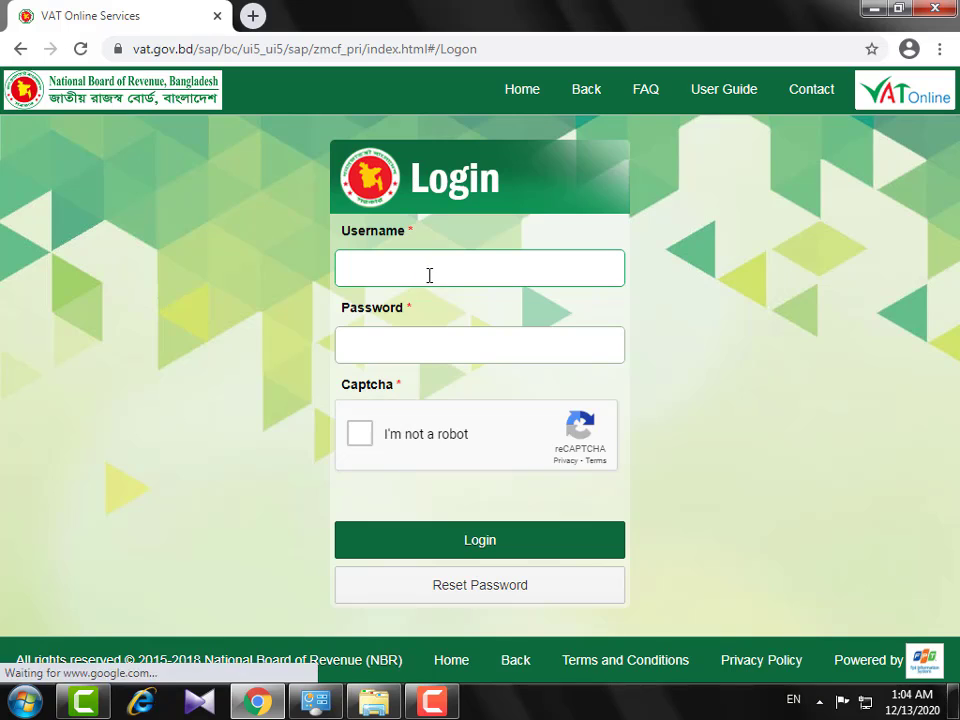
Open the user sign-up form from the home page and examine its user type, general information and recovery question sections
click(411, 357)
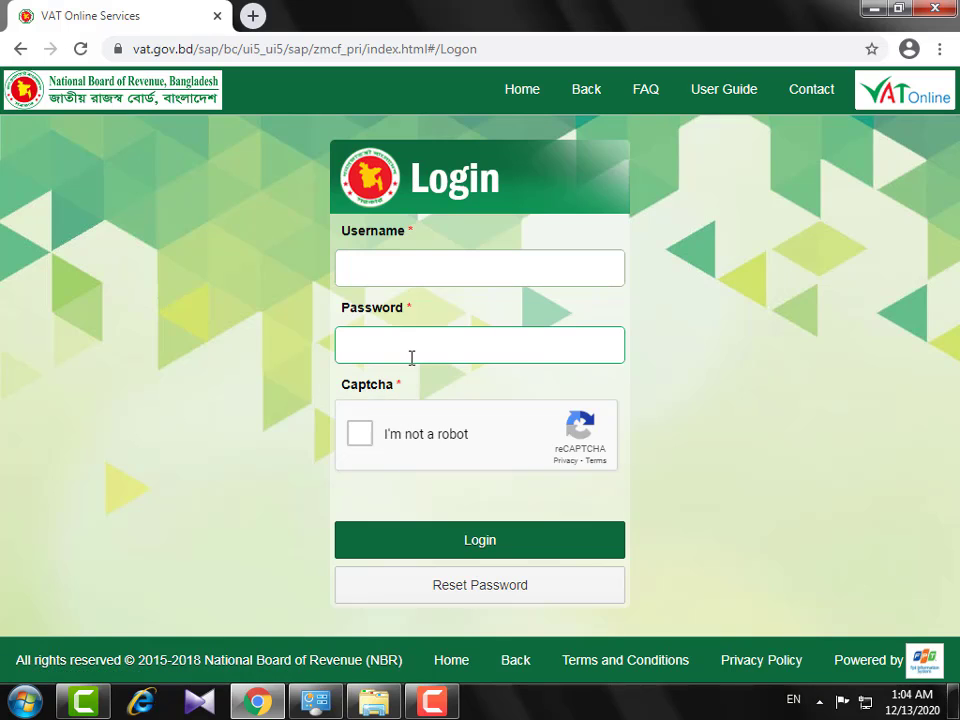
click(495, 582)
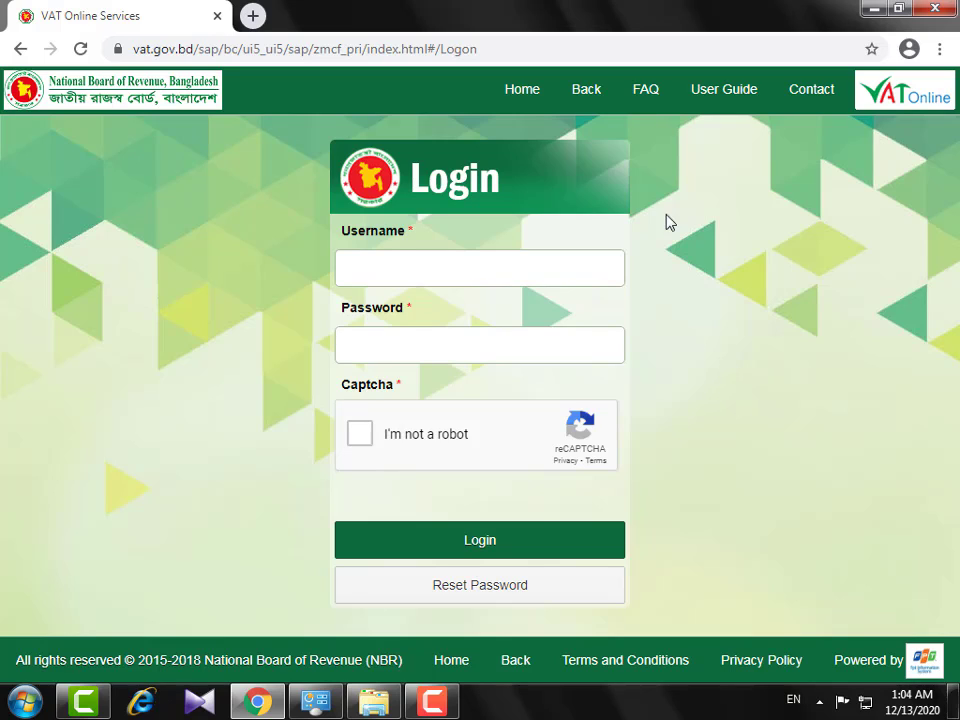
click(512, 92)
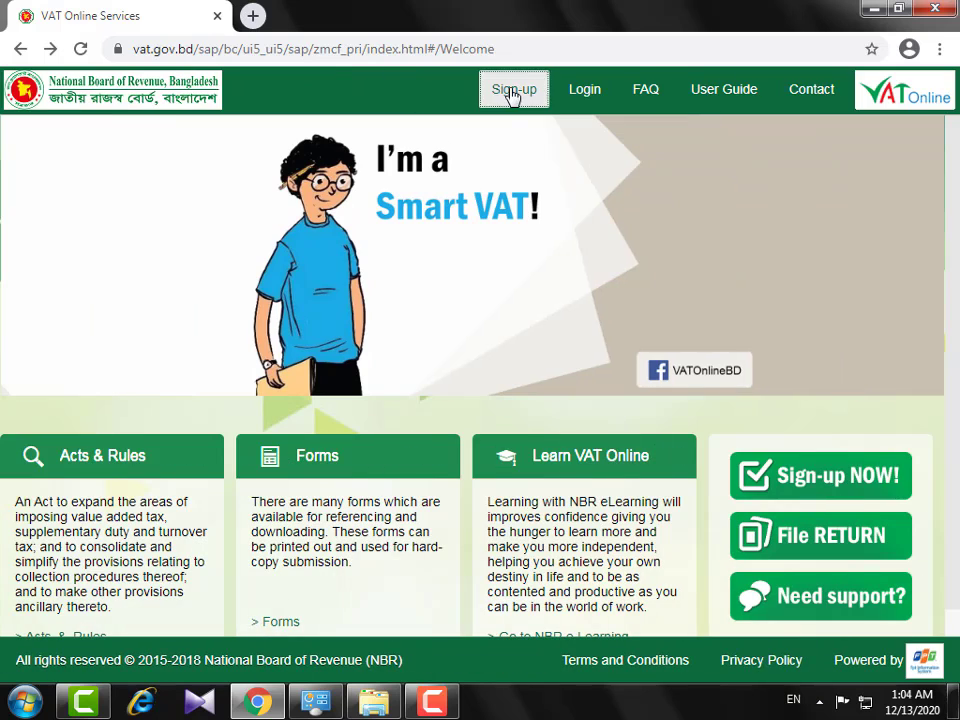
click(530, 92)
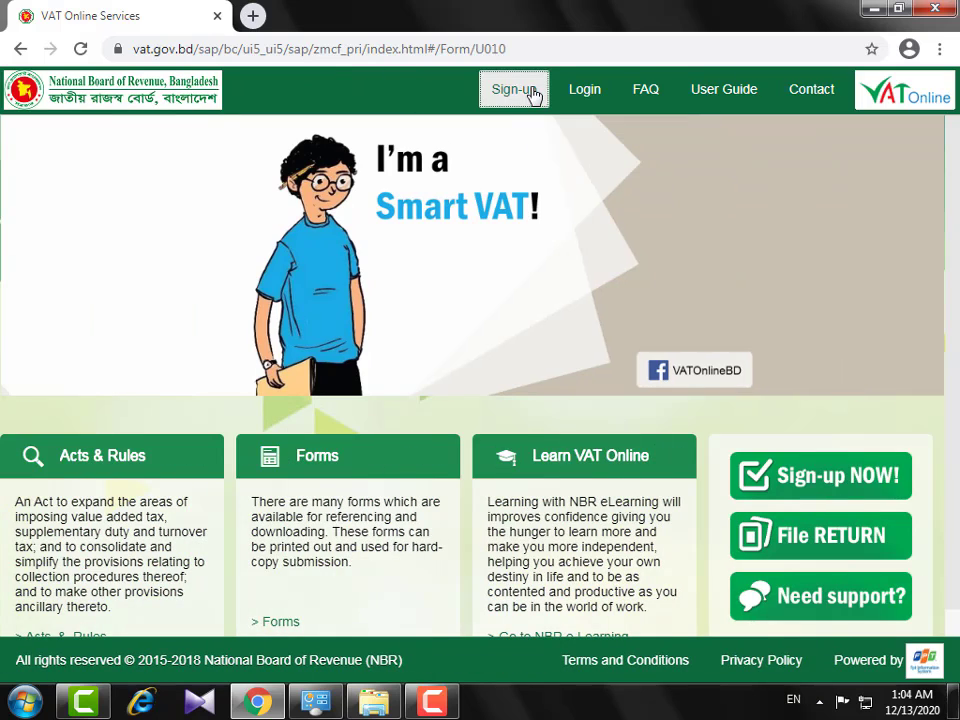
scroll(518, 350, down, 5)
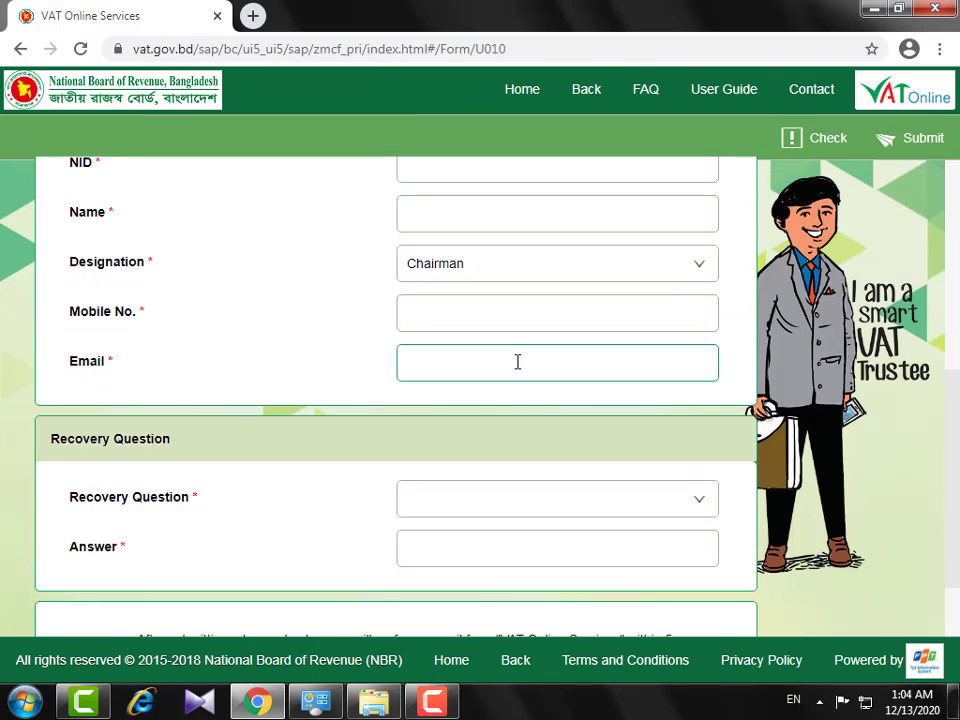
scroll(518, 369, down, 2)
scroll(529, 393, up, 5)
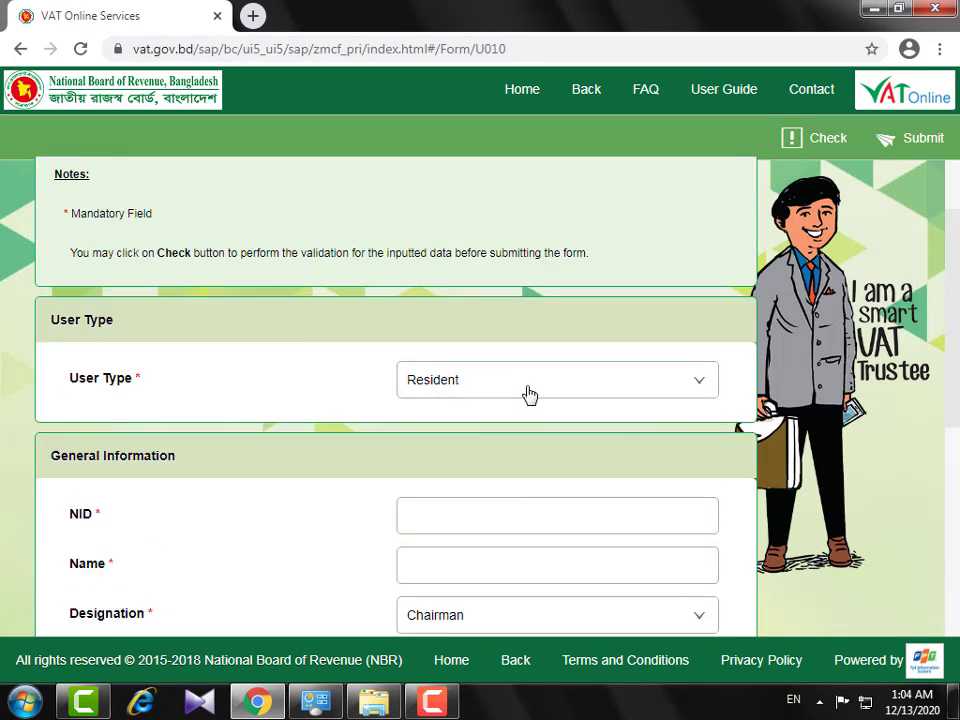
scroll(529, 395, up, 1)
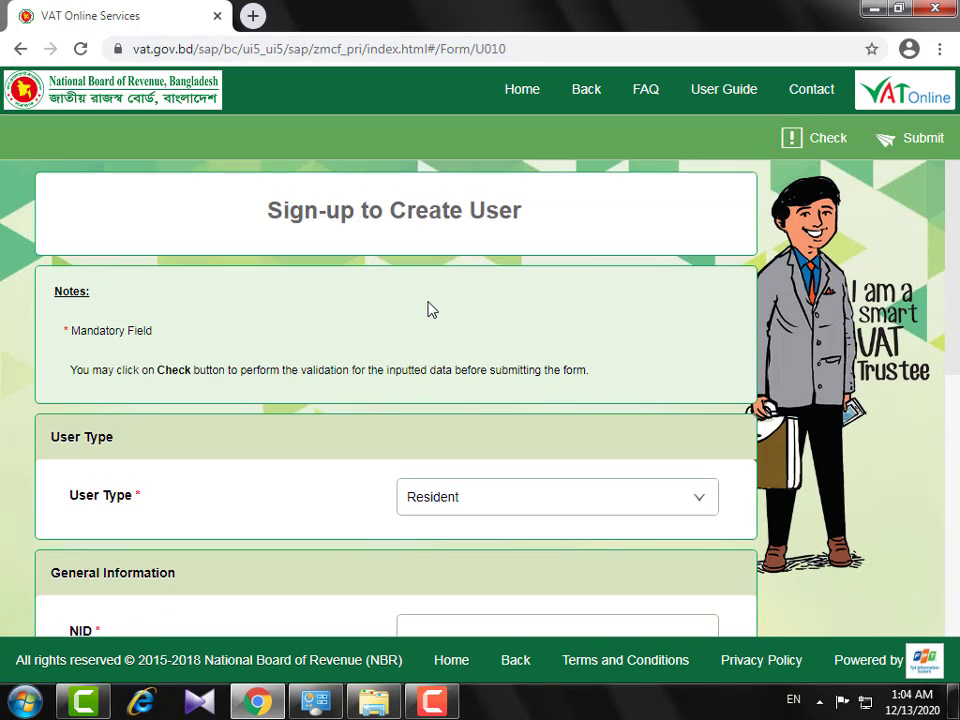
scroll(445, 320, down, 7)
scroll(420, 357, up, 7)
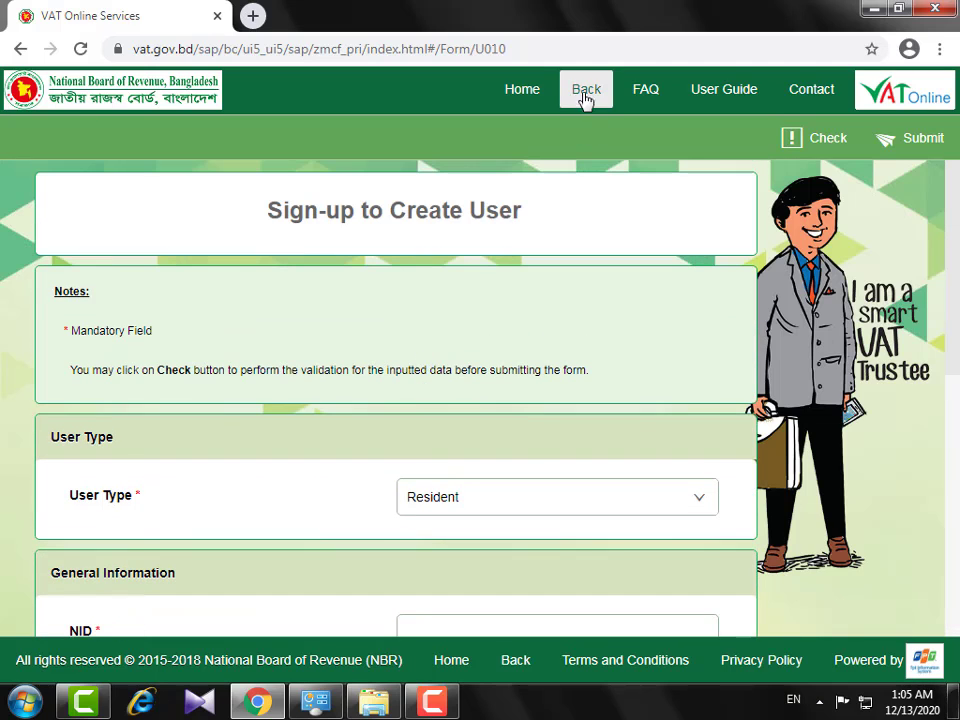
Leave the sign-up form for the home page, discarding its entries, and open the login page
click(537, 91)
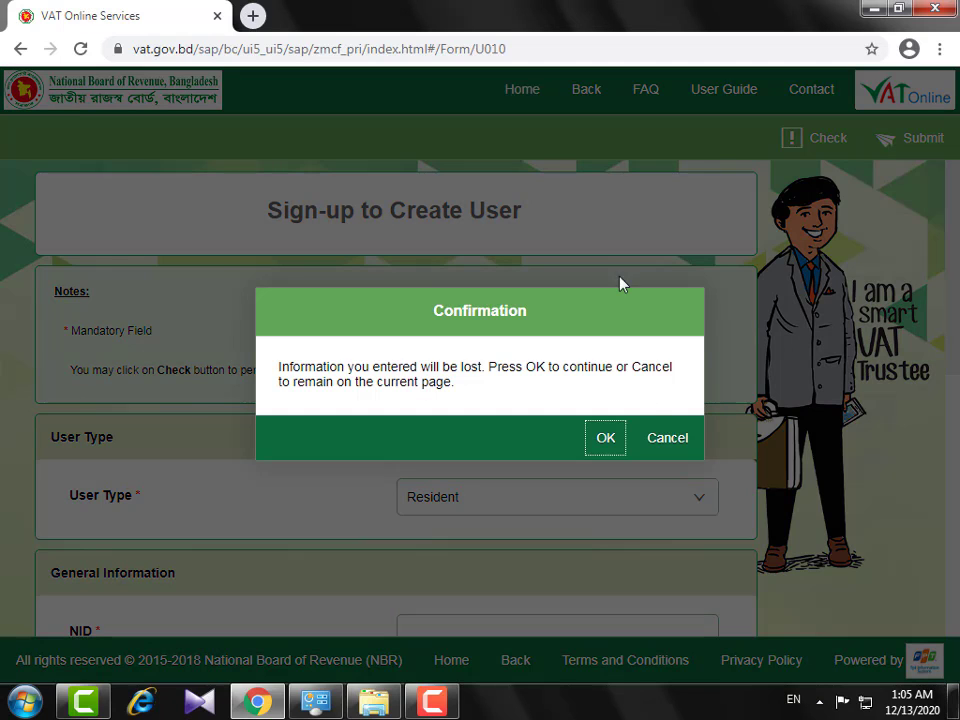
click(601, 446)
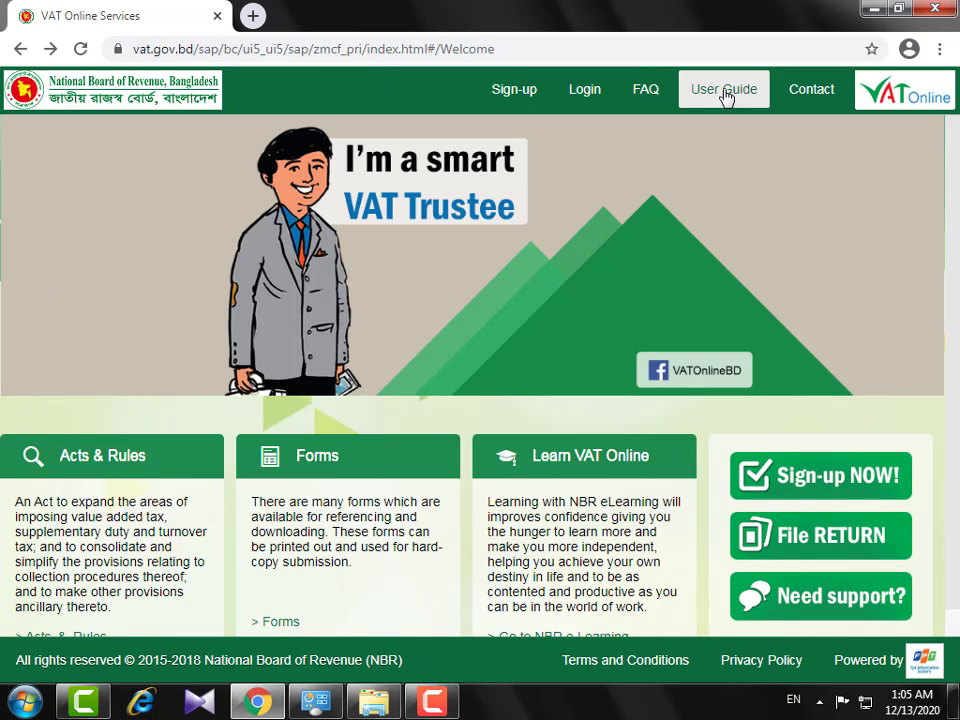
click(584, 95)
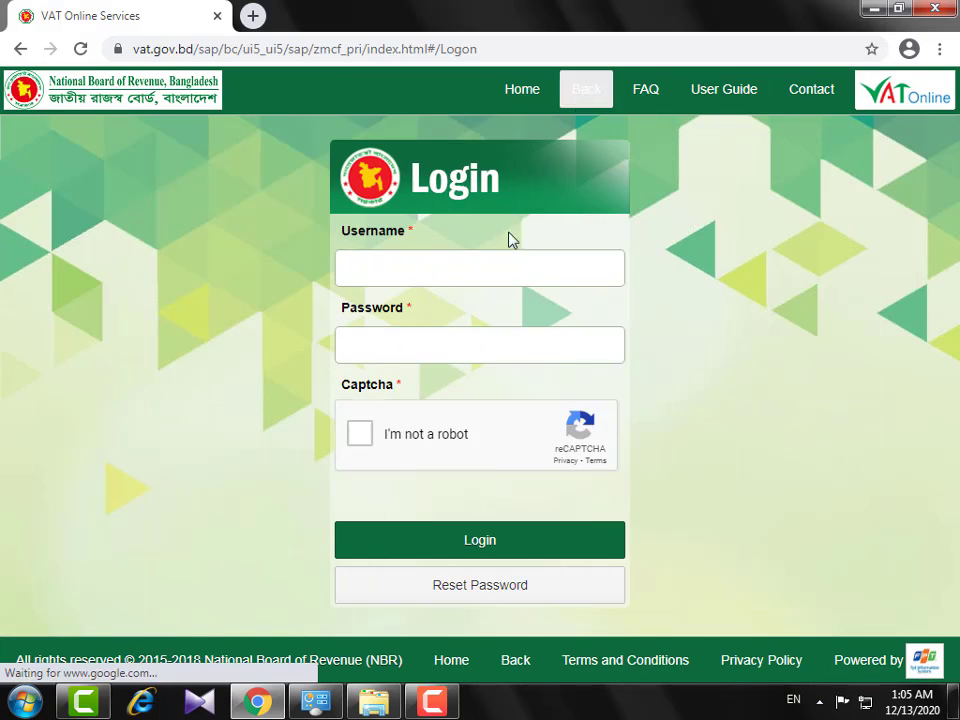
click(436, 337)
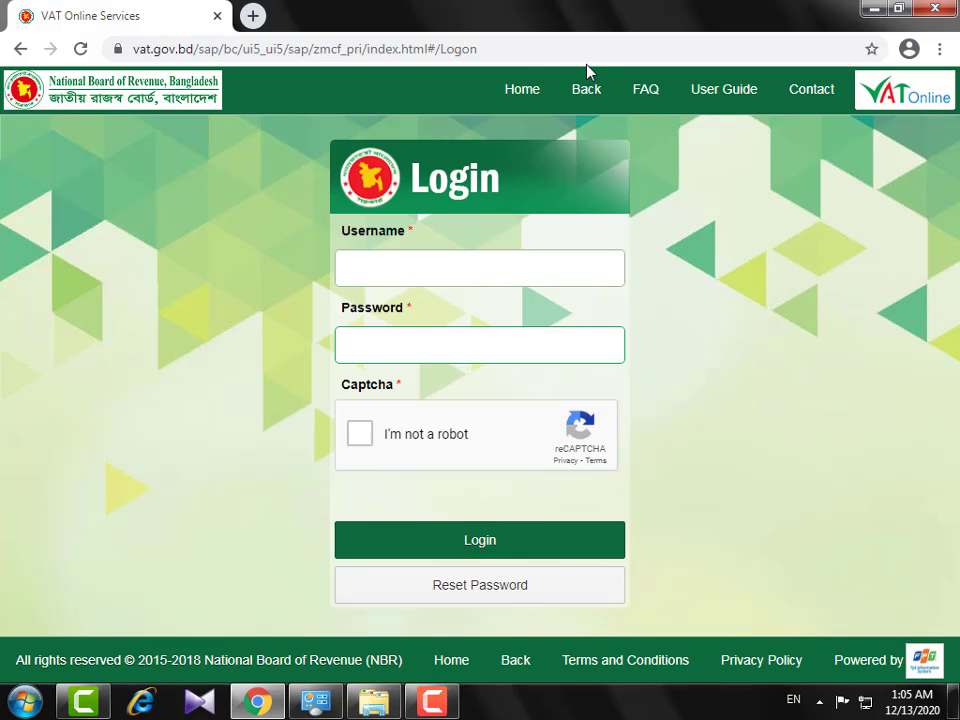
Return to the home page and open the VAT 9.1 form from the VAT 2012 forms list
click(522, 91)
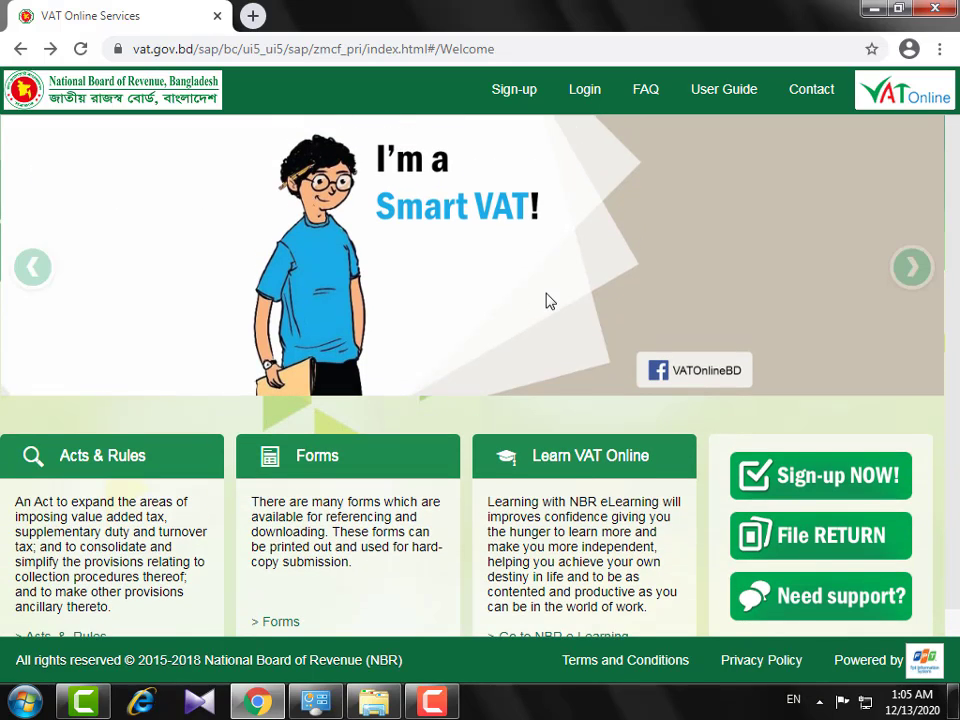
scroll(549, 300, down, 1)
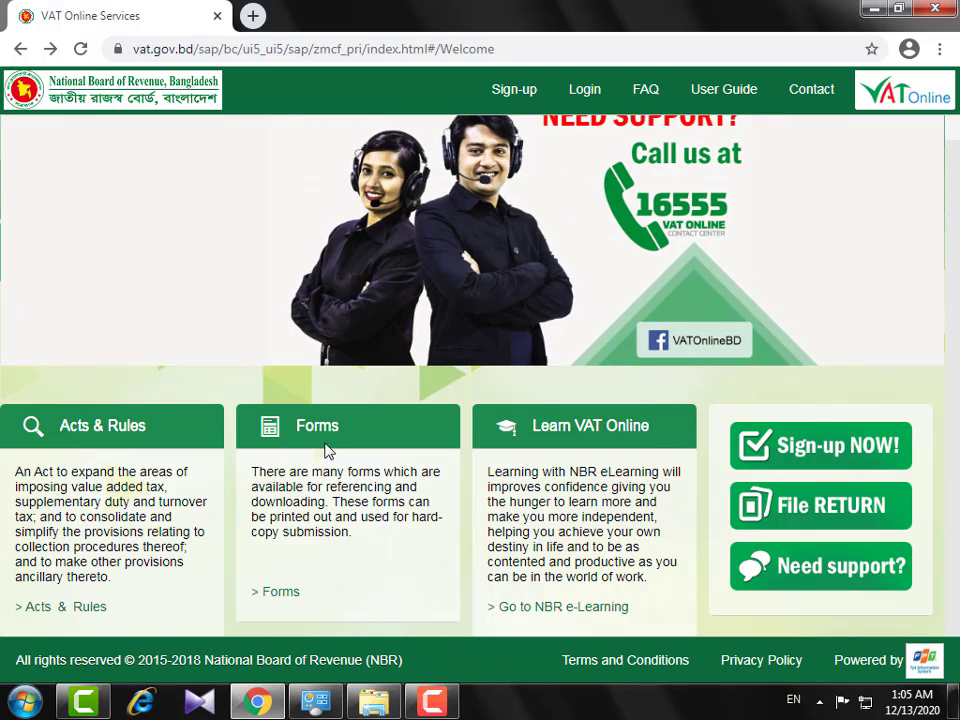
click(284, 596)
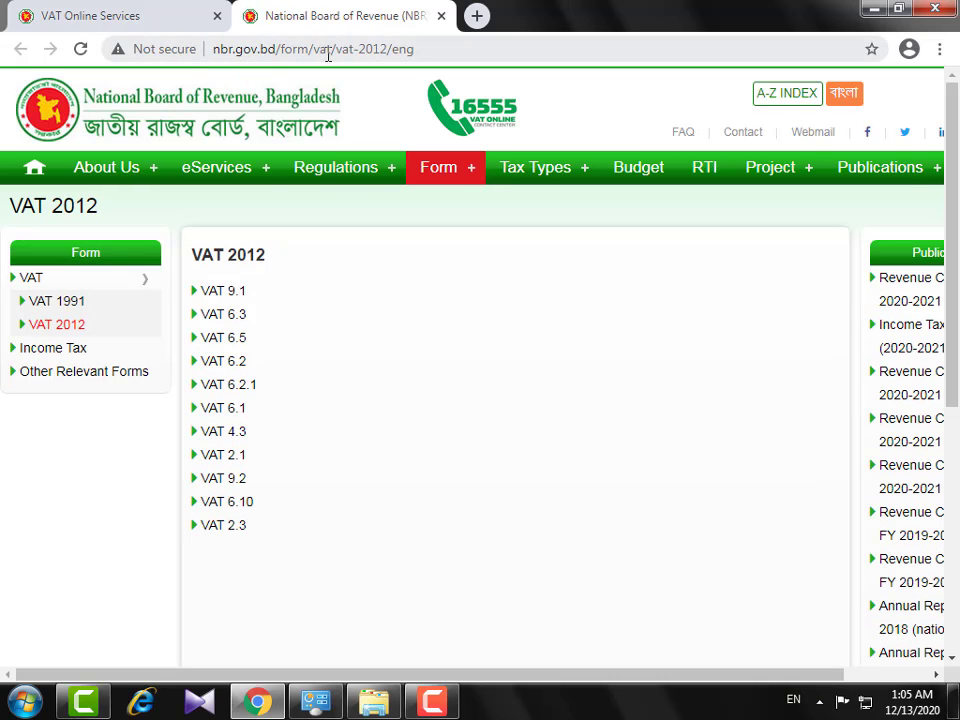
scroll(336, 384, down, 1)
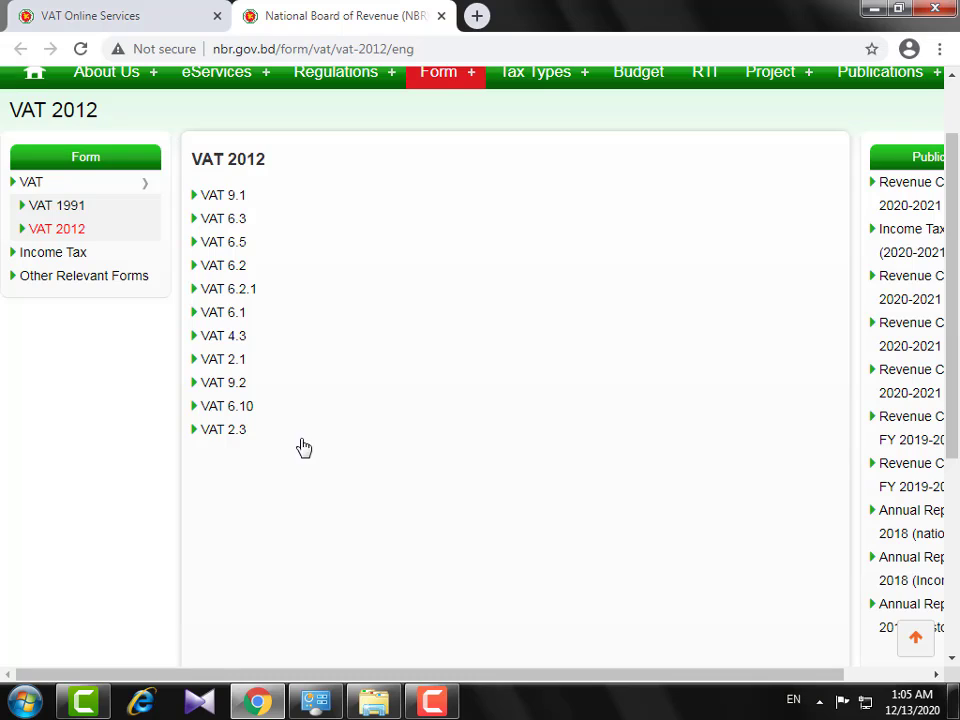
click(217, 201)
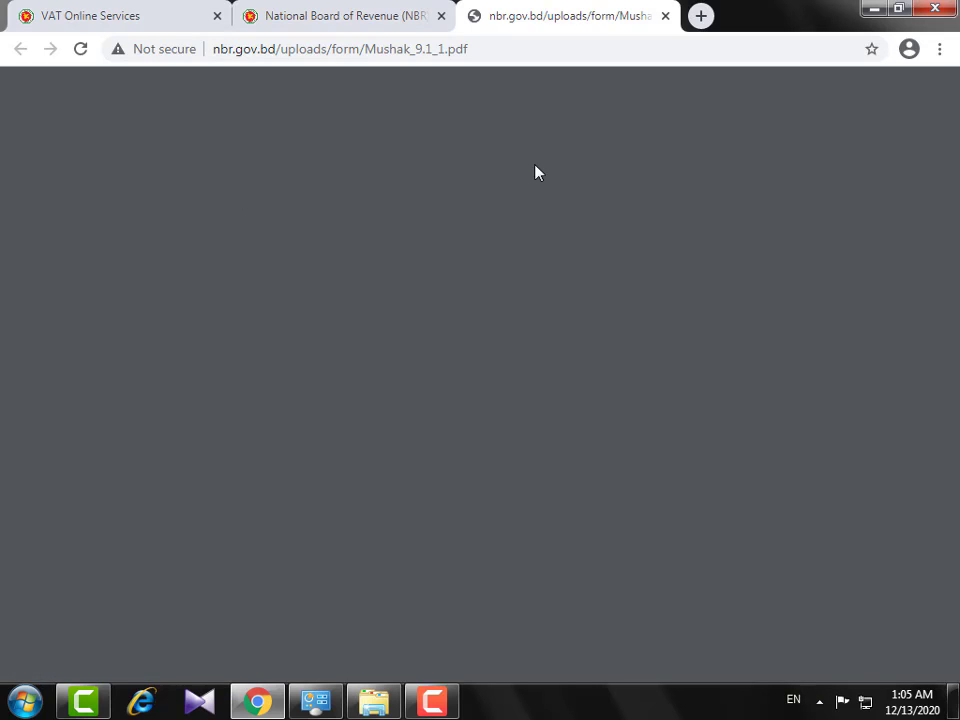
click(100, 22)
click(517, 10)
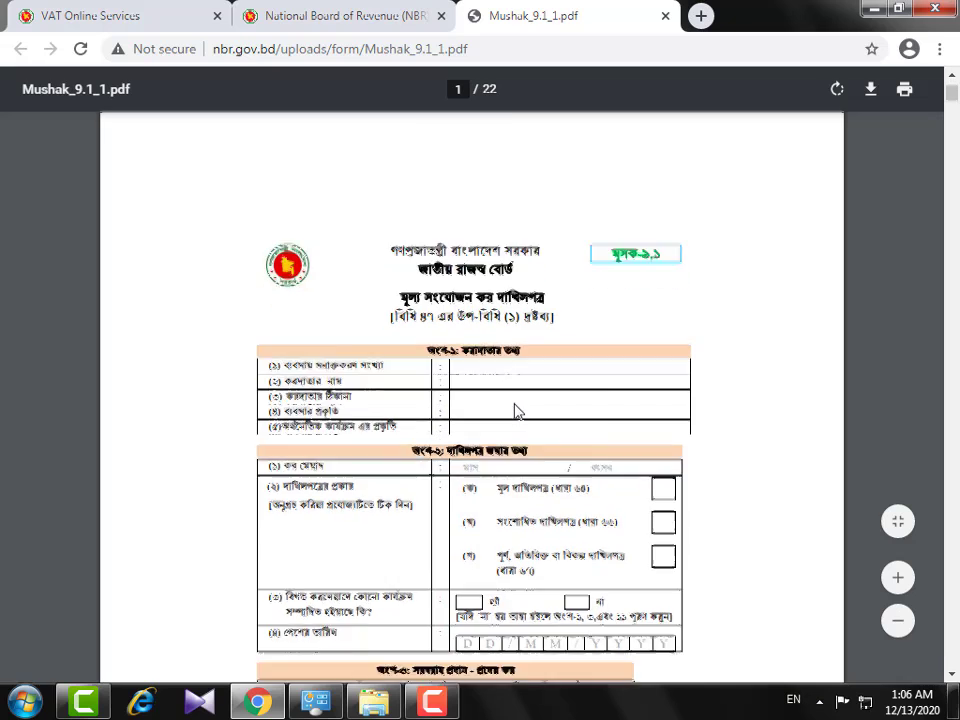
Examine the taxpayer information, return submission, output tax and purchase sections on the first page of the Mushak 9.1 PDF
scroll(517, 410, down, 3)
scroll(816, 396, up, 2)
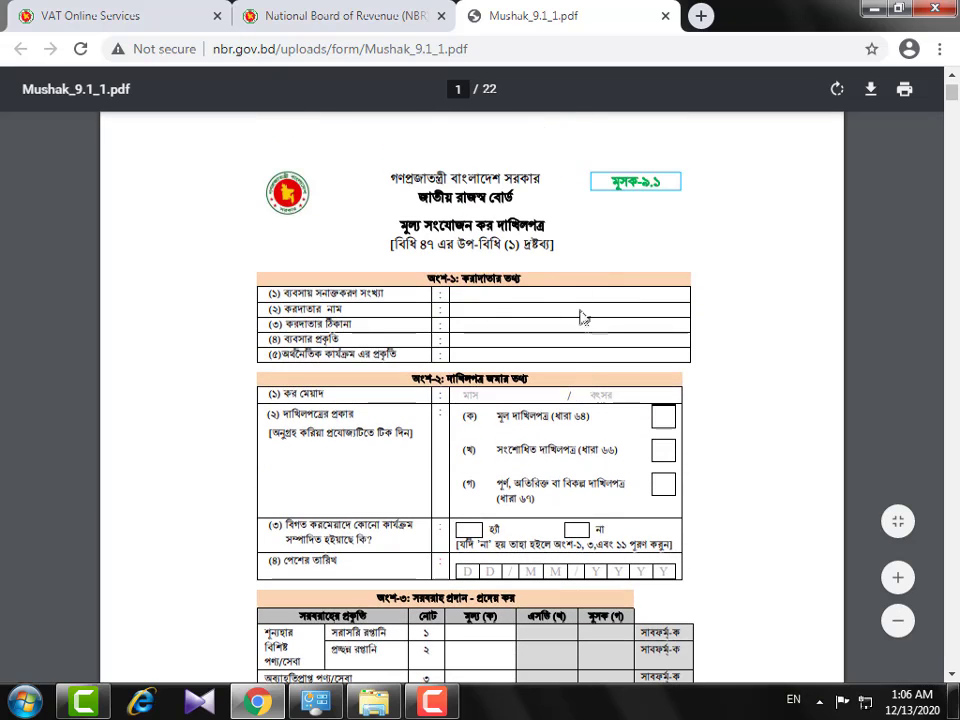
scroll(584, 318, down, 2)
scroll(422, 315, up, 1)
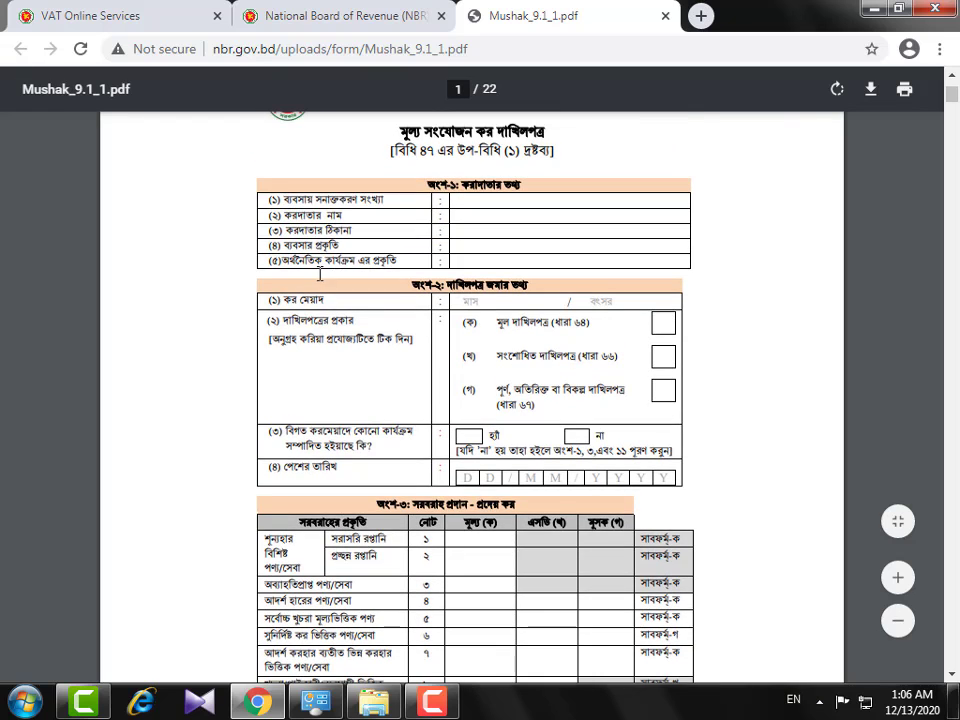
scroll(586, 337, up, 3)
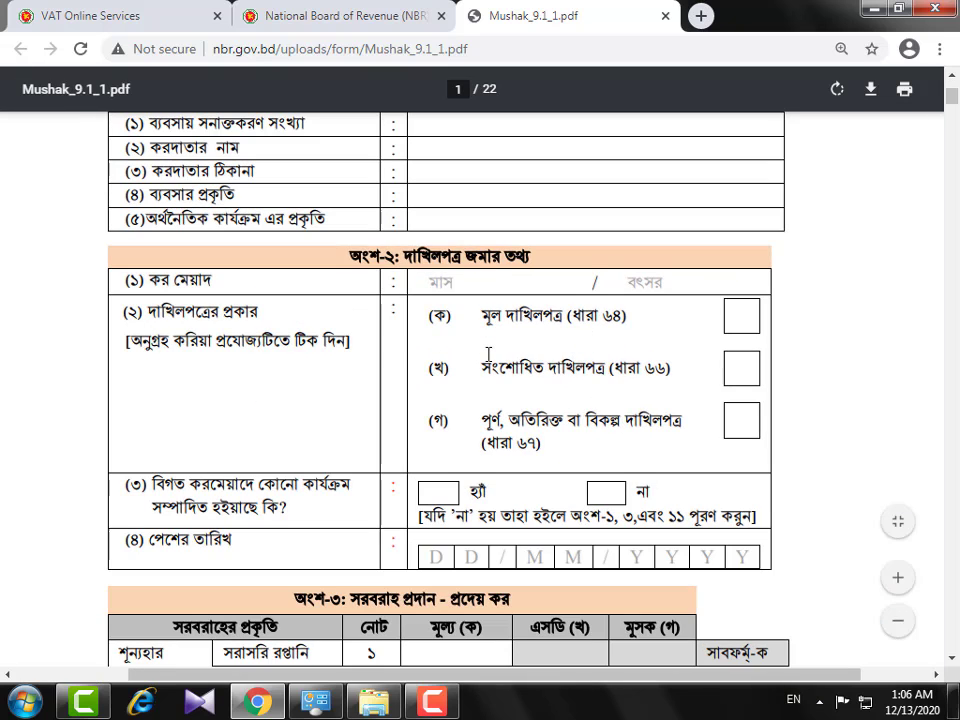
scroll(488, 354, up, 2)
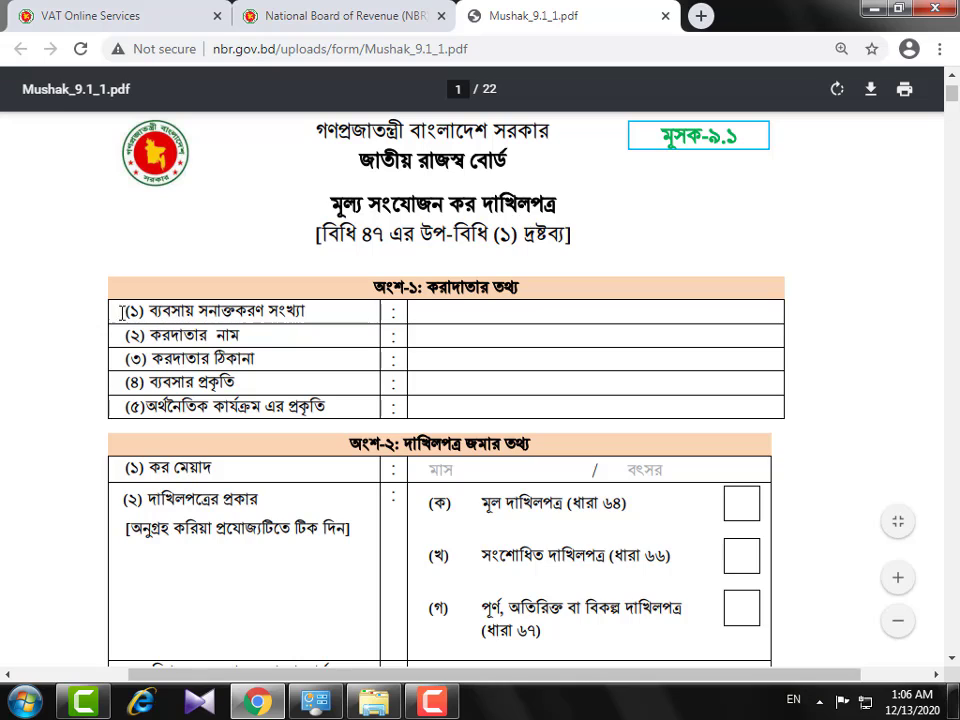
scroll(170, 424, down, 1)
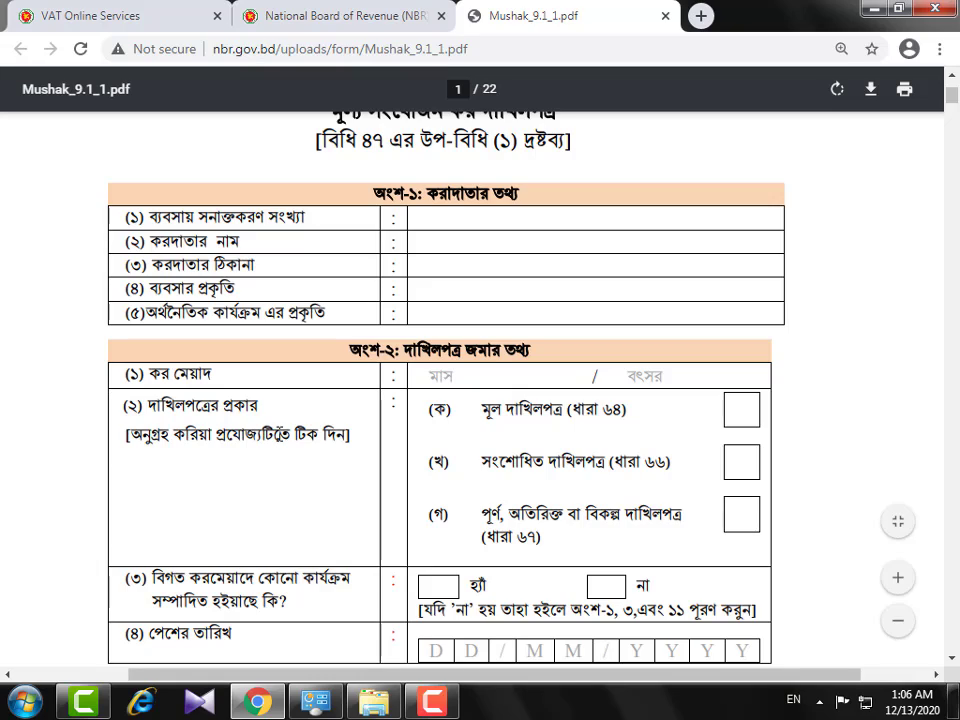
scroll(182, 369, down, 2)
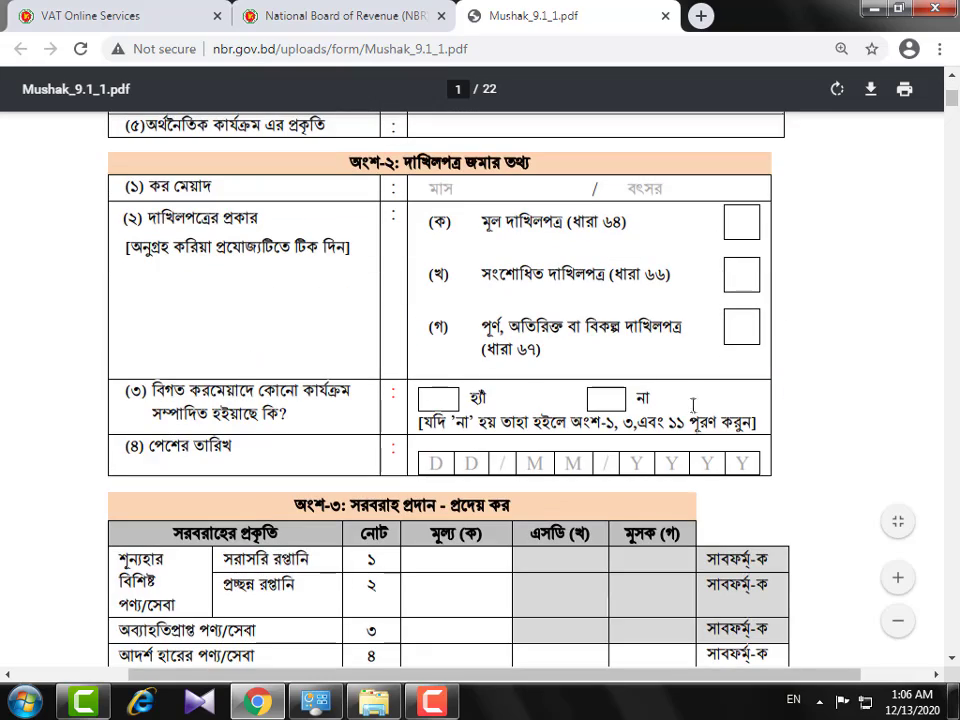
scroll(472, 424, down, 4)
scroll(482, 413, down, 3)
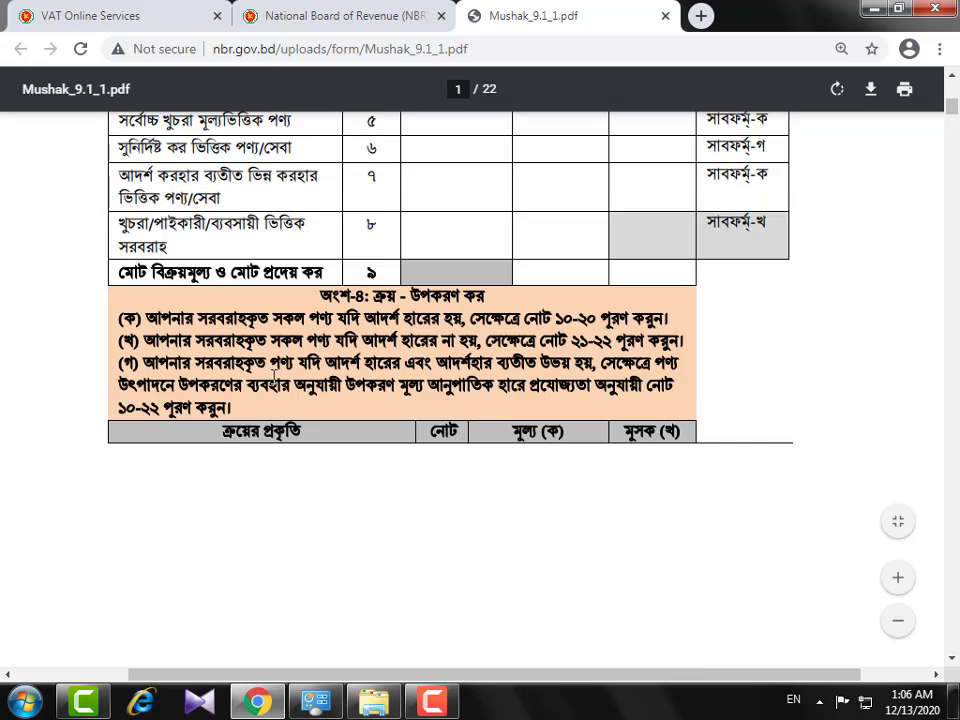
scroll(582, 390, up, 1)
Go back to the VAT Online Services login page and enter the account username and password
click(343, 14)
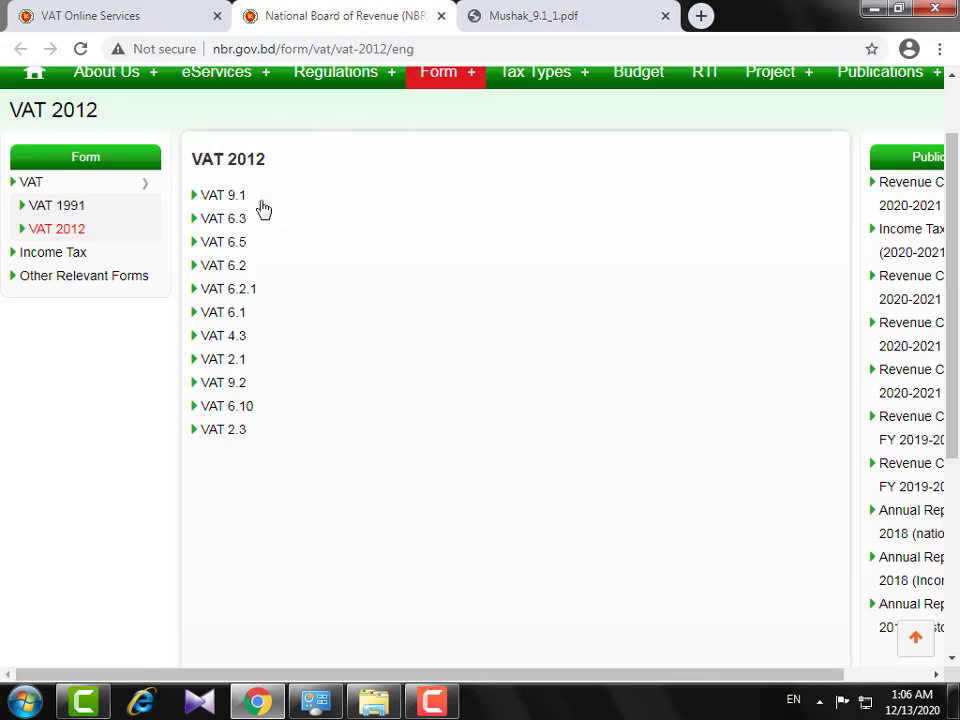
click(70, 8)
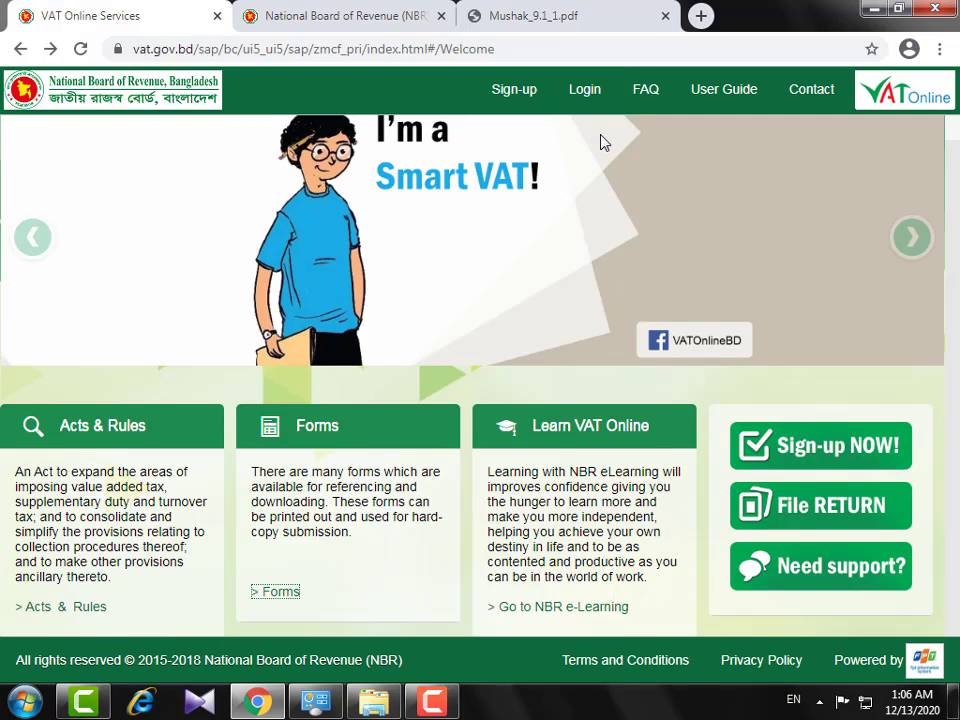
click(585, 89)
click(406, 352)
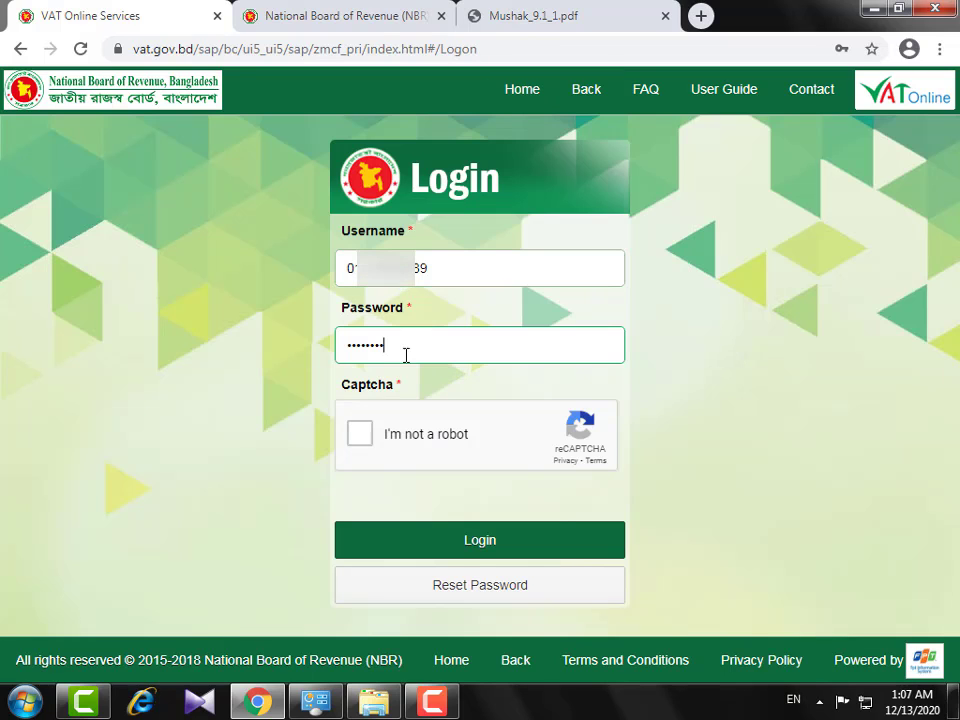
Complete the login captcha by selecting all images with stairs, and log in to the account
click(359, 440)
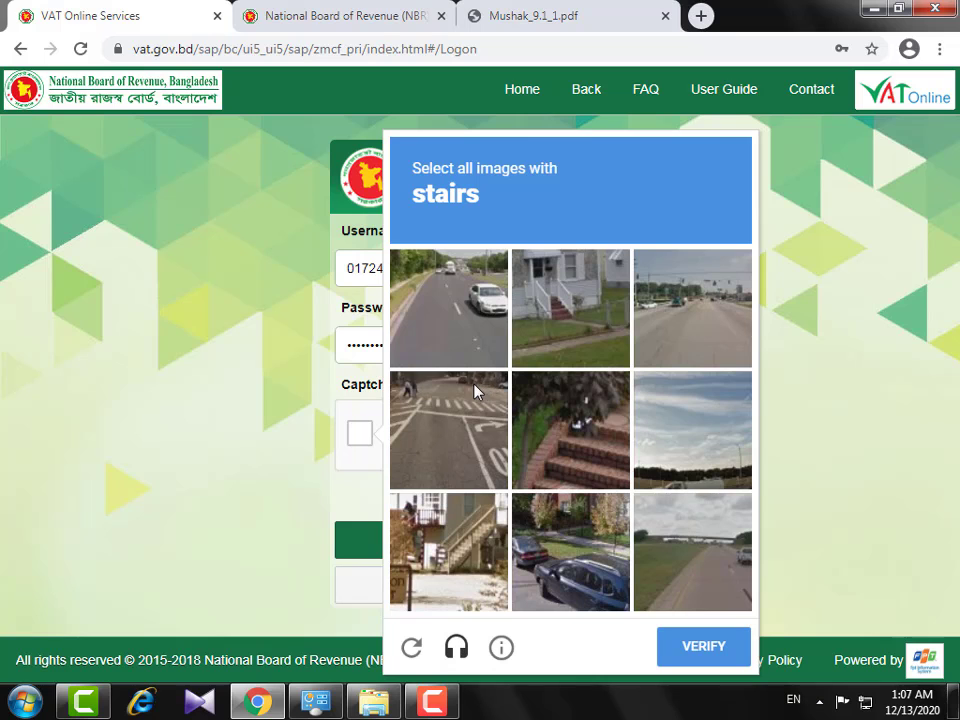
click(589, 416)
click(570, 308)
click(449, 551)
click(739, 657)
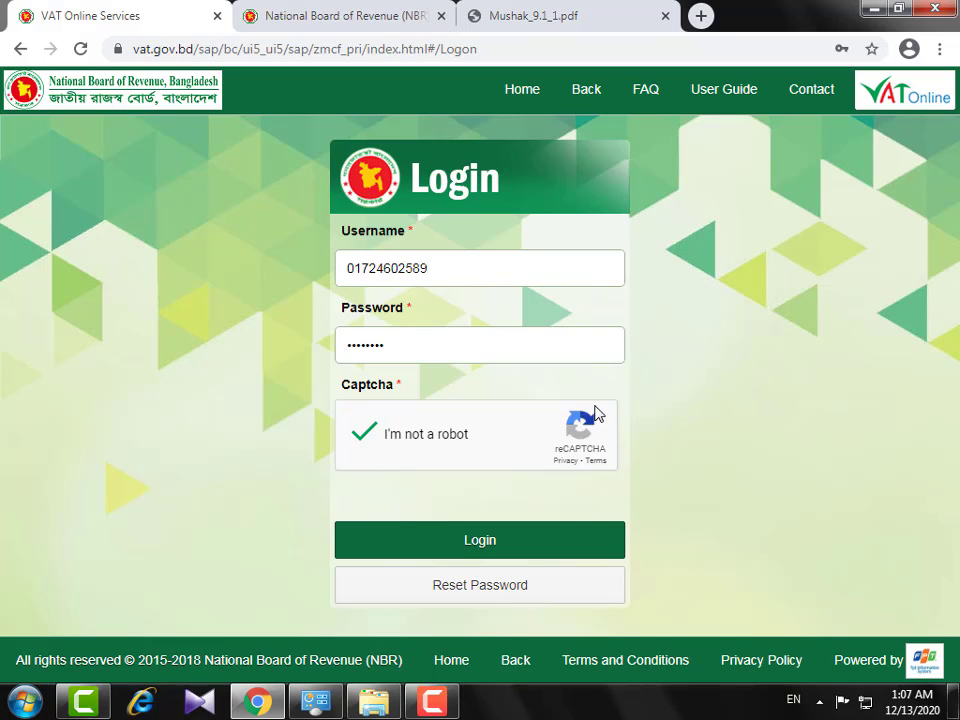
click(590, 349)
click(548, 267)
click(478, 541)
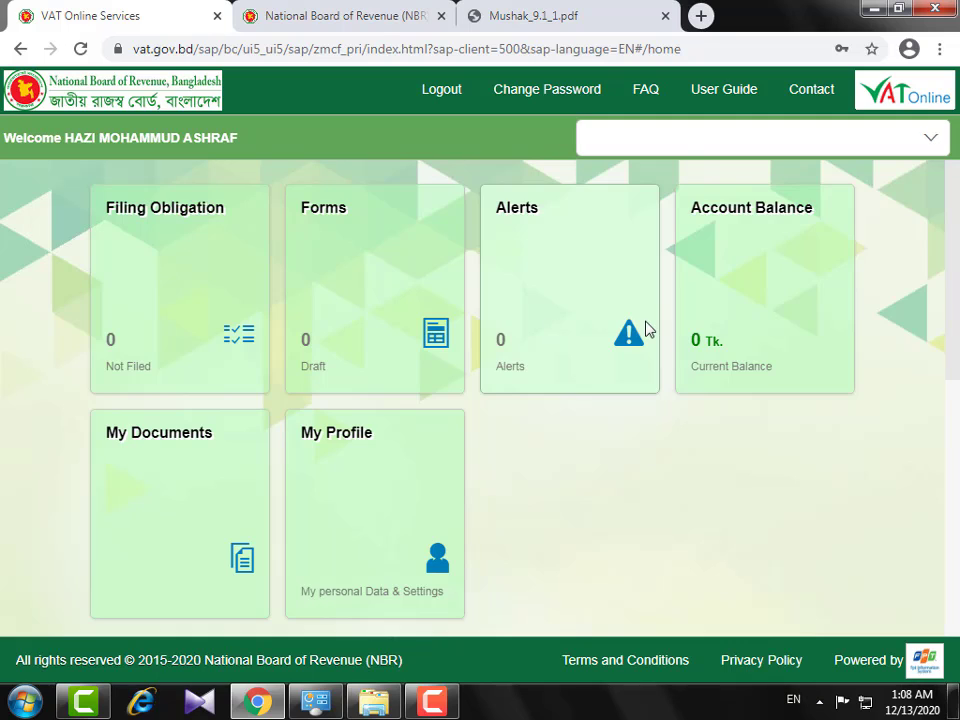
Switch to the builders company's account and open its November 2020 Mushak 9.1 Value Added Tax Return from the filing obligations
click(930, 140)
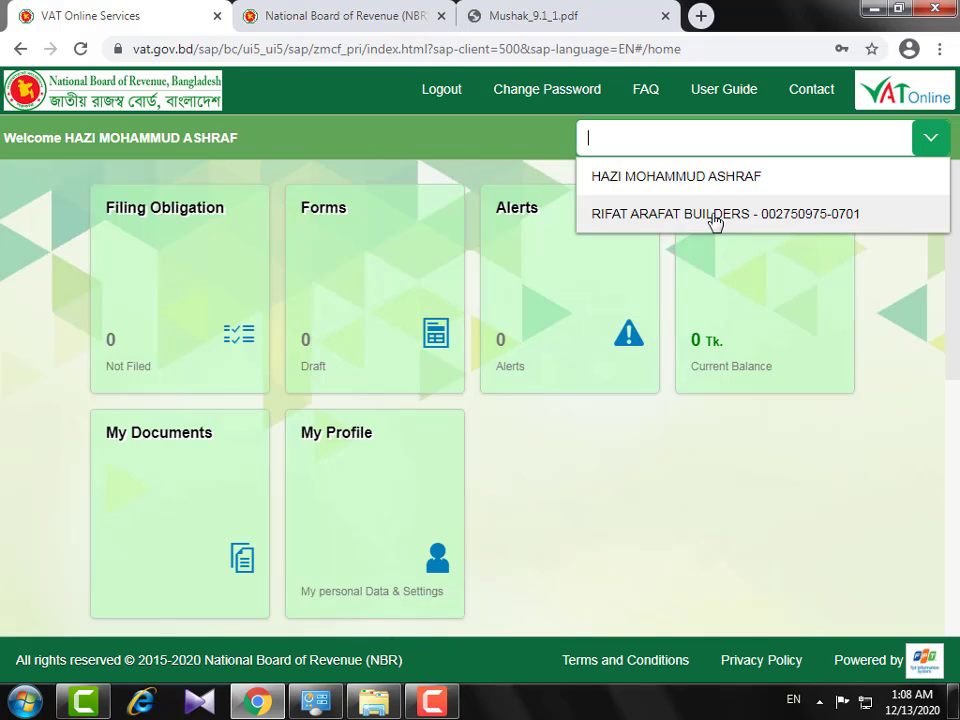
click(690, 216)
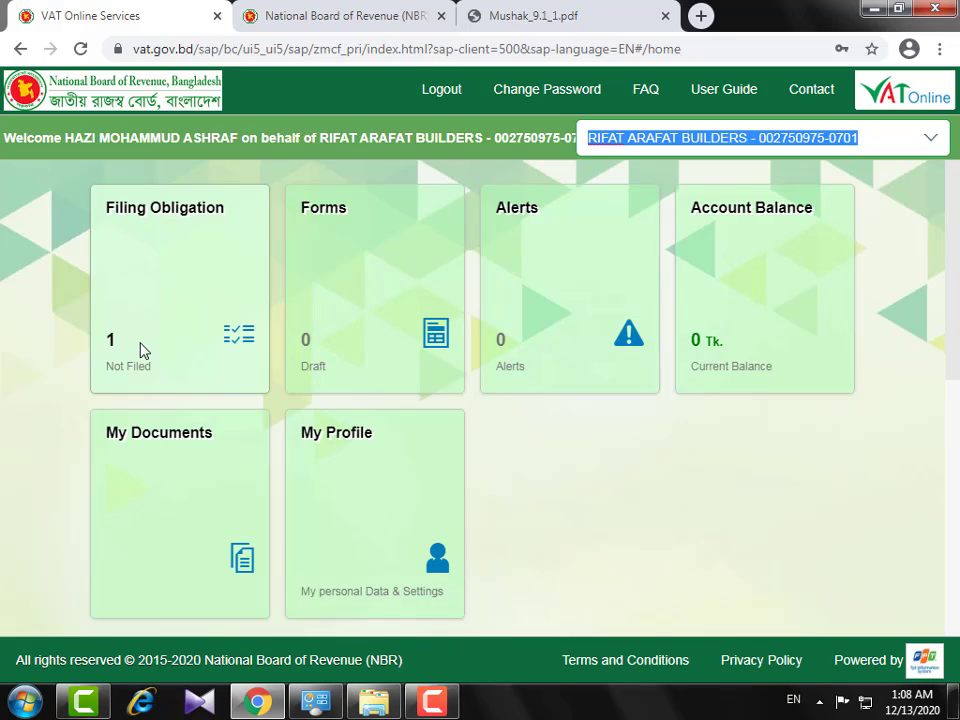
click(198, 301)
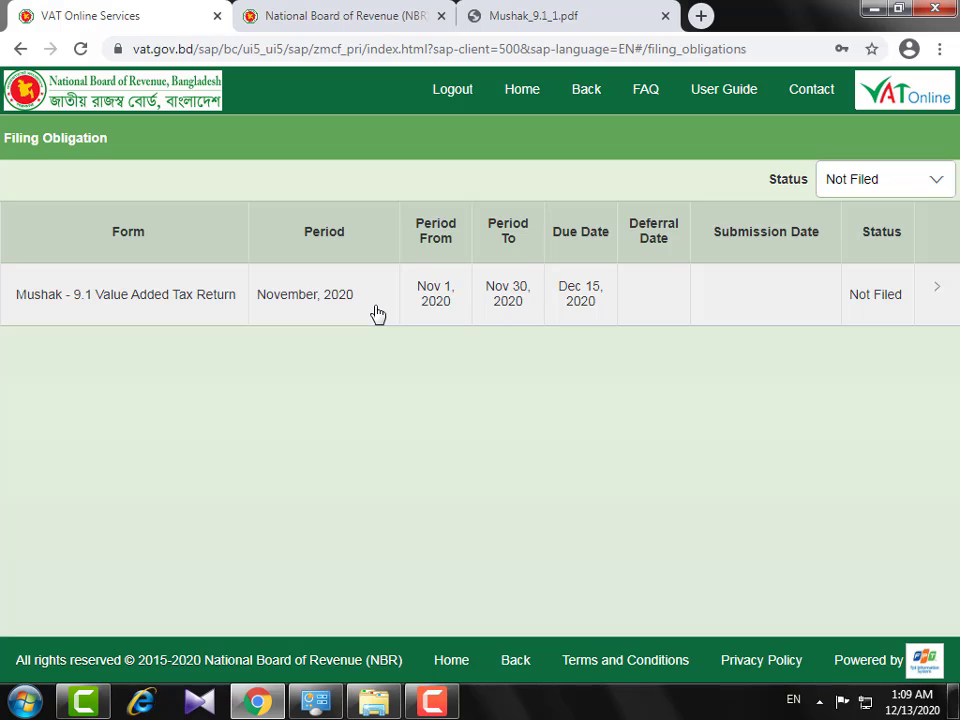
click(377, 314)
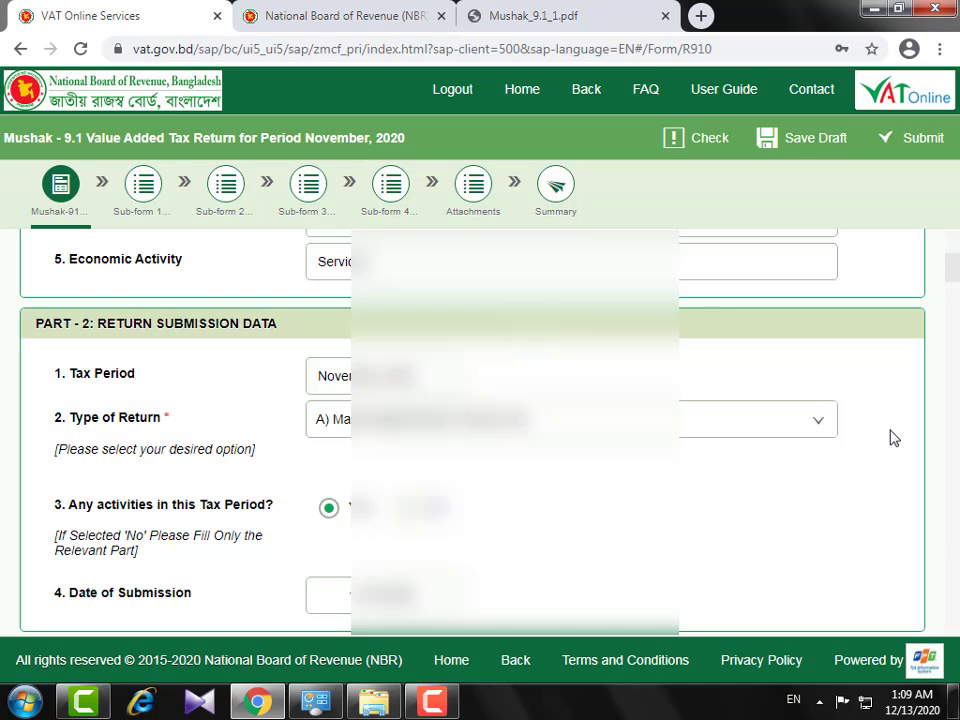
Look through the online November 2020 return from the taxpayer's information down to the supplementary duty, penalty and surcharge notes
scroll(797, 399, up, 4)
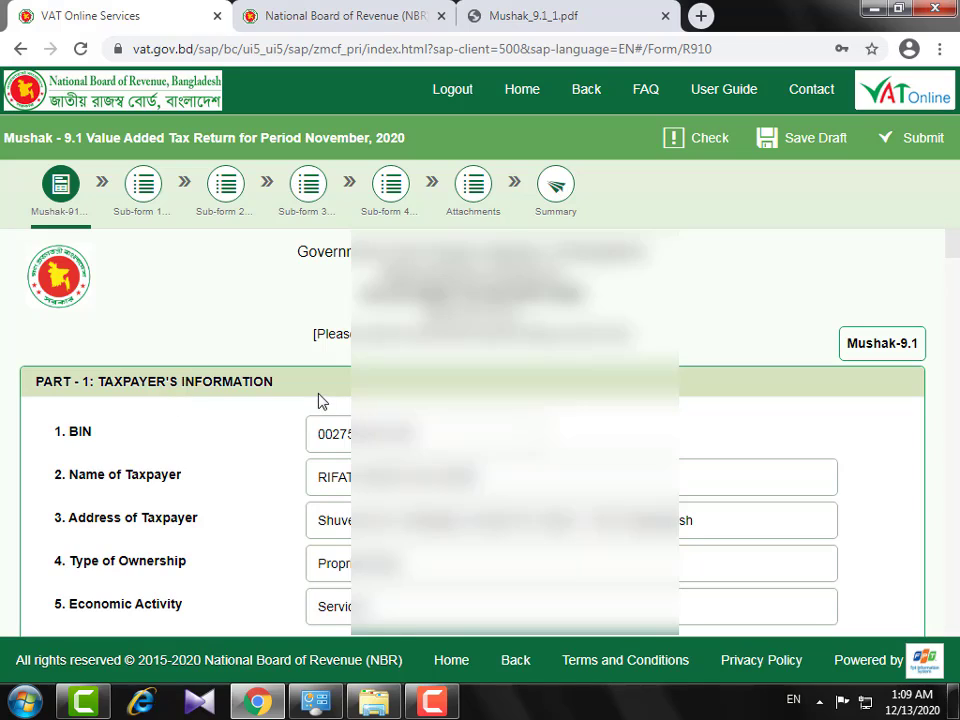
scroll(322, 401, down, 15)
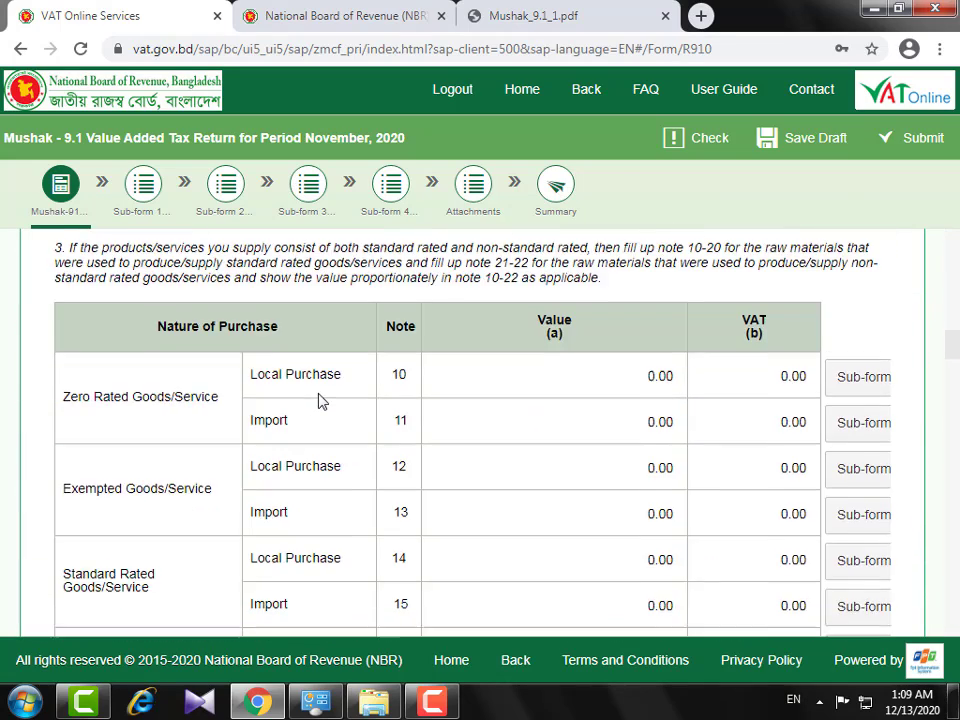
scroll(322, 401, down, 20)
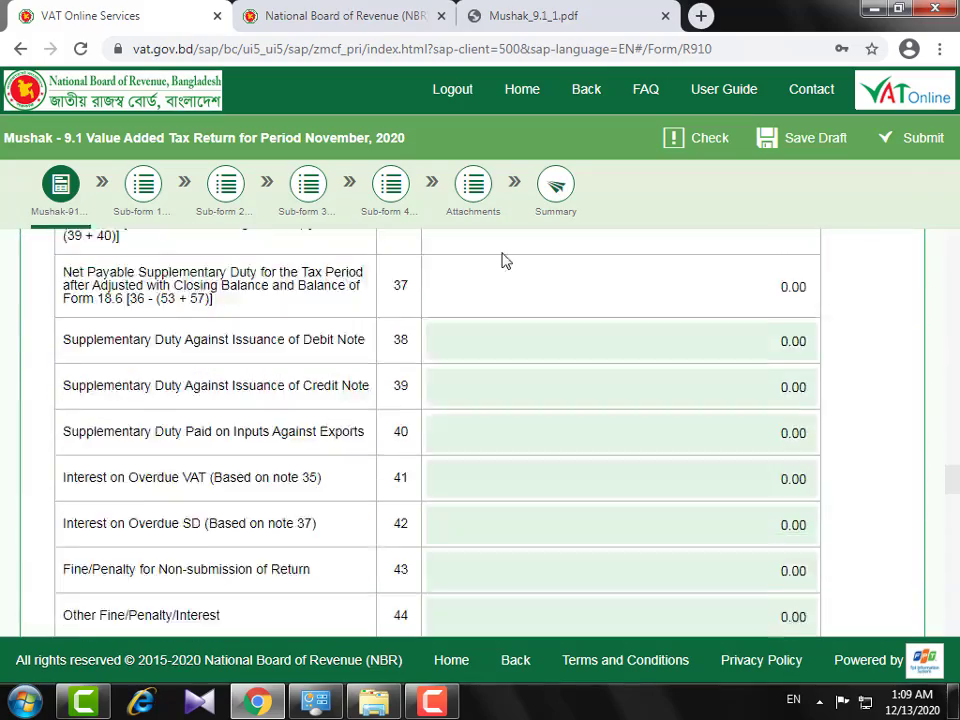
scroll(506, 261, down, 4)
Switch to the Mushak 9.1 PDF and review its taxpayer information, return submission and output tax sections on page 1
click(530, 15)
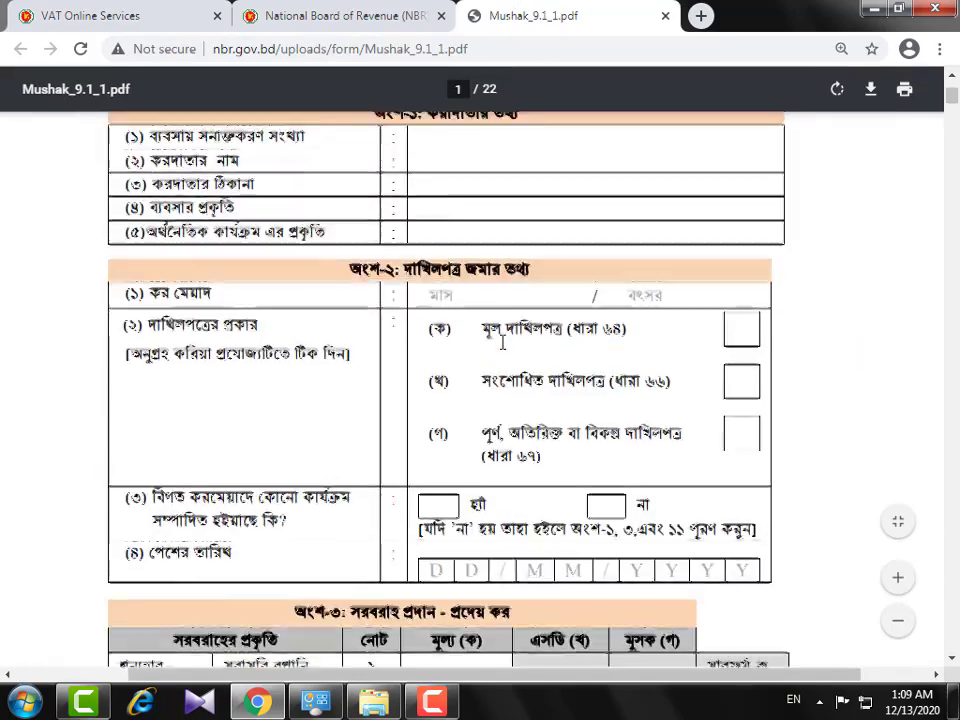
scroll(503, 343, up, 4)
scroll(503, 343, down, 3)
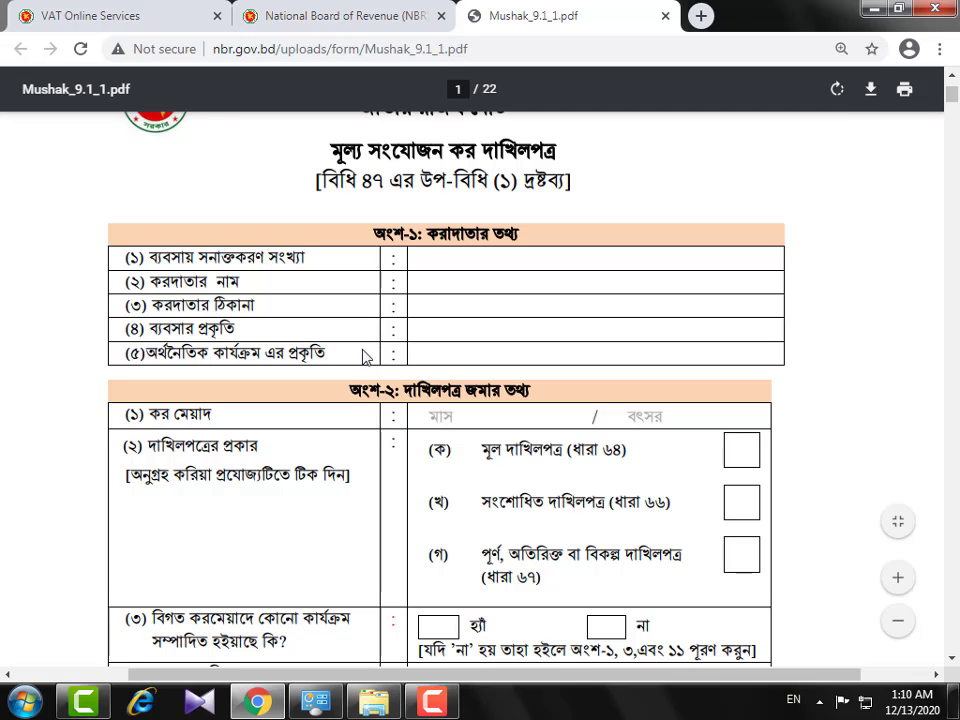
scroll(365, 357, down, 2)
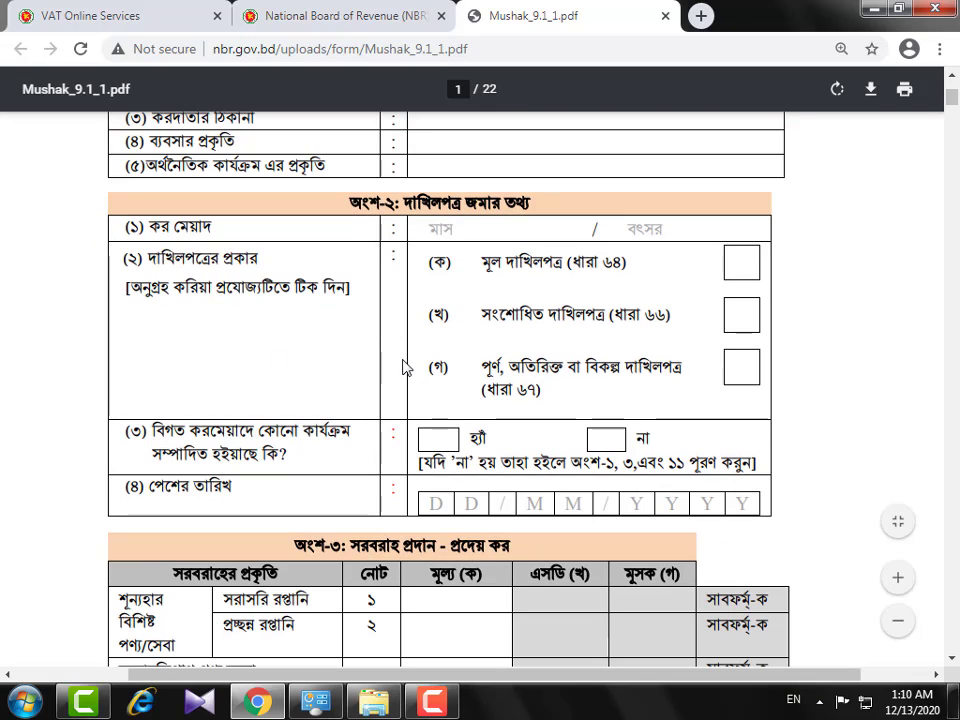
scroll(404, 368, down, 4)
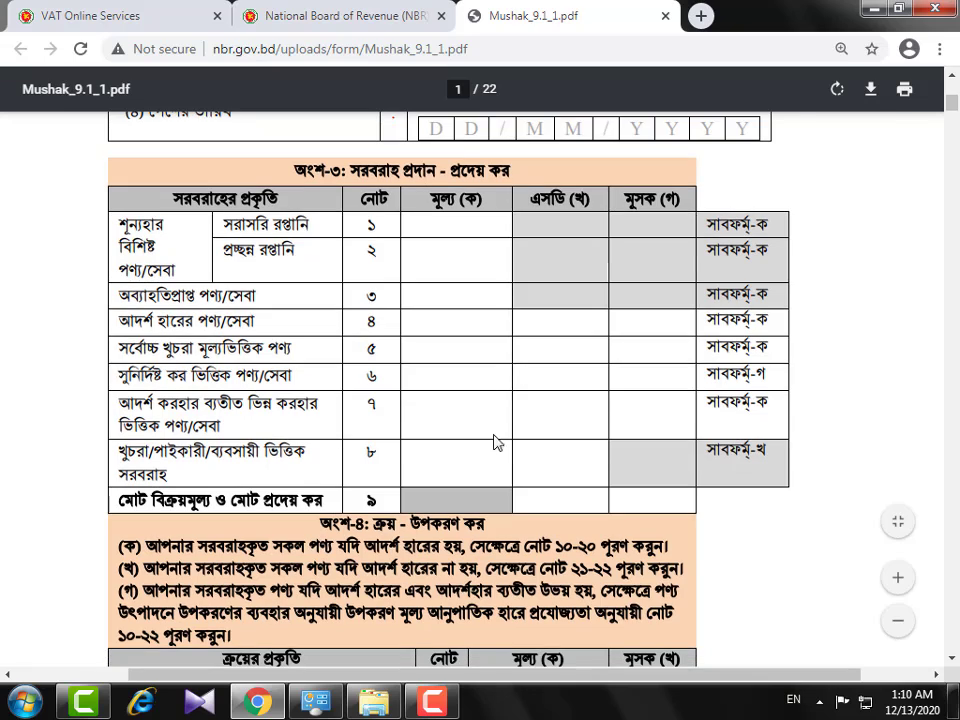
scroll(470, 440, up, 9)
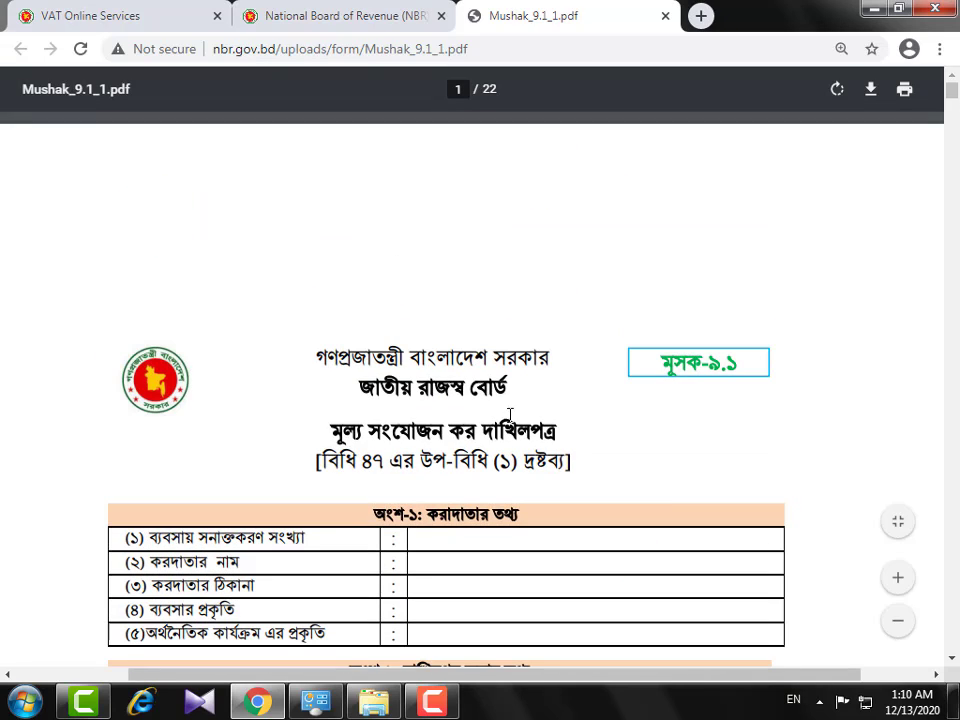
scroll(470, 420, down, 1)
scroll(330, 459, down, 1)
Compare the online VAT return with the first page of the Mushak 9.1 PDF, alternating between the two
click(141, 10)
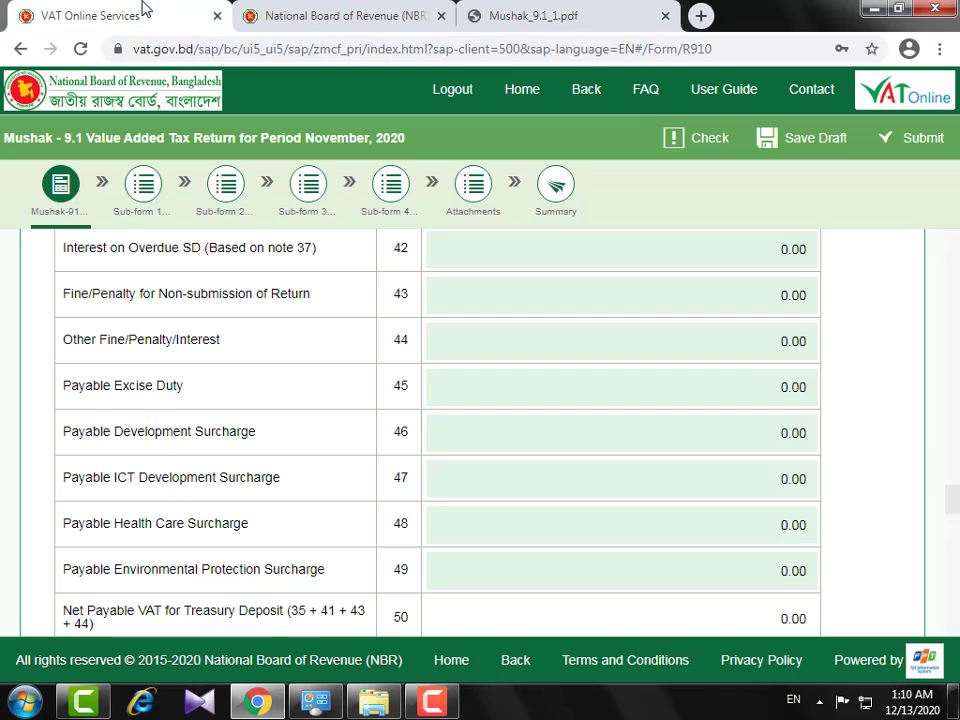
click(530, 12)
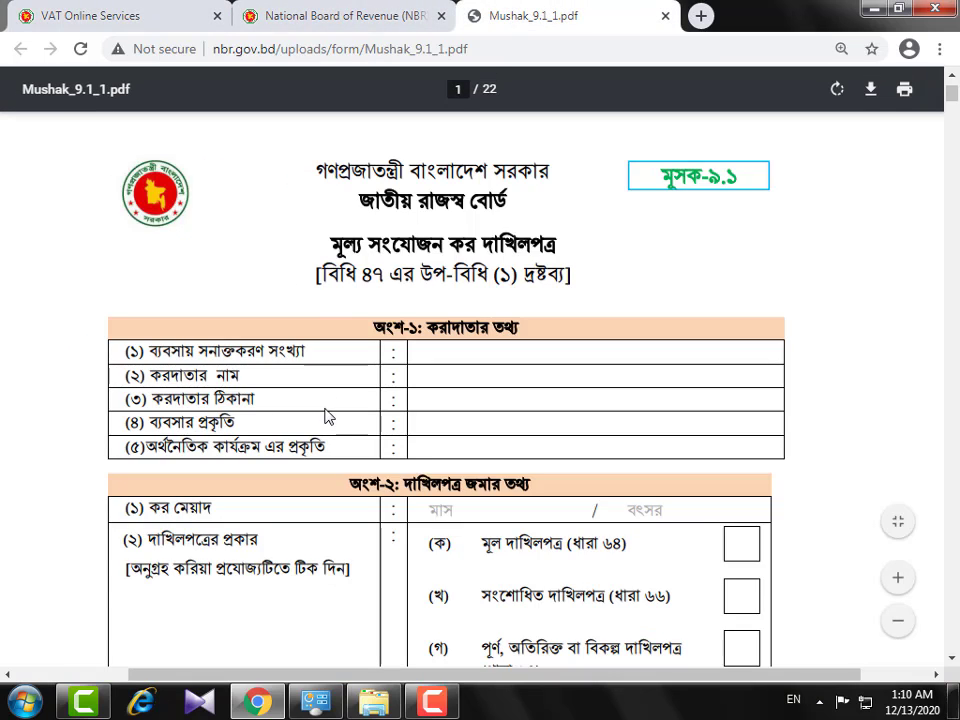
scroll(325, 415, down, 1)
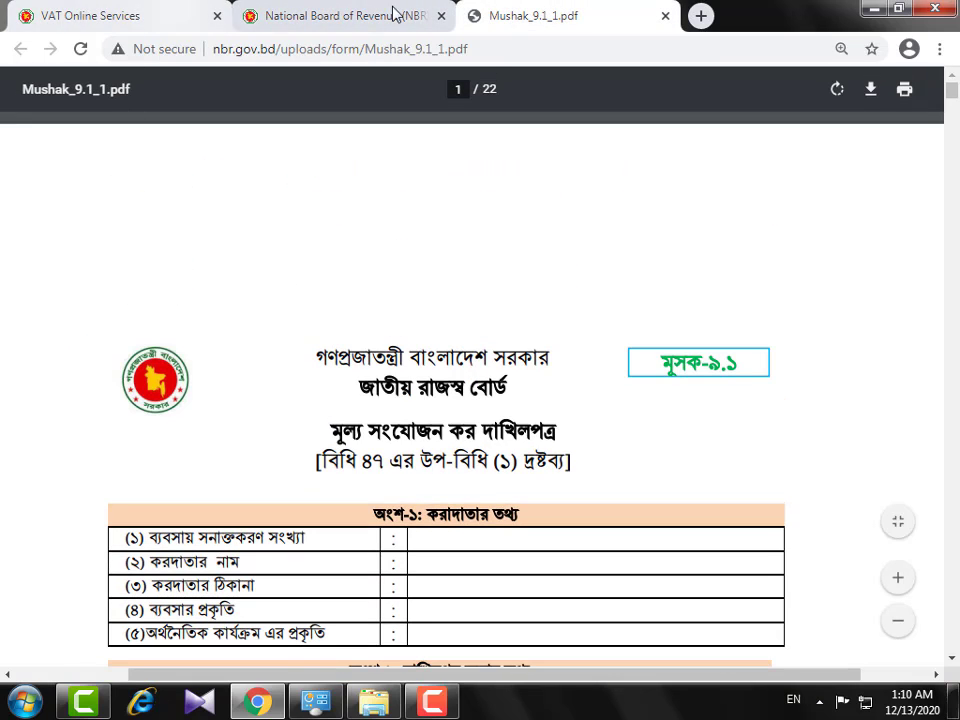
click(135, 12)
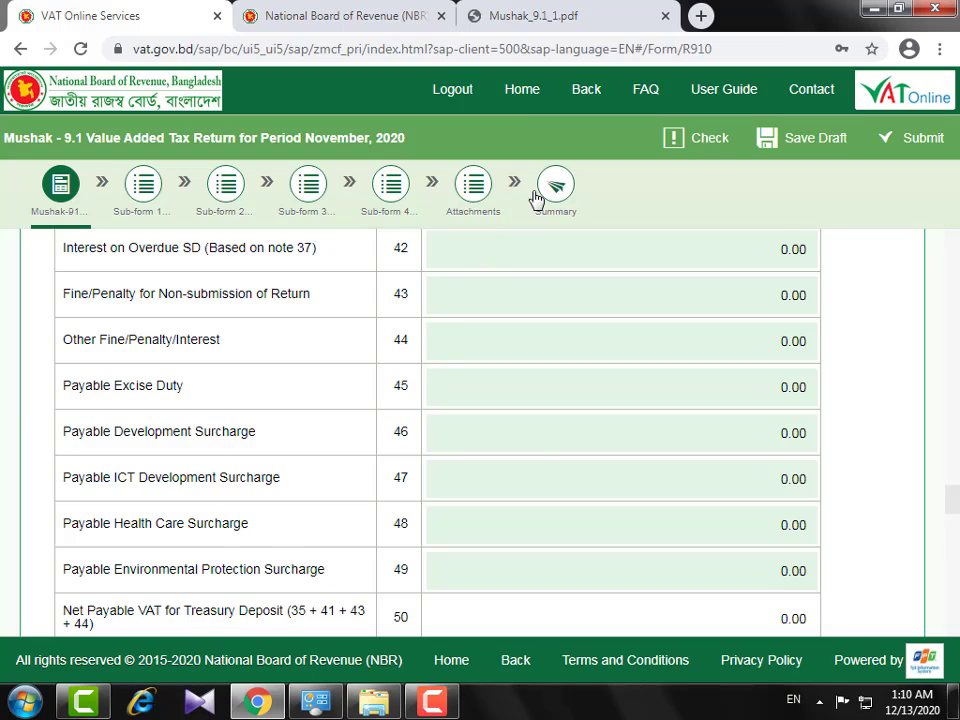
click(536, 12)
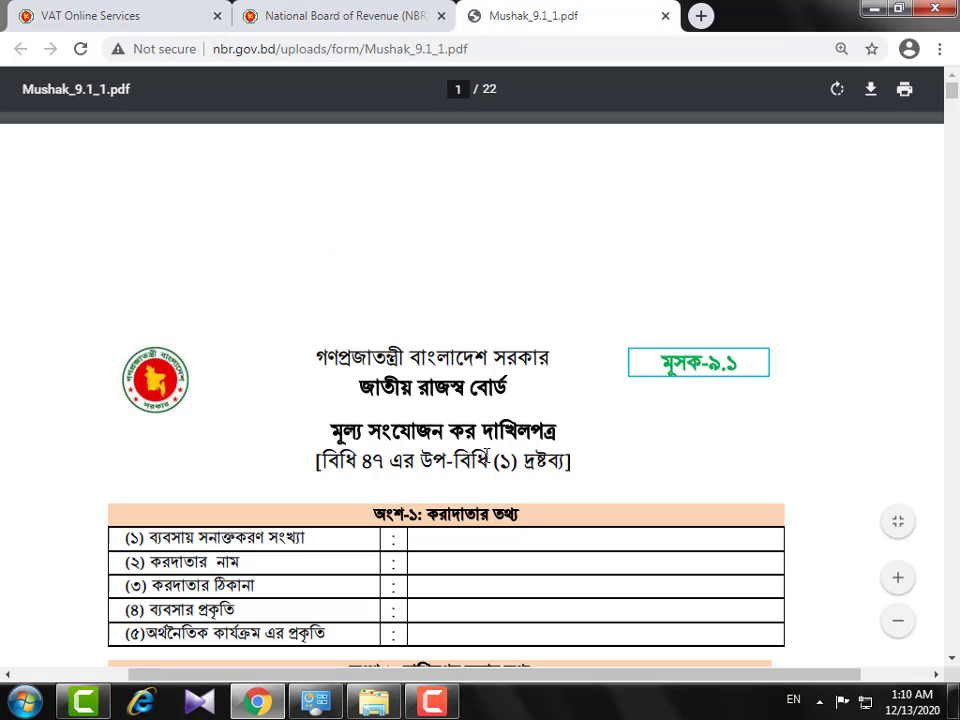
scroll(488, 456, down, 3)
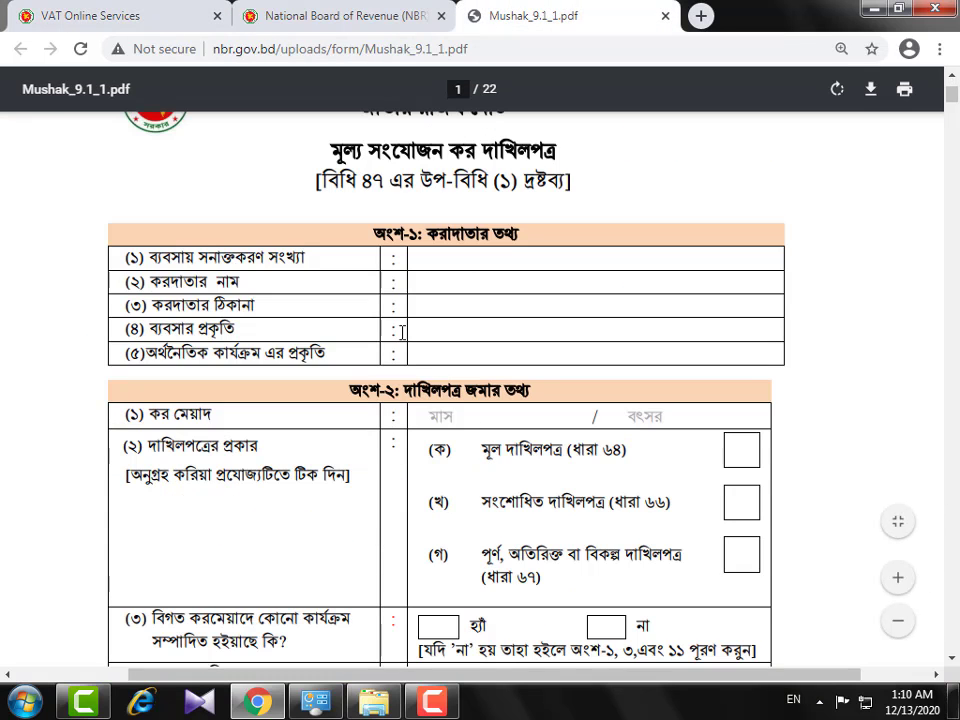
scroll(402, 332, up, 3)
Return to the online VAT return and examine Part 1 Taxpayer's Information and Part 2 Return Submission Data
click(45, 12)
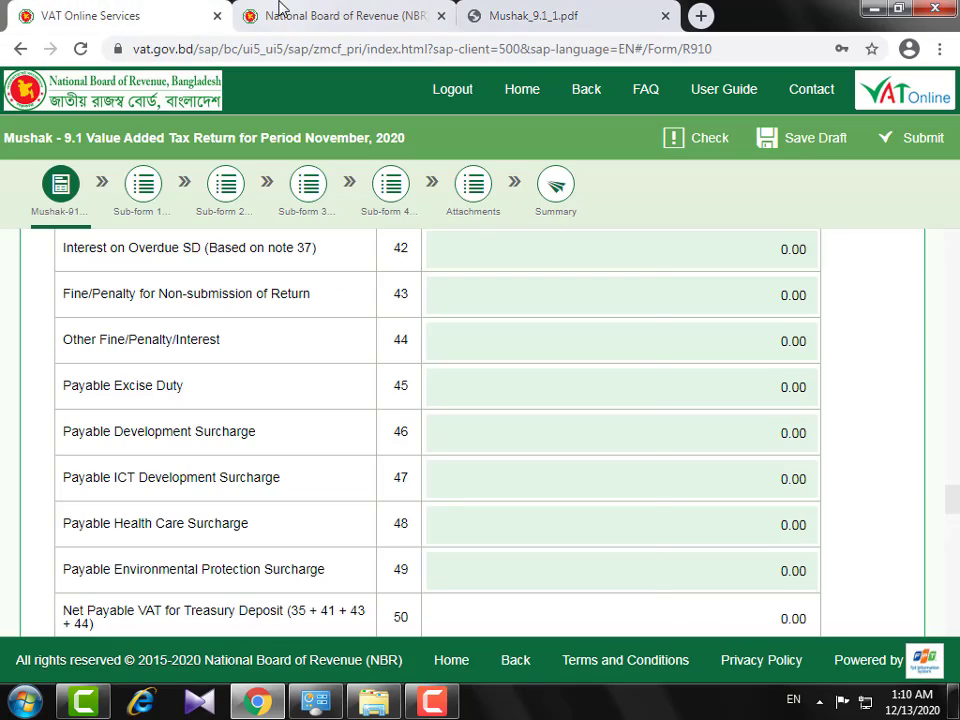
scroll(480, 430, up, 15)
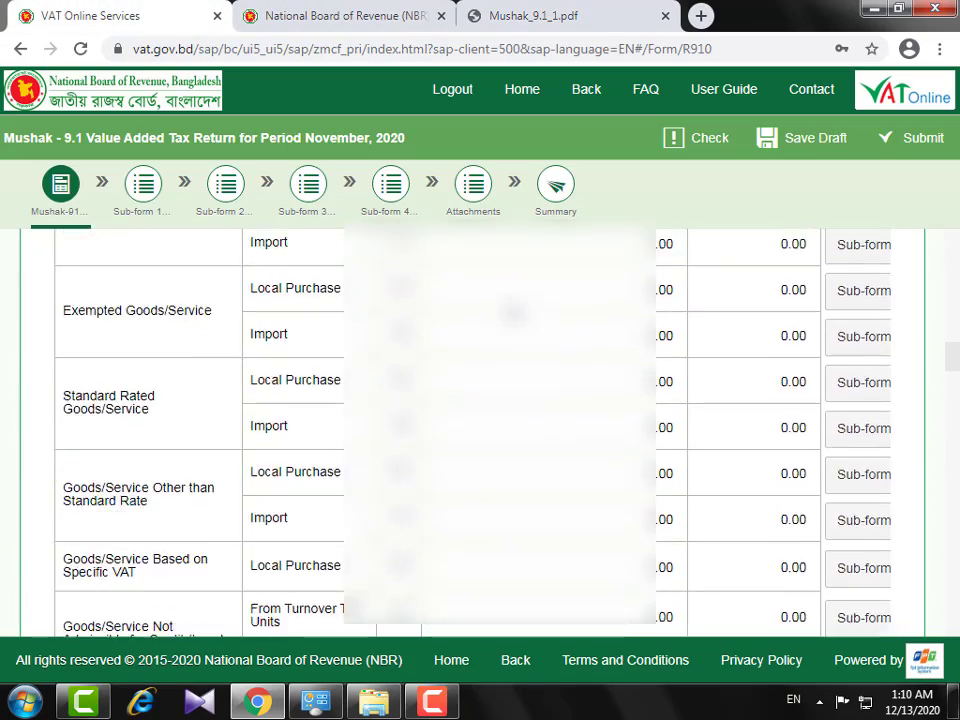
scroll(480, 430, up, 15)
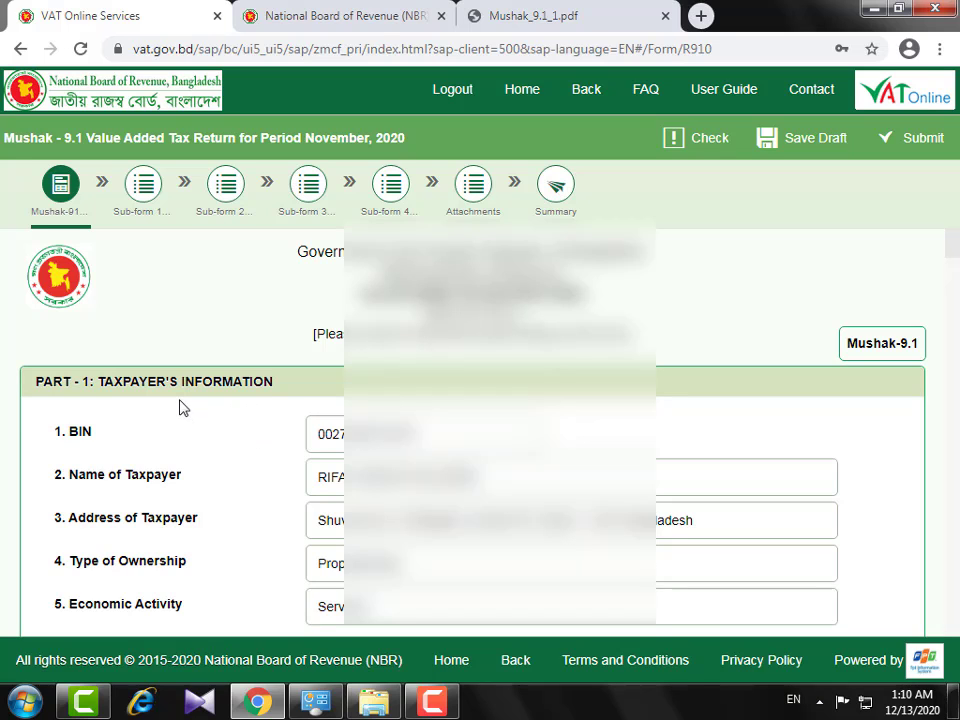
scroll(278, 424, down, 1)
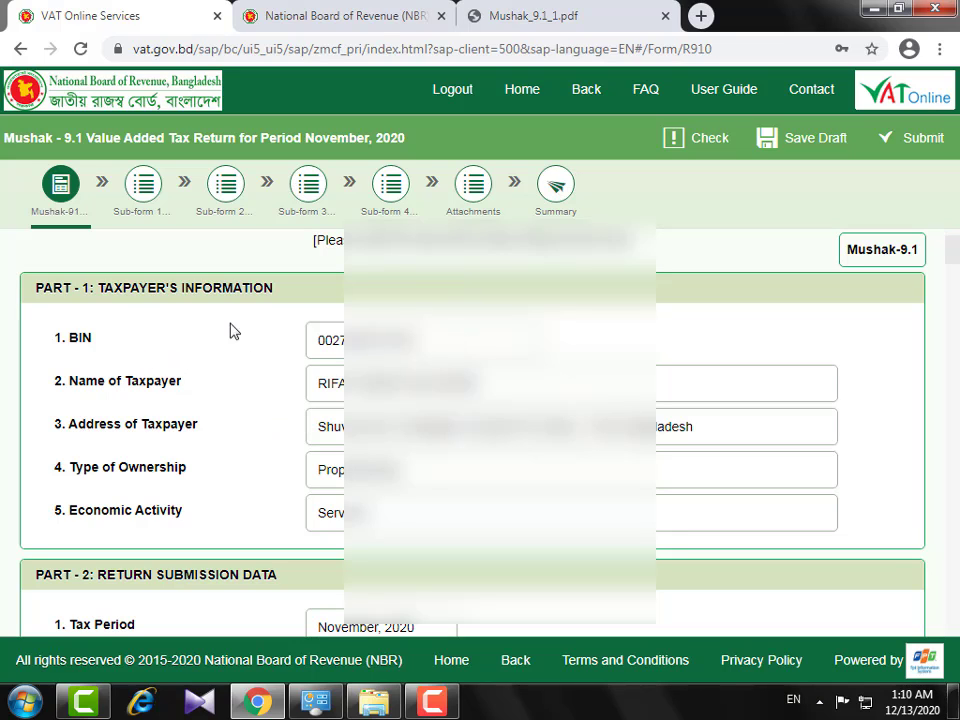
scroll(264, 425, down, 2)
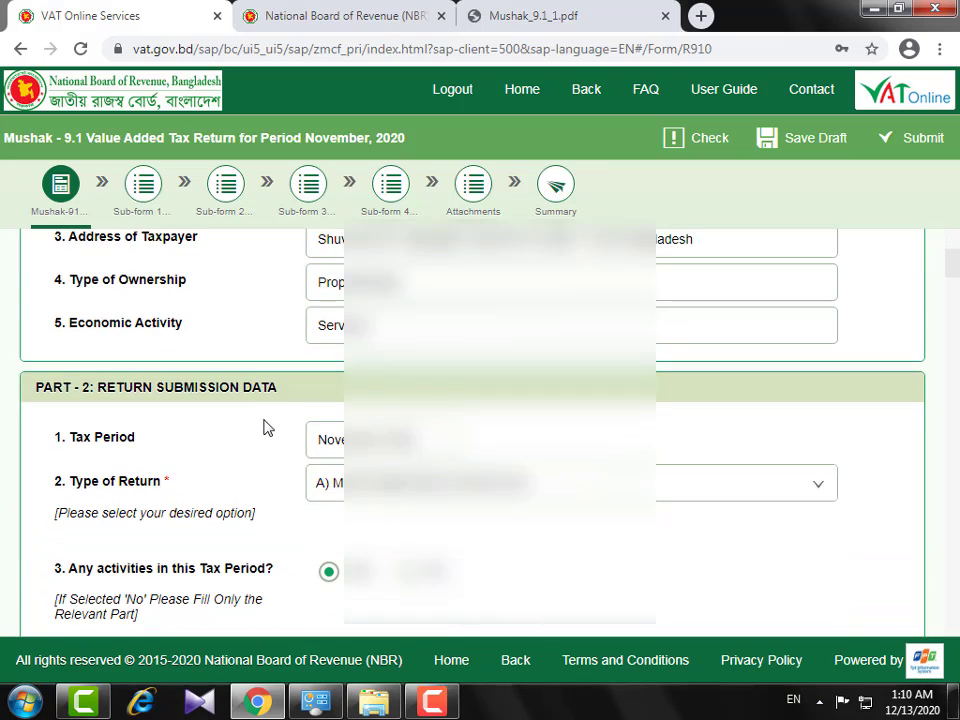
scroll(264, 428, down, 2)
scroll(240, 369, up, 2)
scroll(277, 425, down, 1)
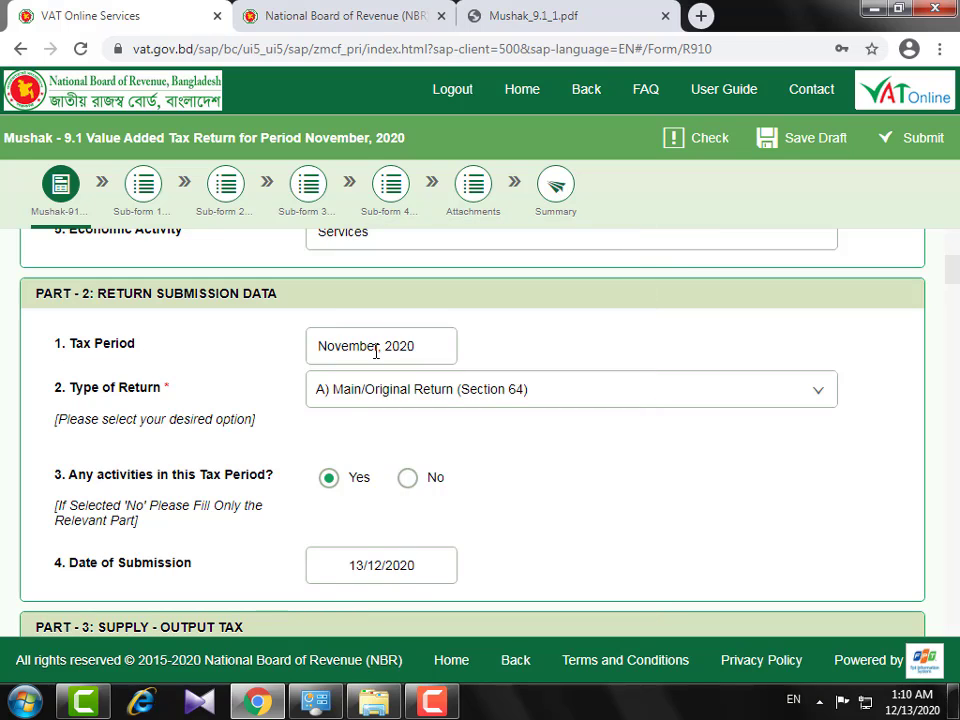
scroll(207, 395, down, 1)
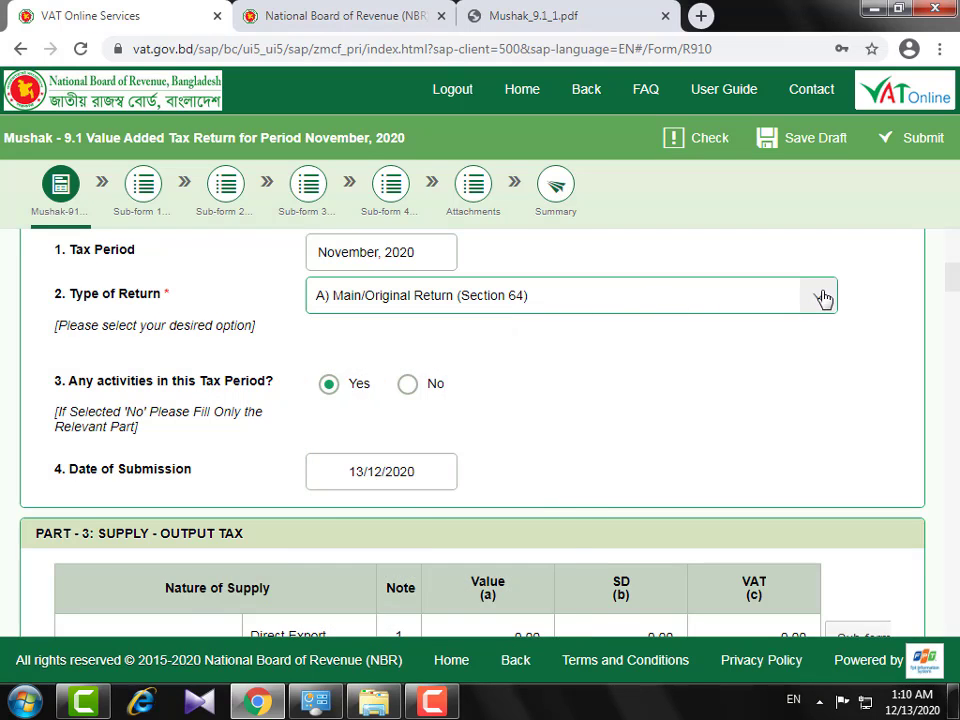
Show the Type of Return options and compare them with the return types in the PDF, leaving the selection as it is
click(820, 297)
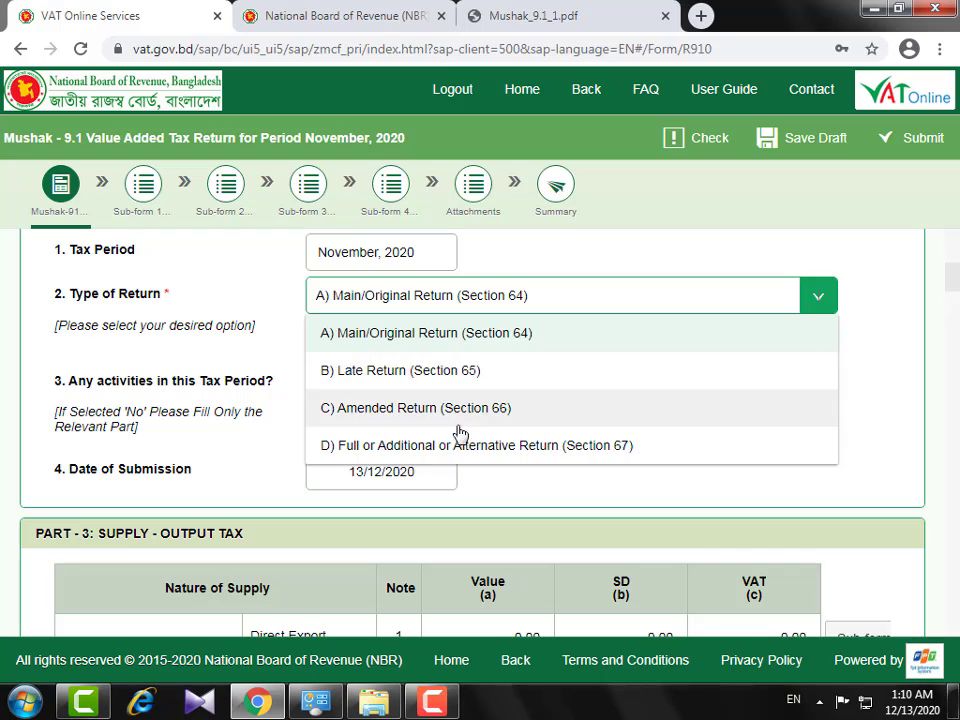
click(530, 15)
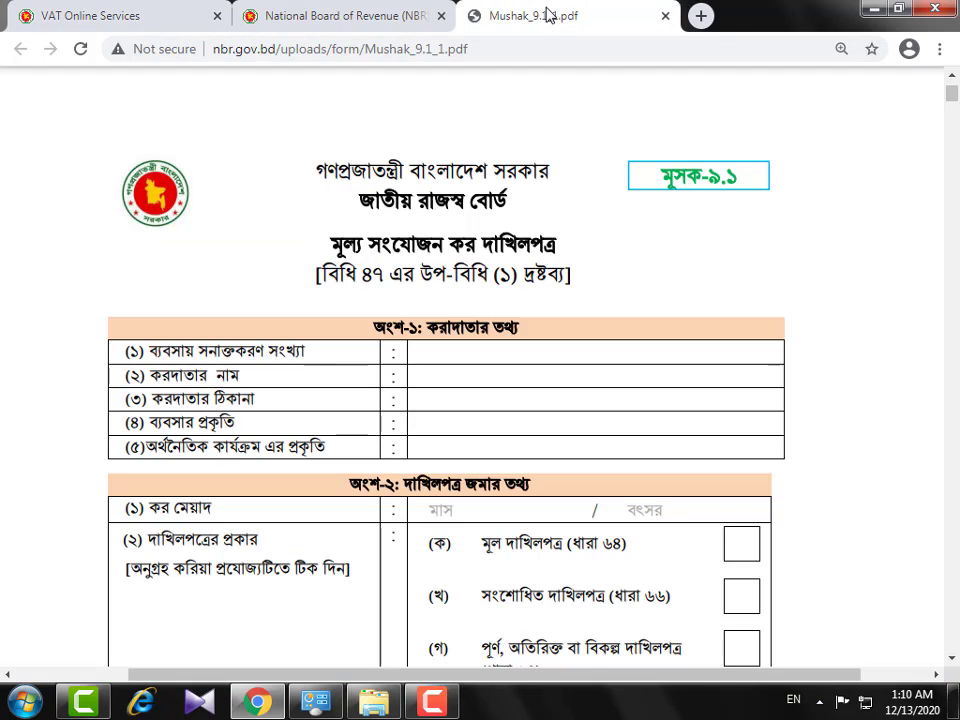
scroll(318, 450, down, 3)
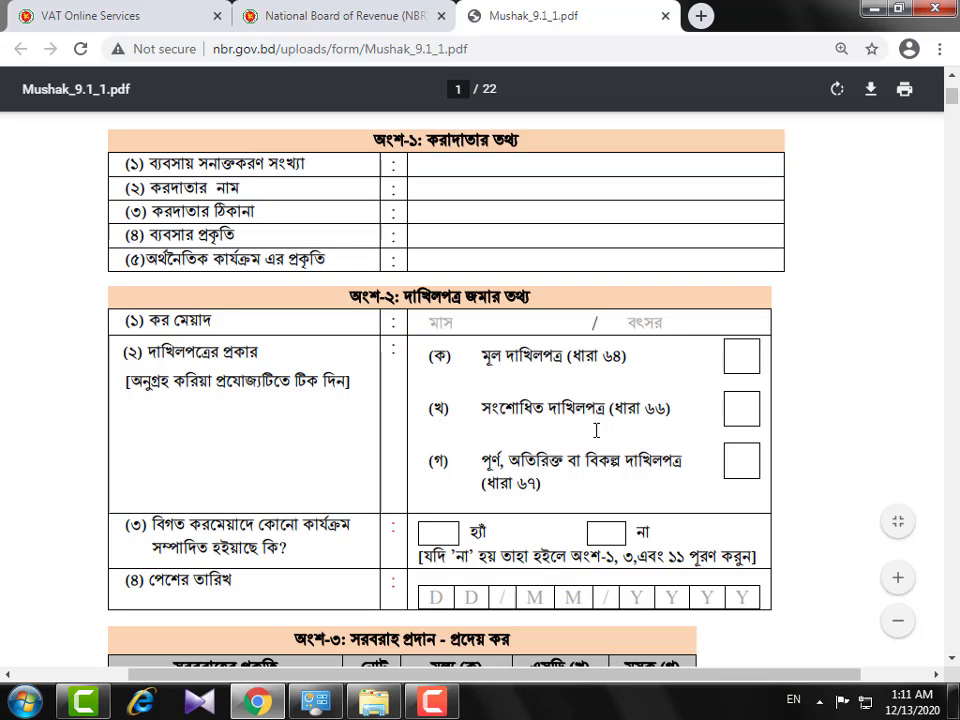
scroll(678, 425, down, 2)
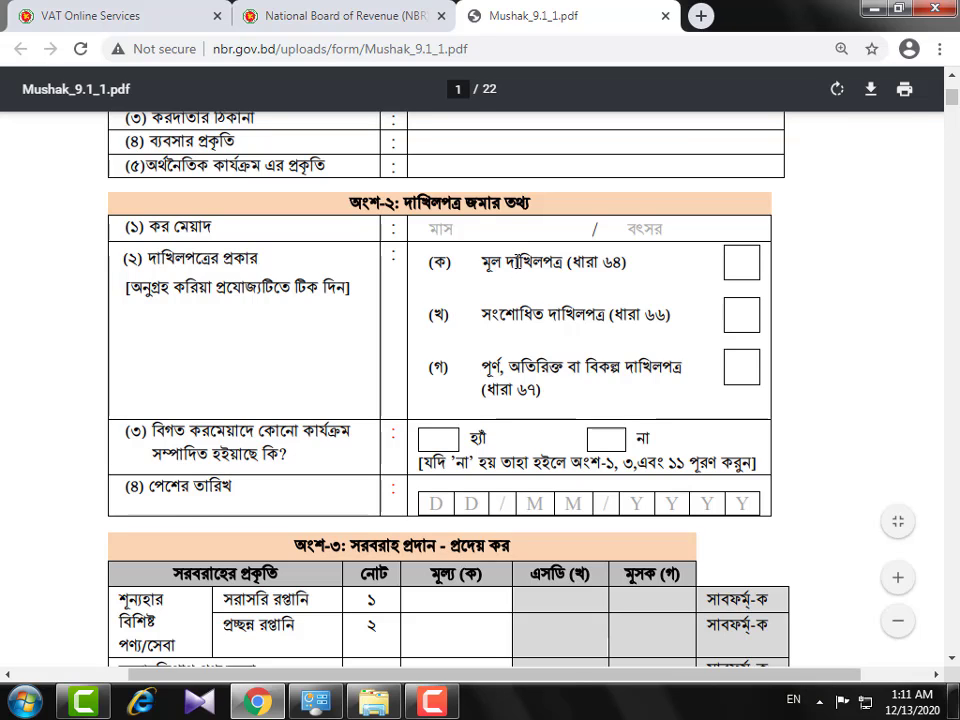
click(115, 12)
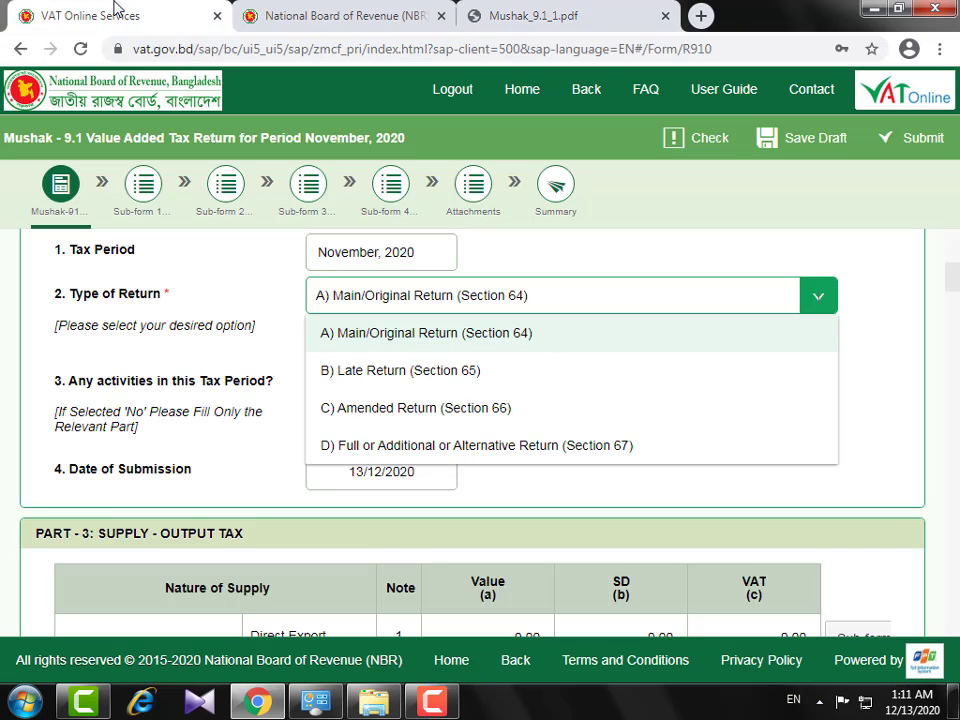
click(226, 316)
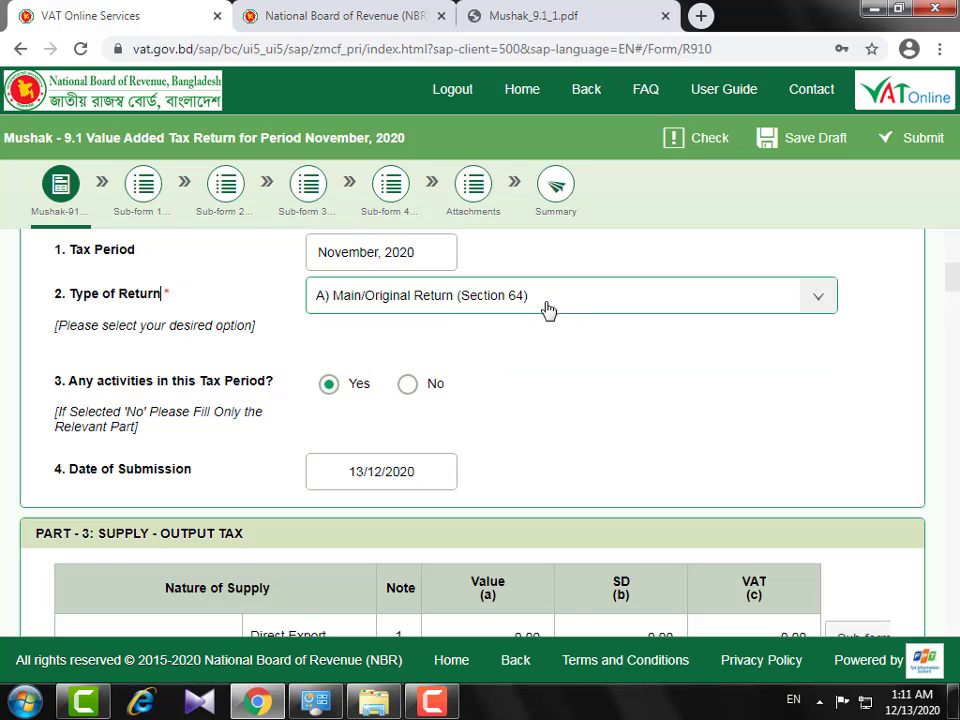
Examine the help for the tax period activities question, and review Parts 1 and 2 and the Part 3 output tax table
mouse_move(583, 306)
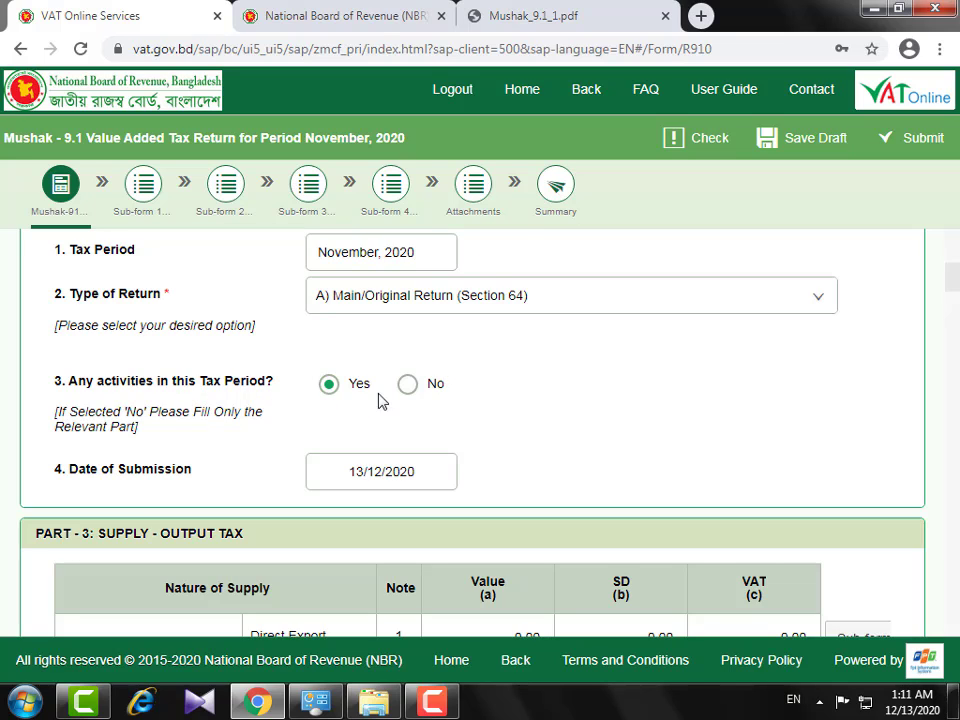
mouse_move(331, 394)
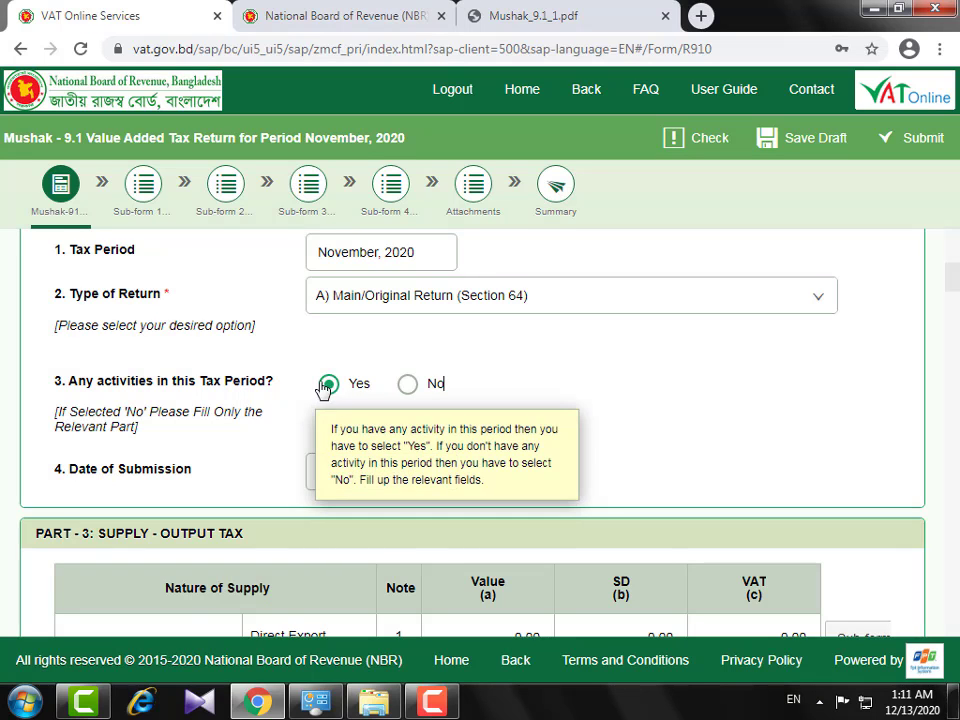
scroll(335, 400, down, 1)
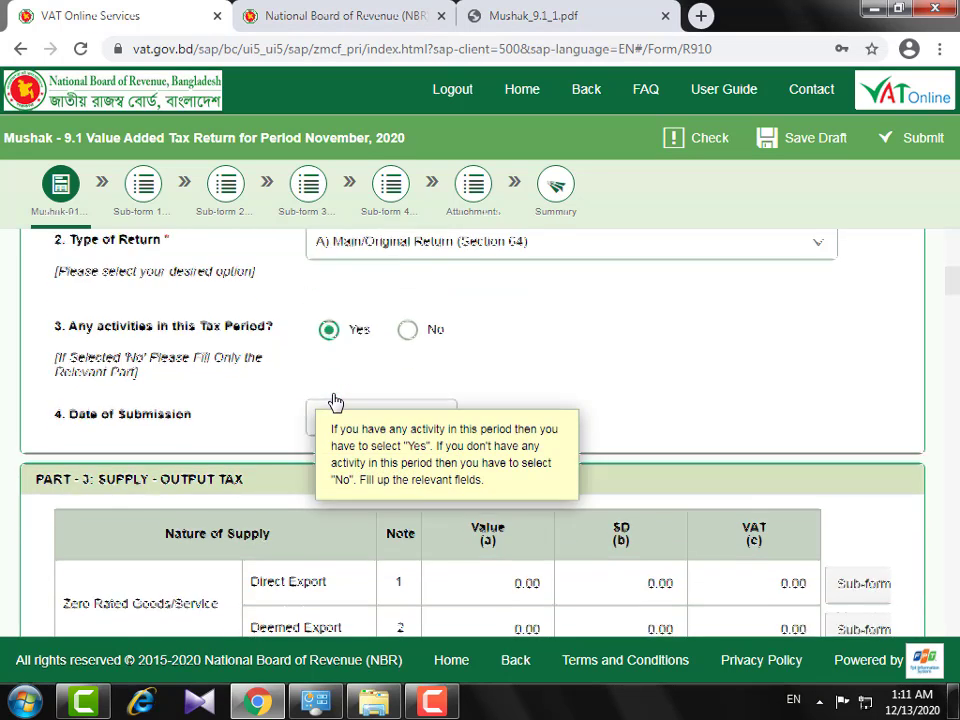
scroll(339, 349, up, 1)
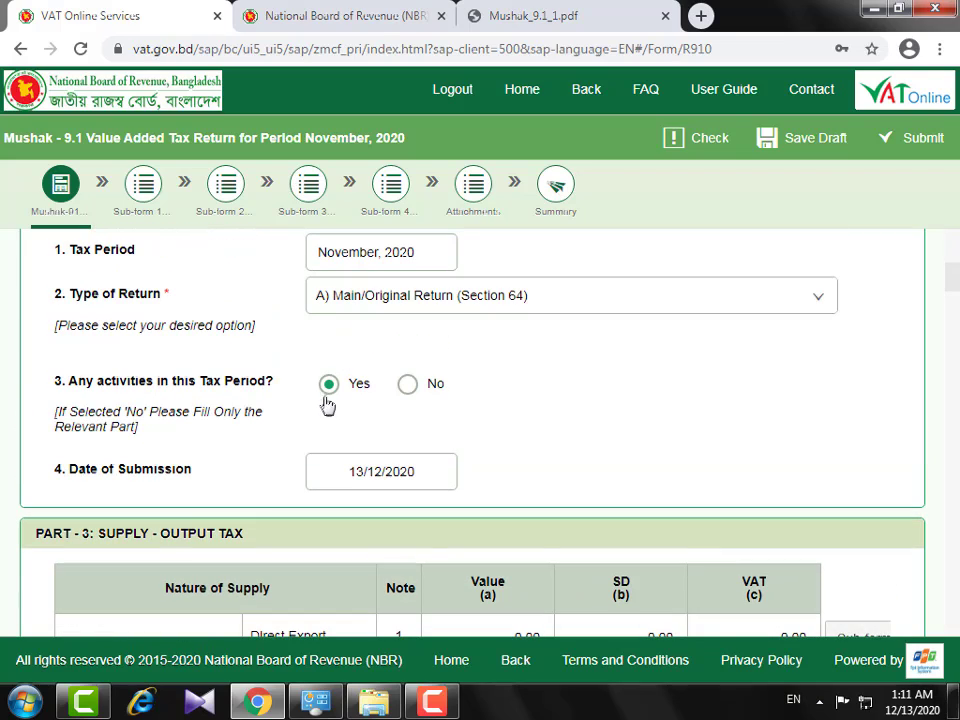
scroll(574, 439, down, 5)
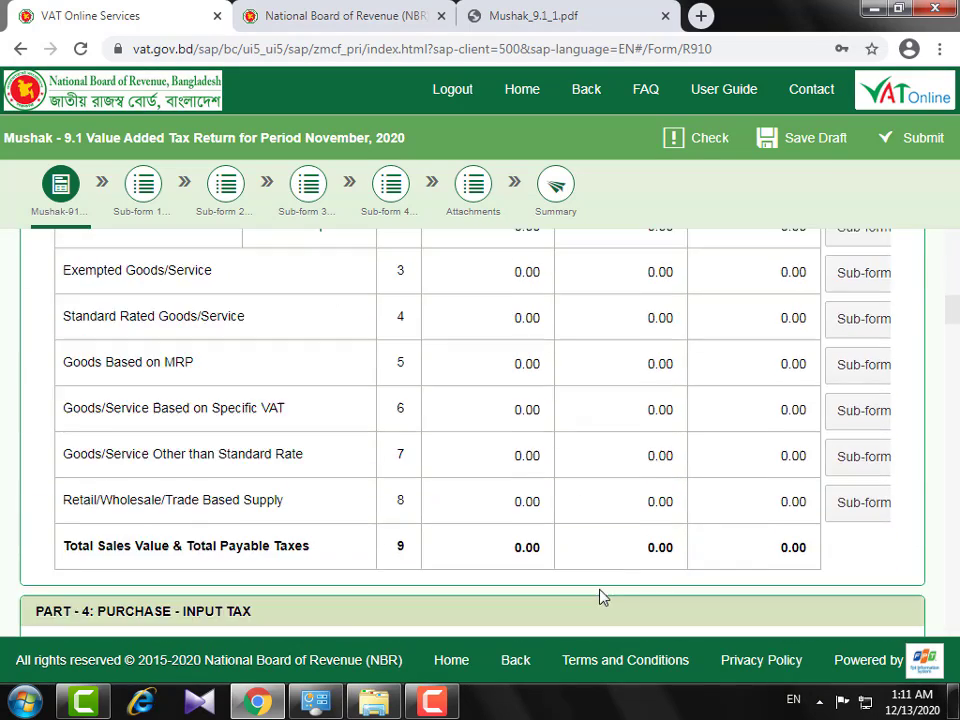
scroll(604, 623, up, 5)
scroll(523, 523, up, 2)
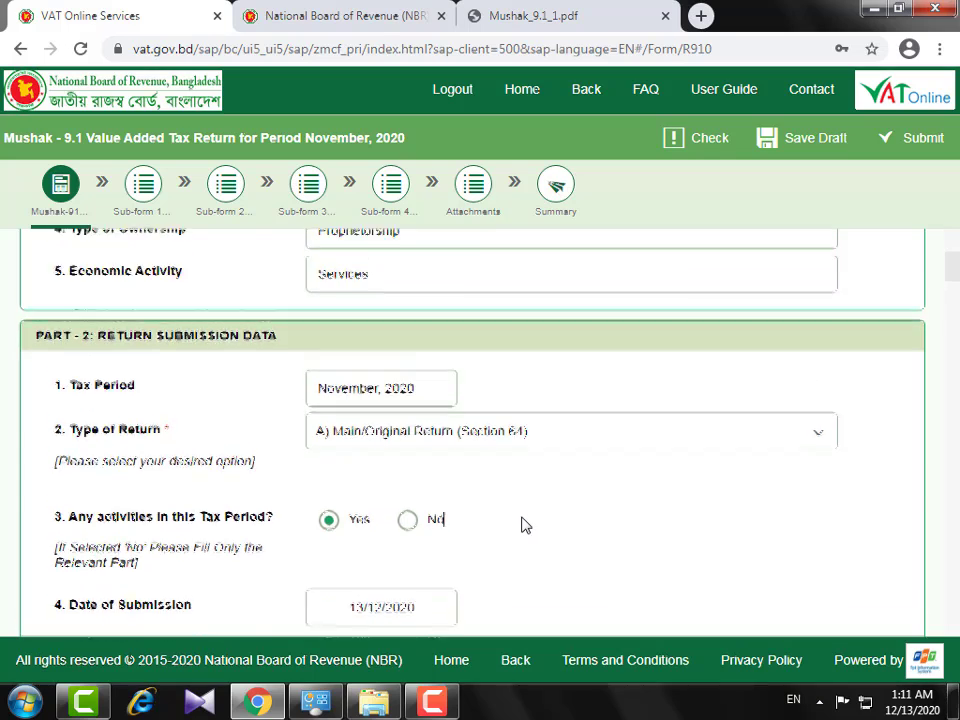
scroll(523, 525, up, 2)
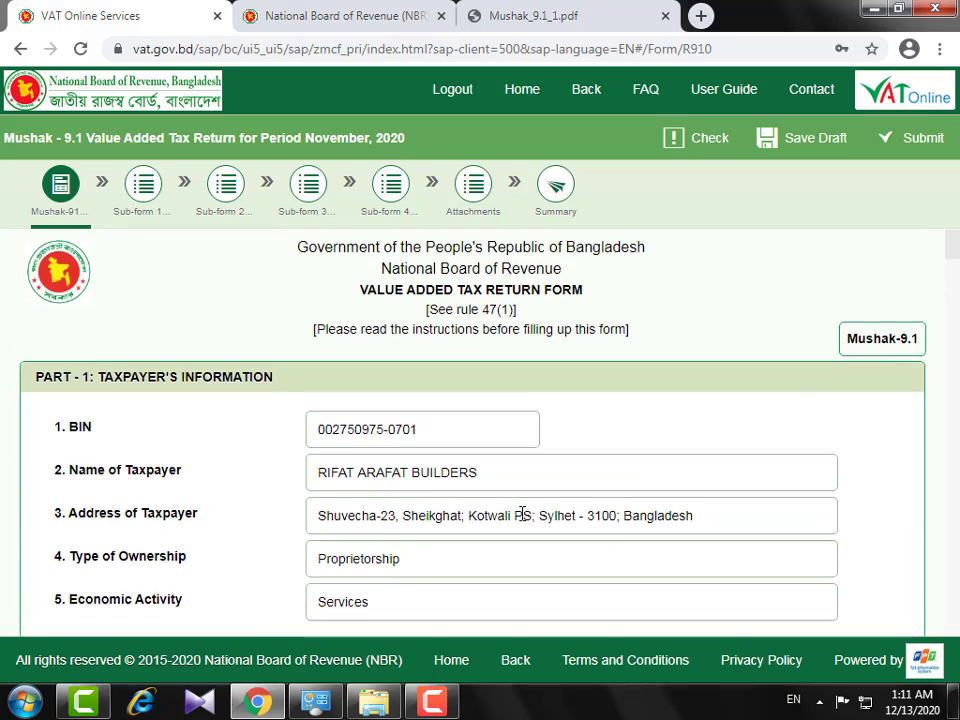
scroll(524, 518, down, 2)
scroll(519, 362, down, 2)
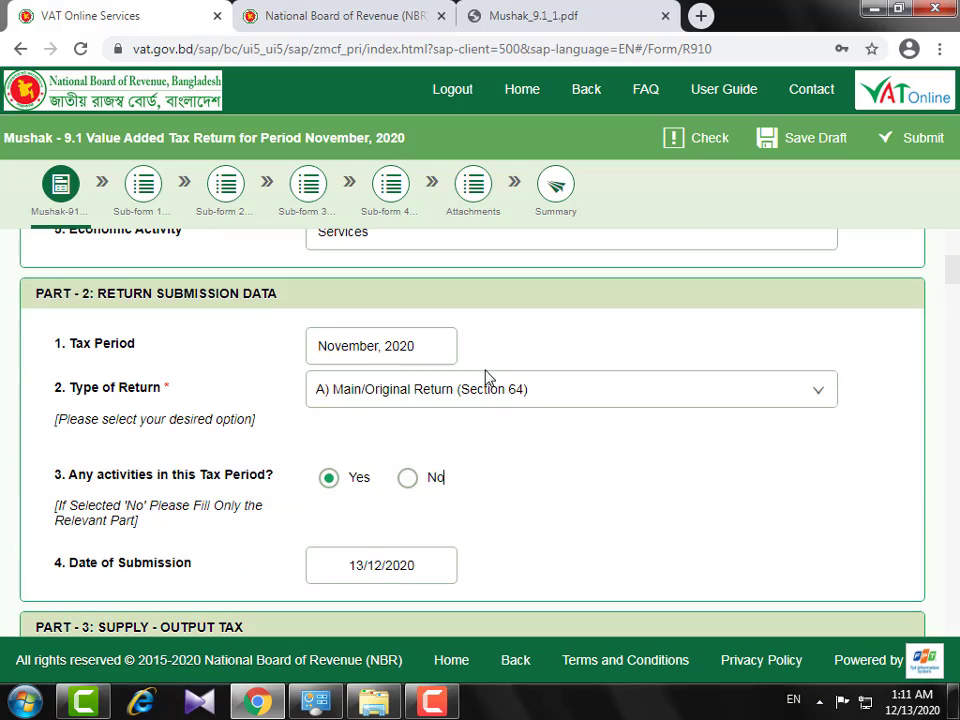
Answer No to the question about any activities in this tax period in Part 2
scroll(530, 432, down, 1)
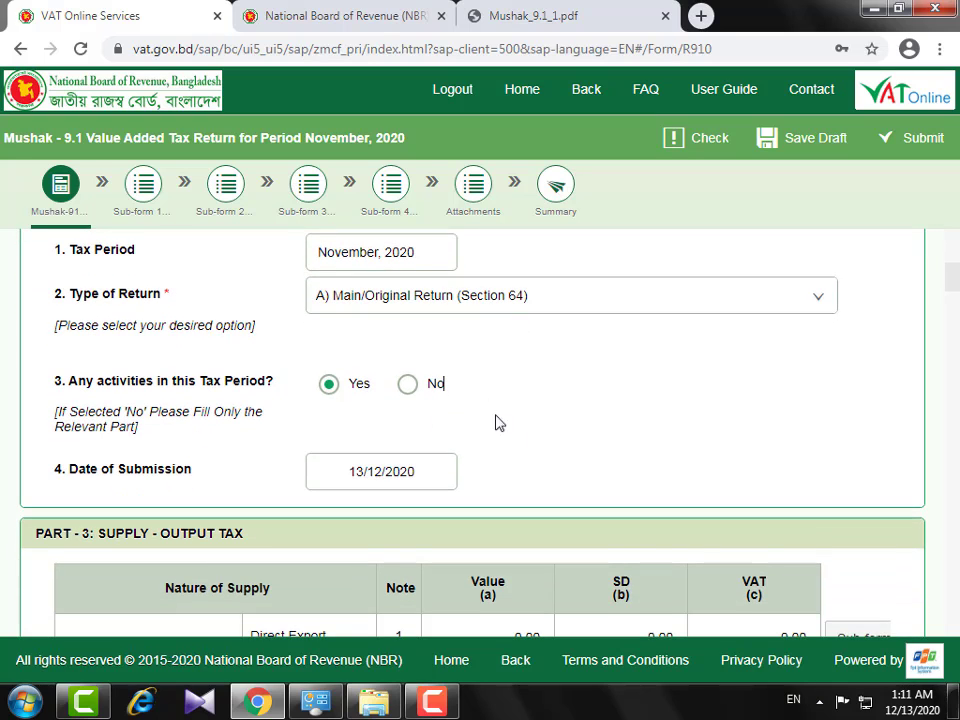
scroll(488, 412, down, 1)
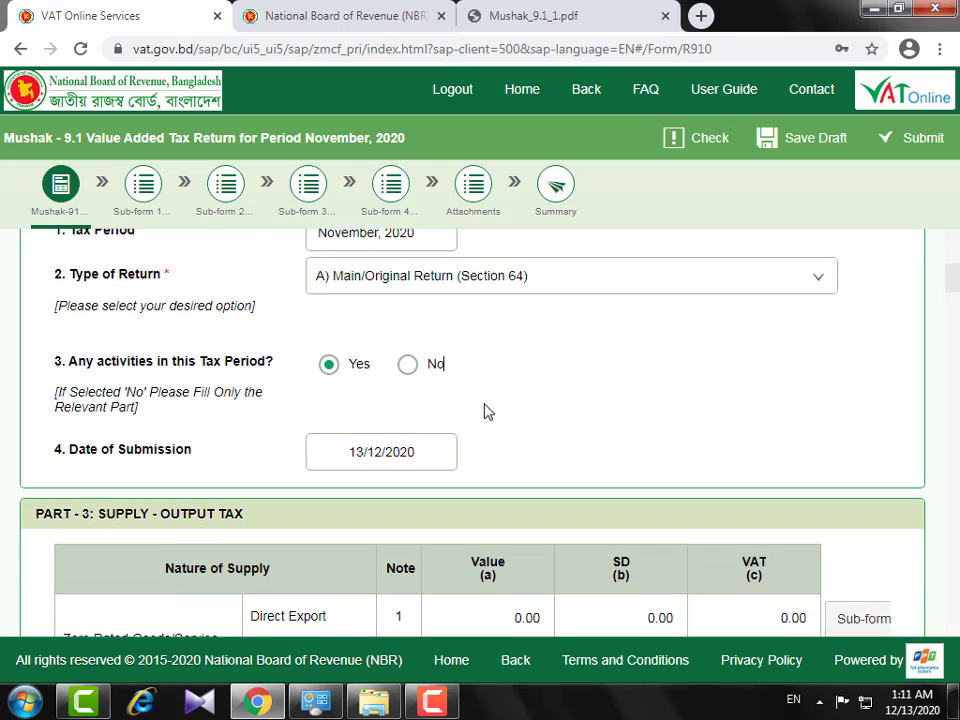
scroll(576, 351, up, 1)
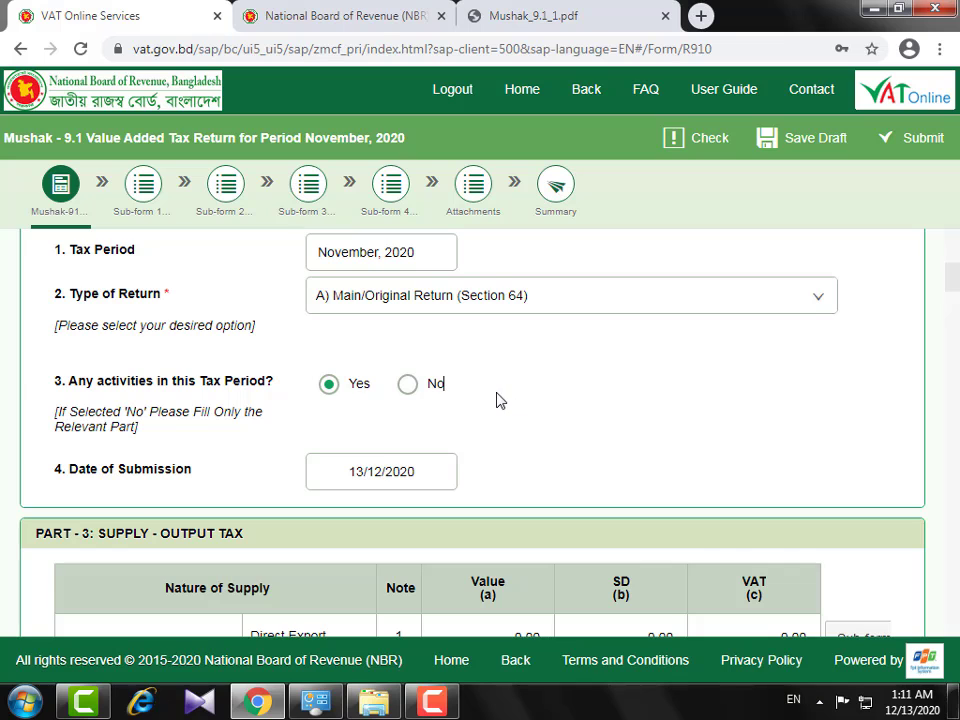
scroll(498, 395, down, 1)
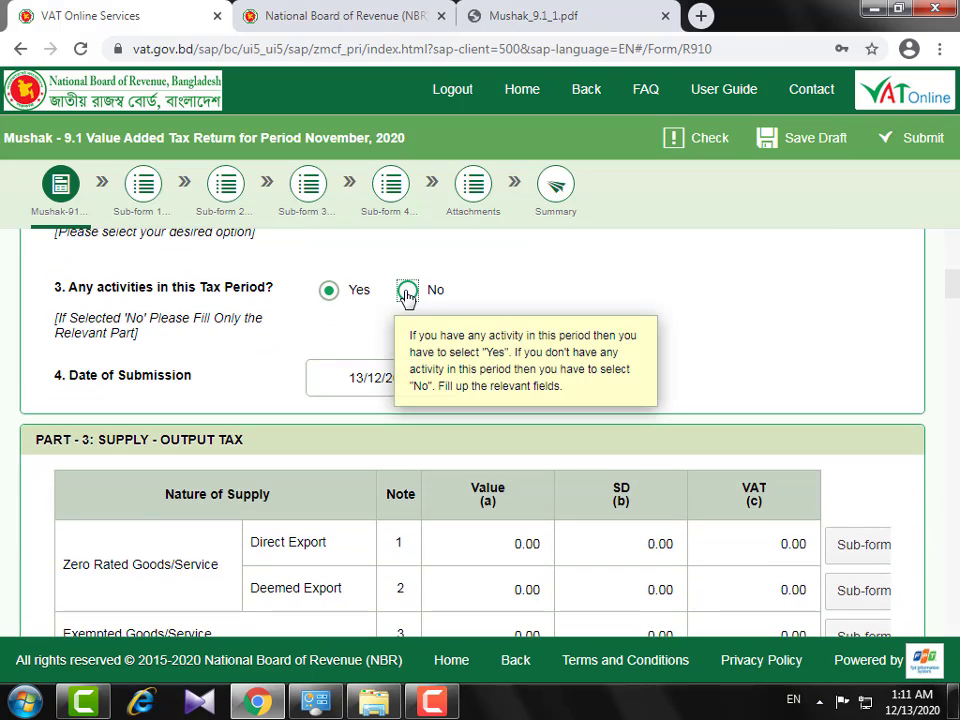
click(407, 291)
Examine the Part 10 closing balance, the Part 11 refund choice and the Part 12 declaration details further down the return
scroll(515, 397, down, 15)
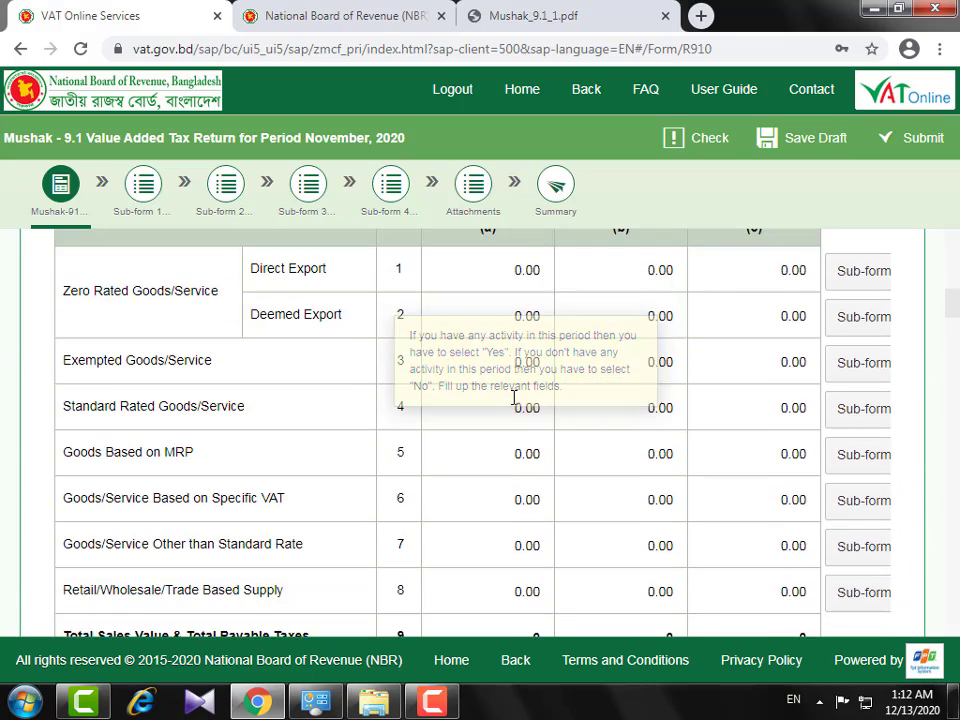
scroll(515, 397, down, 20)
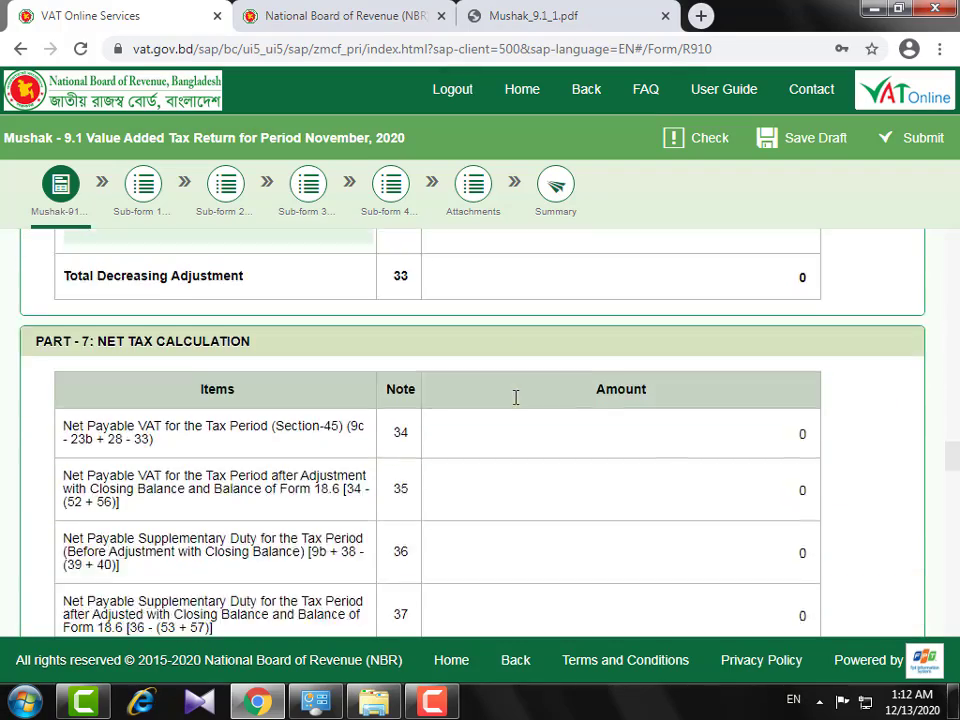
scroll(515, 397, down, 10)
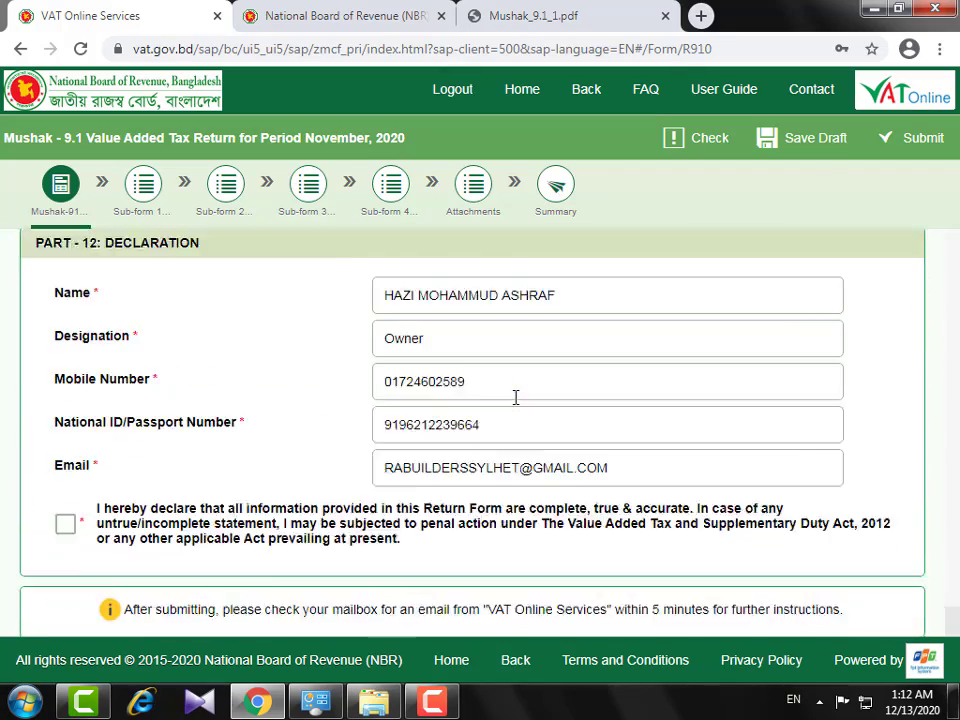
scroll(236, 454, up, 1)
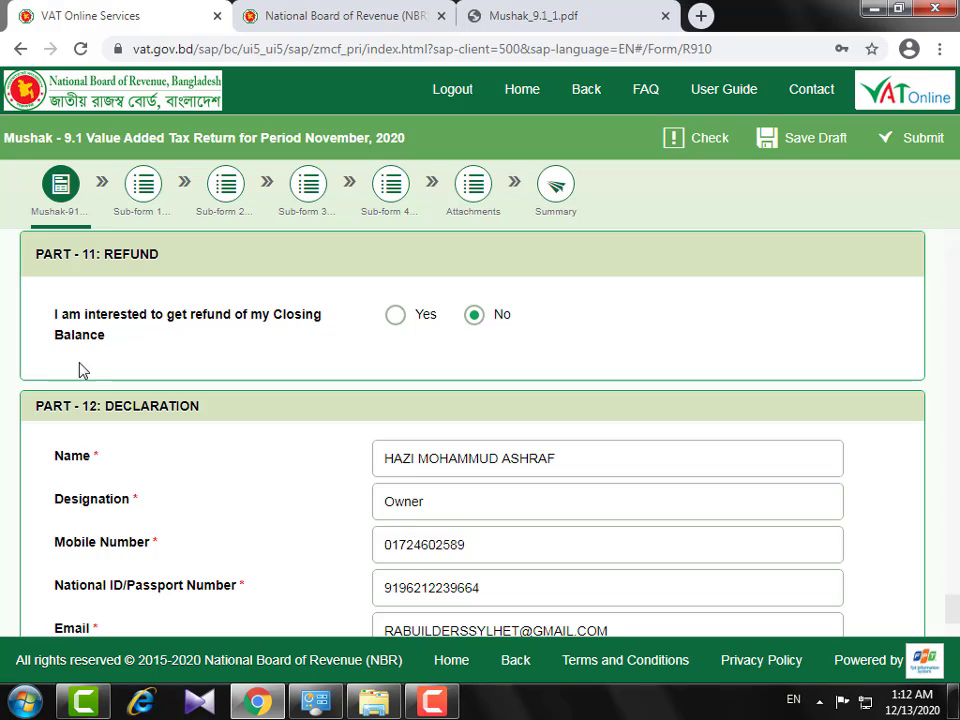
scroll(358, 375, down, 1)
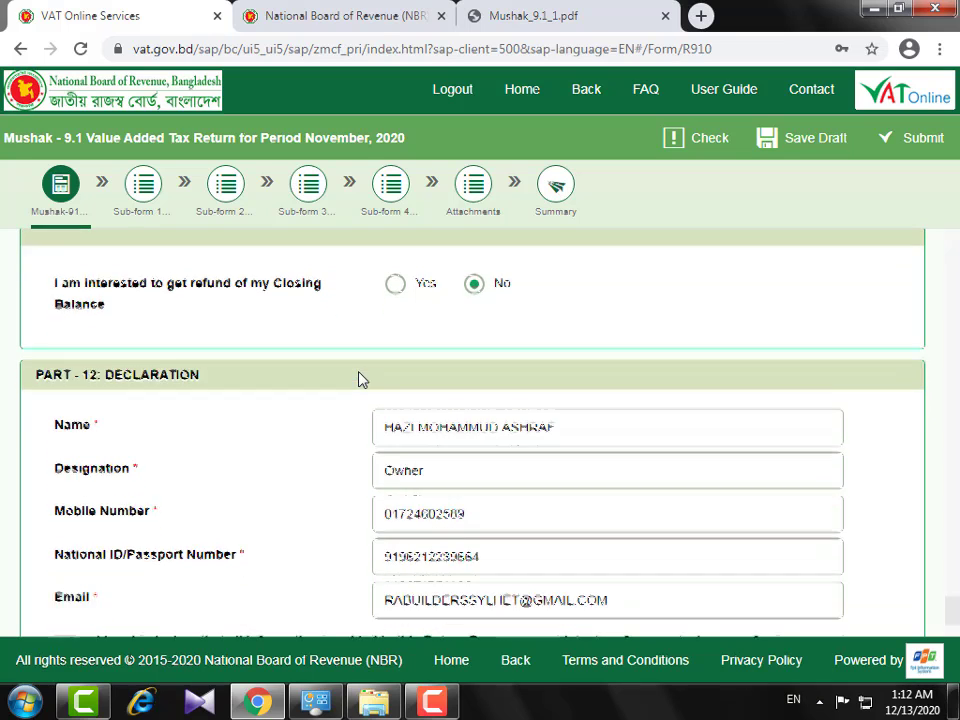
scroll(300, 380, up, 3)
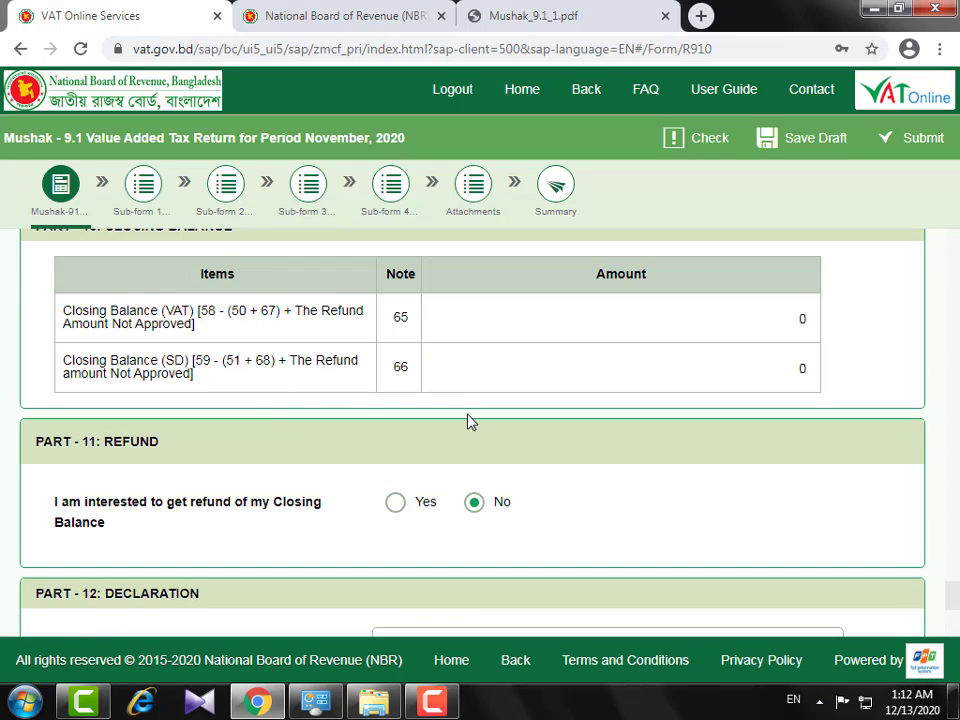
scroll(471, 422, down, 1)
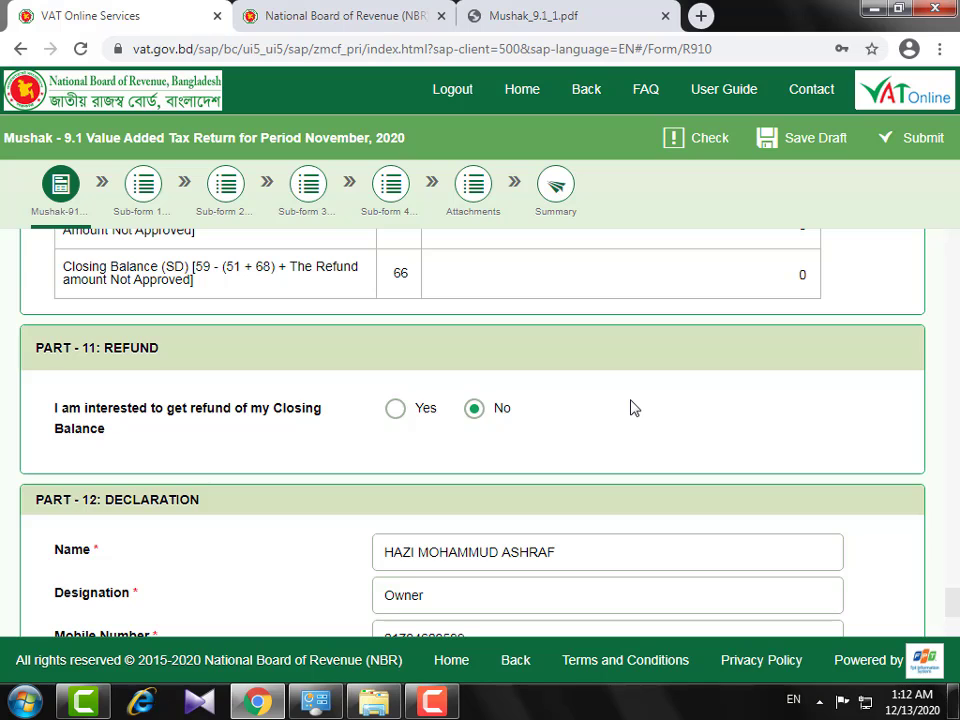
scroll(642, 412, up, 1)
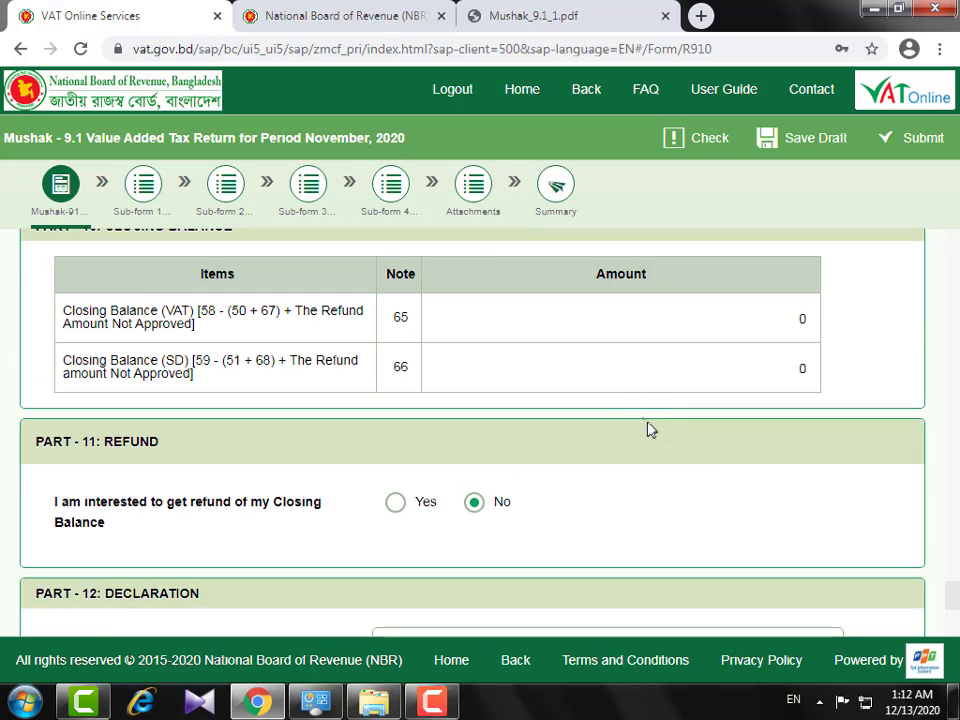
scroll(656, 436, down, 1)
scroll(649, 428, down, 3)
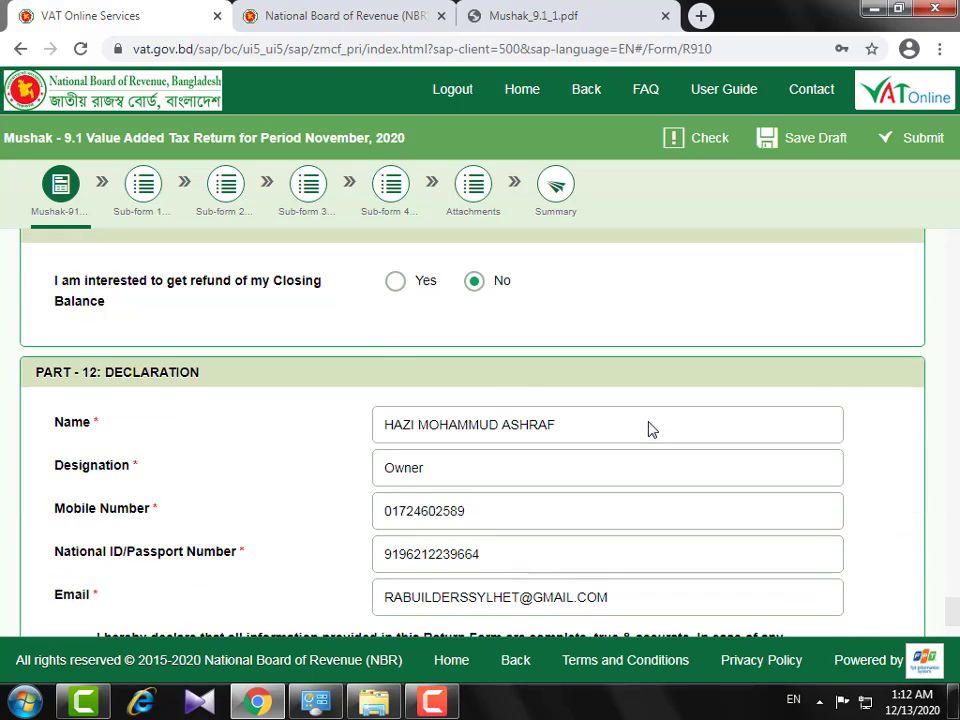
Accept the Part 12 declaration that all information provided in the return form is complete, true and accurate
scroll(649, 428, up, 9)
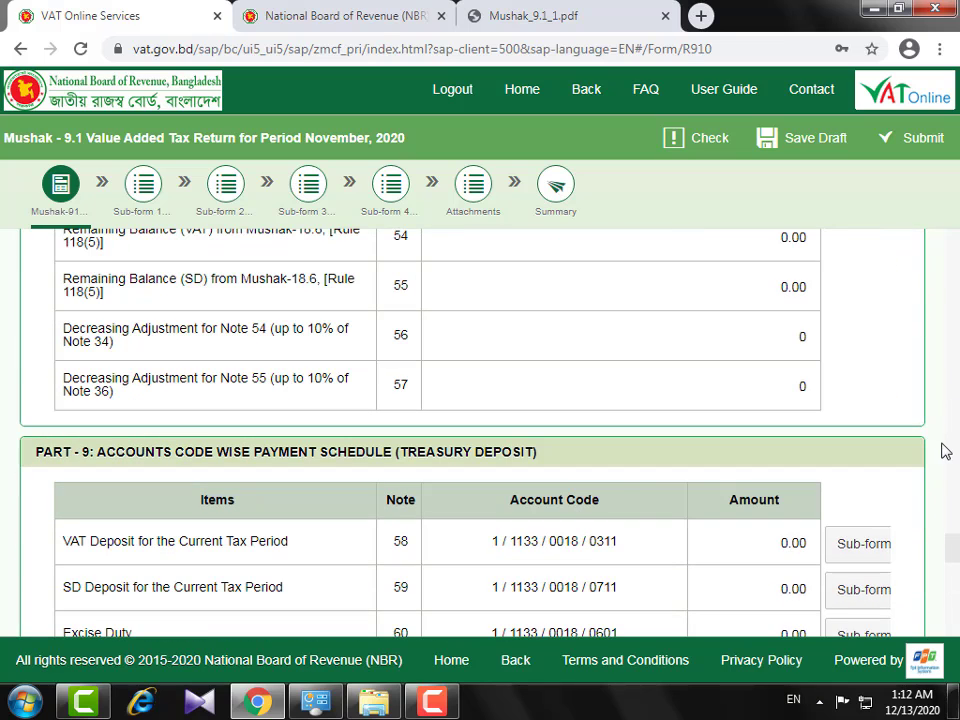
scroll(615, 480, down, 9)
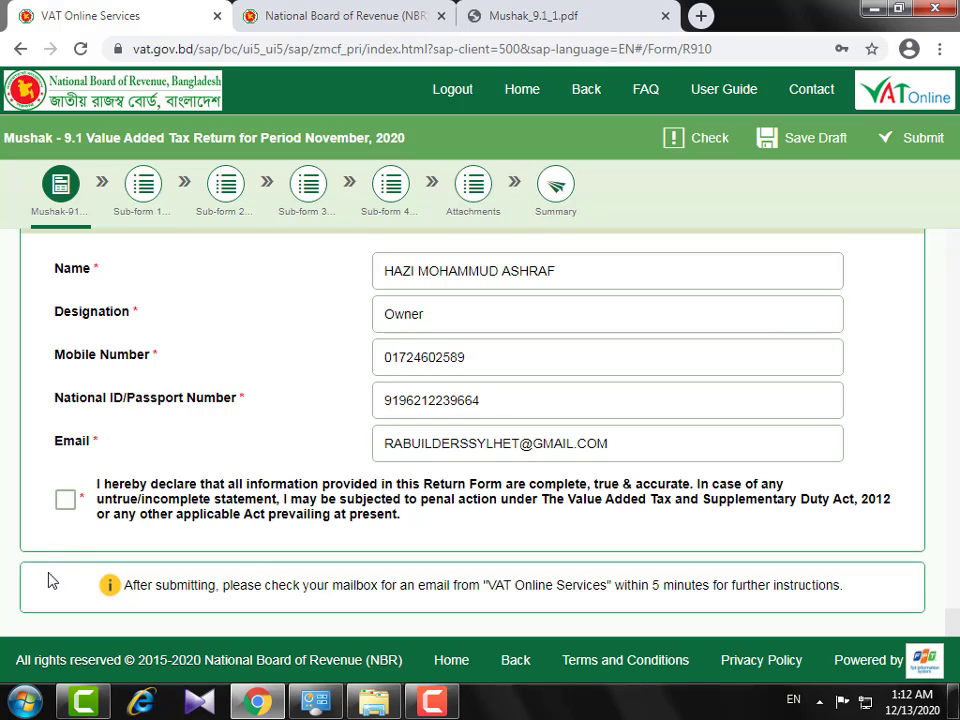
click(65, 499)
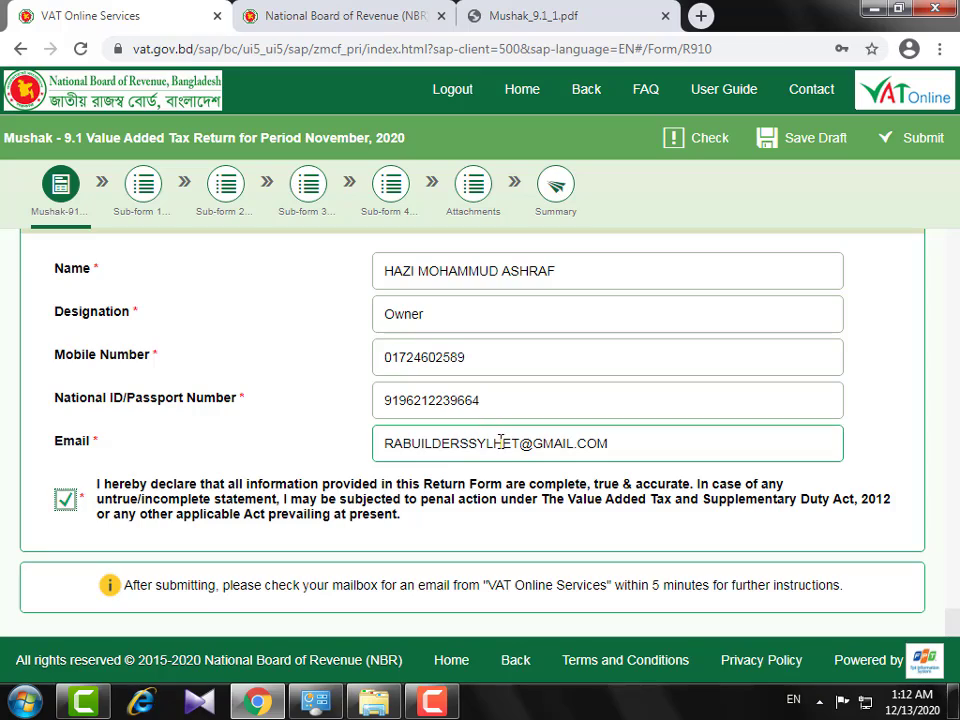
Run the Check on the November 2020 VAT return
scroll(827, 514, up, 10)
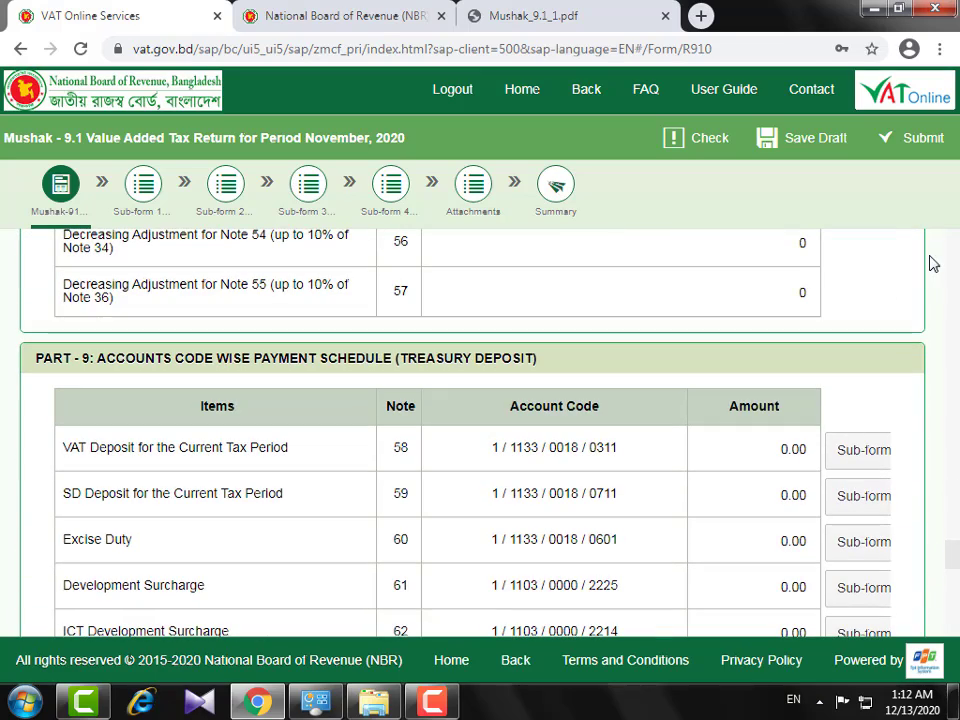
scroll(900, 251, up, 5)
click(716, 145)
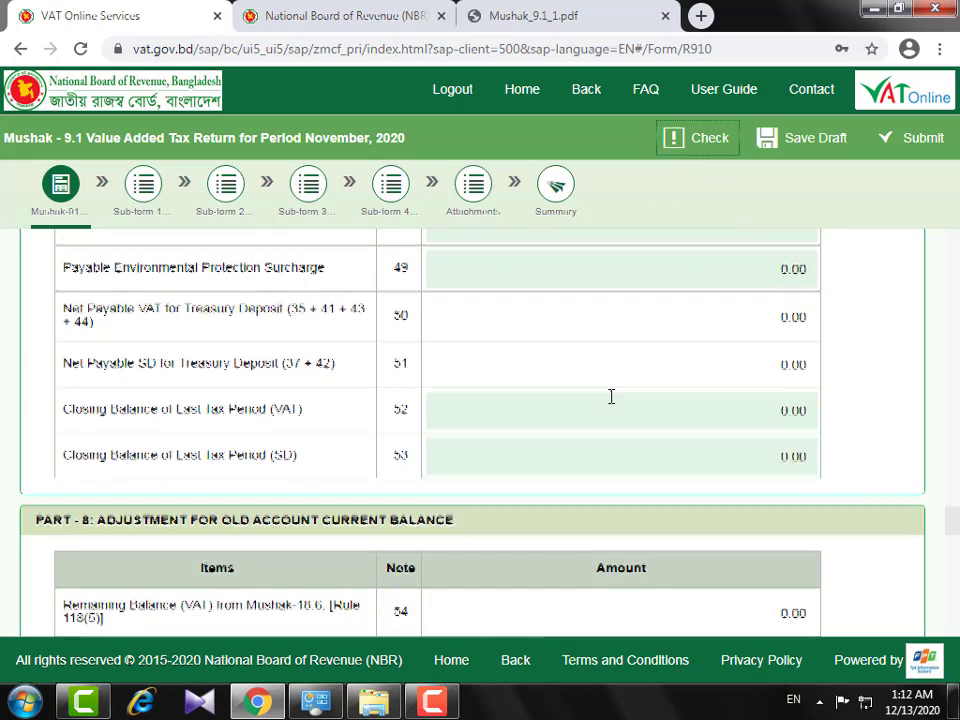
Go back to the start of the return and review Part 1 and the Part 2 return submission data
scroll(611, 397, up, 3)
scroll(604, 399, down, 4)
scroll(604, 397, up, 10)
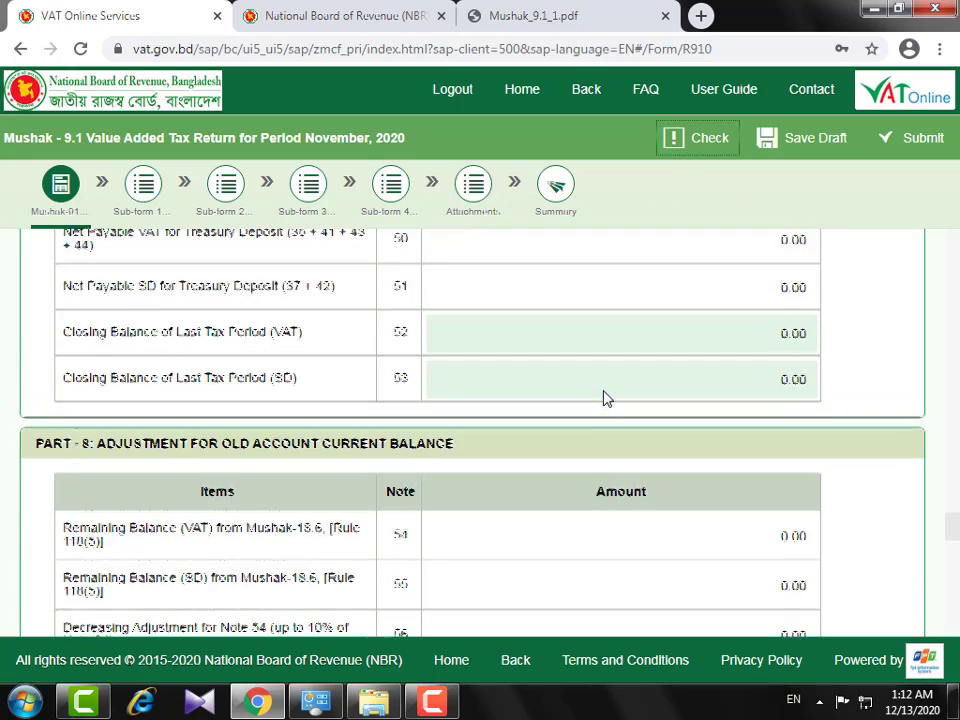
scroll(604, 391, up, 15)
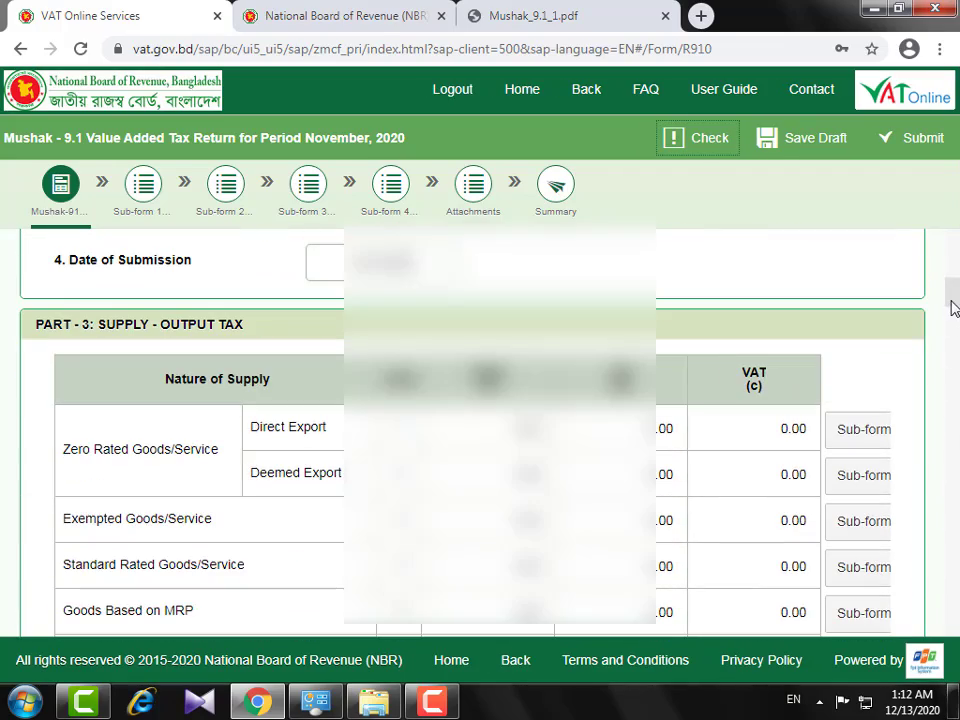
drag(955, 306, 955, 229)
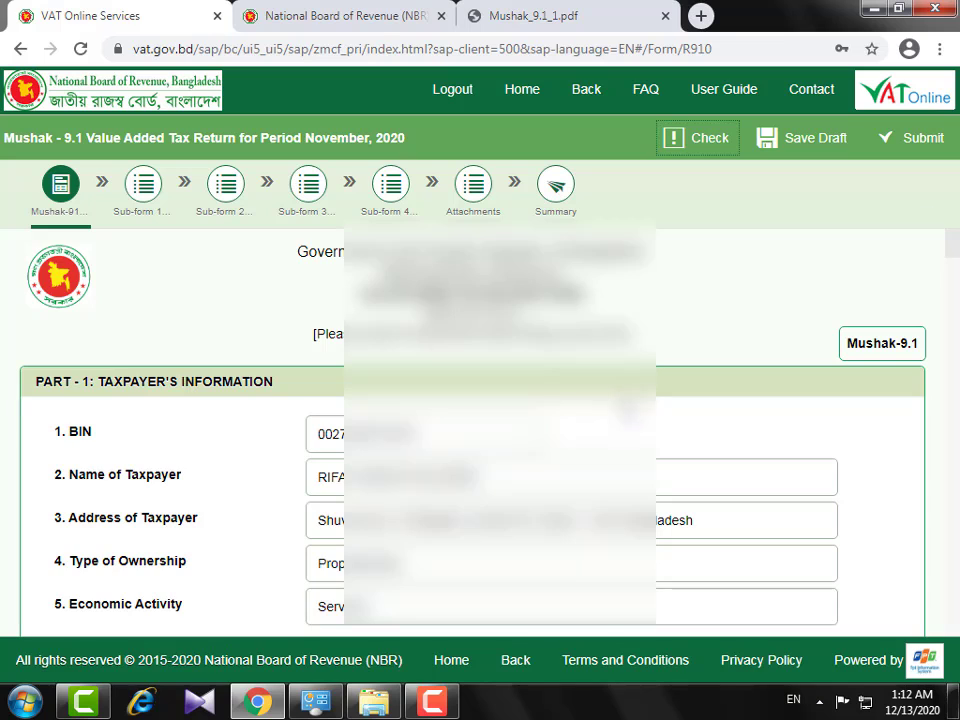
scroll(127, 424, down, 3)
scroll(300, 420, down, 2)
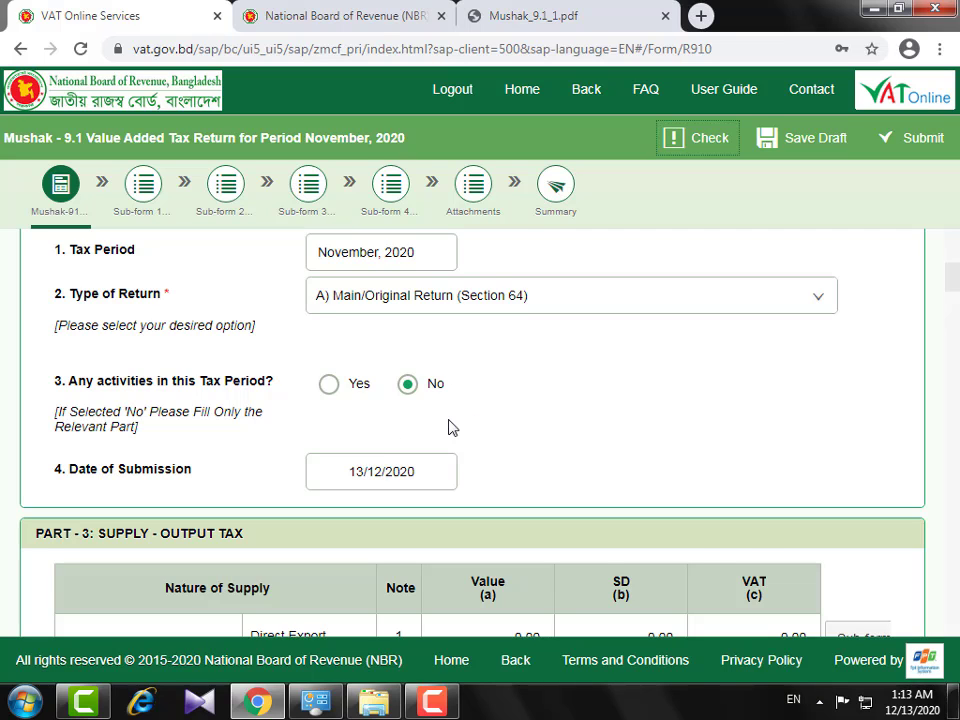
scroll(349, 339, down, 1)
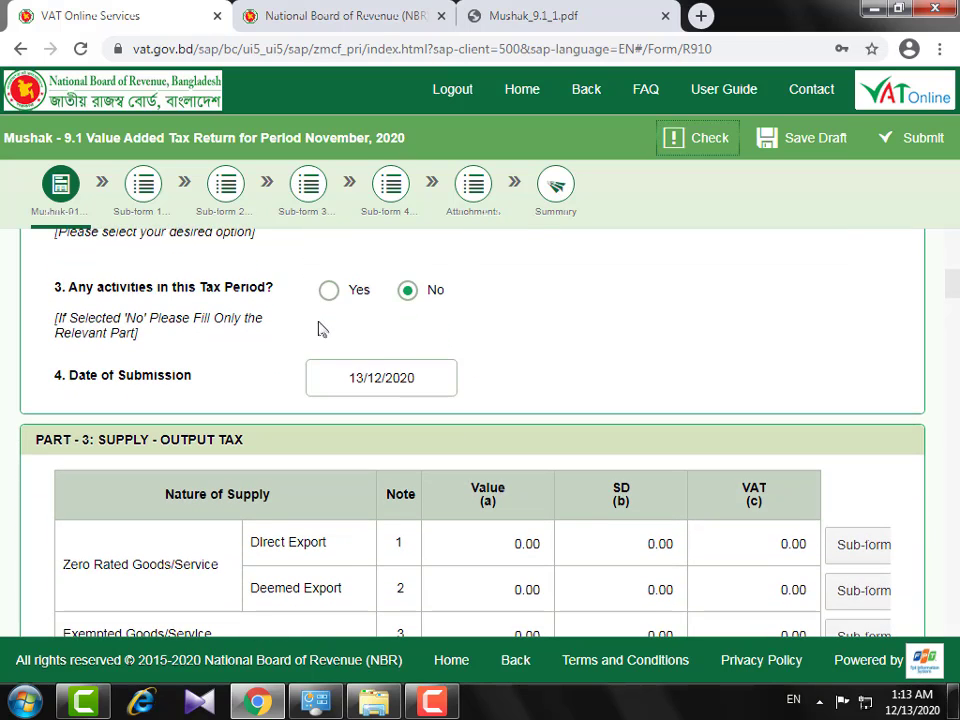
scroll(142, 358, up, 2)
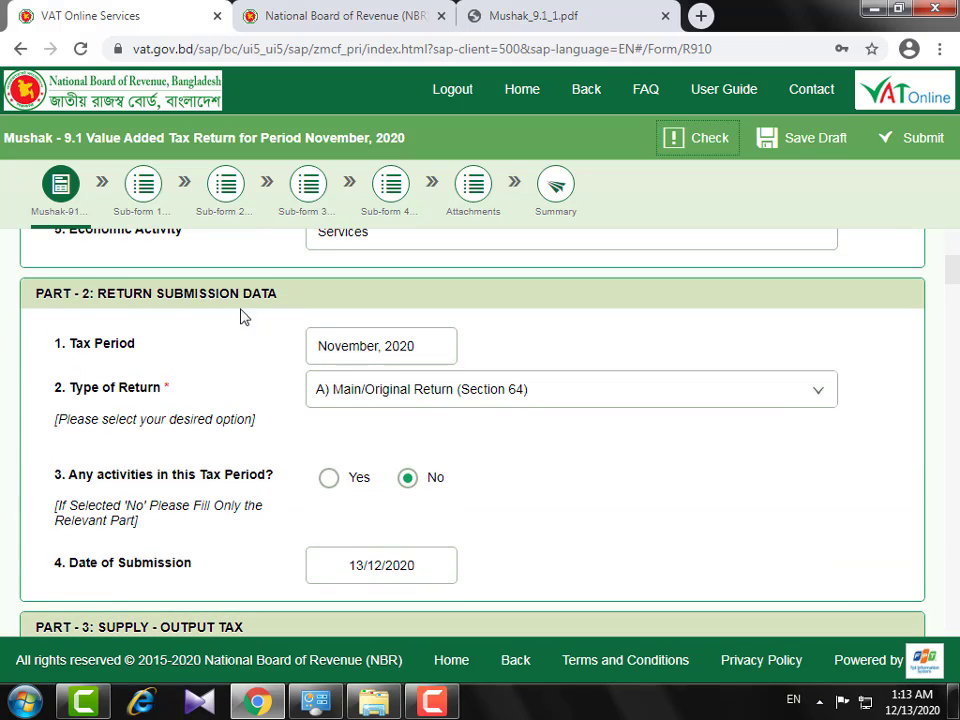
scroll(185, 388, down, 1)
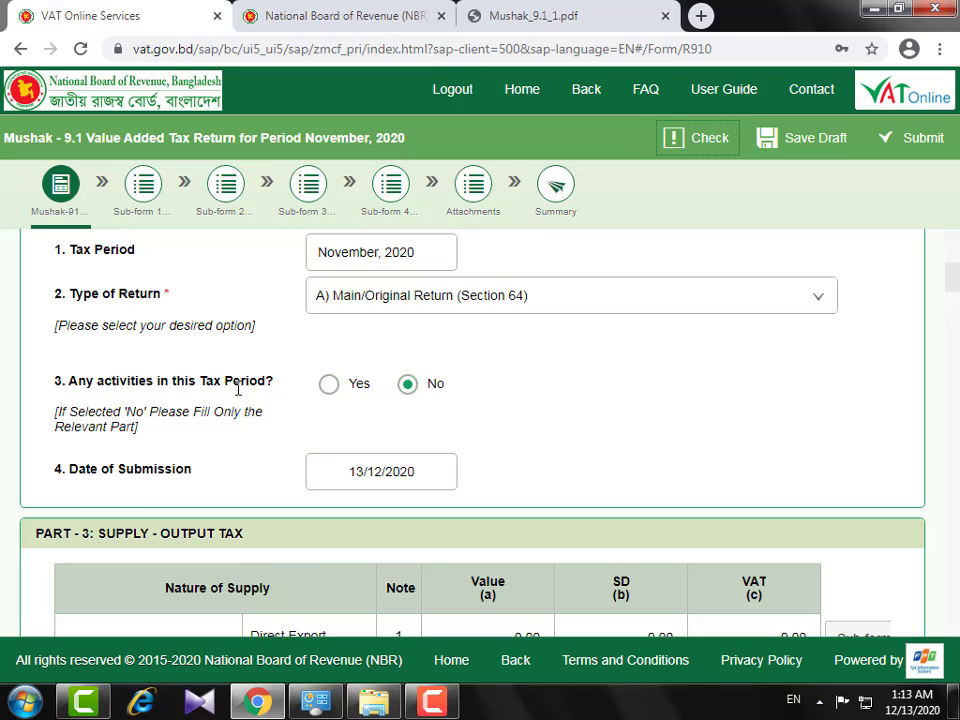
scroll(851, 426, down, 5)
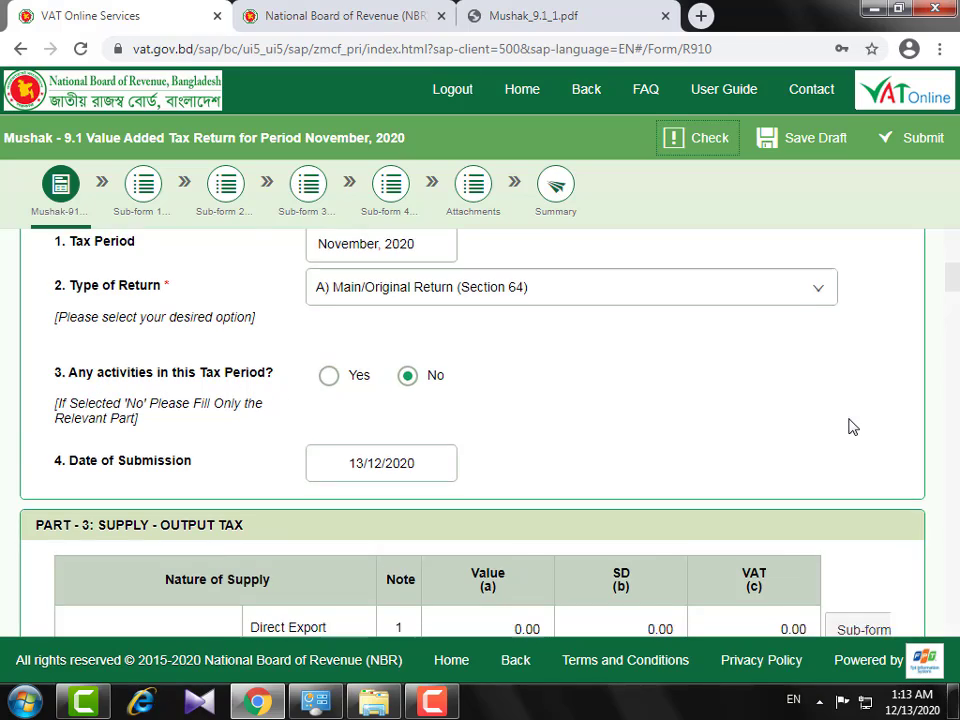
Review the remaining parts of the return, from the adjustments and treasury deposit schedule through the refund and declaration sections
scroll(851, 430, down, 20)
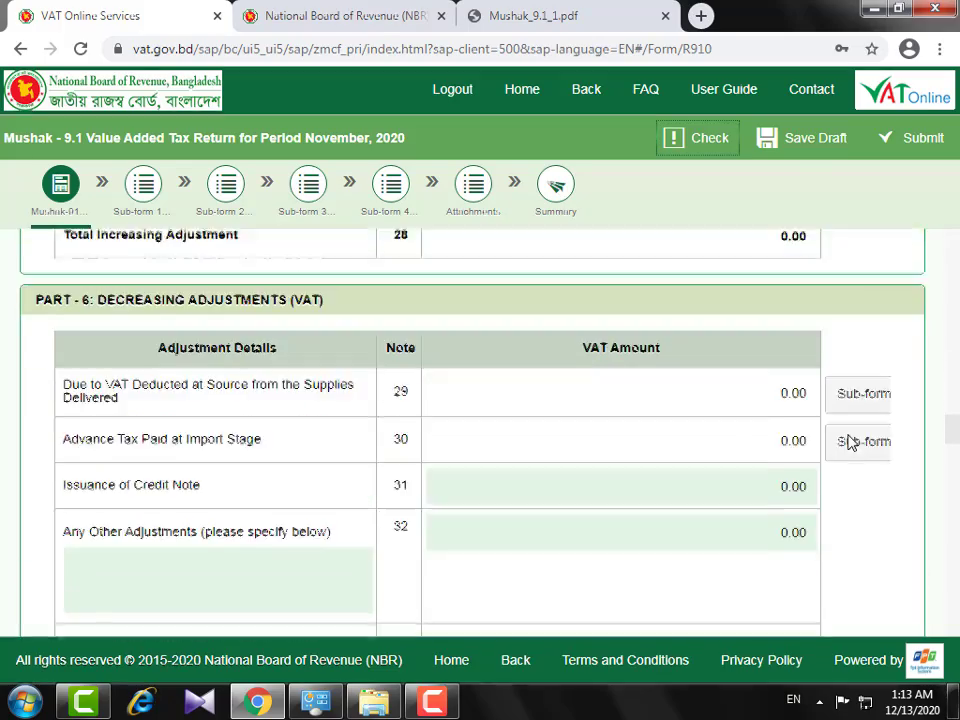
scroll(851, 443, down, 20)
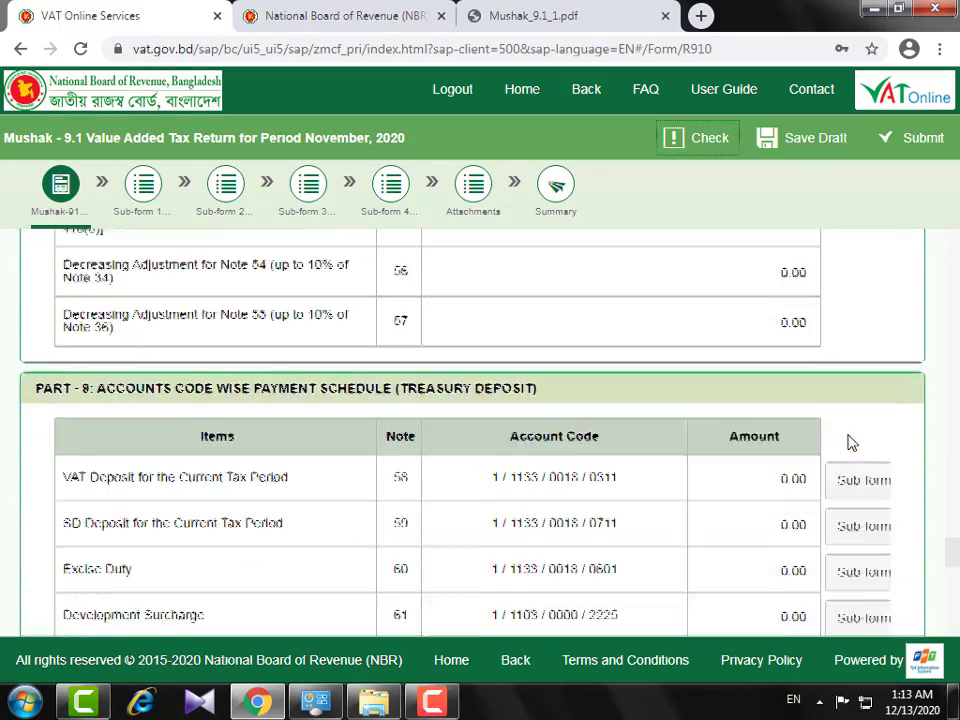
scroll(848, 443, down, 4)
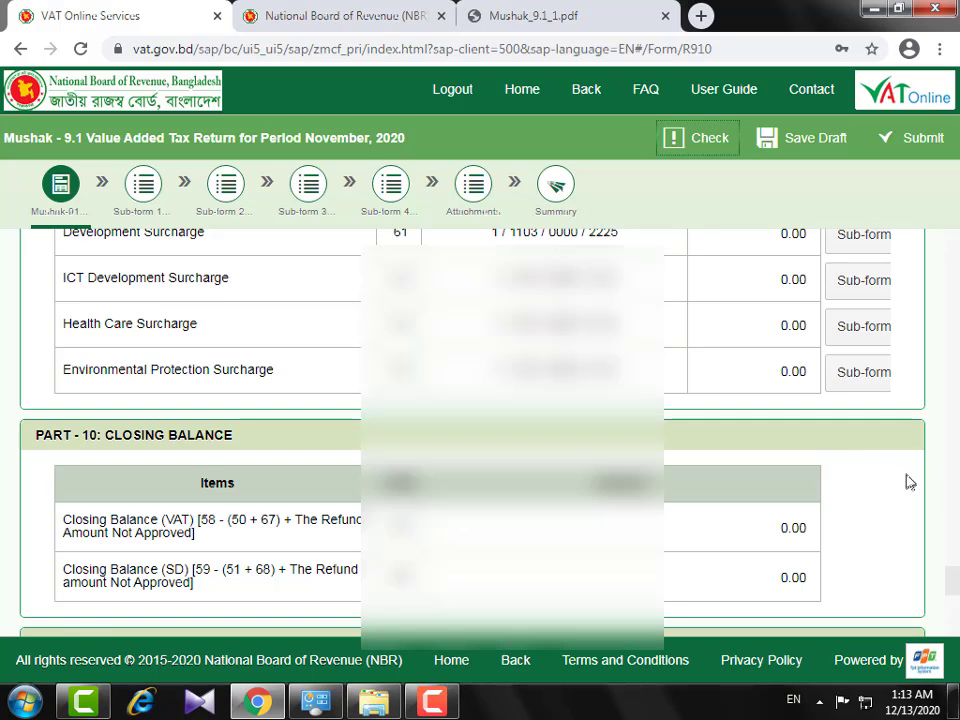
scroll(913, 482, down, 6)
scroll(936, 514, up, 2)
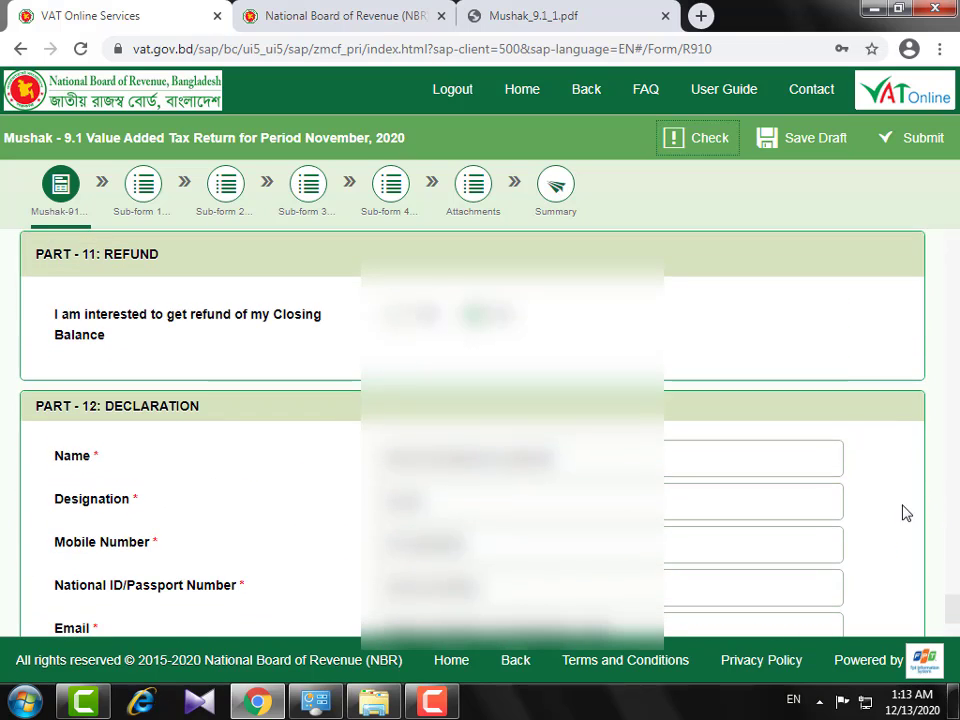
scroll(870, 498, up, 1)
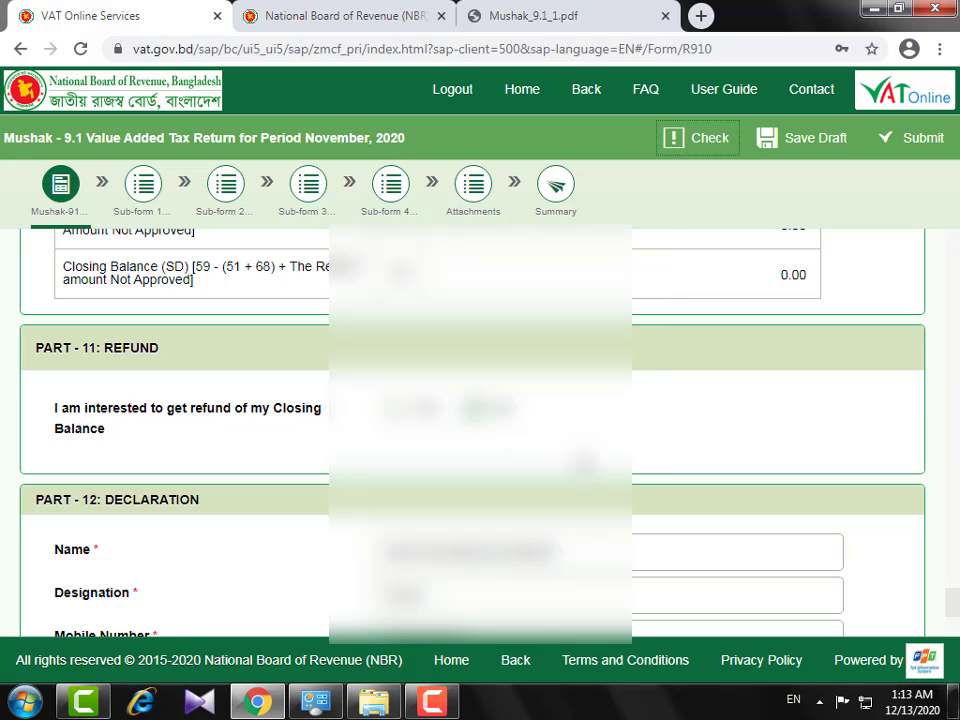
scroll(435, 345, down, 3)
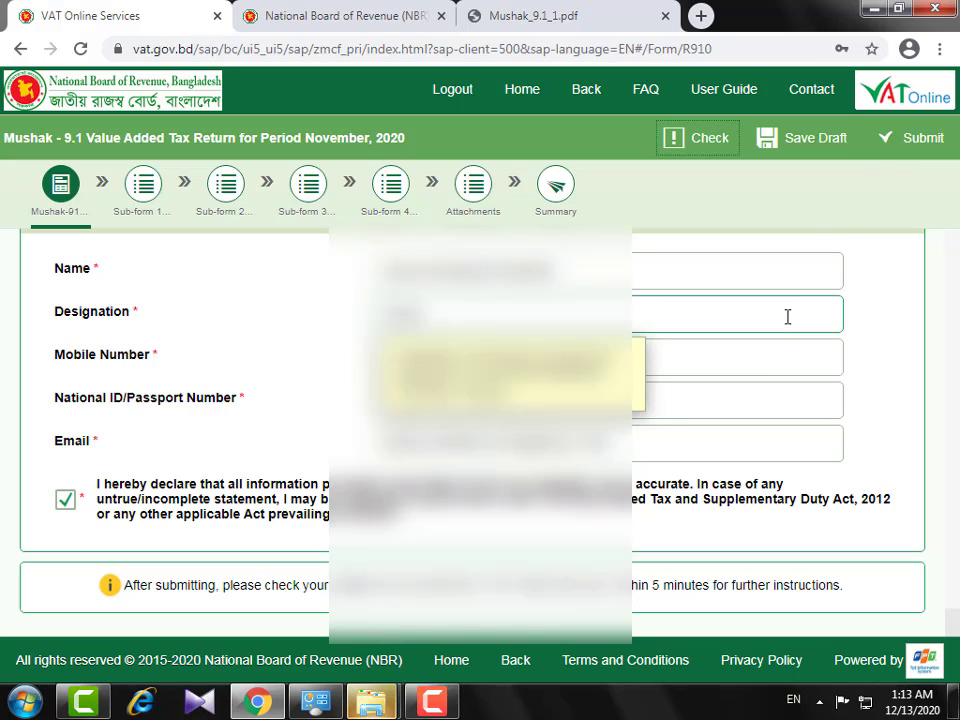
Return from the declaration to the start of the form and look over Parts 1 and 2 again
scroll(787, 316, up, 15)
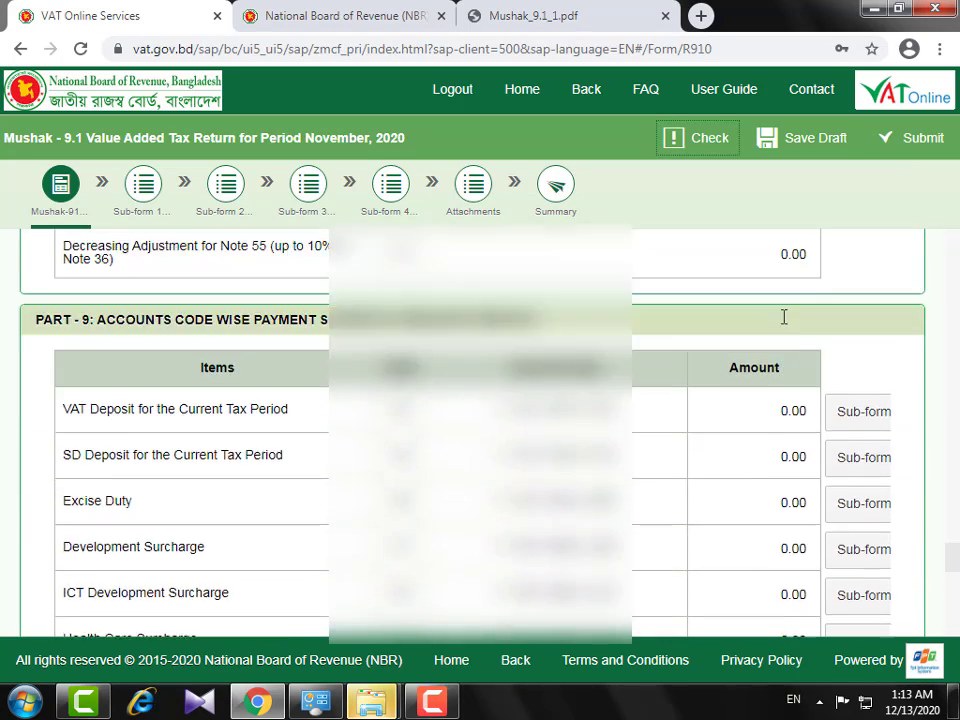
scroll(815, 362, up, 12)
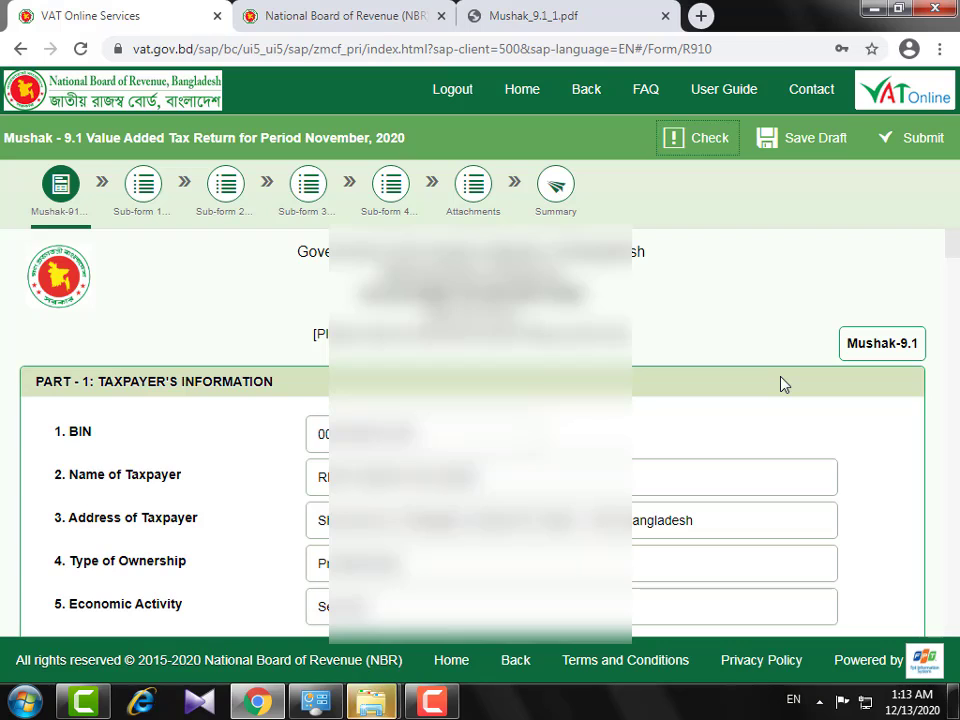
scroll(784, 385, down, 1)
scroll(784, 385, down, 2)
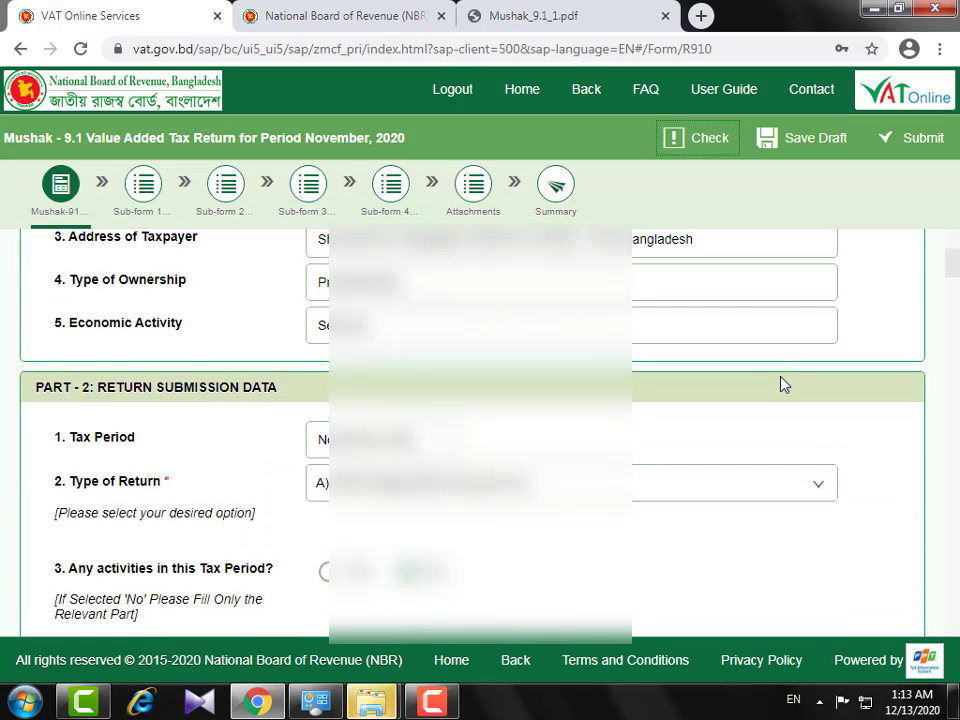
Review the taxpayer's information in Part 1 and the tax period and return type in Part 2 once more
scroll(746, 366, up, 3)
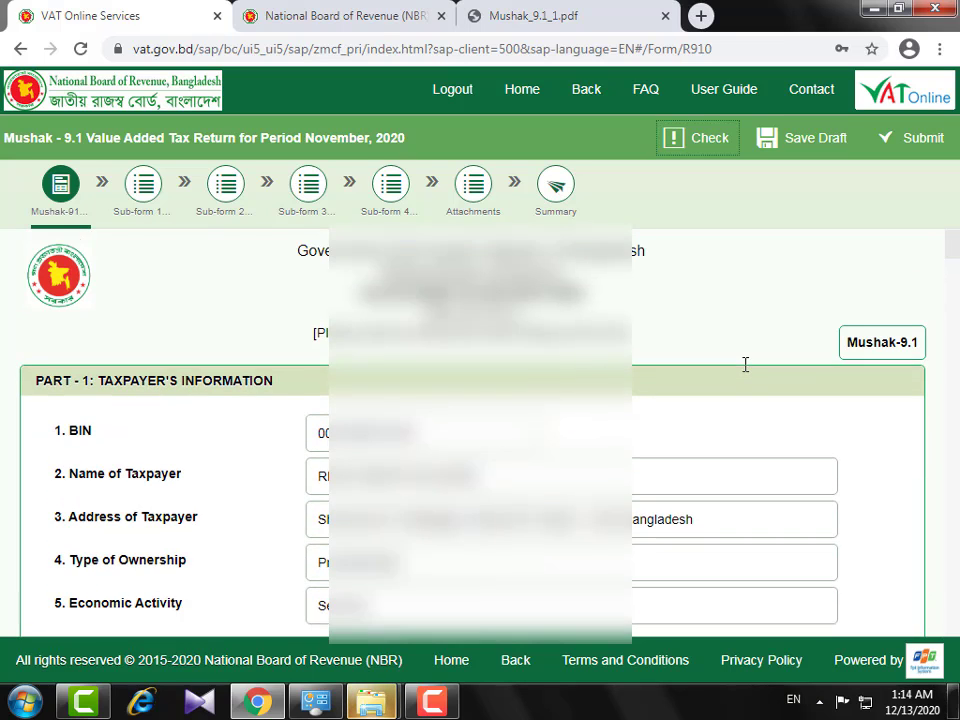
scroll(744, 371, down, 1)
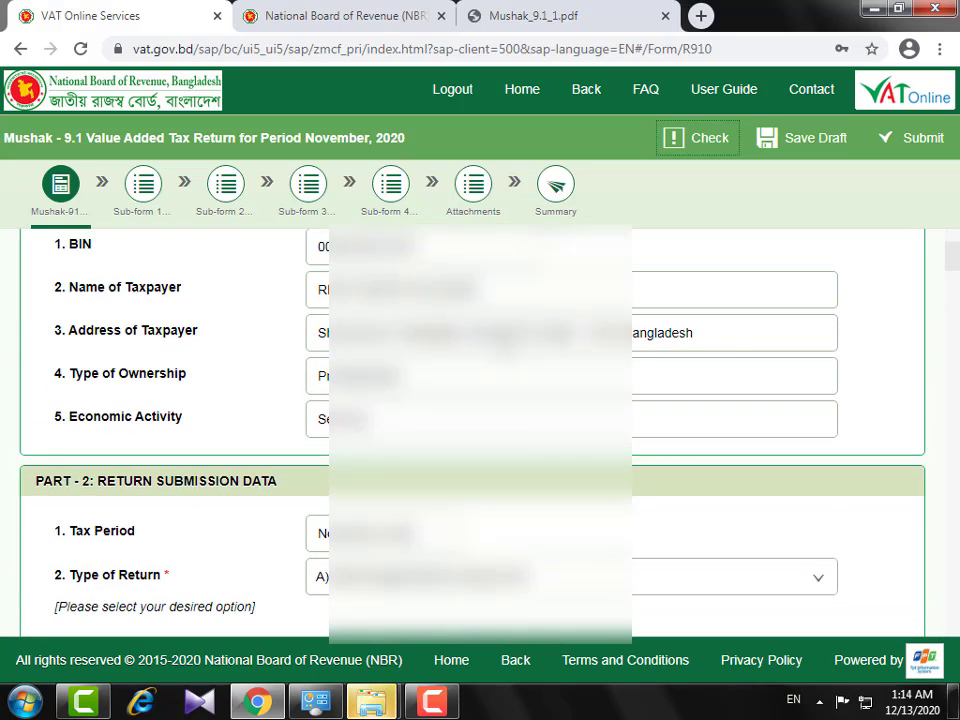
scroll(231, 364, up, 1)
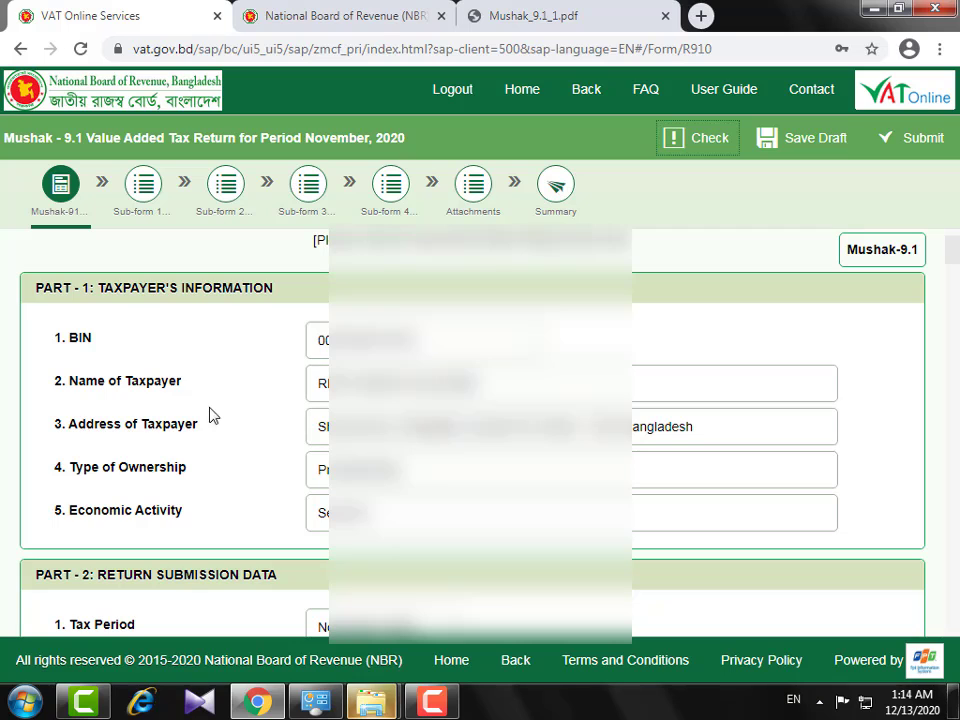
scroll(101, 400, down, 1)
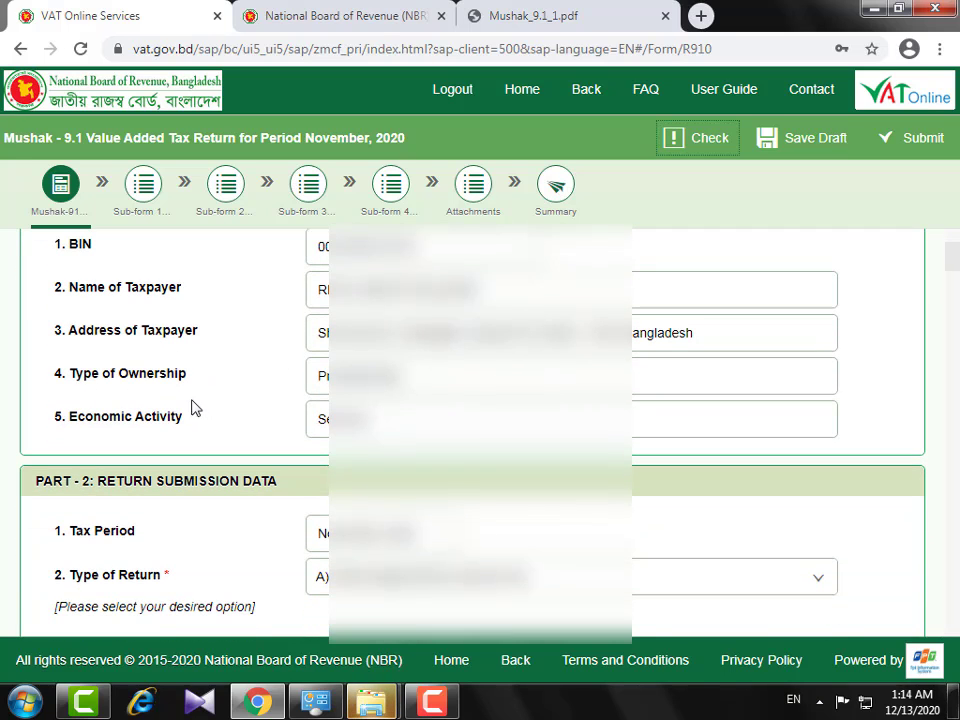
scroll(306, 343, down, 1)
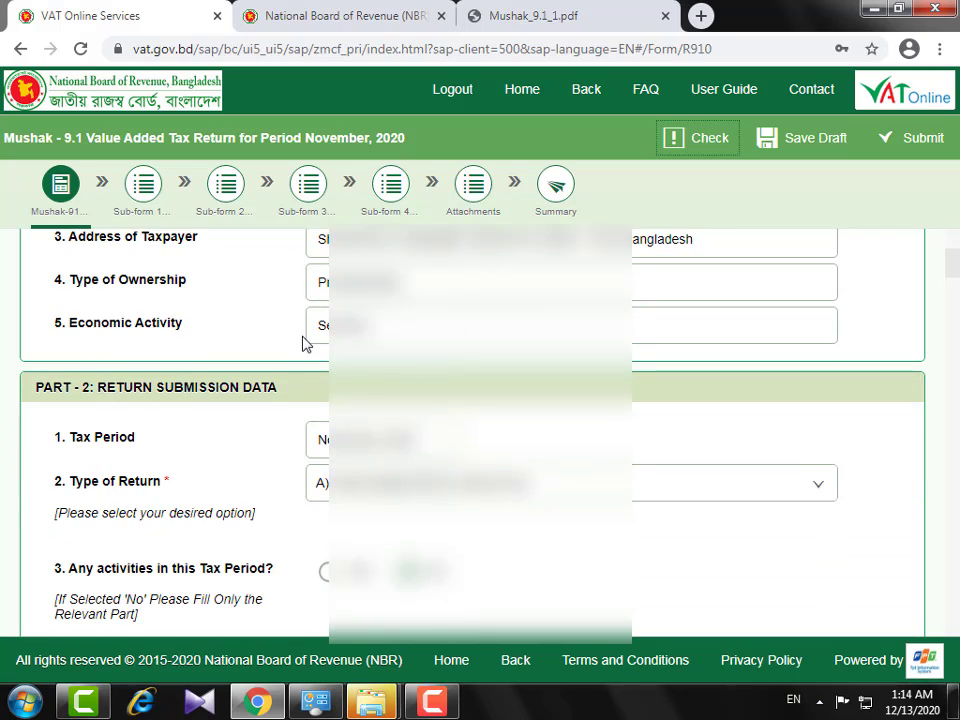
scroll(305, 344, down, 1)
scroll(306, 343, down, 1)
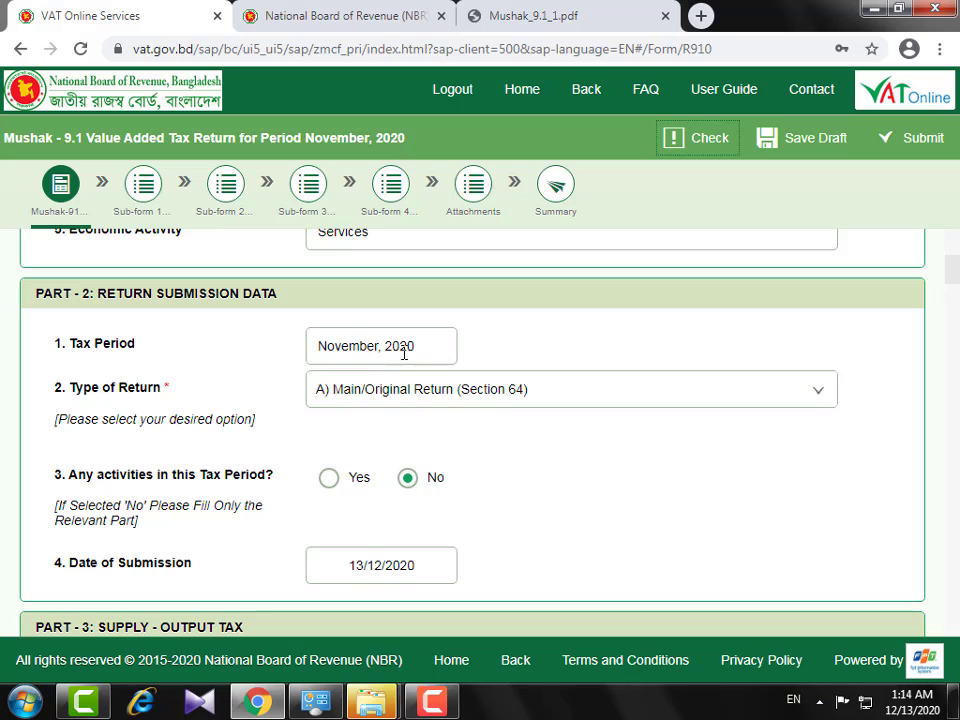
scroll(449, 347, down, 2)
scroll(735, 317, up, 1)
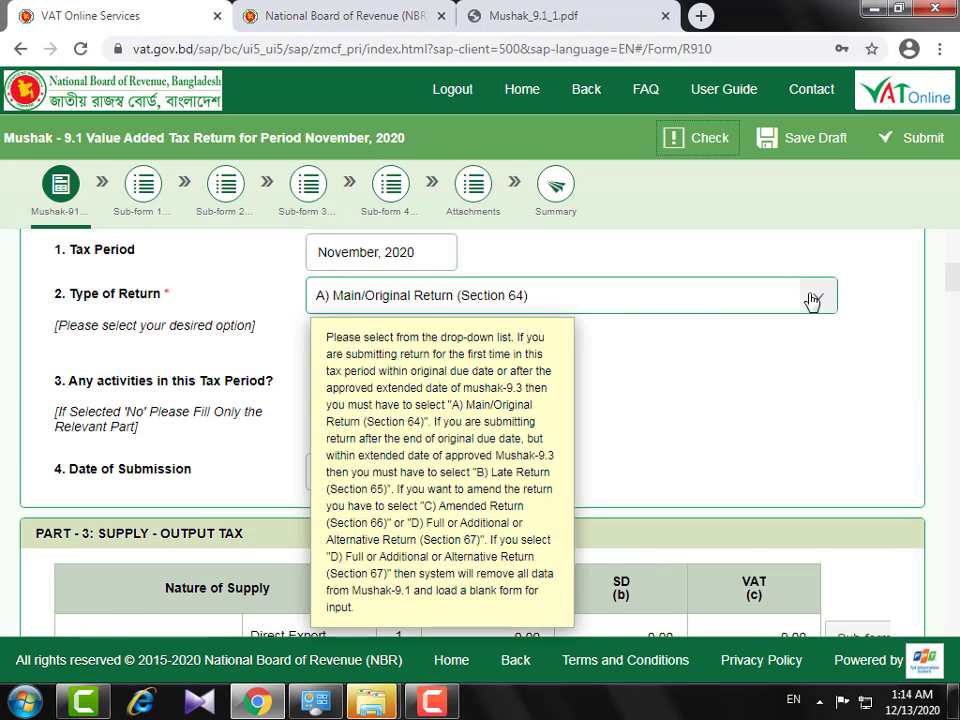
Check the Type of Return options in Part 2 and answer Yes to any activities in this tax period
click(820, 300)
click(771, 306)
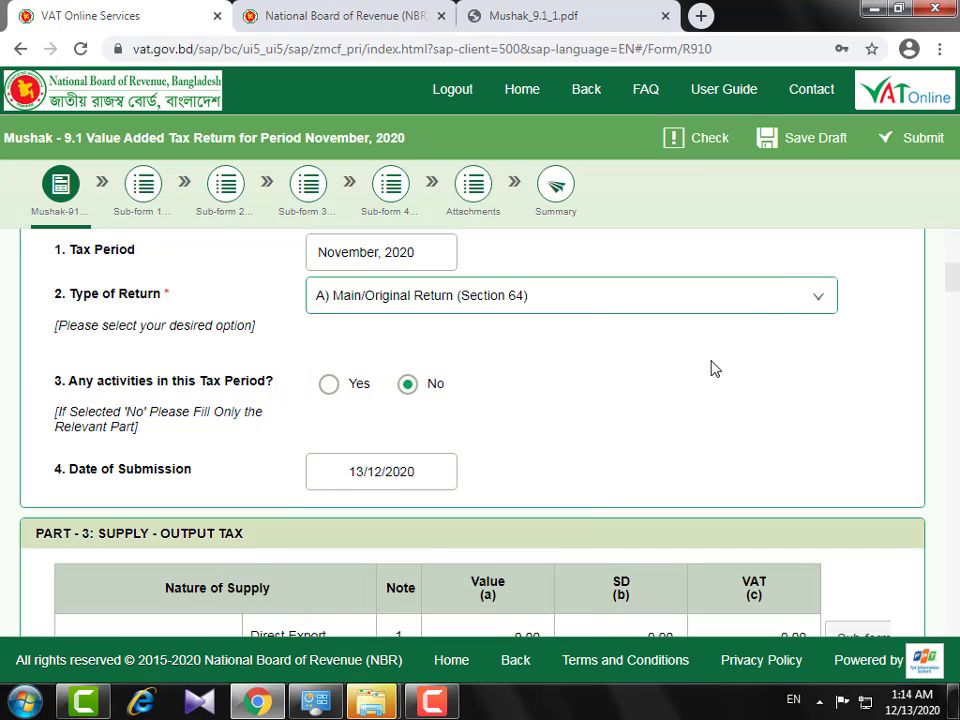
scroll(679, 387, down, 1)
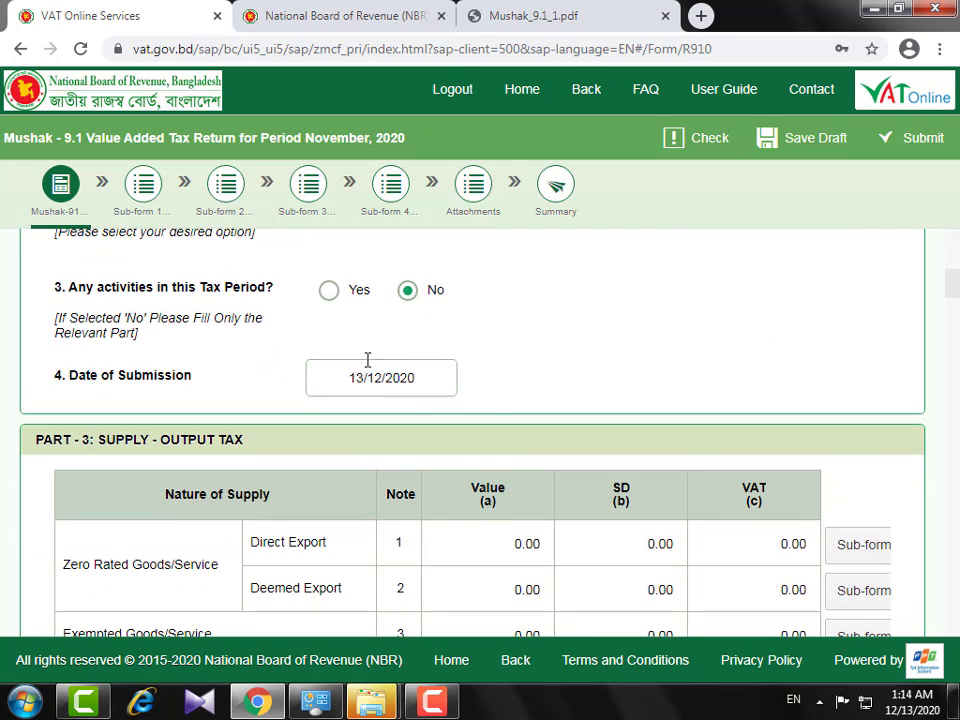
click(328, 291)
Examine the Part 3 Supply - Output Tax table, from the zero rated exports to the total payable taxes
scroll(709, 315, down, 1)
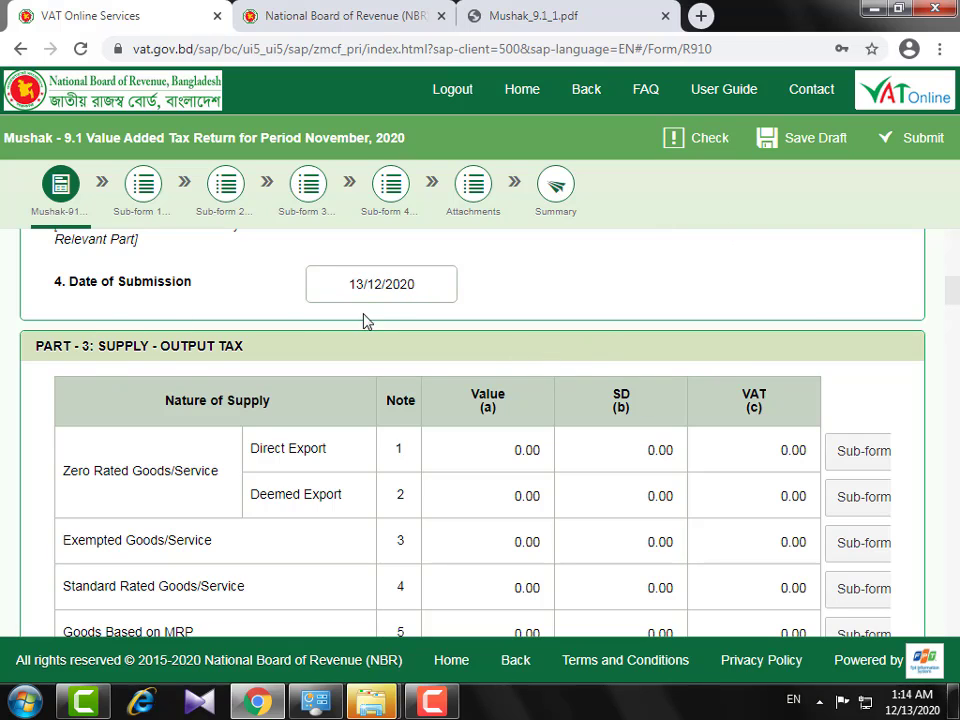
scroll(418, 321, down, 3)
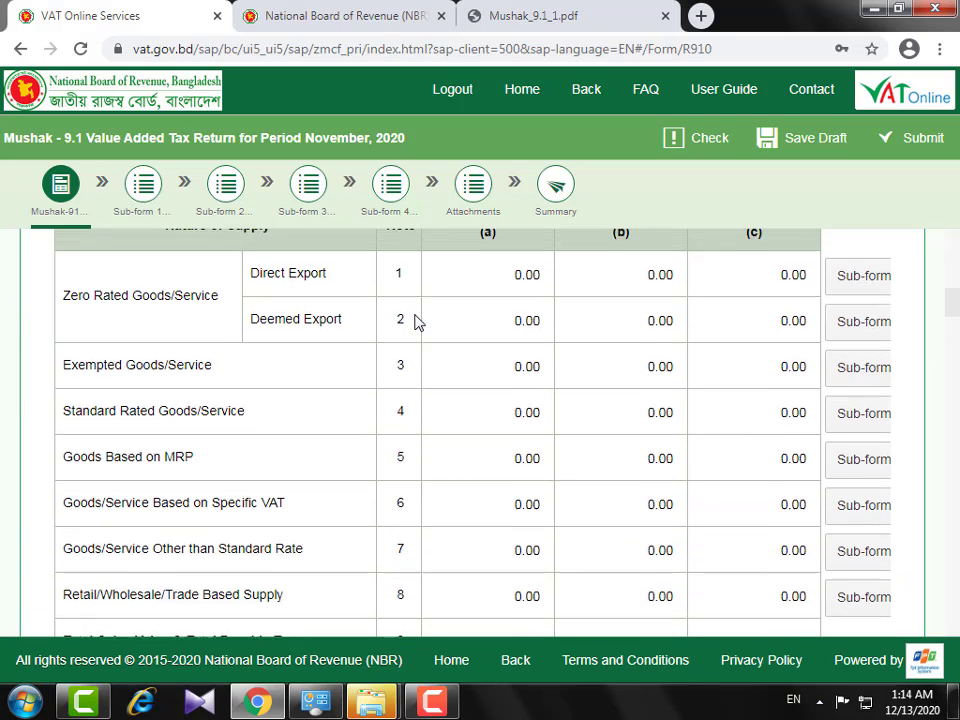
scroll(574, 281, up, 3)
scroll(530, 312, down, 1)
scroll(530, 312, down, 3)
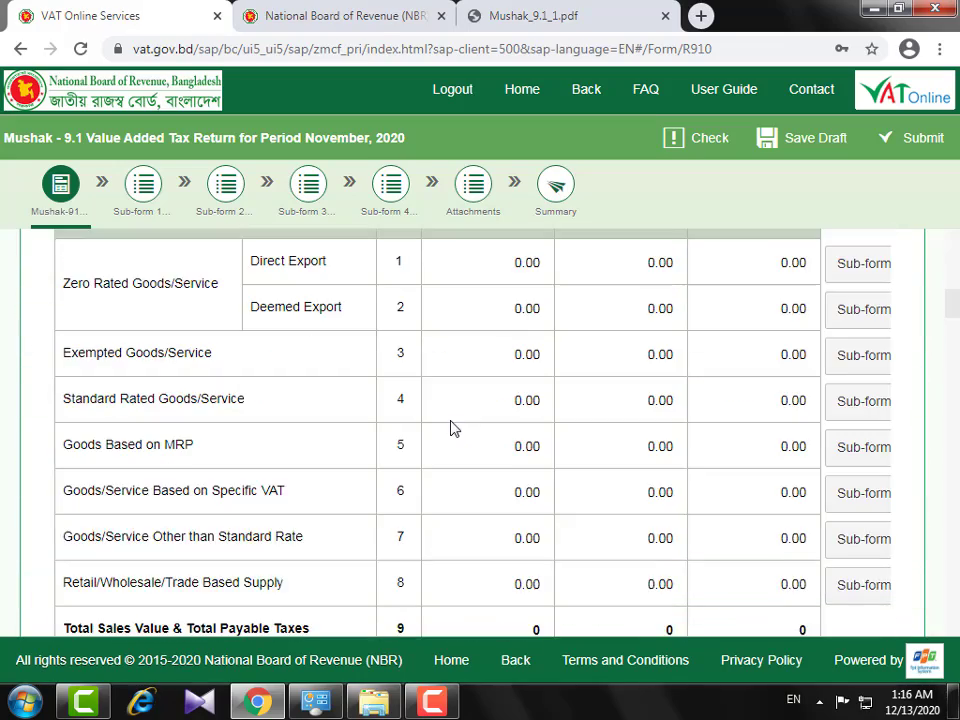
scroll(452, 428, down, 3)
scroll(452, 428, up, 3)
scroll(450, 428, up, 3)
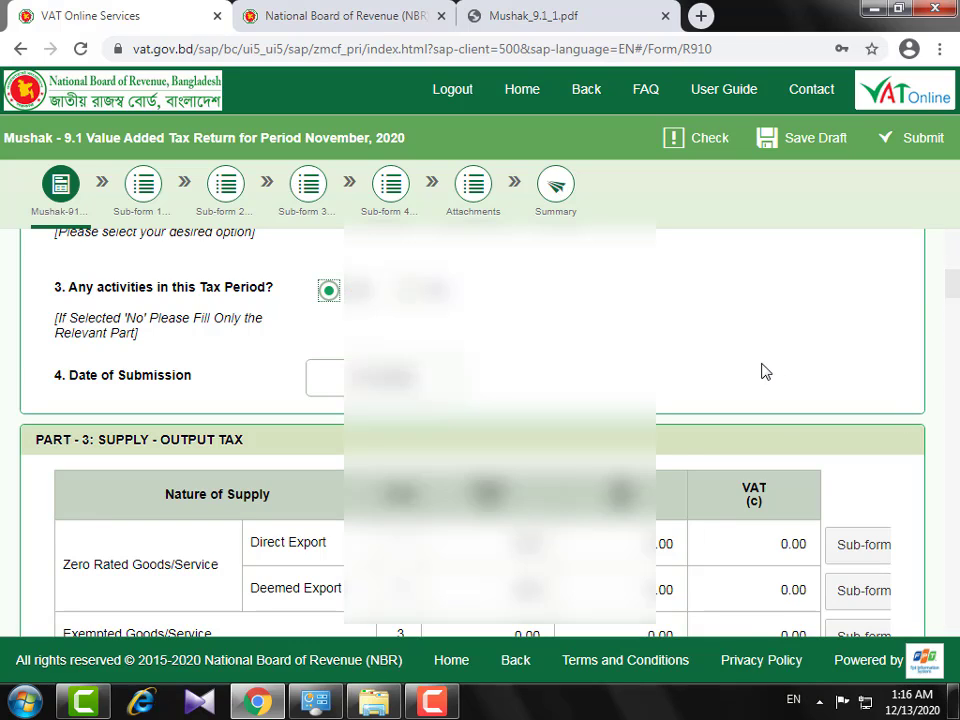
Look through the return again from the taxpayer's information to the Part 3 supply rows, and come back to Part 2
scroll(762, 371, up, 7)
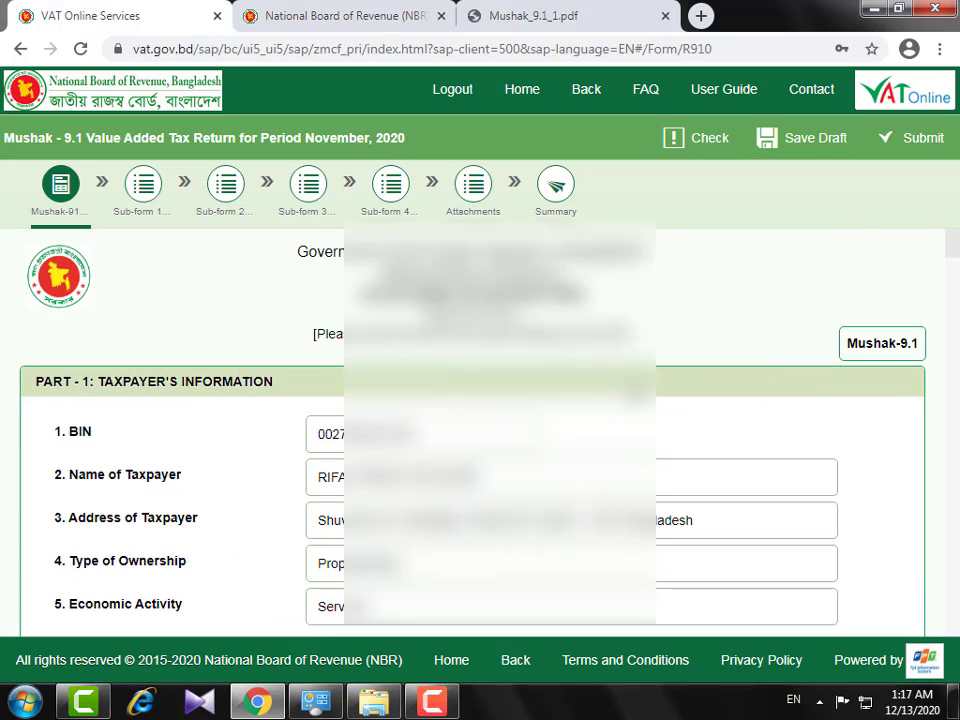
scroll(470, 430, down, 3)
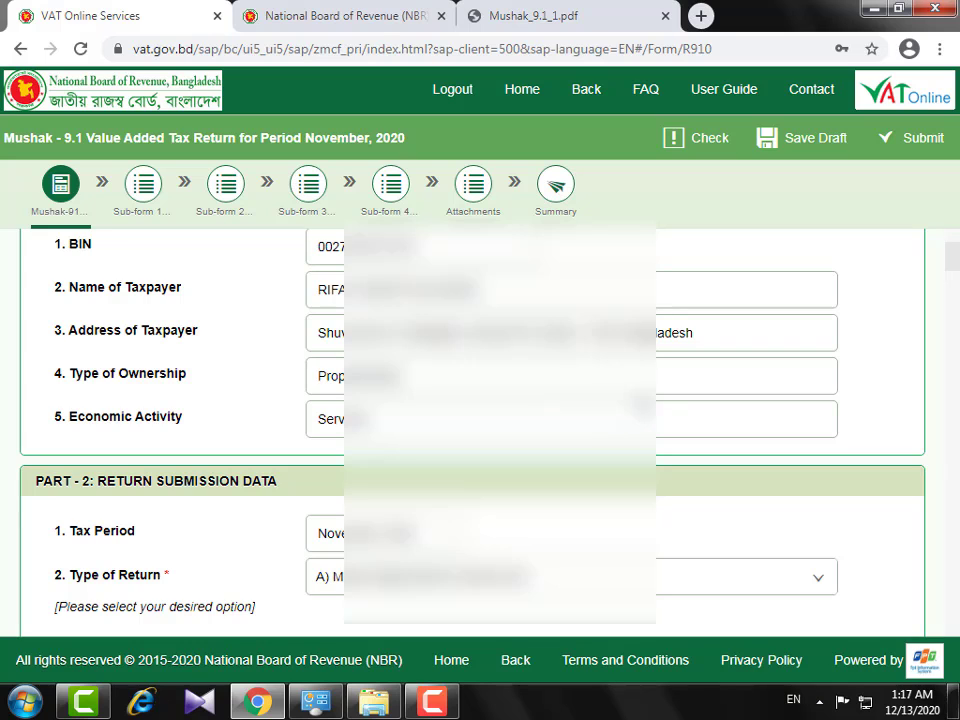
scroll(470, 430, down, 4)
scroll(470, 430, down, 5)
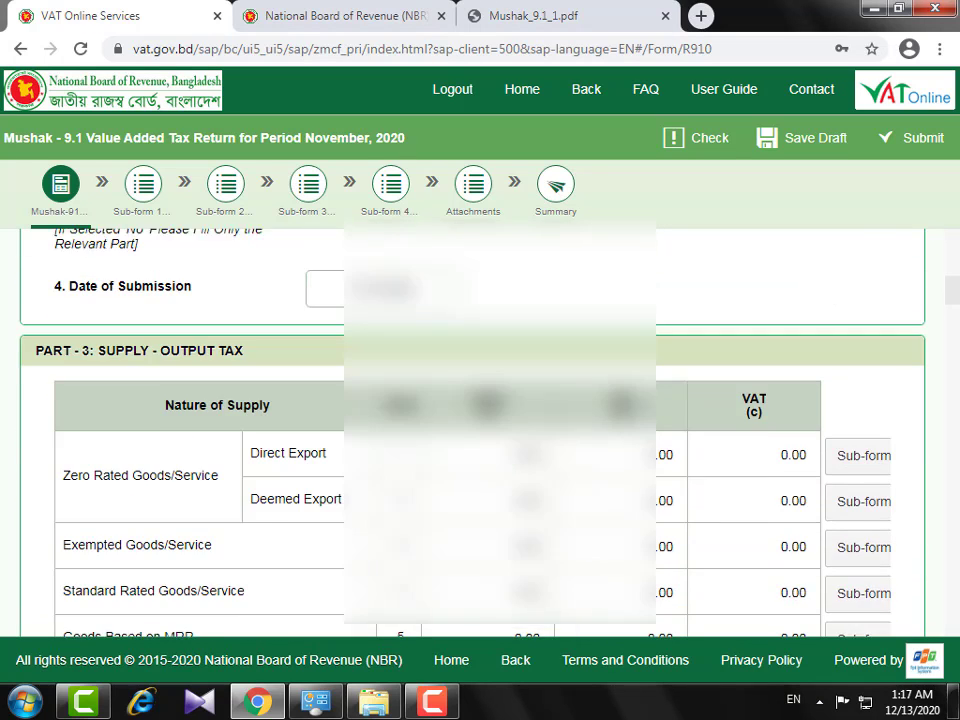
scroll(470, 430, down, 1)
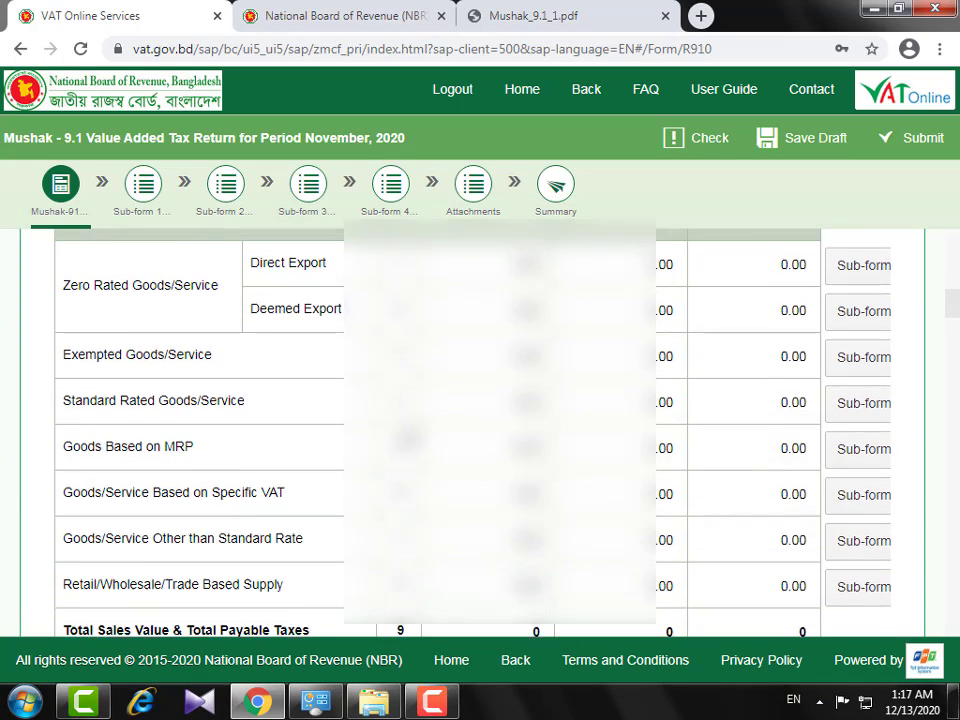
scroll(470, 430, up, 5)
scroll(160, 500, up, 1)
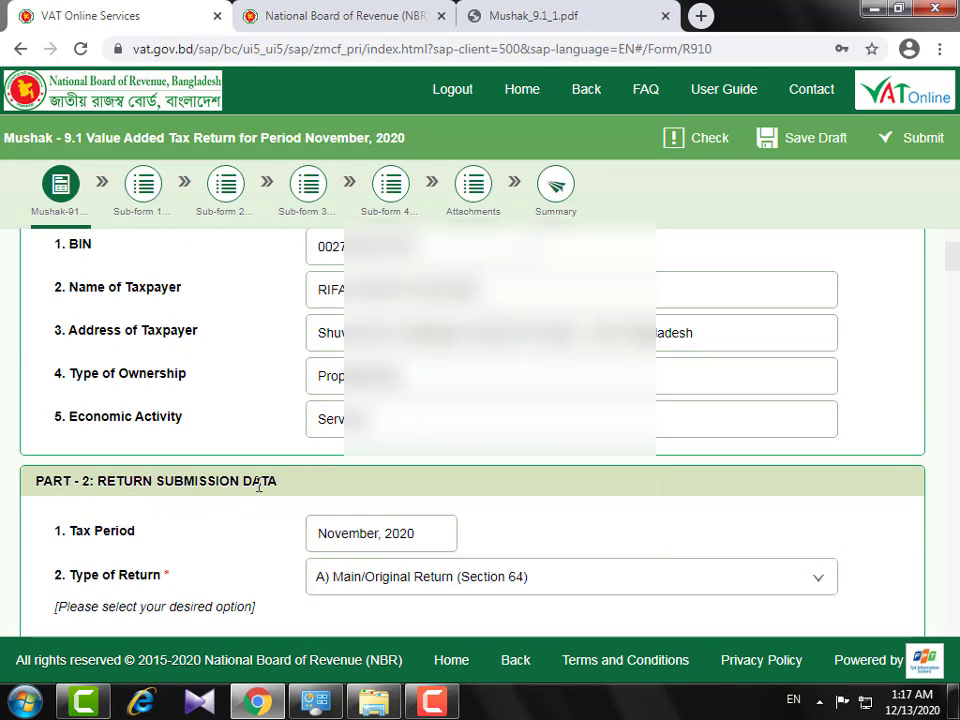
Compare the online return's Part 2 questions with the matching section of the Bangla form Mushak_9.1_1.pdf
click(556, 12)
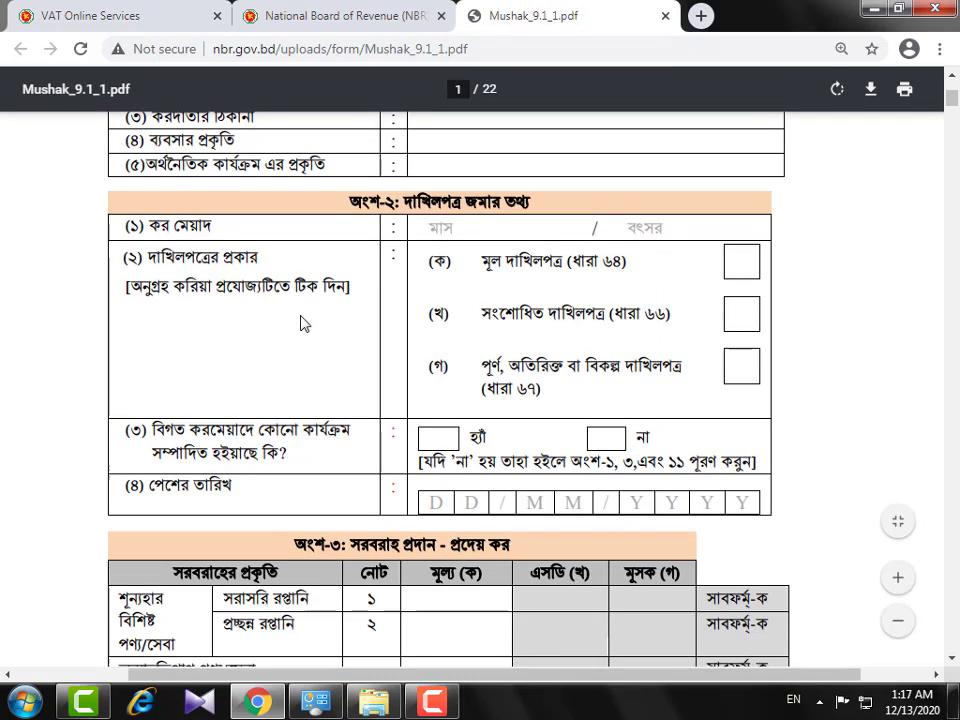
scroll(303, 323, down, 2)
scroll(303, 323, up, 2)
click(154, 12)
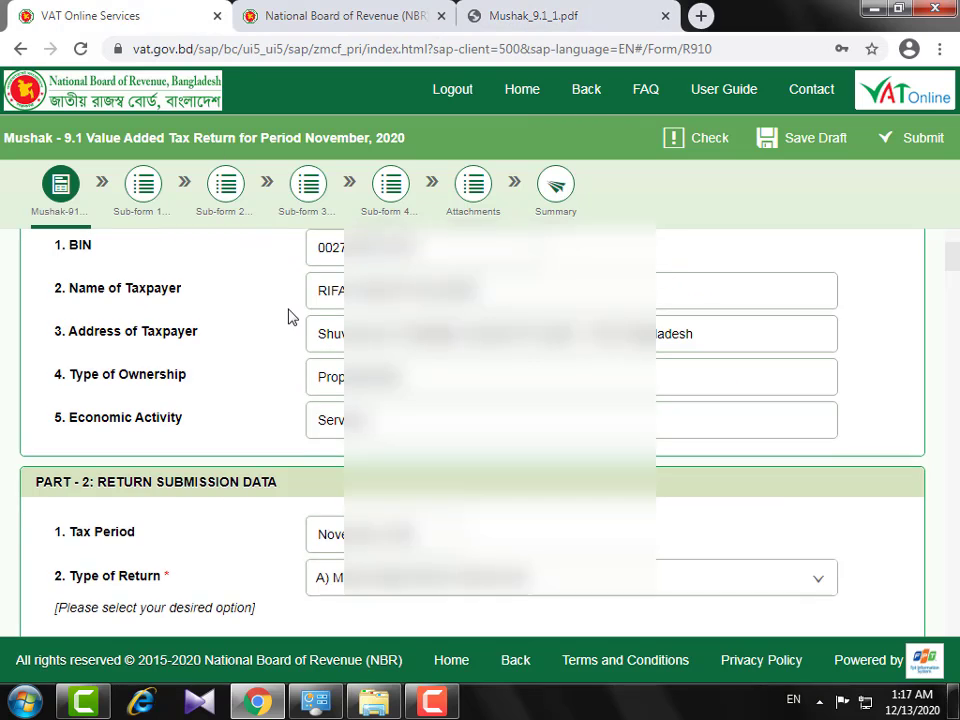
scroll(288, 317, up, 3)
scroll(288, 317, down, 2)
scroll(272, 405, down, 1)
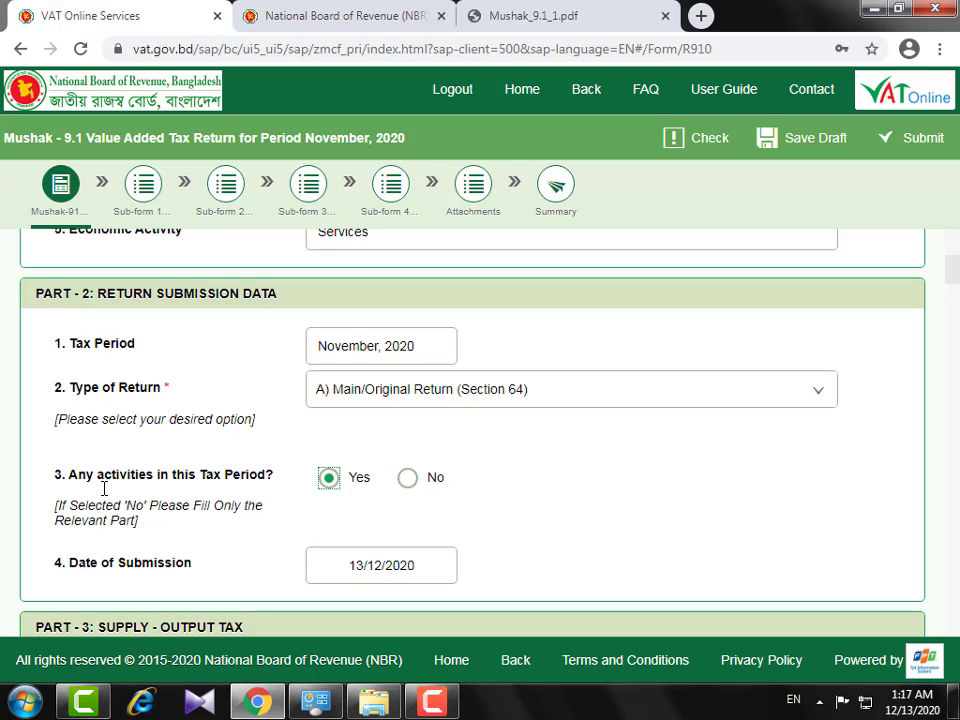
click(515, 12)
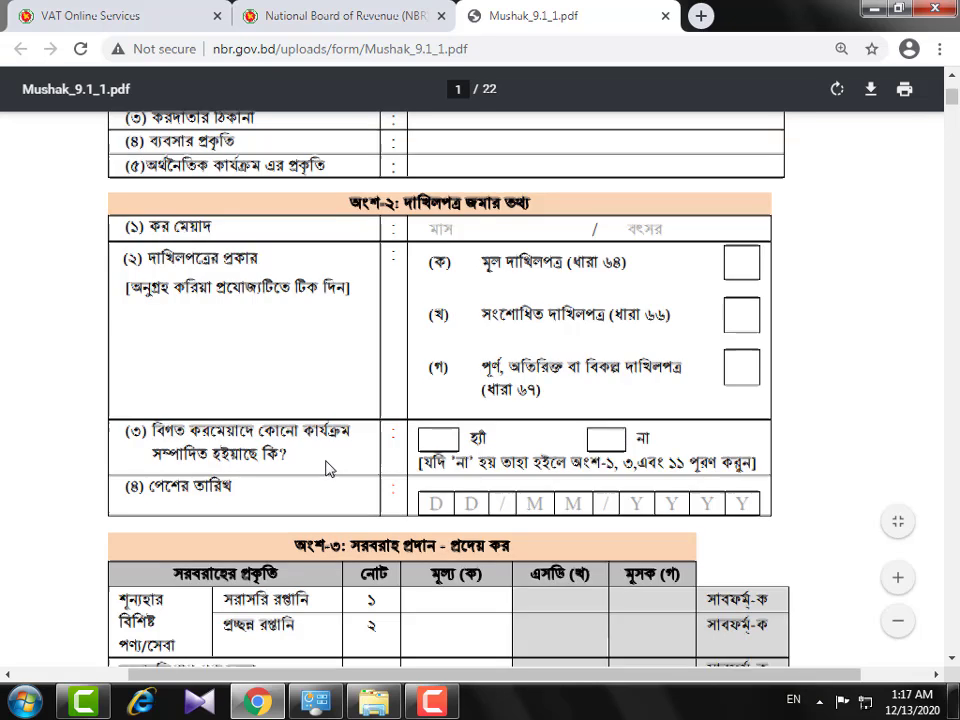
scroll(326, 467, down, 2)
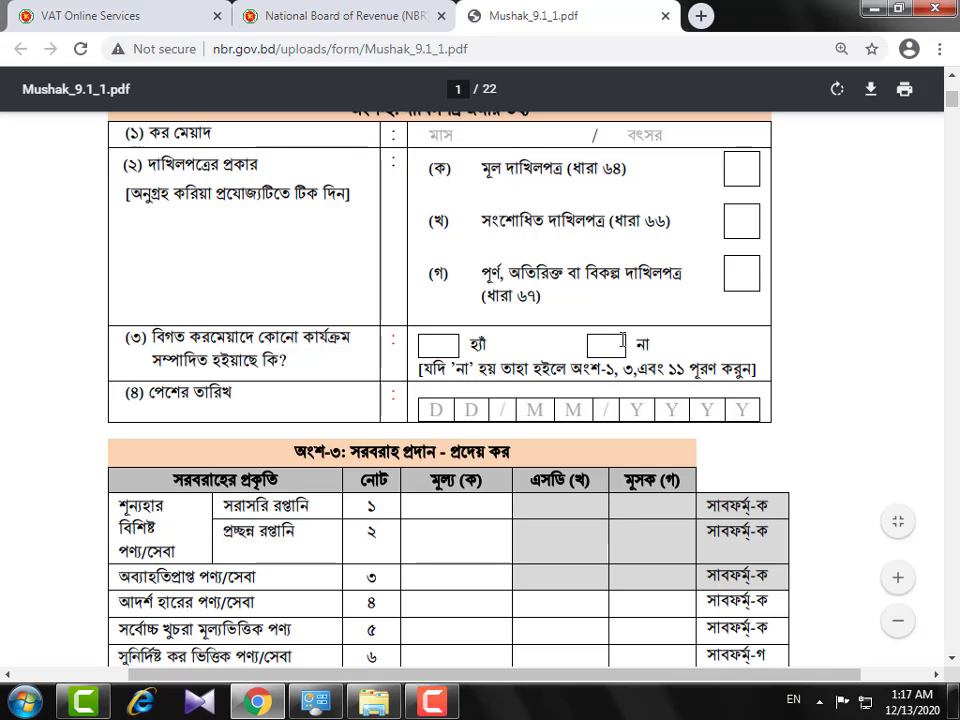
click(110, 15)
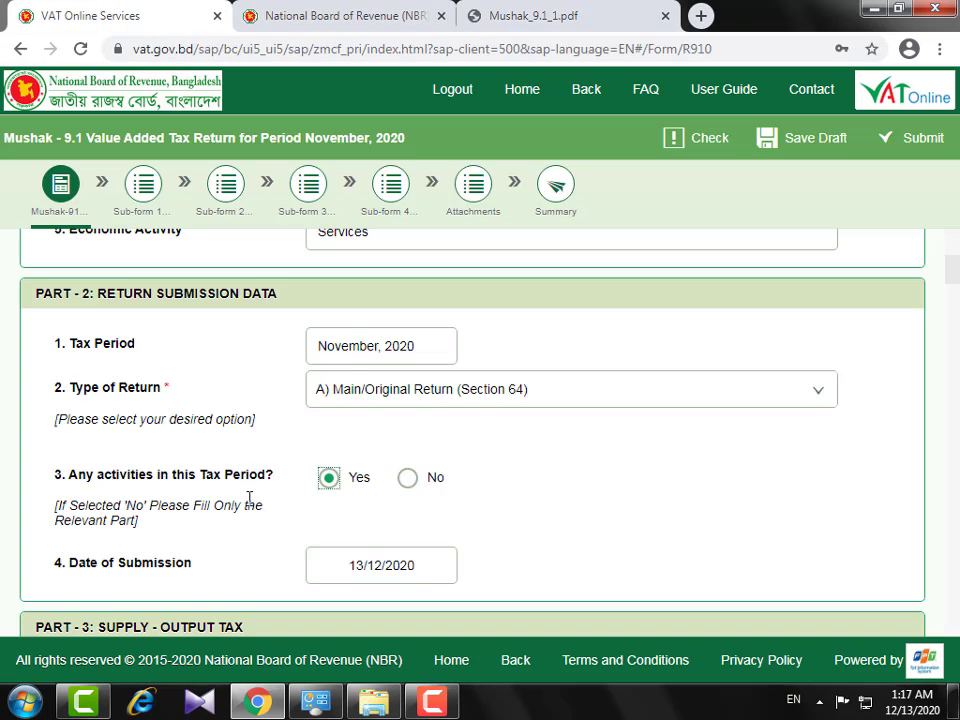
Read through the supply categories in Part 3 Supply - Output Tax, from note 1 to note 9
scroll(220, 353, down, 2)
scroll(220, 353, down, 4)
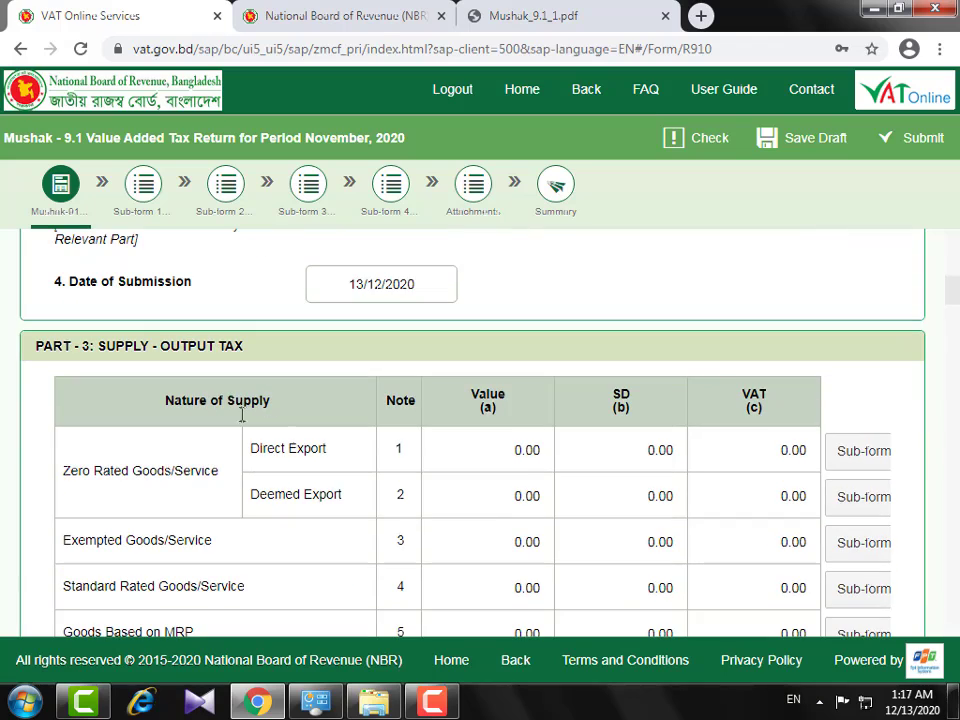
scroll(516, 465, down, 4)
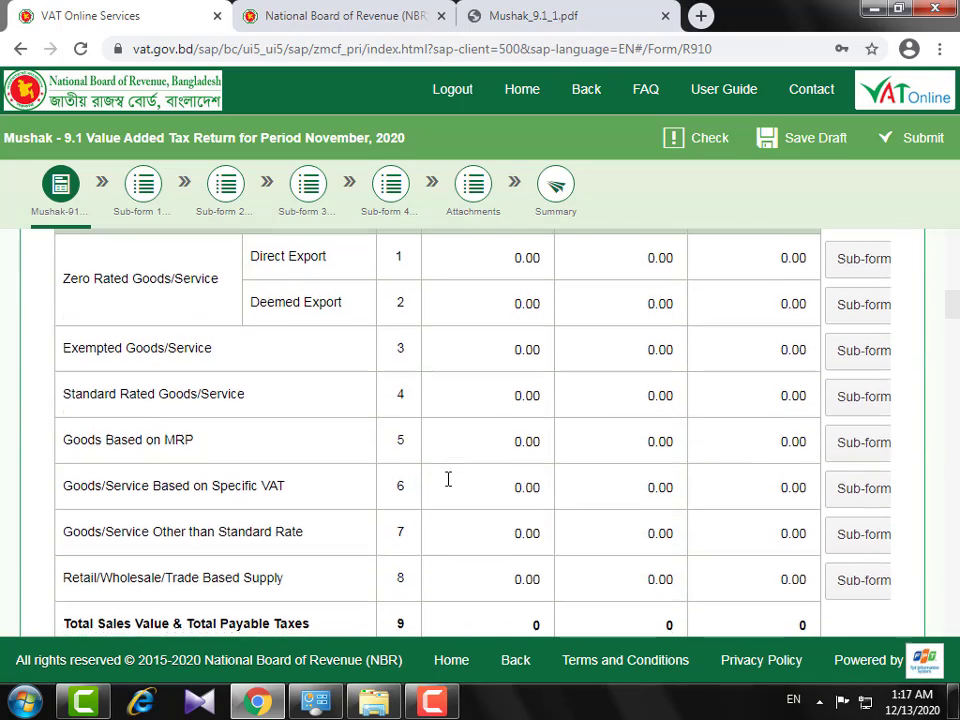
scroll(448, 478, down, 4)
scroll(364, 486, up, 6)
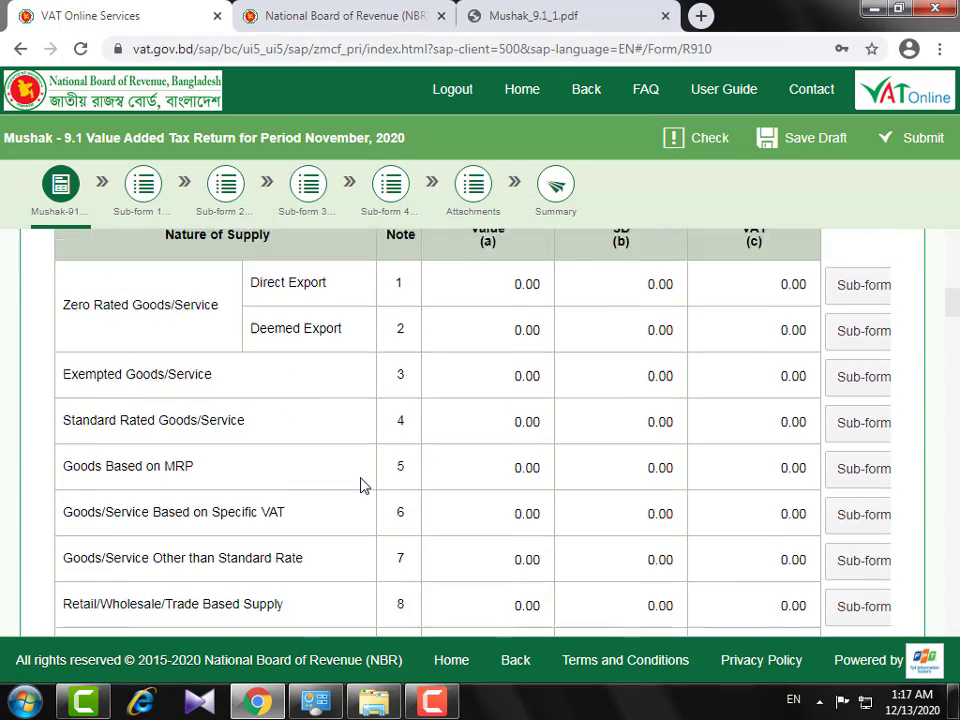
scroll(322, 446, up, 2)
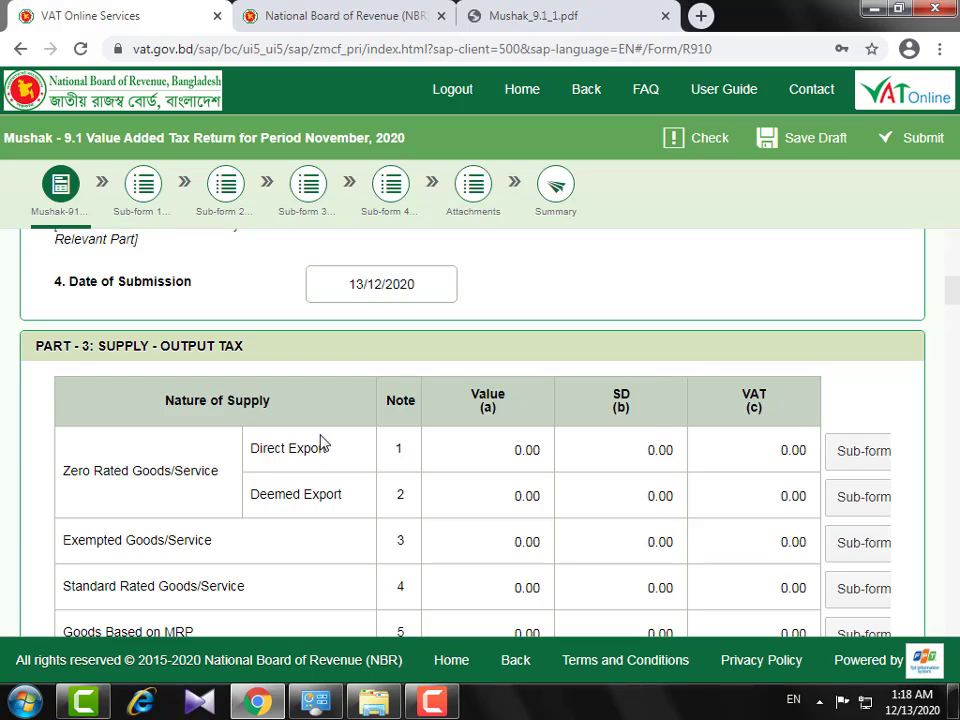
scroll(320, 443, down, 1)
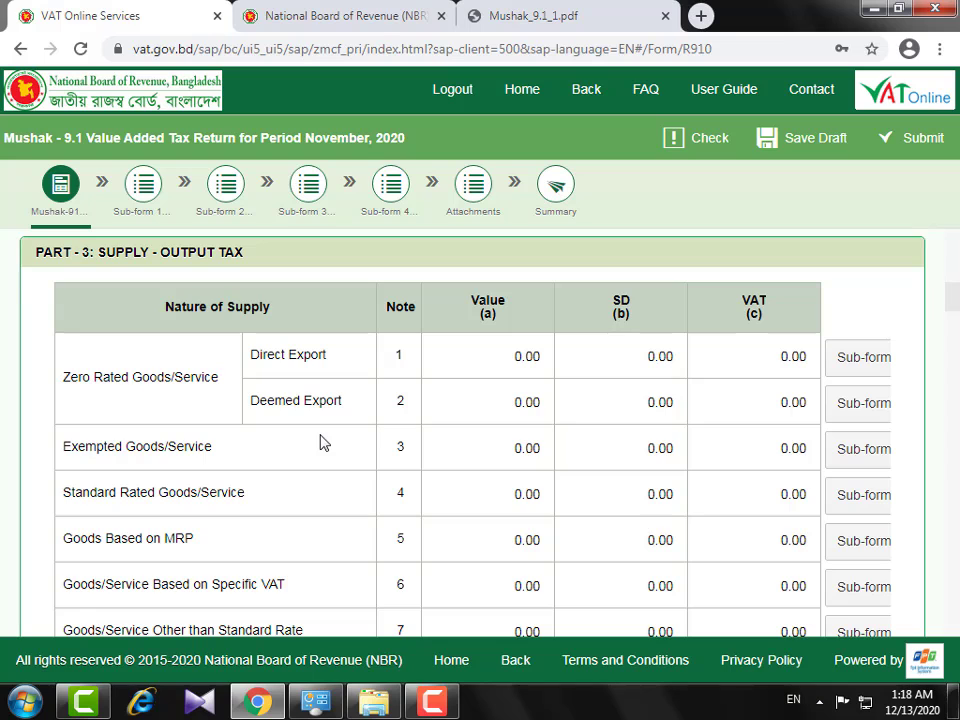
scroll(320, 443, down, 1)
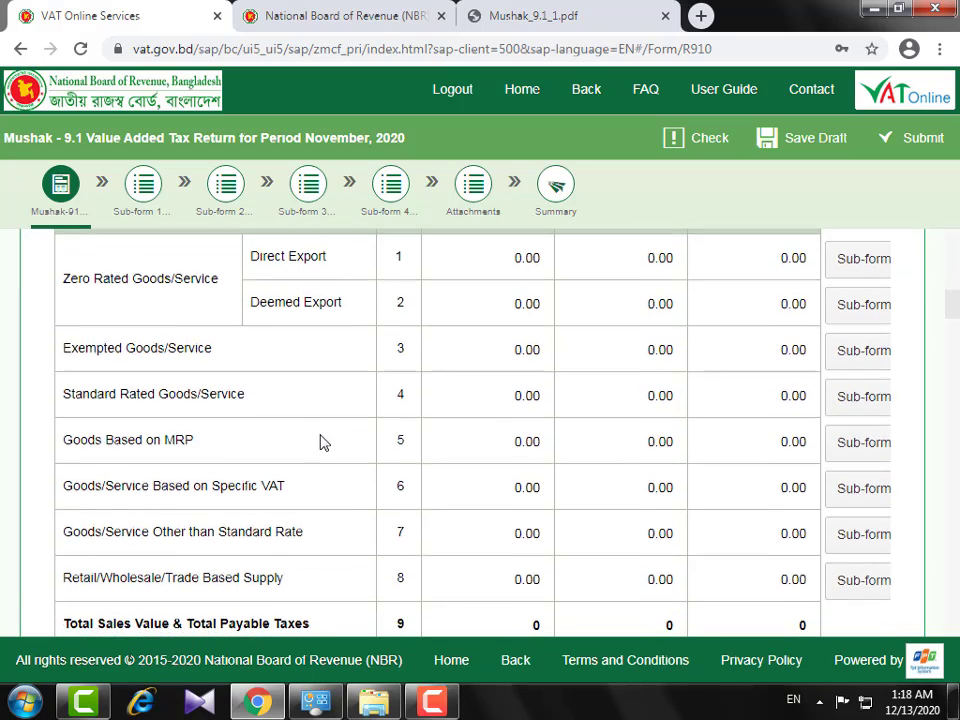
scroll(320, 443, down, 1)
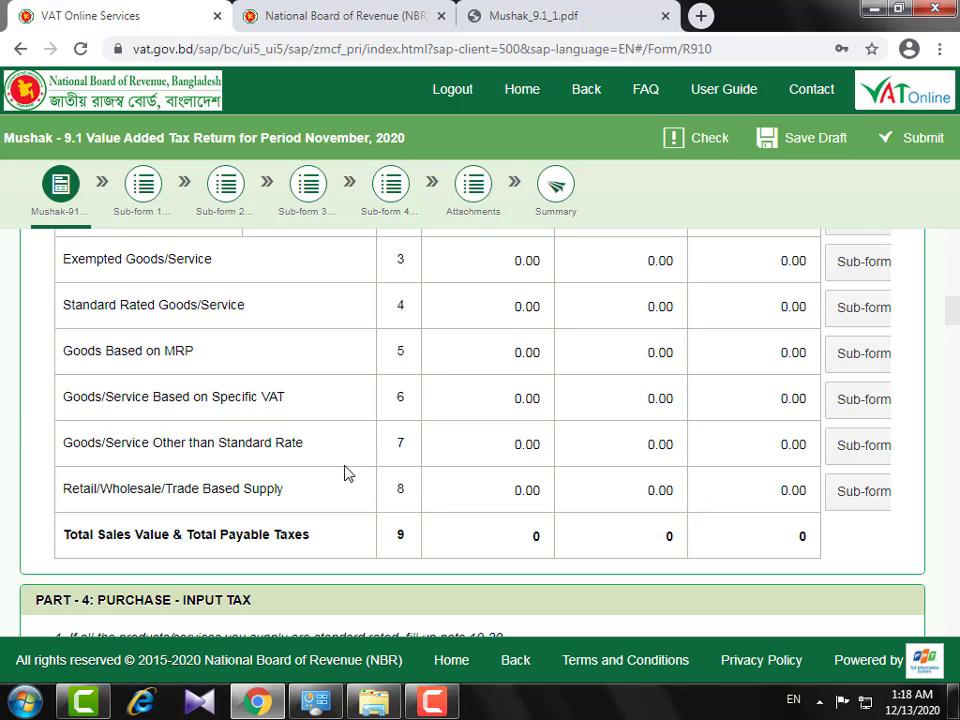
Highlight the Goods/Service Other than Standard Rate row, note 7, in the Part 3 output tax table
scroll(345, 473, up, 3)
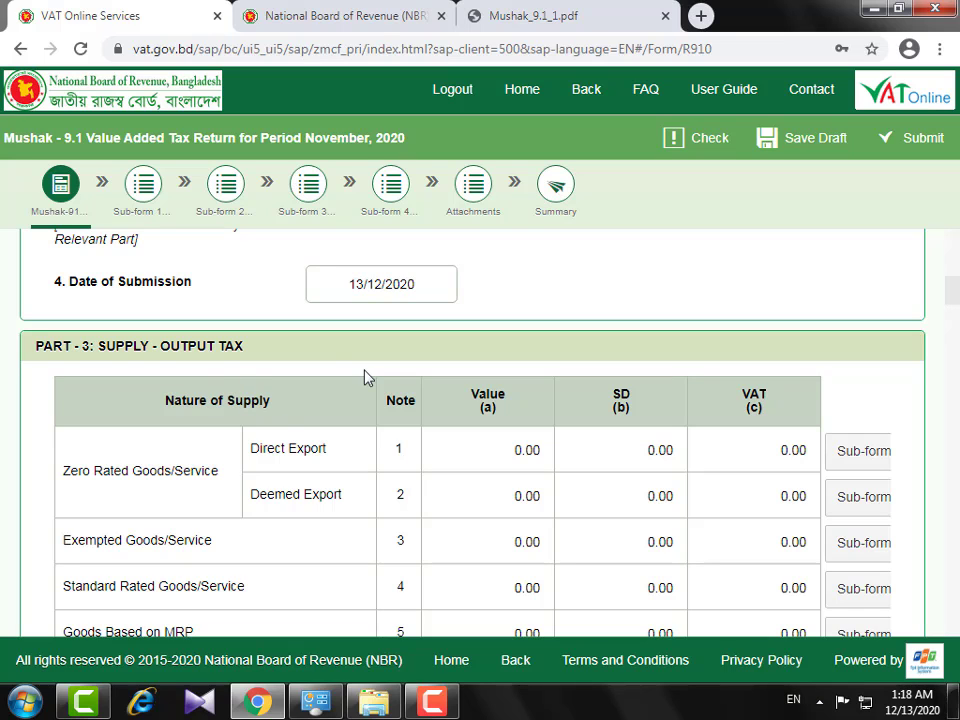
scroll(365, 377, down, 1)
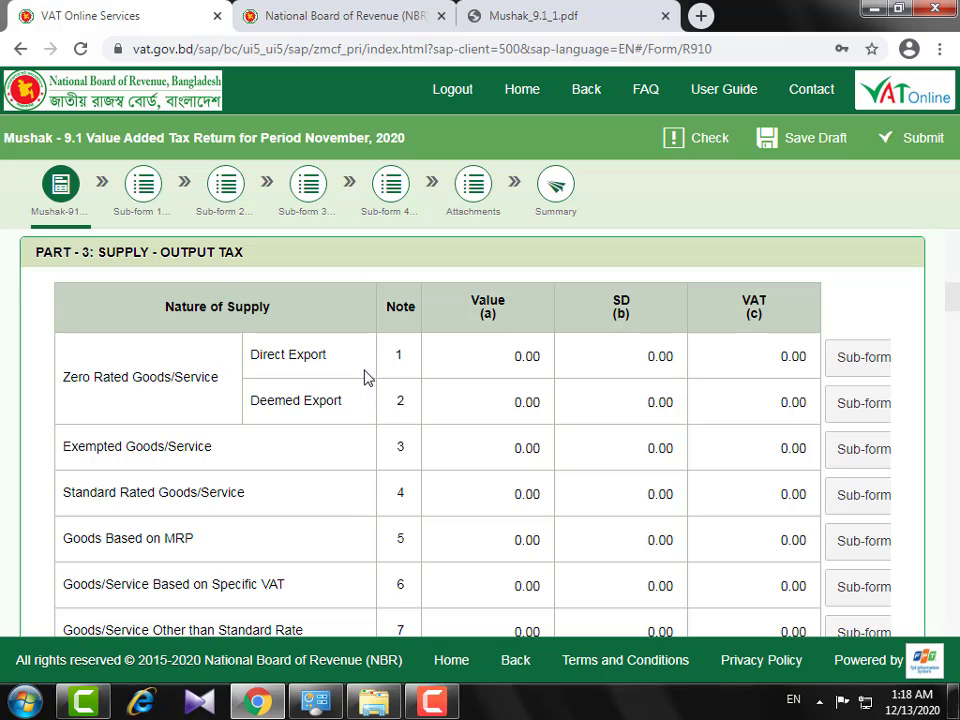
scroll(317, 482, down, 2)
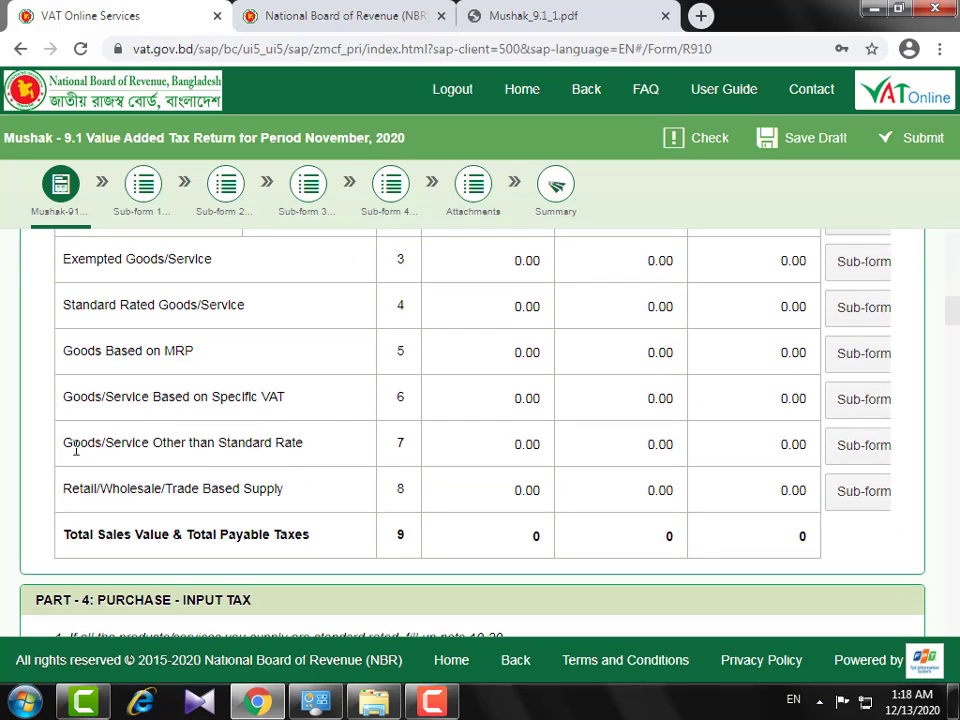
drag(63, 442, 736, 436)
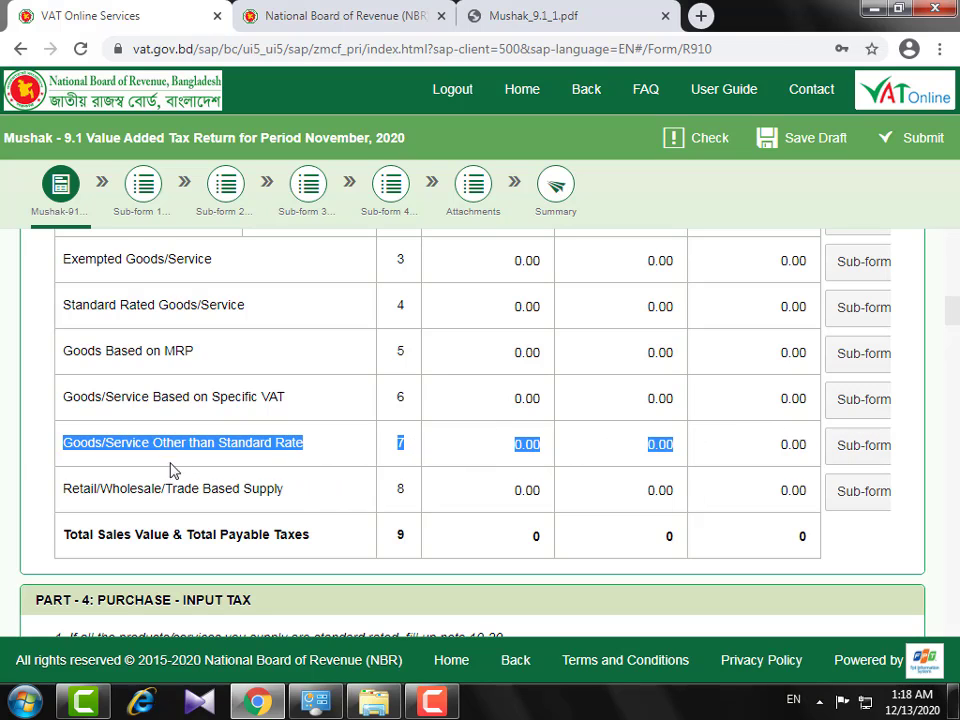
Find Part 3's output tax table in the Bangla form Mushak_9.1_1.pdf and highlight its note number 7
scroll(323, 501, up, 5)
scroll(323, 501, down, 2)
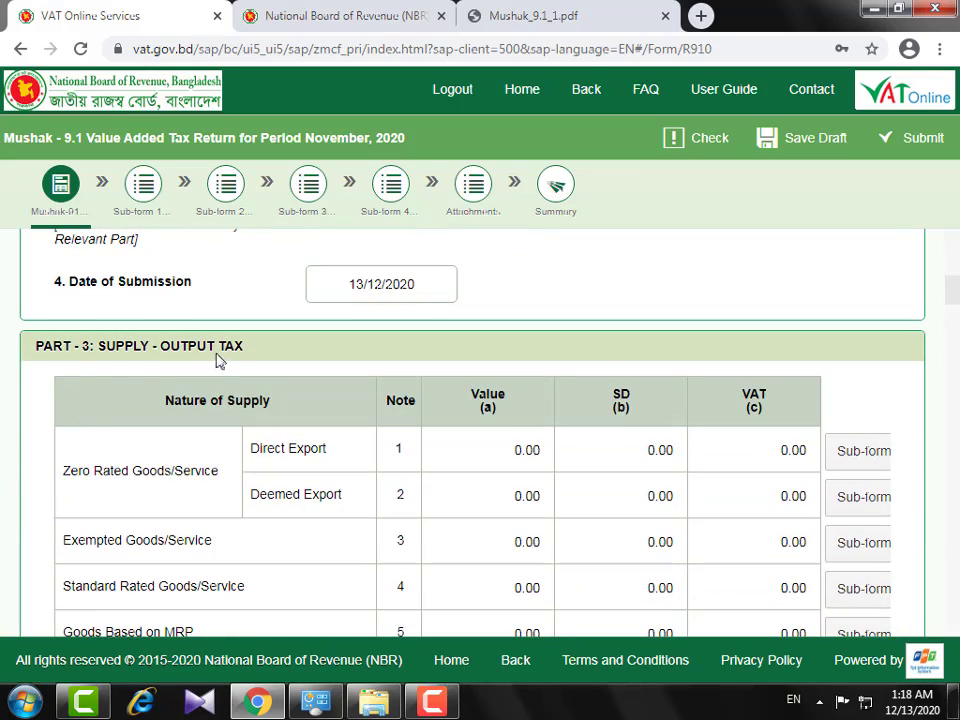
click(650, 10)
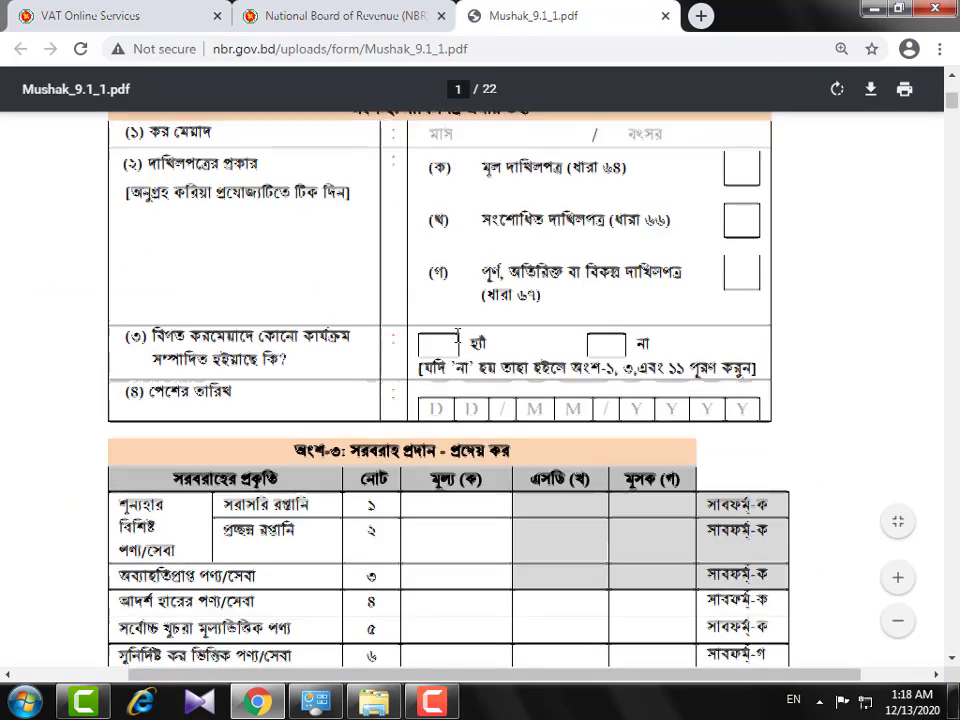
scroll(403, 352, down, 2)
scroll(403, 352, up, 6)
scroll(407, 358, down, 5)
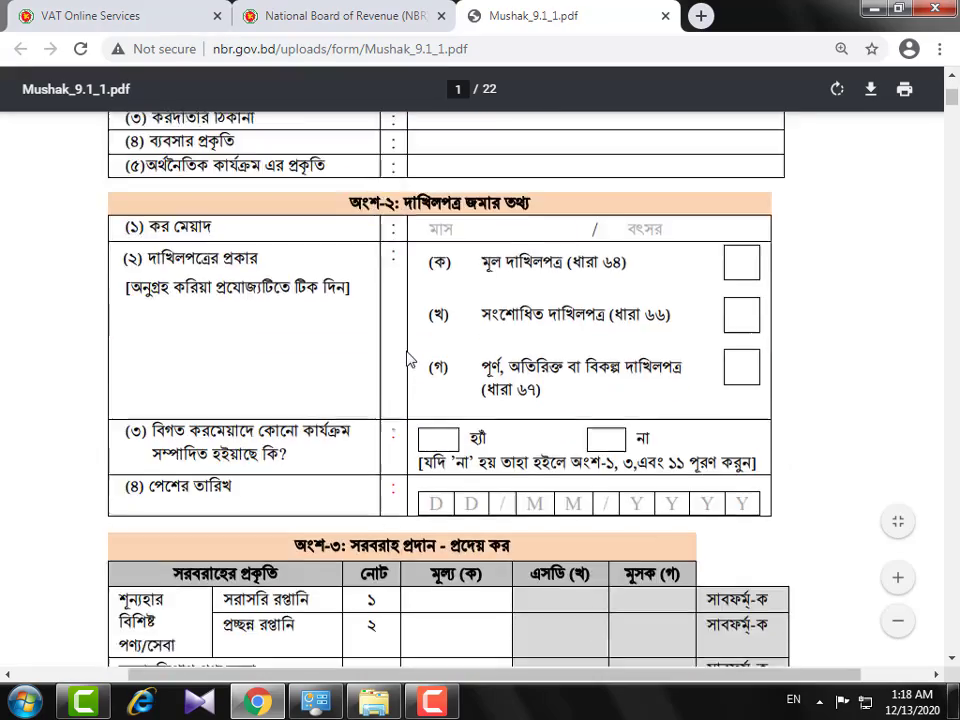
scroll(408, 360, down, 3)
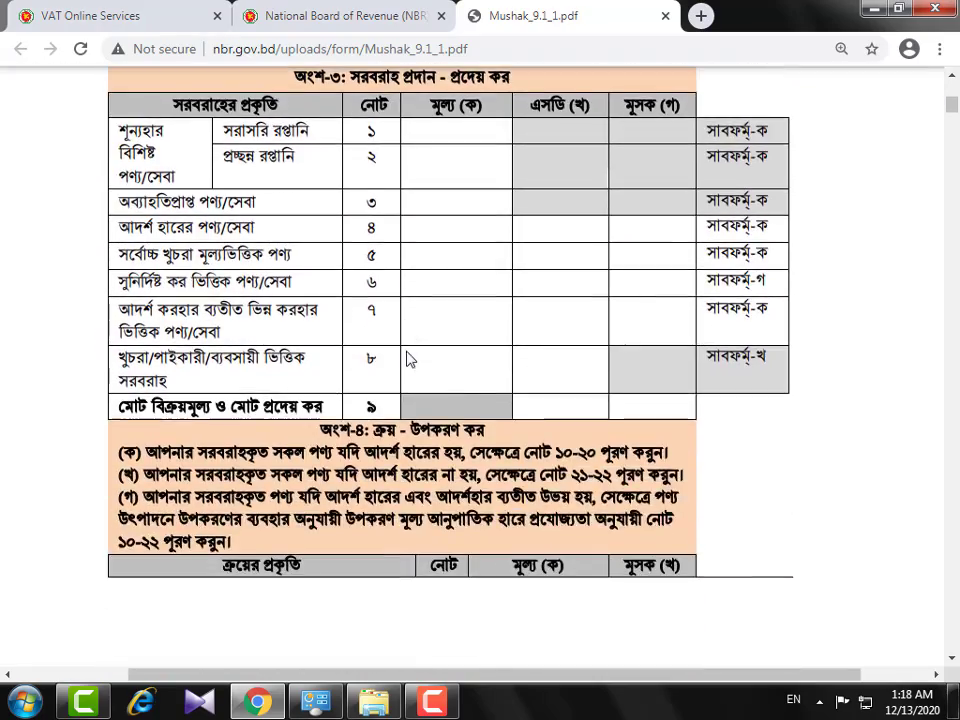
scroll(408, 360, up, 2)
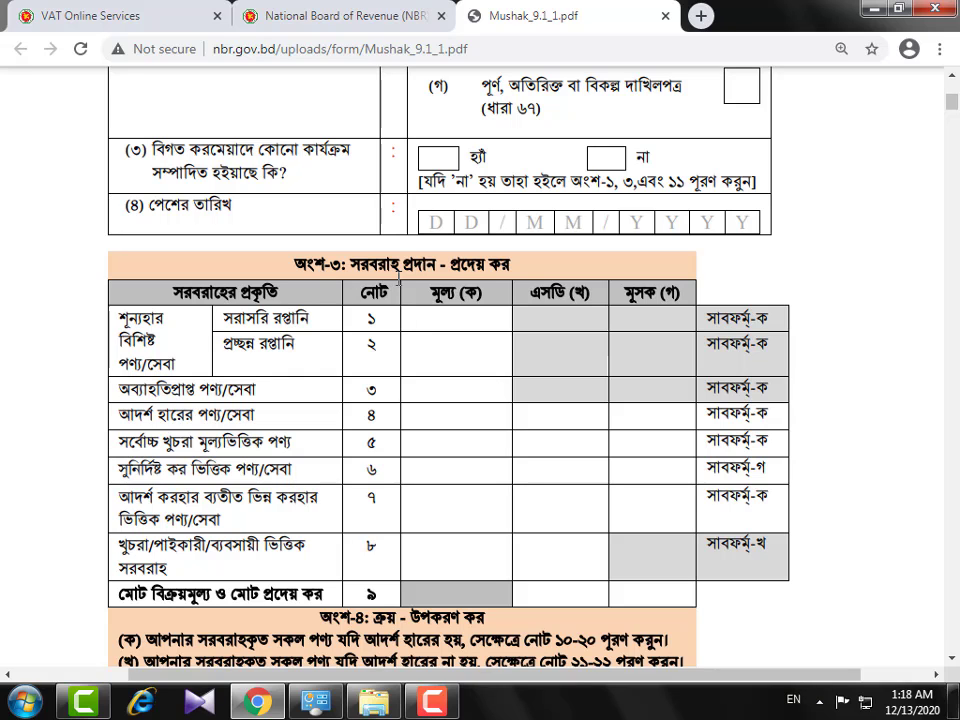
scroll(507, 275, down, 1)
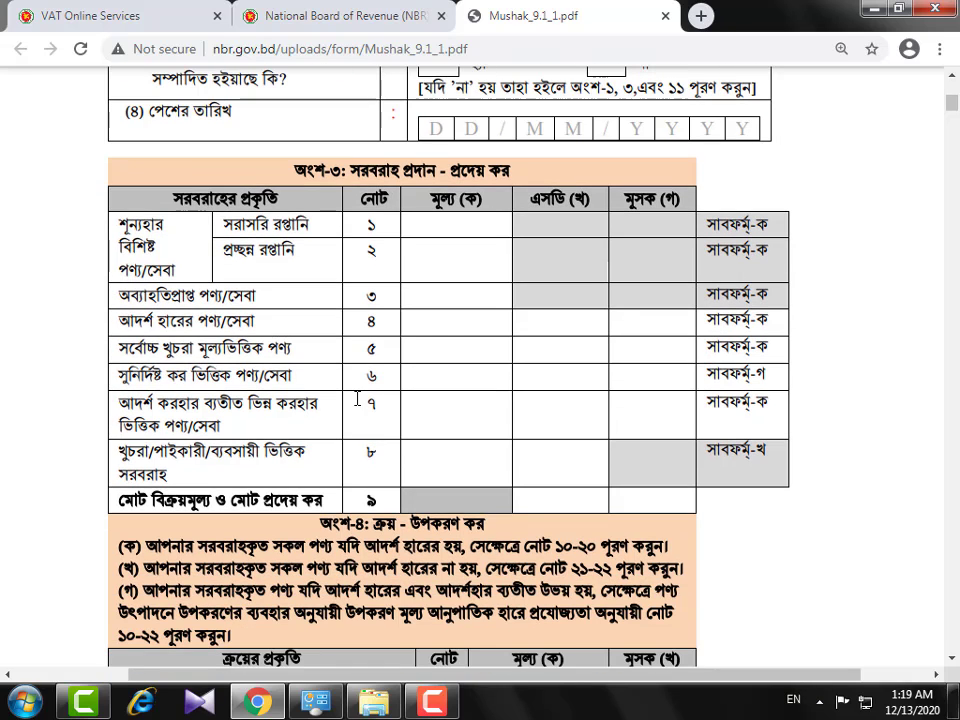
drag(357, 399, 379, 403)
Go back to the online return and highlight note 7, Goods/Service Other than Standard Rate, in Part 3
click(58, 14)
scroll(274, 499, down, 3)
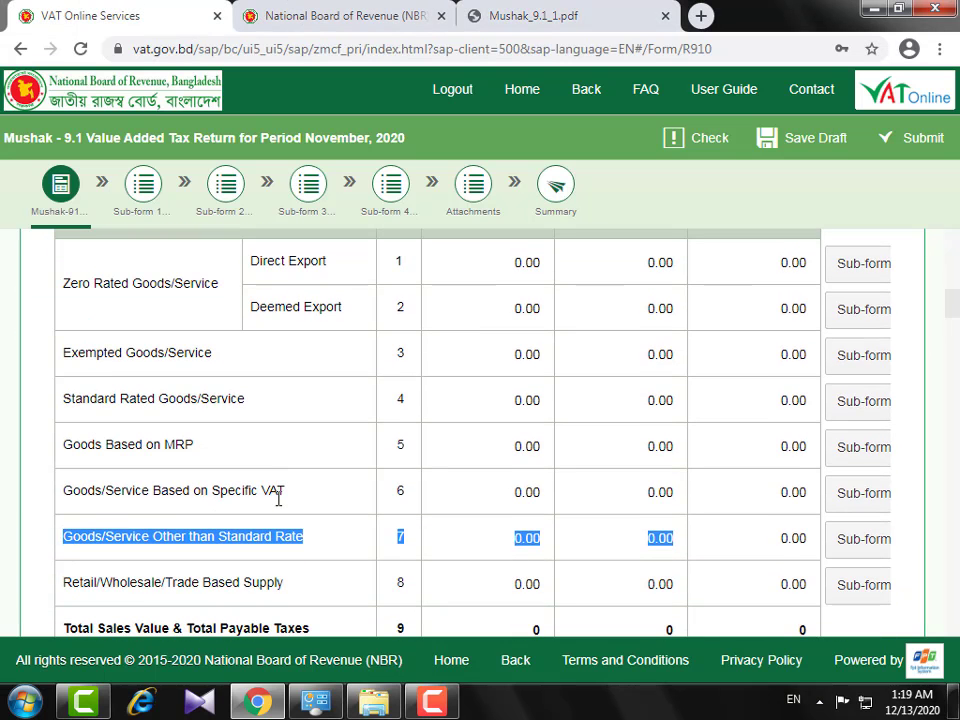
click(424, 553)
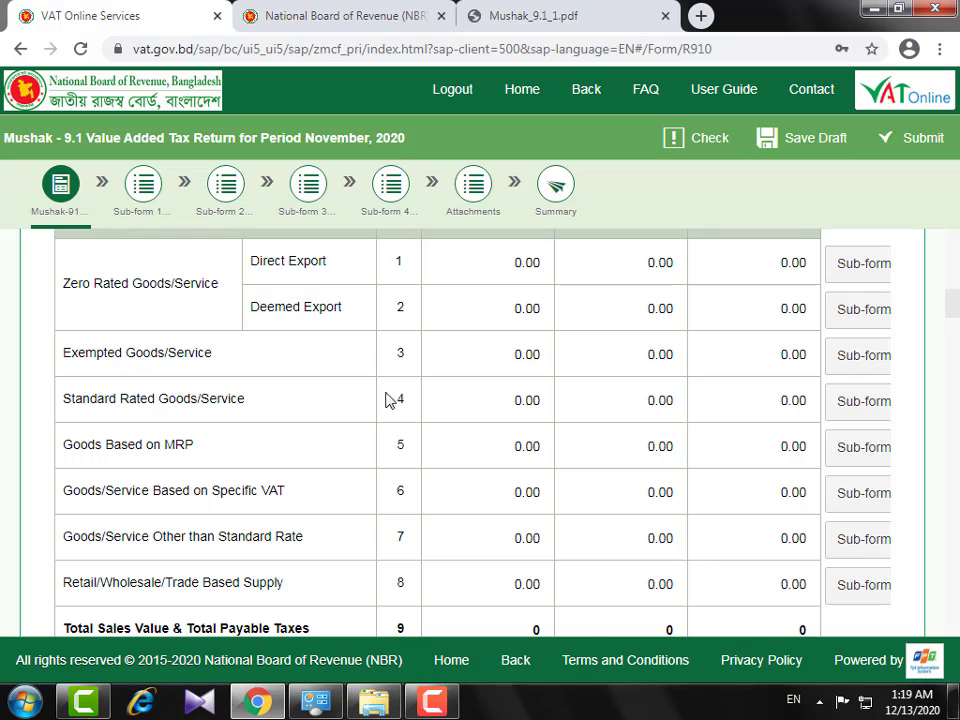
double_click(402, 538)
scroll(410, 544, up, 2)
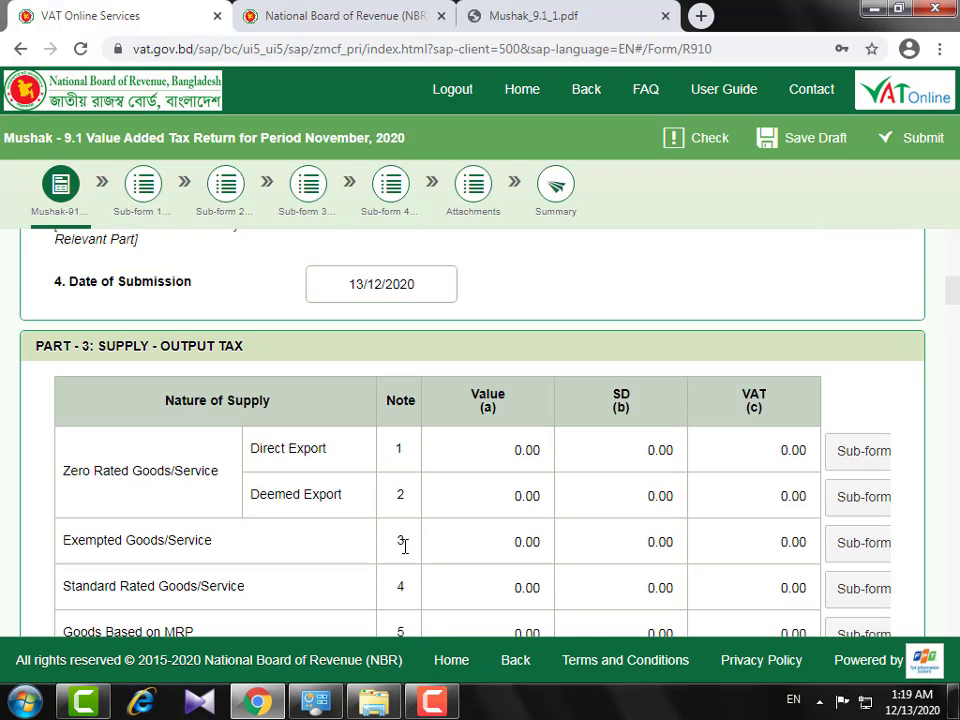
scroll(185, 385, down, 3)
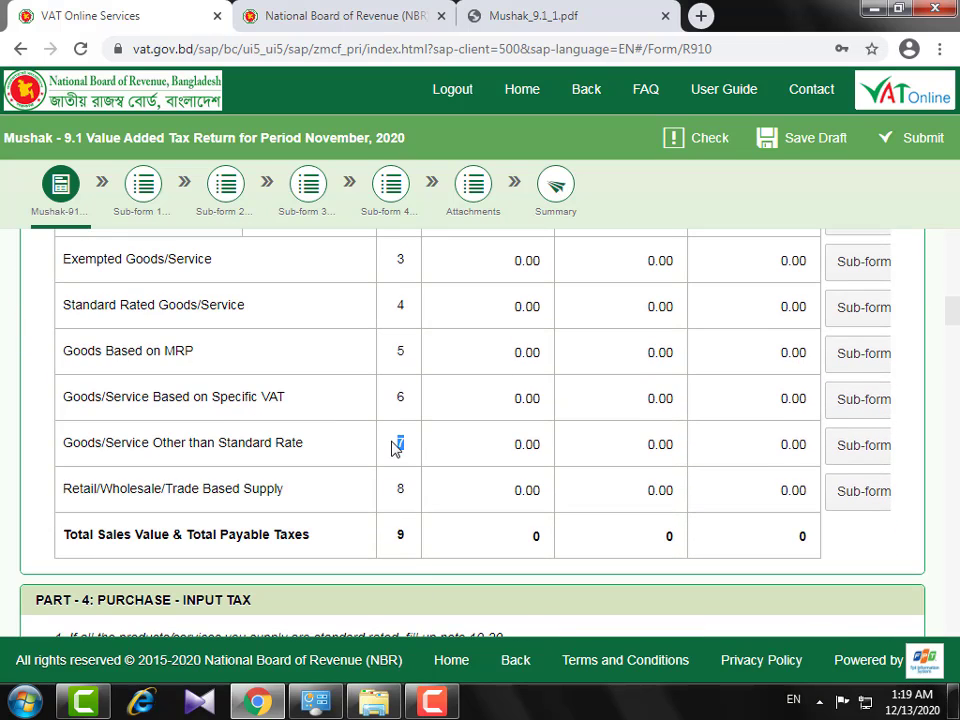
drag(73, 443, 330, 450)
mouse_move(459, 449)
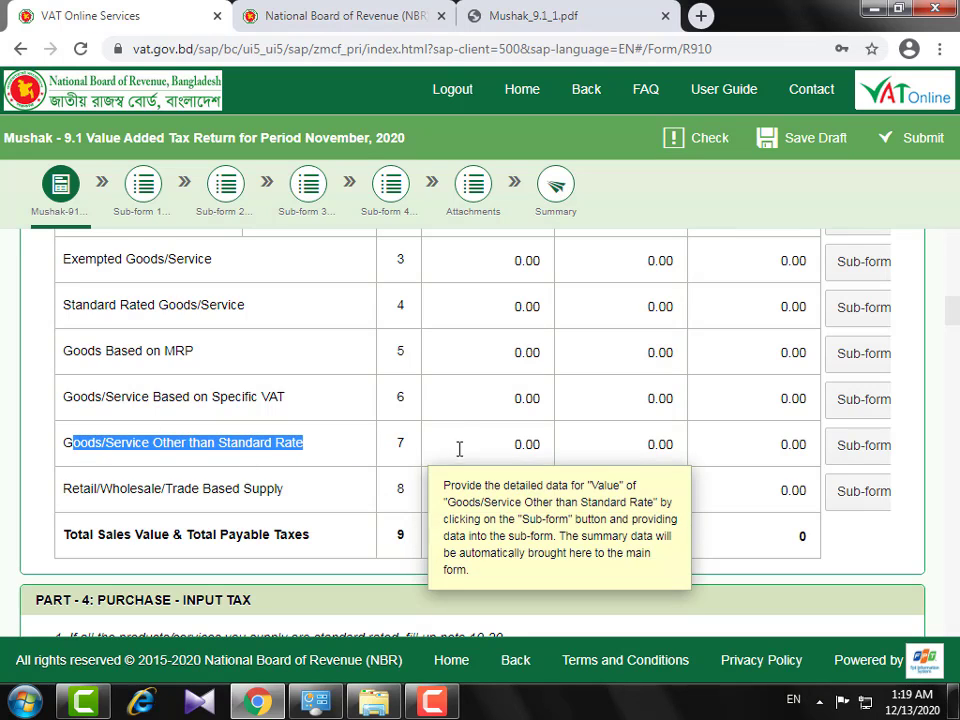
Highlight the Bangla description of note 7 in Mushak_9.1_1.pdf and compare it with the online return's row
click(529, 16)
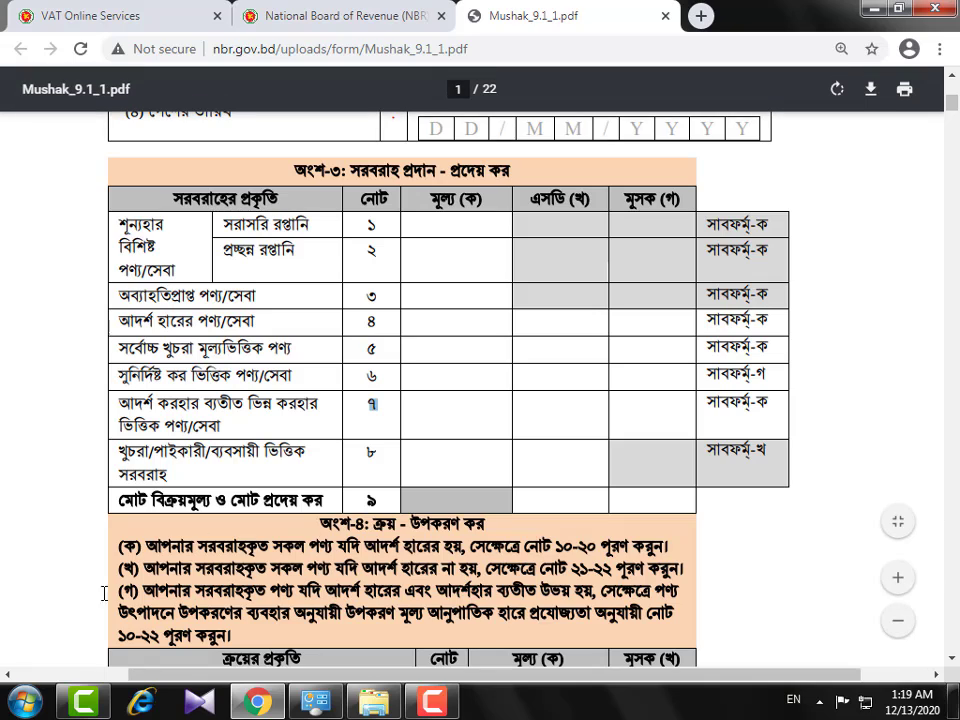
drag(133, 410, 236, 422)
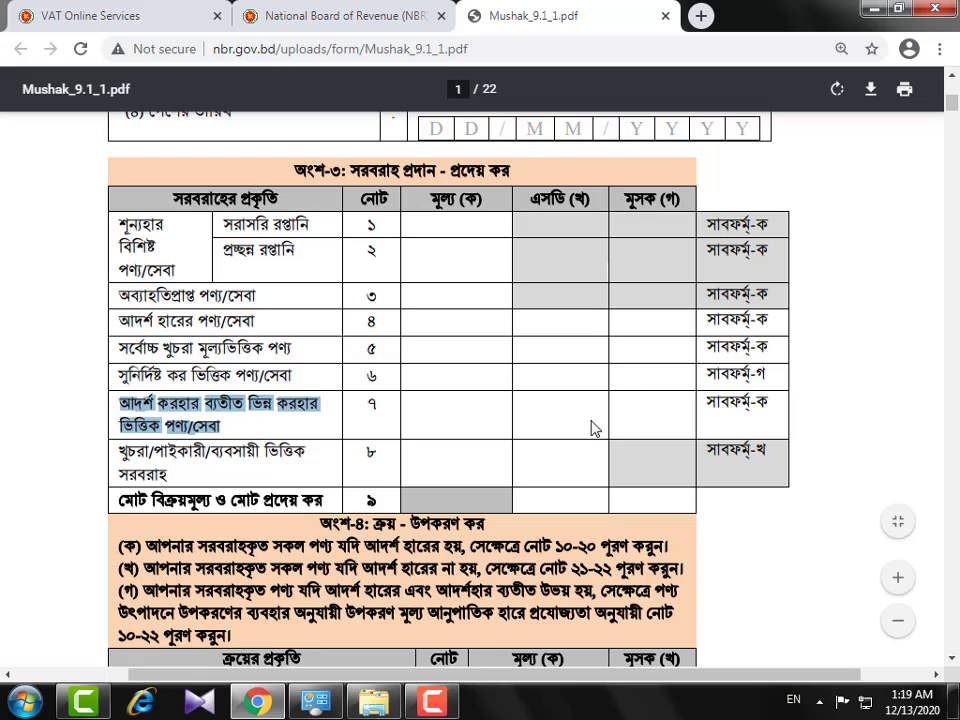
click(155, 9)
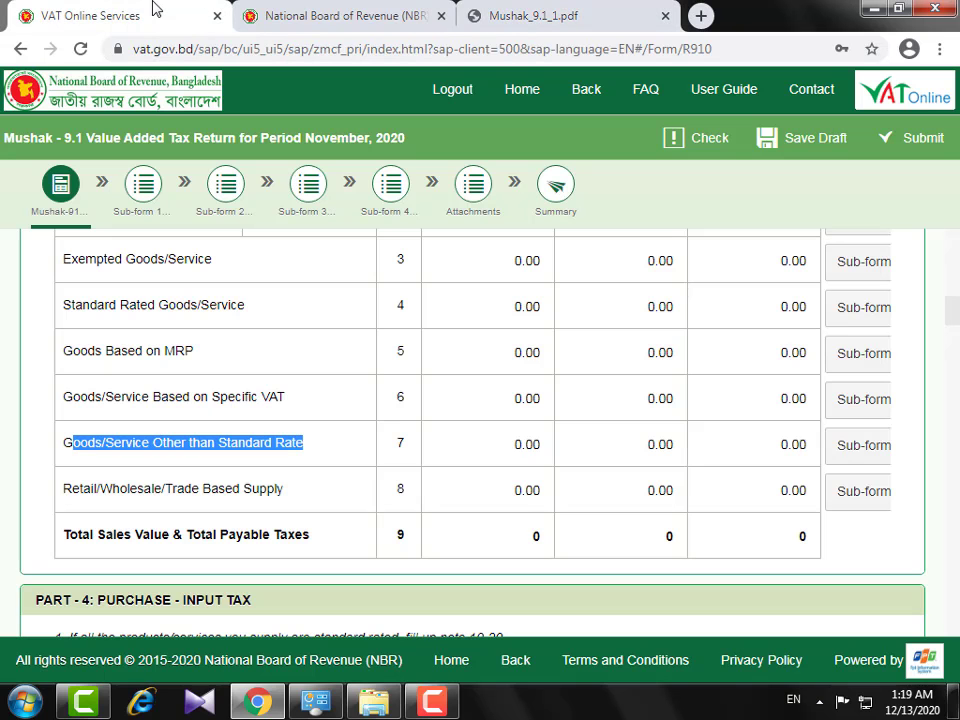
Highlight the supply categories of notes 5, 6 and 7 in Part 3 of Mushak_9.1_1.pdf
click(521, 28)
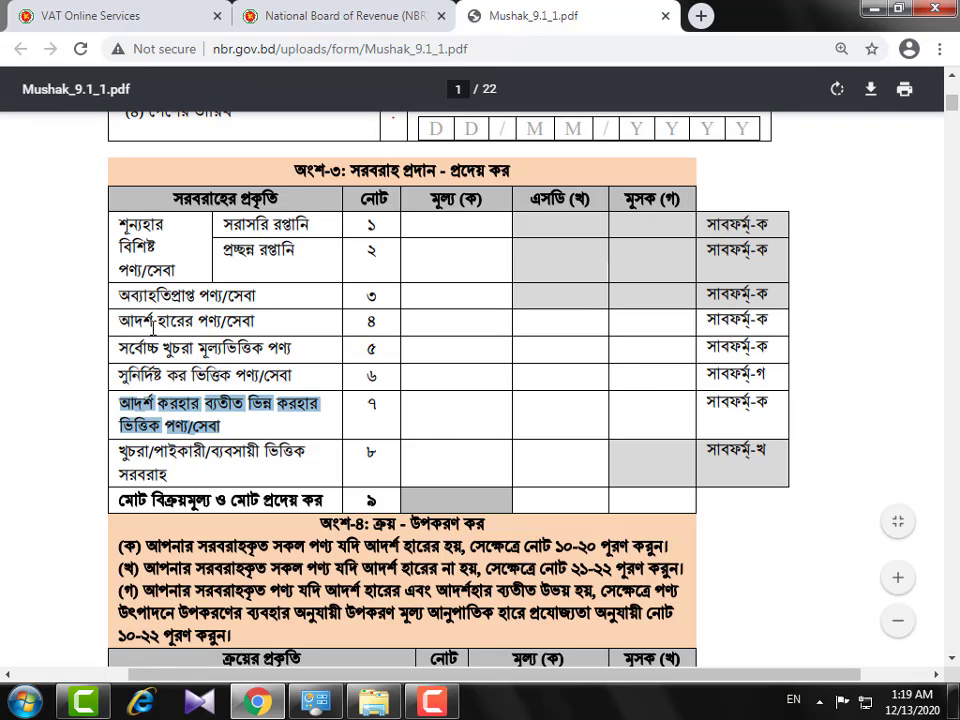
drag(120, 349, 324, 359)
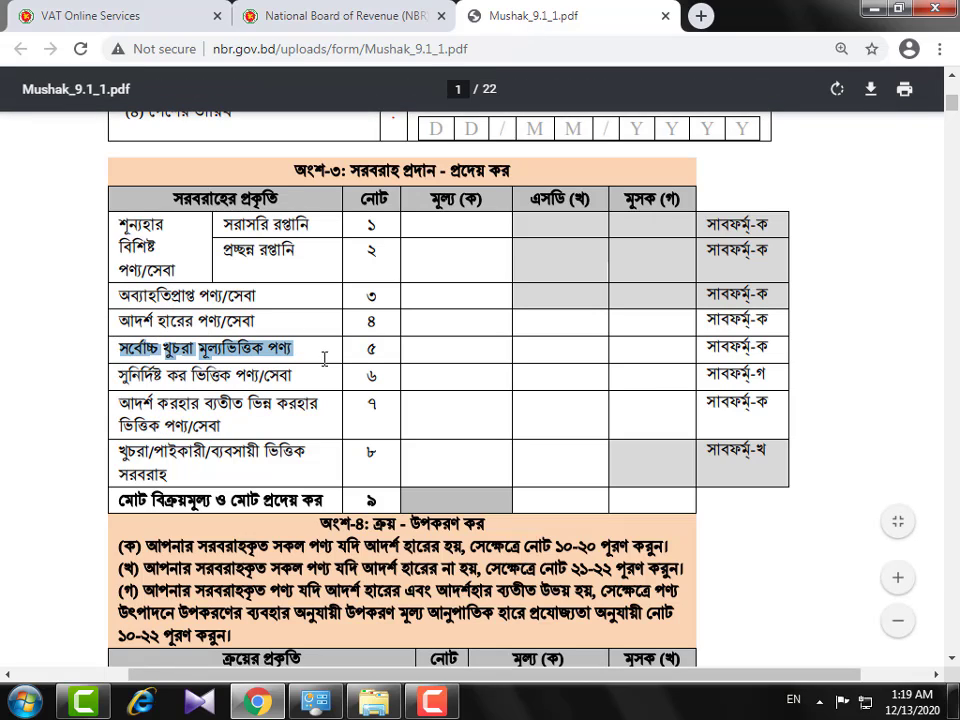
drag(113, 379, 312, 381)
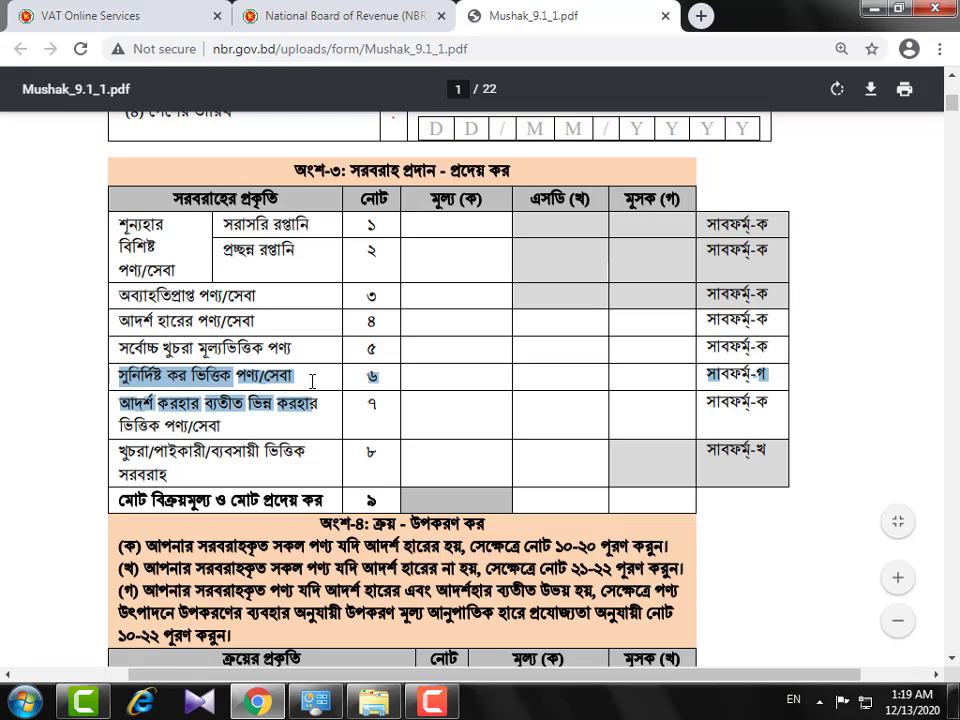
click(247, 452)
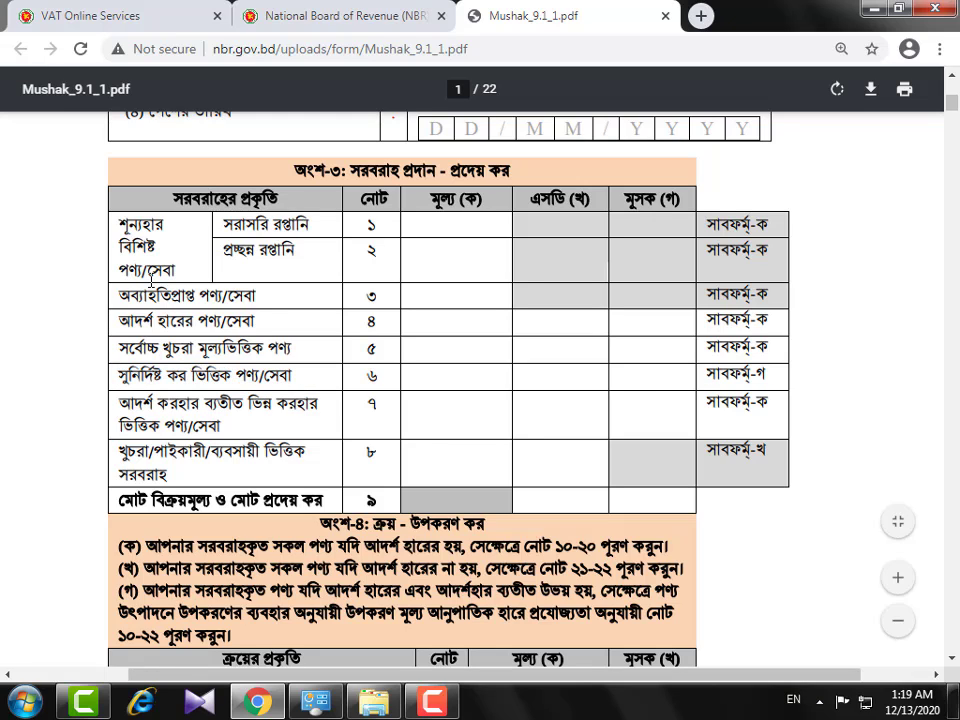
scroll(239, 348, down, 1)
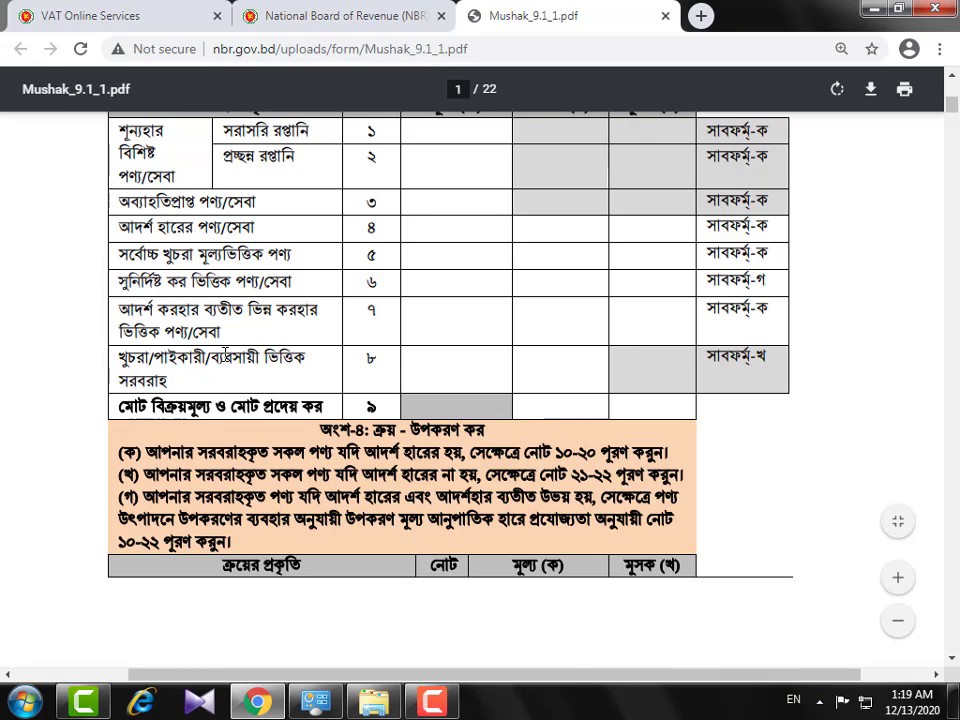
drag(121, 311, 298, 377)
scroll(298, 377, up, 3)
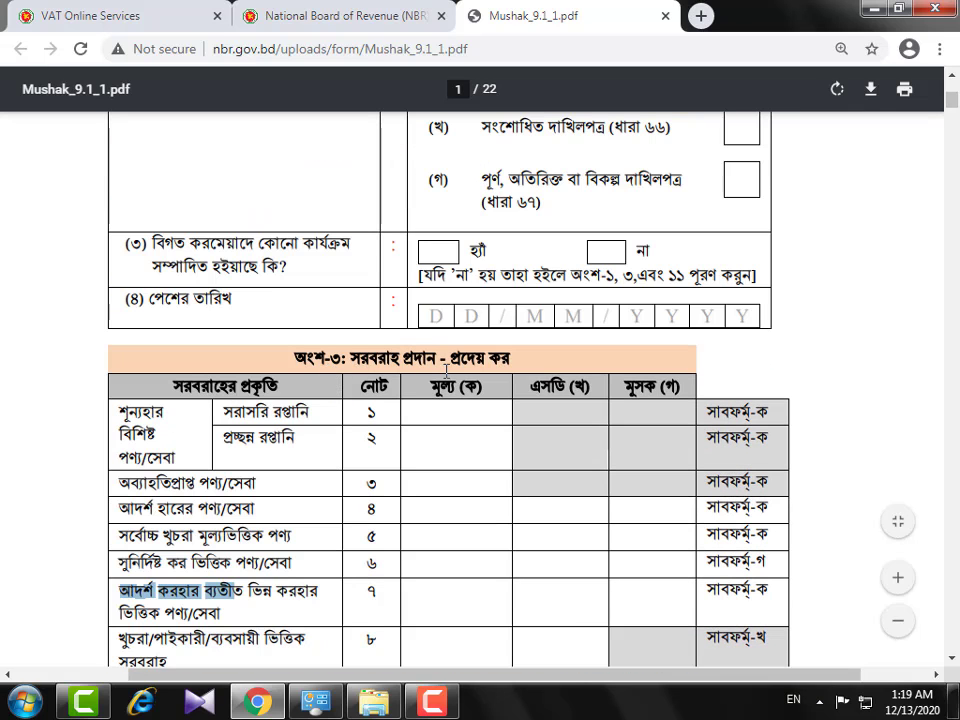
Open the sub-form of note 7, Goods/Service Other than Standard Rate, in the online return's Part 3
click(80, 15)
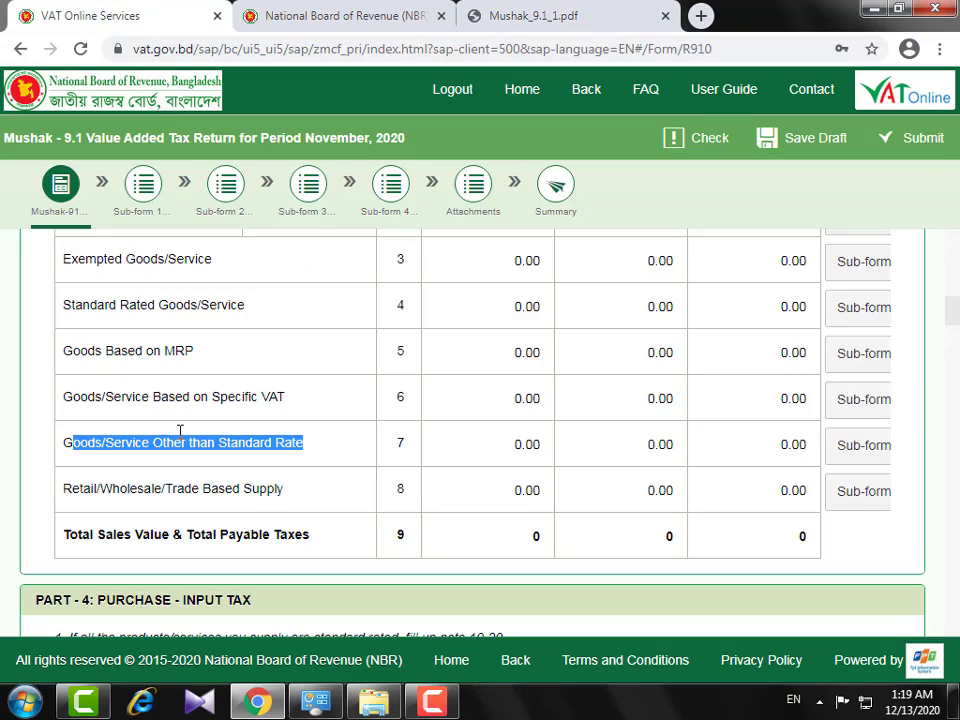
scroll(180, 432, up, 3)
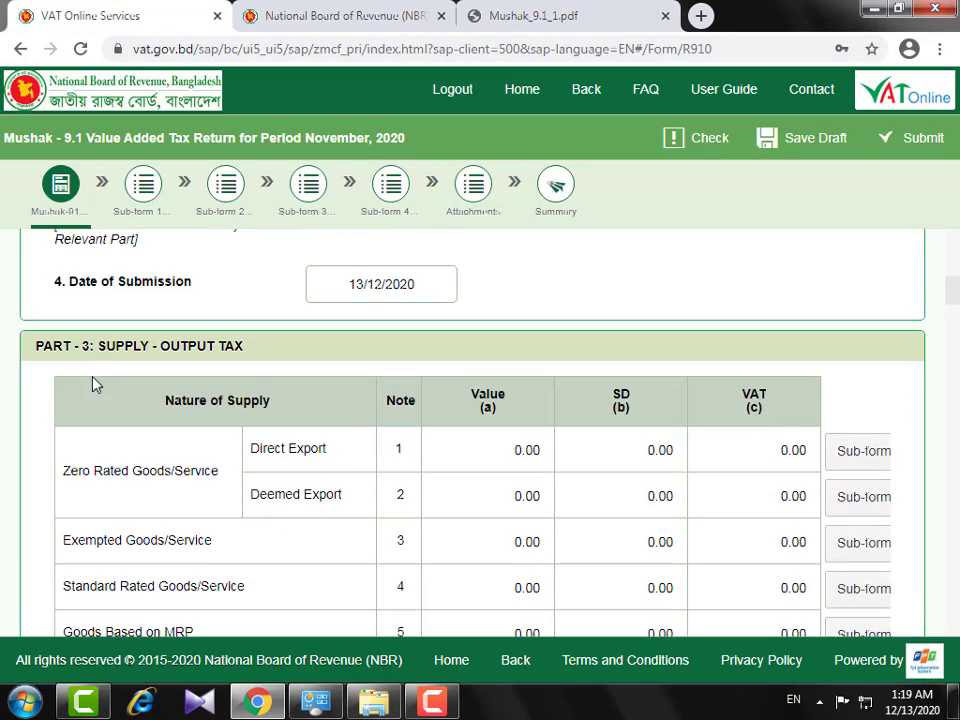
scroll(249, 372, down, 2)
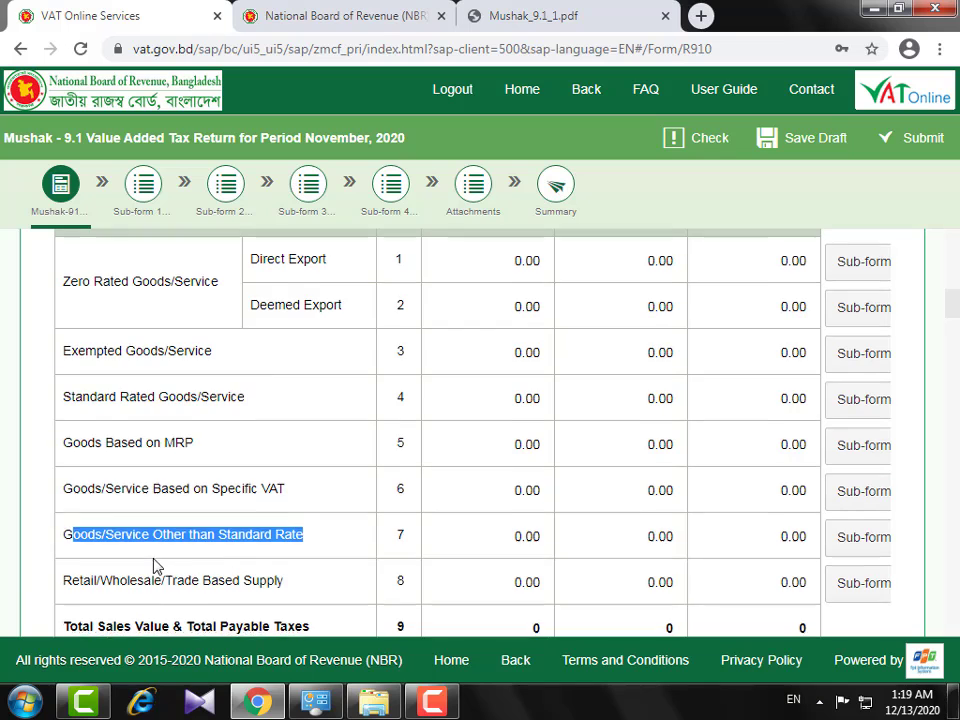
scroll(154, 568, down, 1)
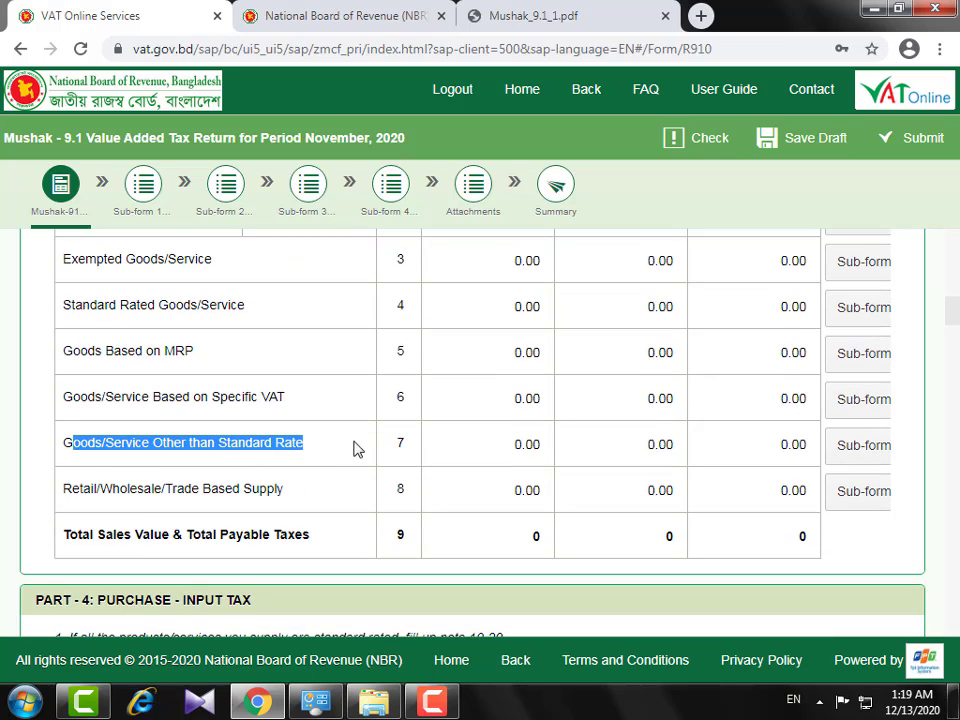
click(530, 444)
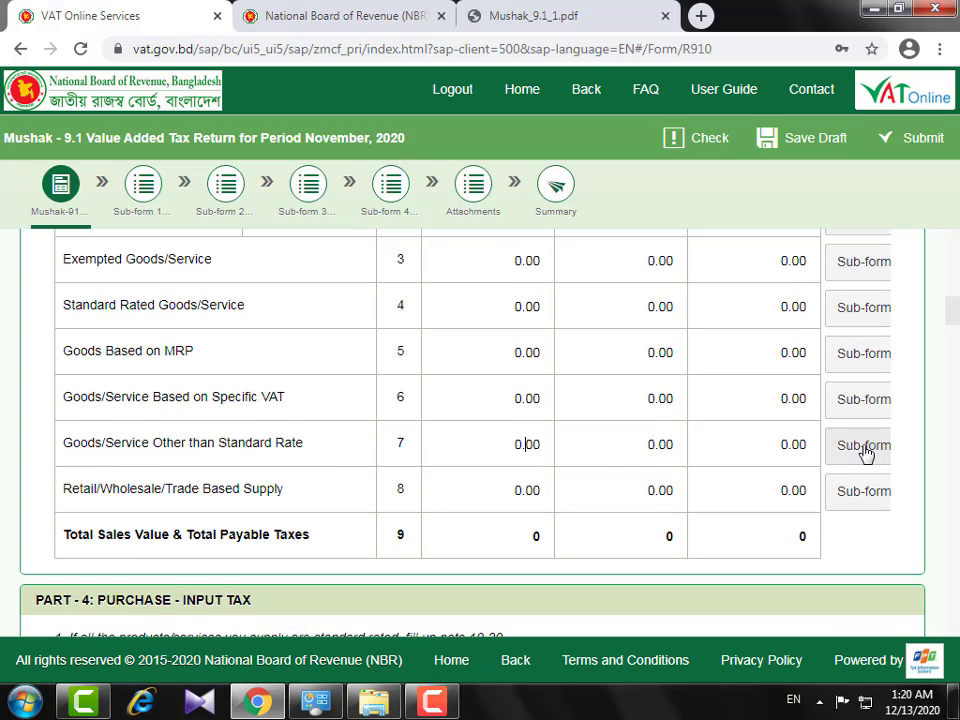
click(864, 446)
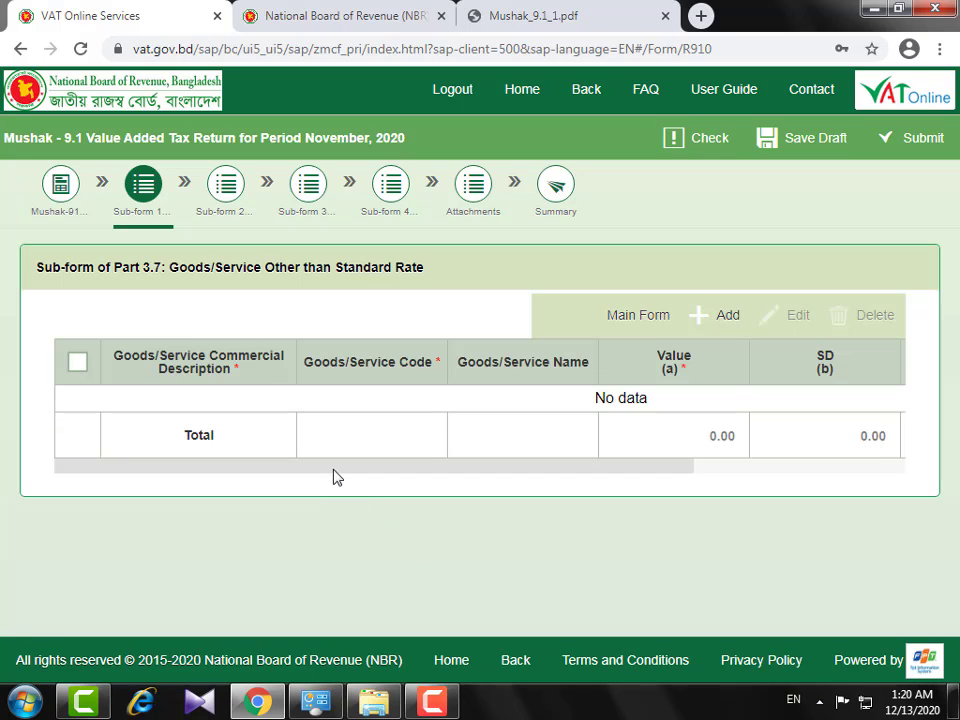
Add a blank goods/service row to the Part 3.7 sub-form and bring its first columns into view
drag(341, 467, 300, 484)
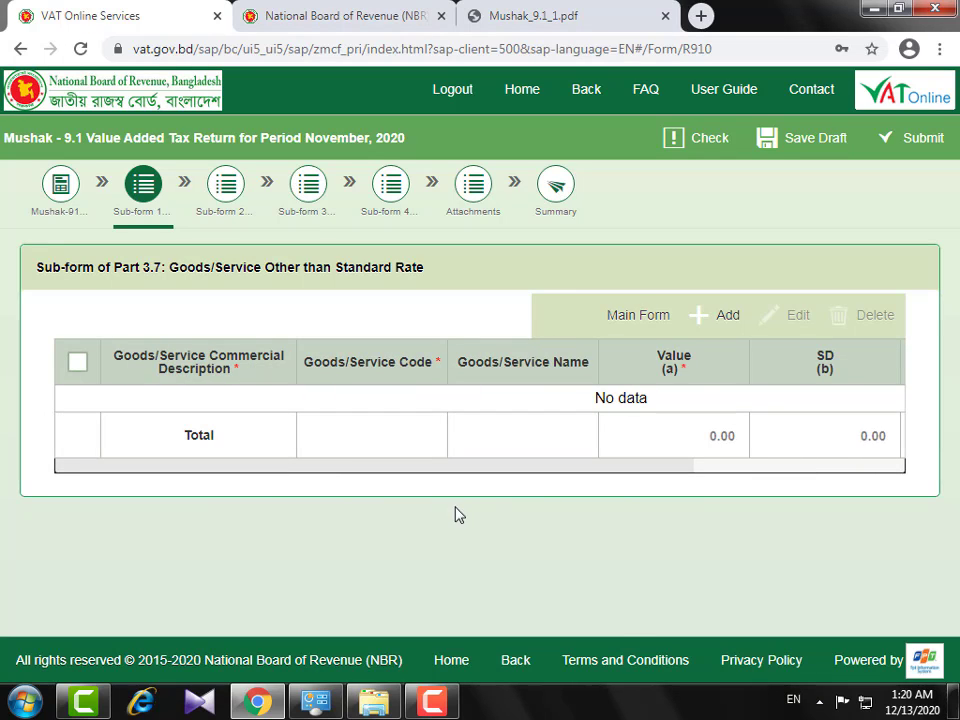
drag(441, 490, 539, 545)
click(539, 545)
click(724, 318)
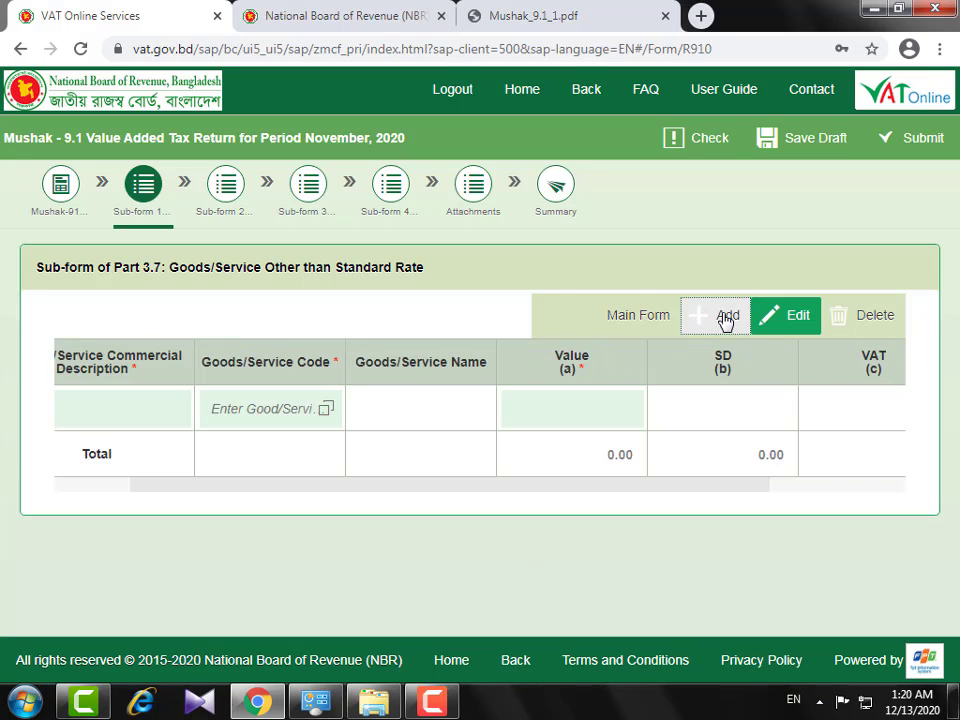
drag(499, 486, 268, 499)
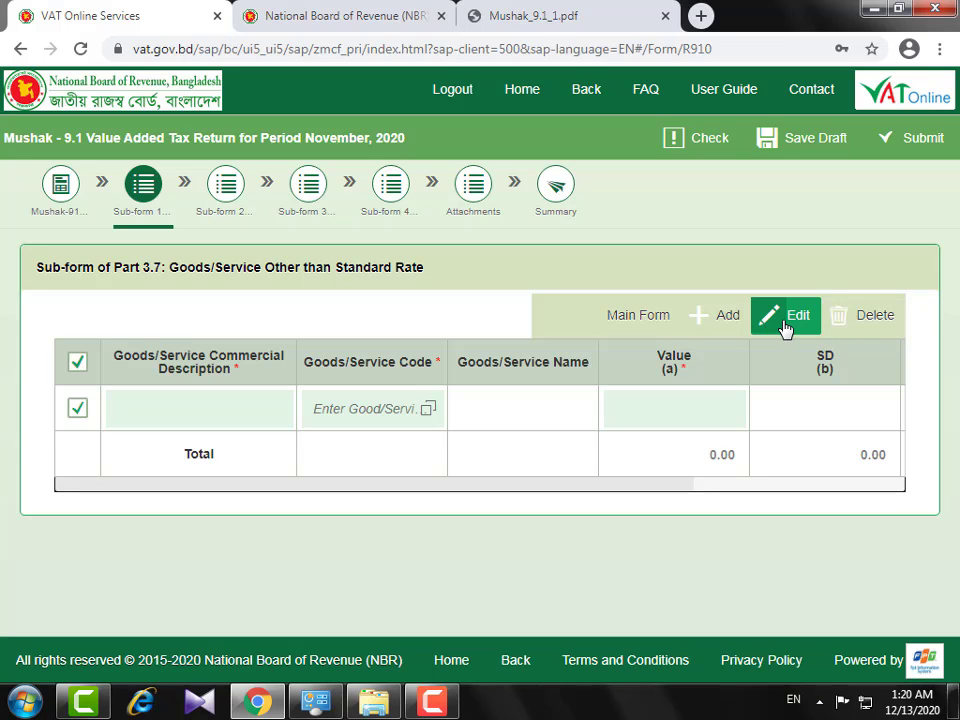
mouse_move(276, 487)
mouse_down()
mouse_move(432, 494)
mouse_move(274, 504)
mouse_up()
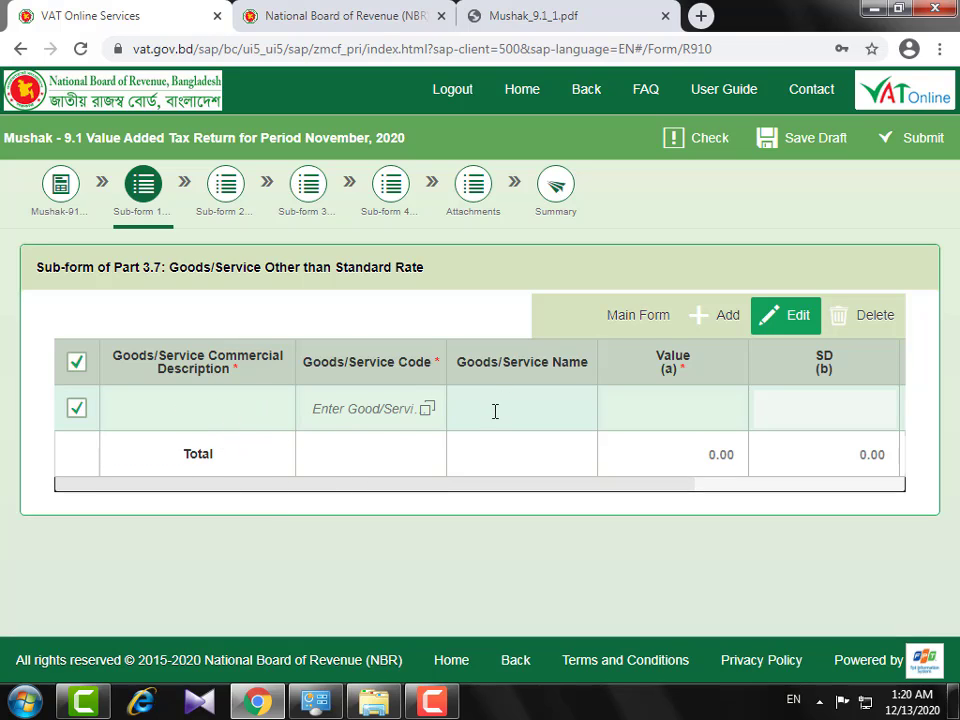
Deselect and reselect the new sub-form row, and switch its editing mode on and back off
click(175, 406)
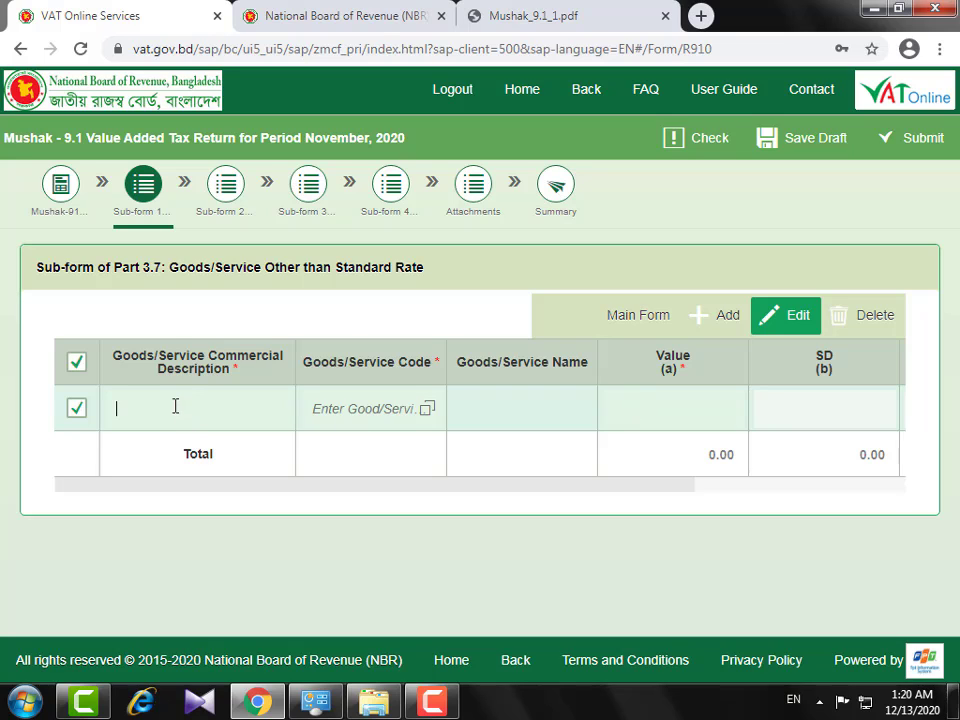
click(77, 412)
click(77, 411)
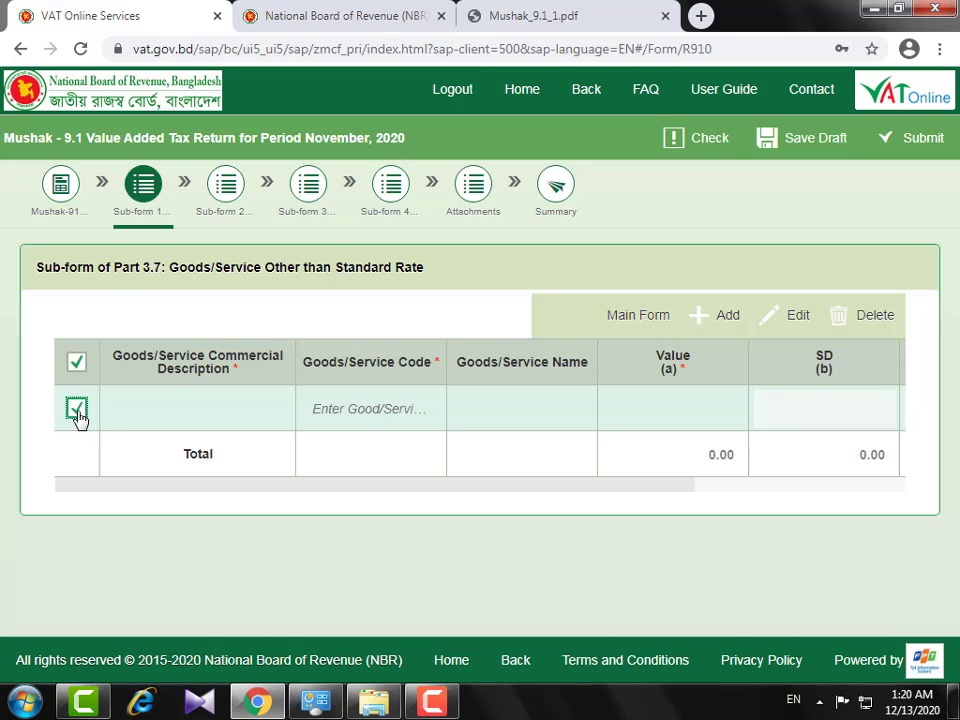
click(781, 318)
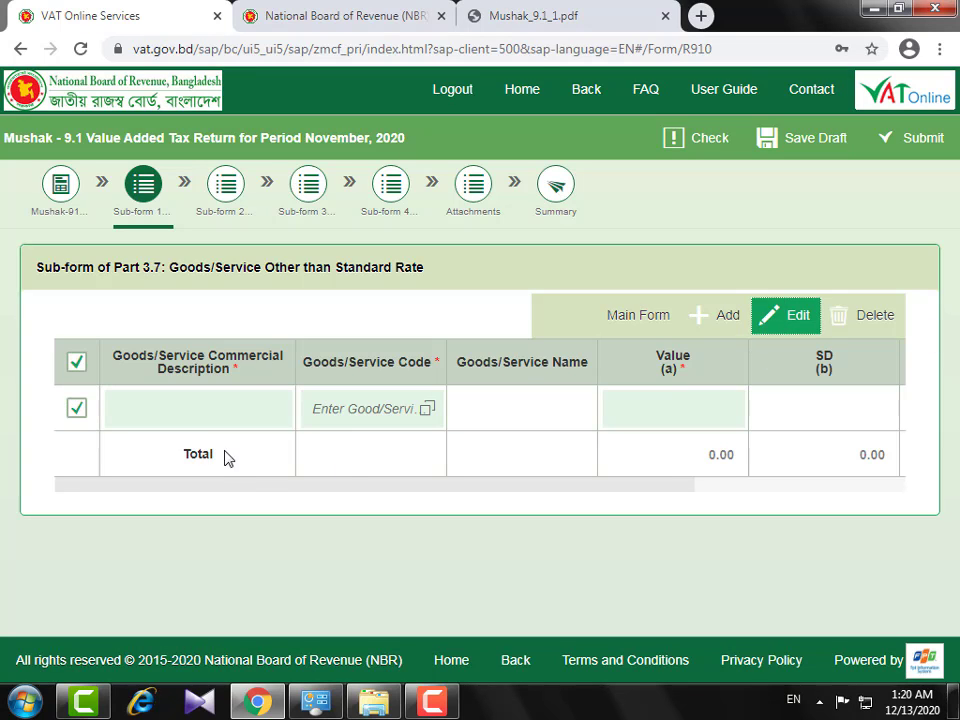
click(204, 404)
click(774, 316)
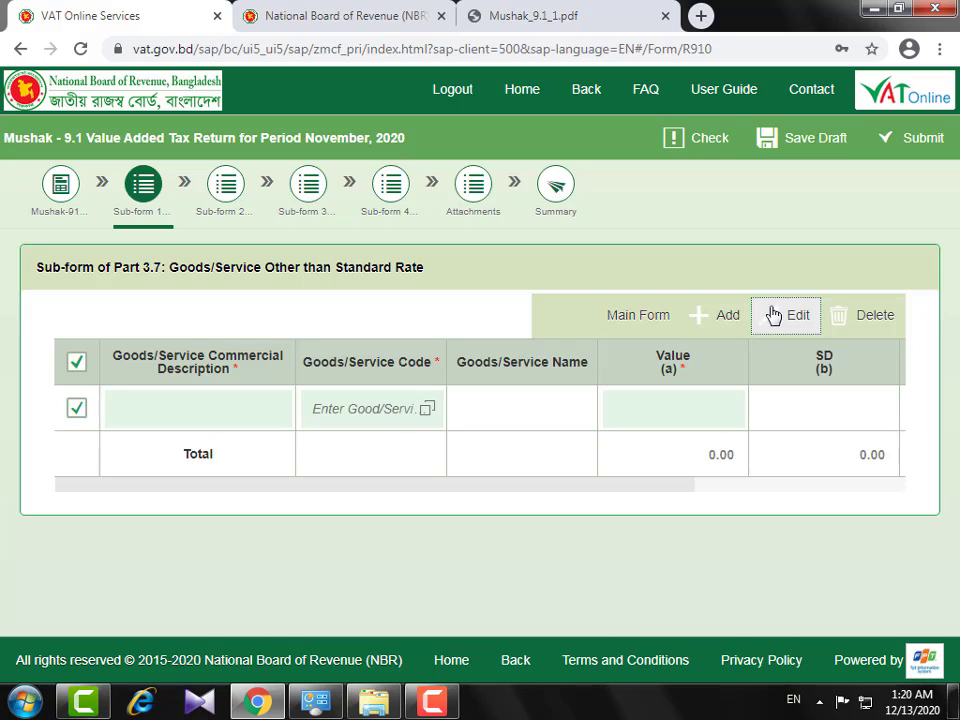
click(266, 405)
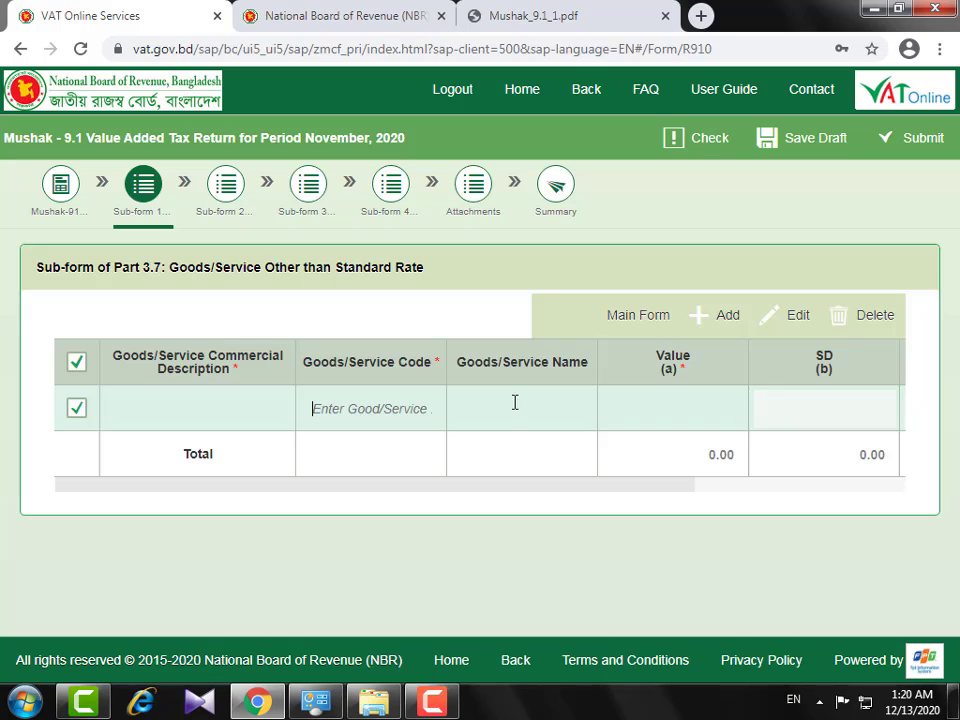
Switch on editing for the Part 3.7 sub-form row and clear the trial text "ff" from its commercial description
click(791, 320)
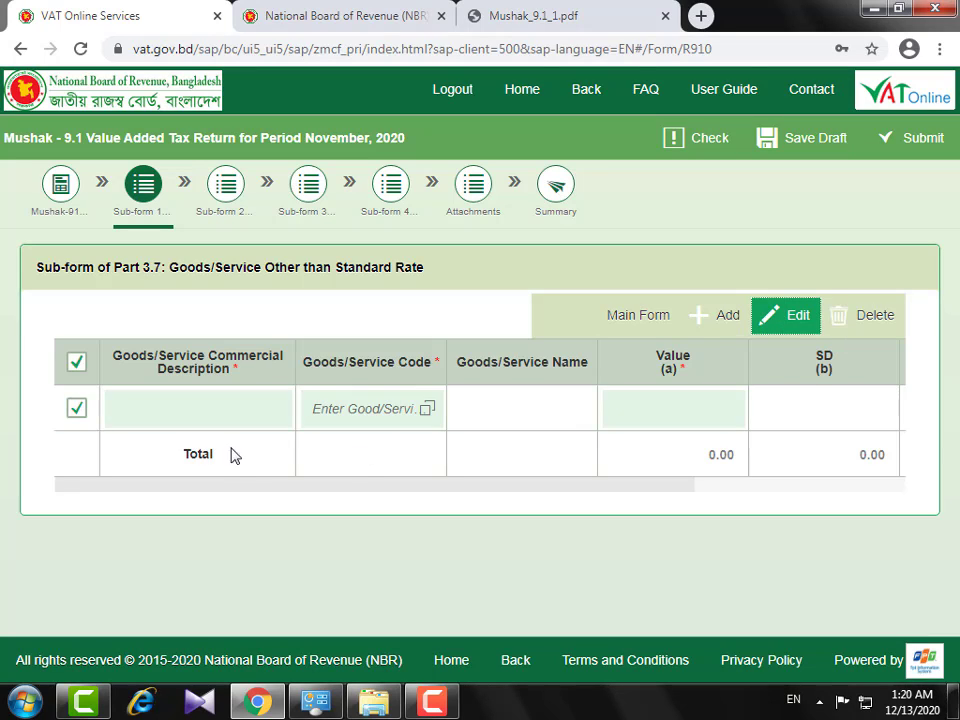
click(200, 418)
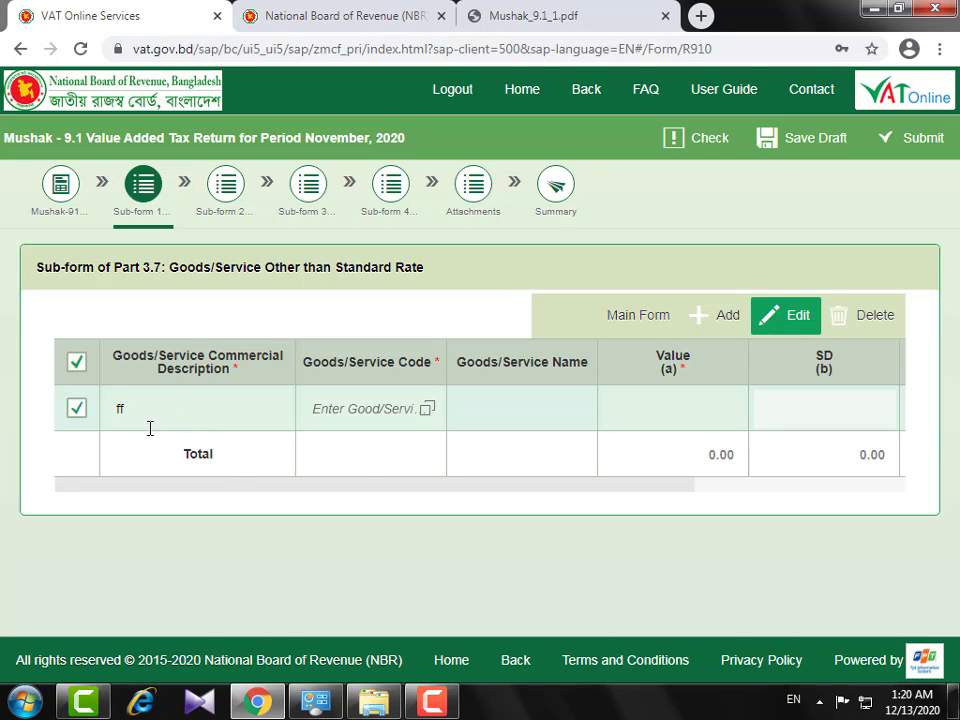
double_click(116, 412)
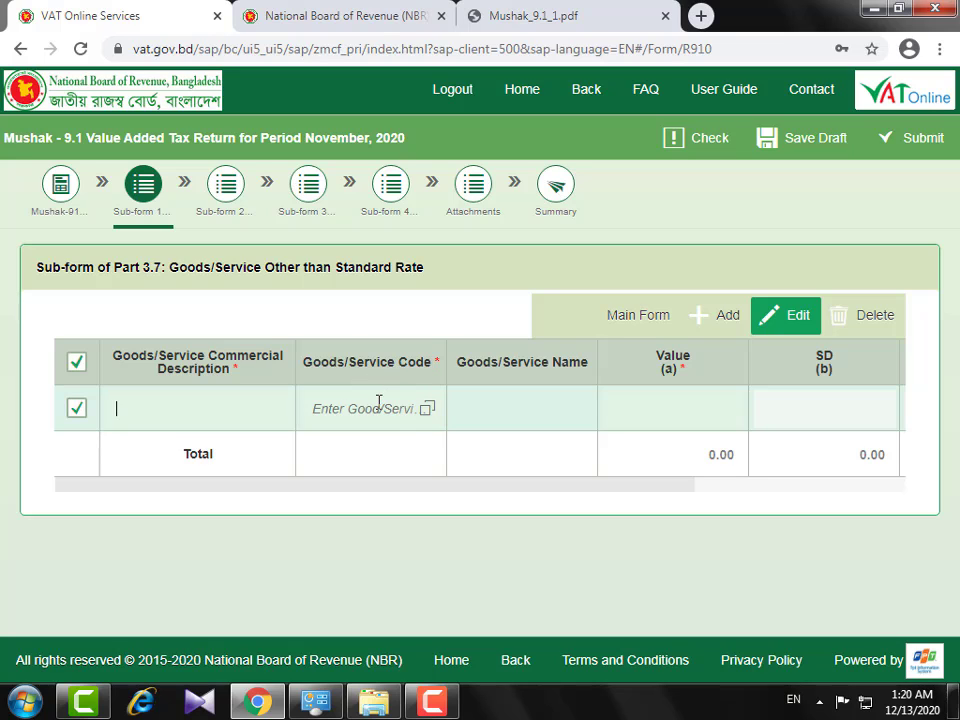
Search the Service category of goods/service codes for "cons" and assign S004.00 Construction firm to the row
click(429, 412)
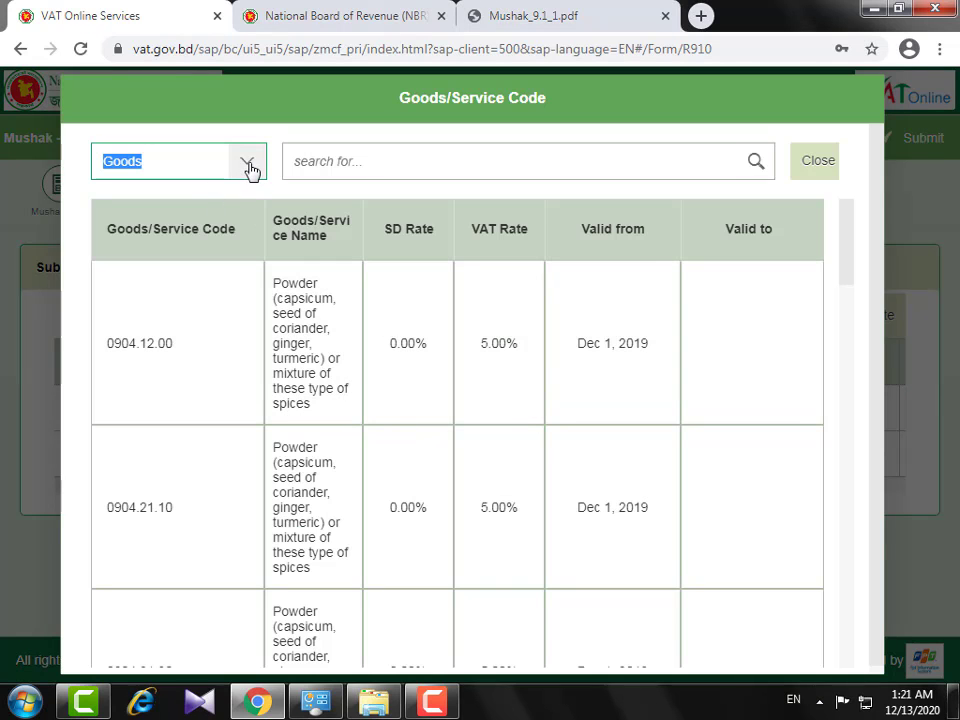
click(248, 165)
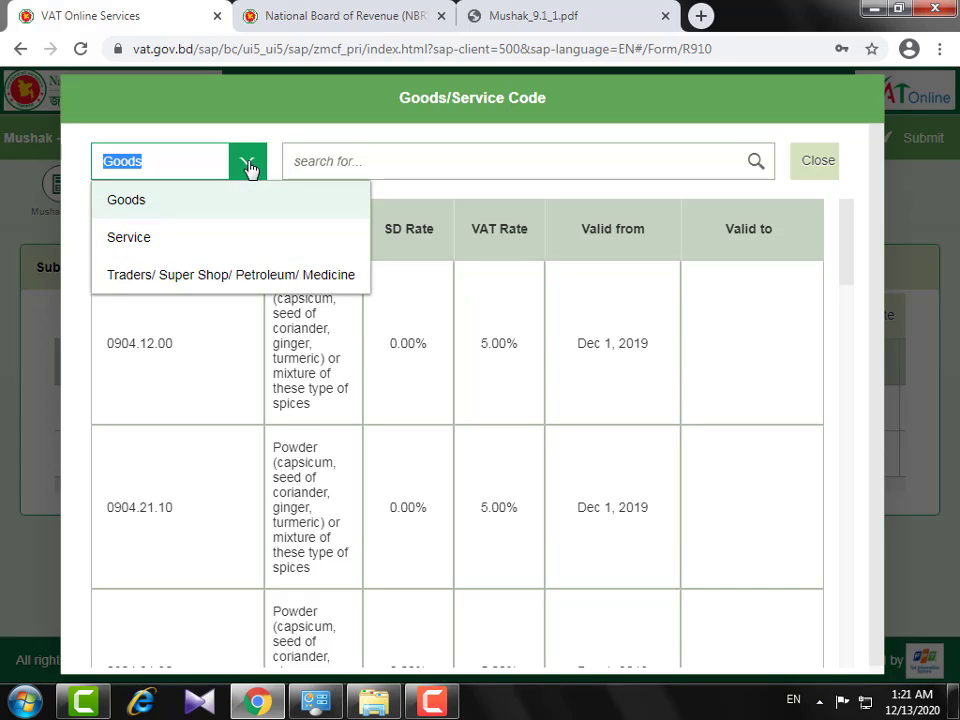
click(168, 250)
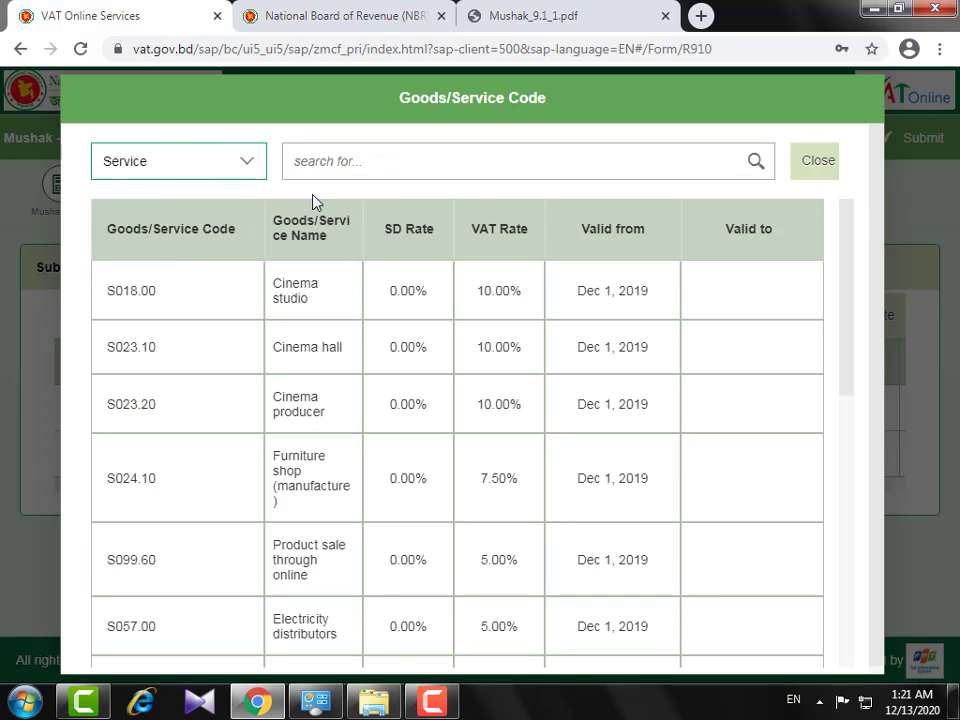
click(369, 162)
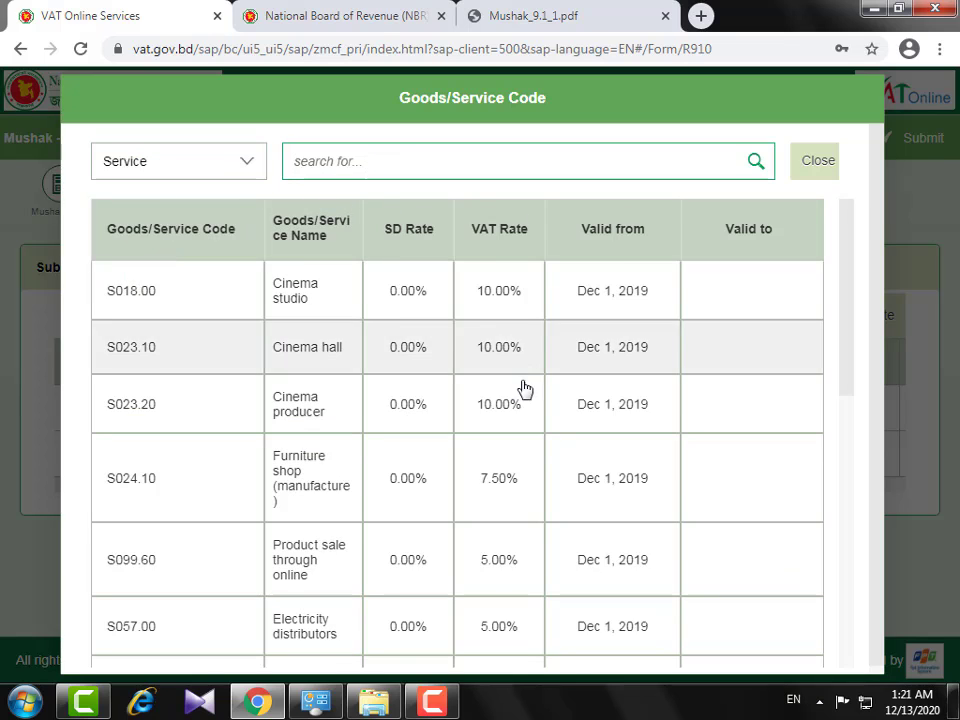
scroll(504, 428, down, 15)
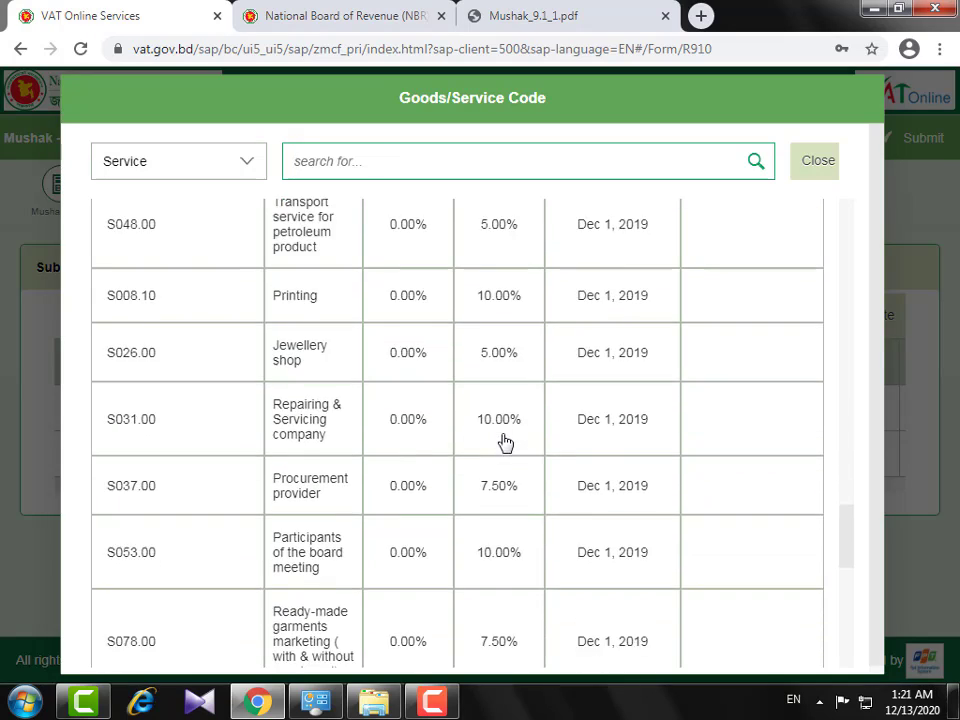
scroll(504, 442, down, 15)
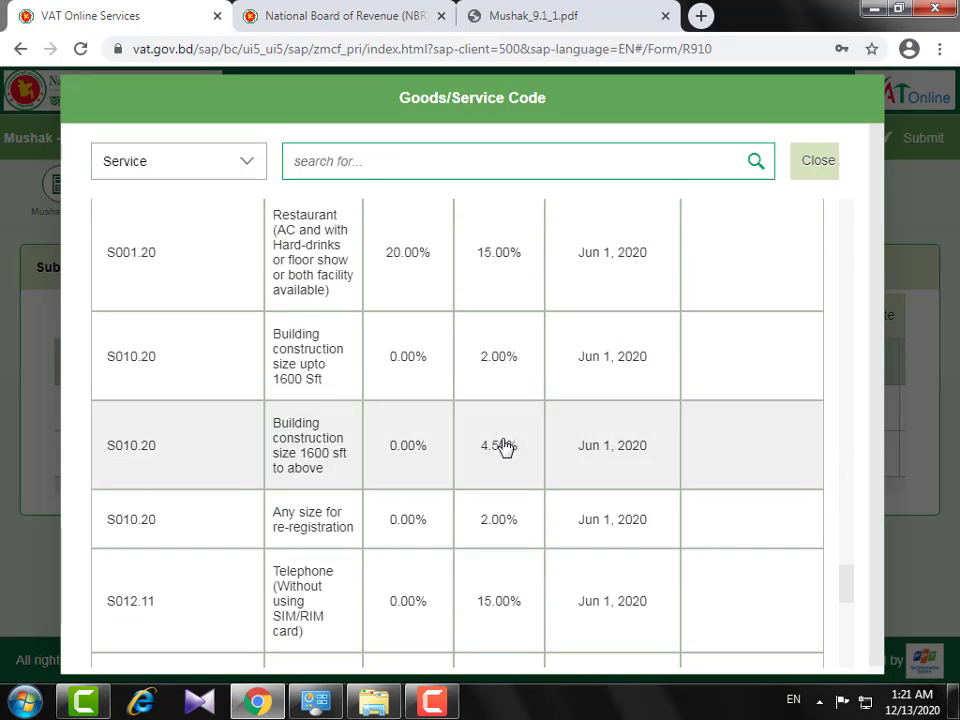
scroll(634, 461, up, 1)
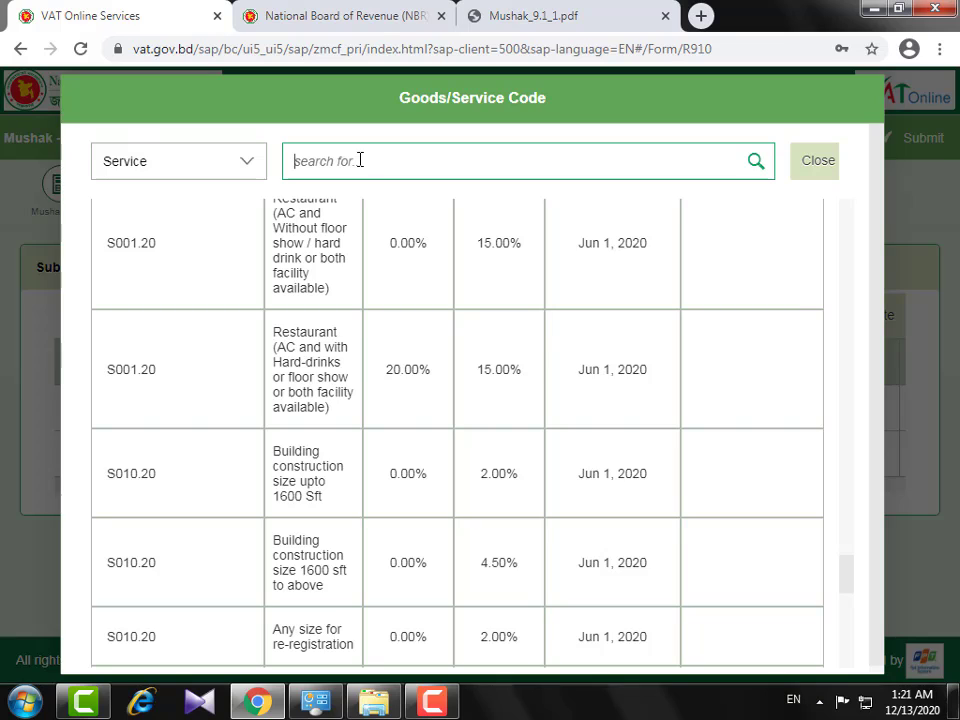
text(cons)
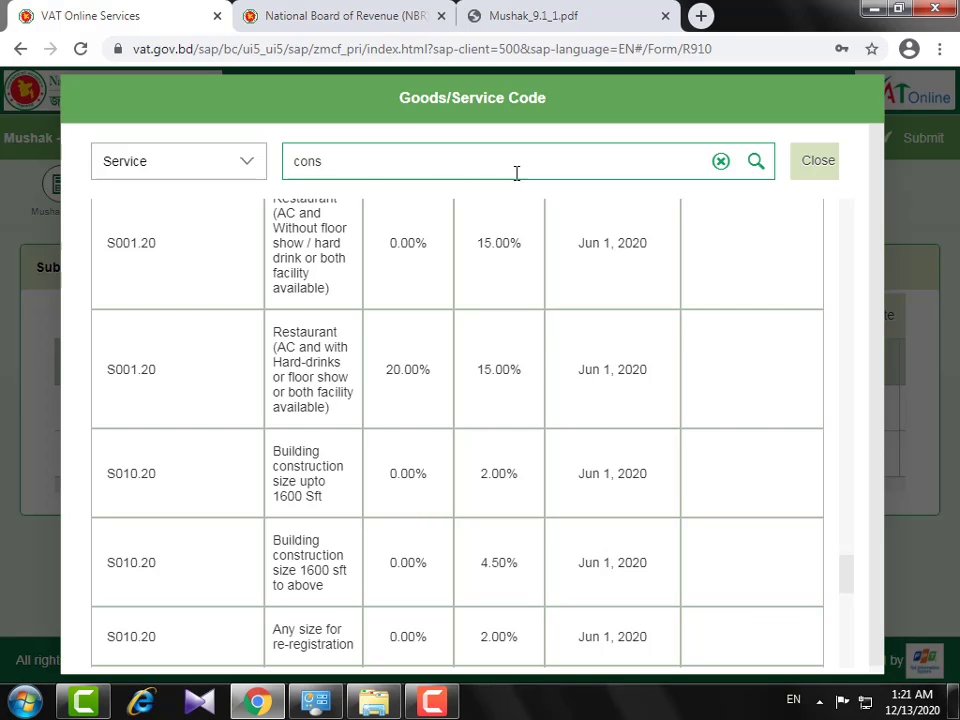
click(756, 161)
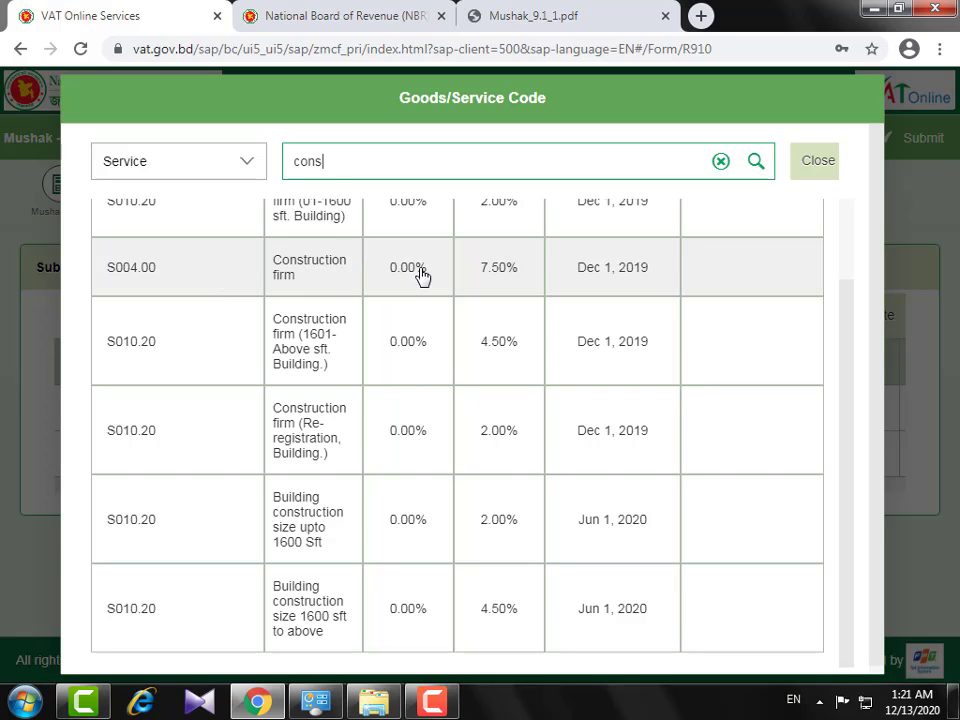
click(497, 275)
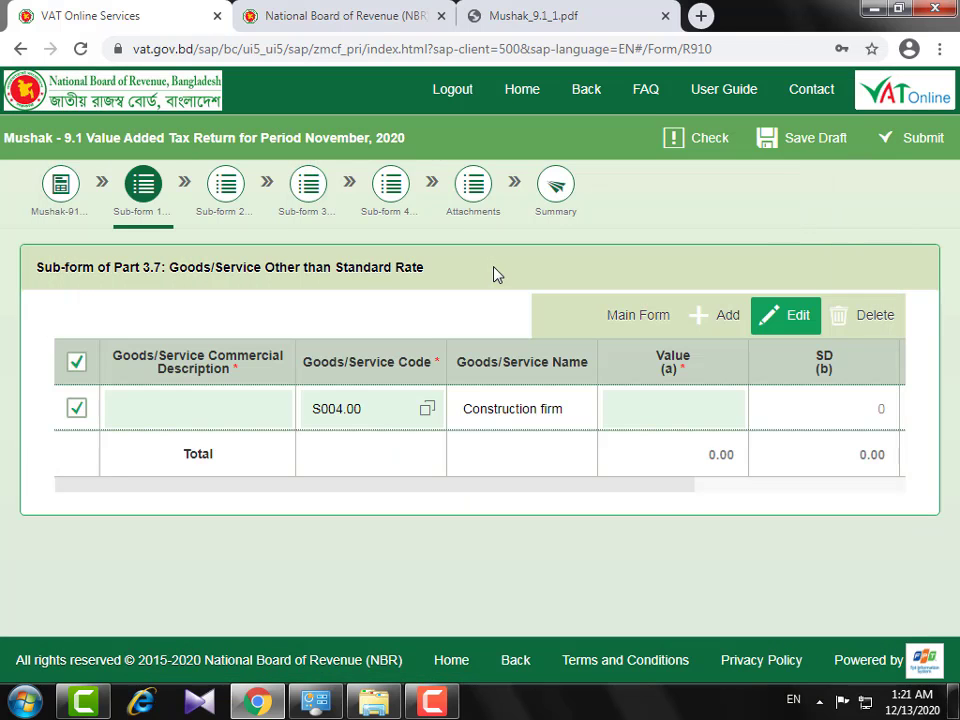
Enter "Sylhet City Corporations Work 2019-2020" as the row's goods/service commercial description
click(167, 414)
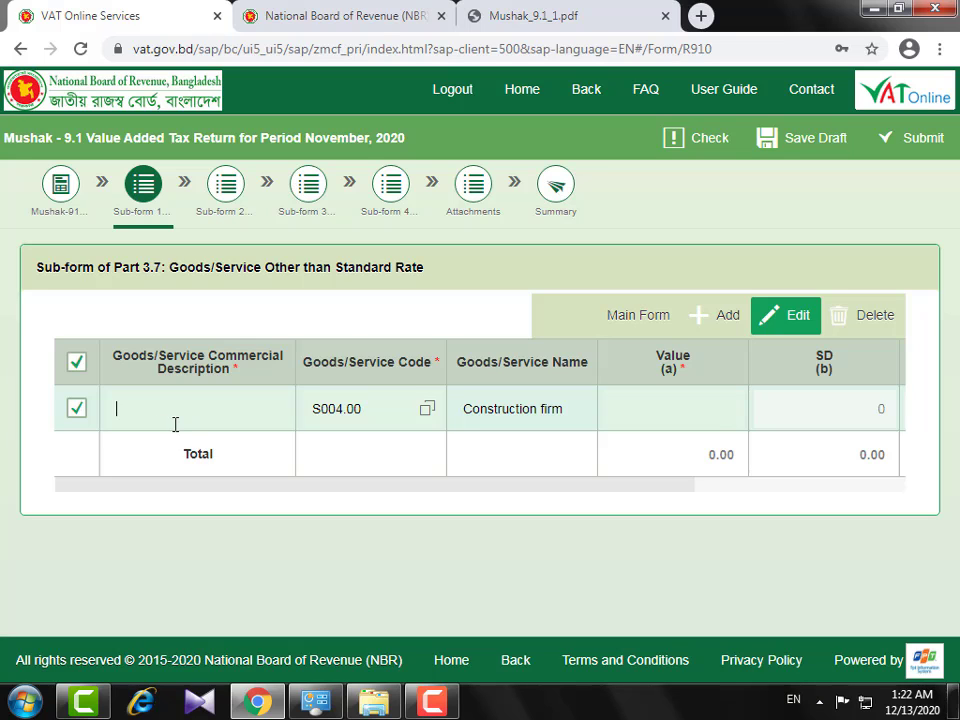
drag(330, 489, 296, 514)
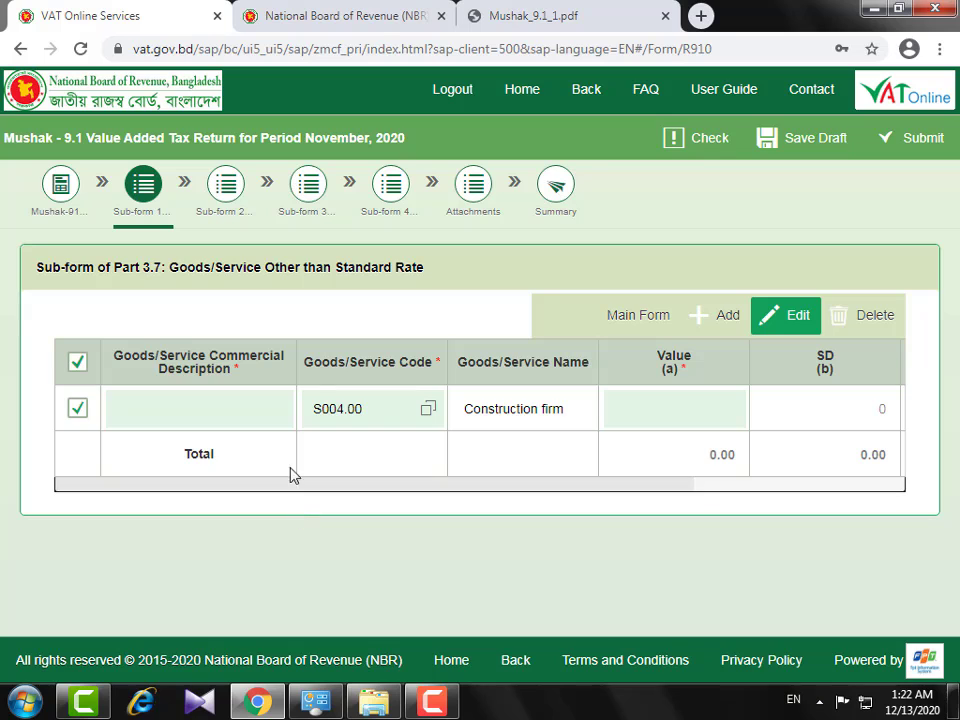
drag(238, 356, 242, 368)
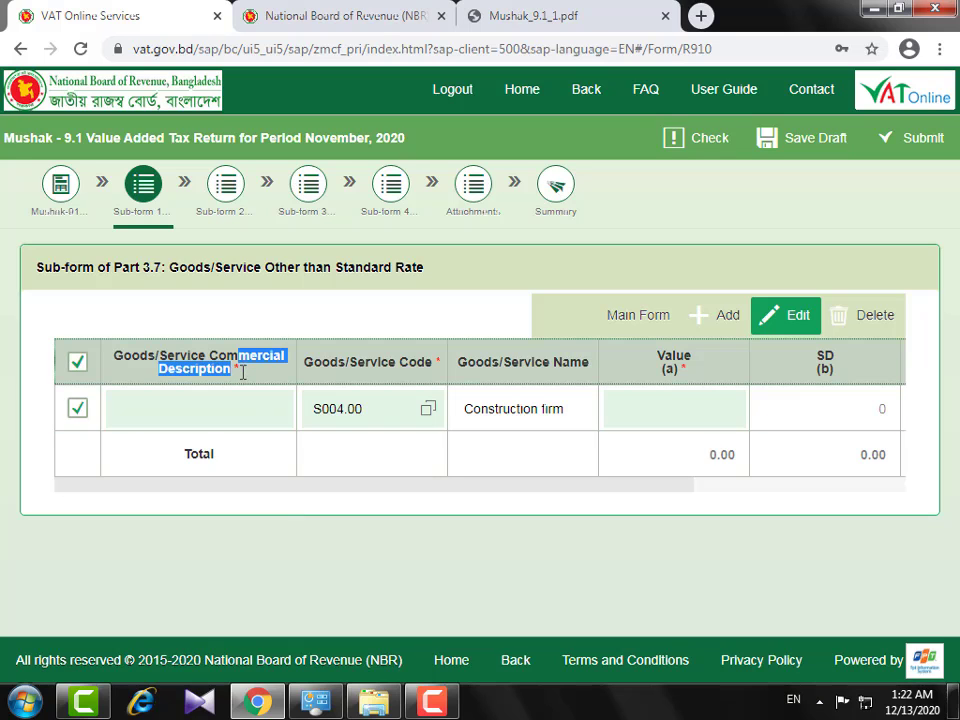
click(223, 368)
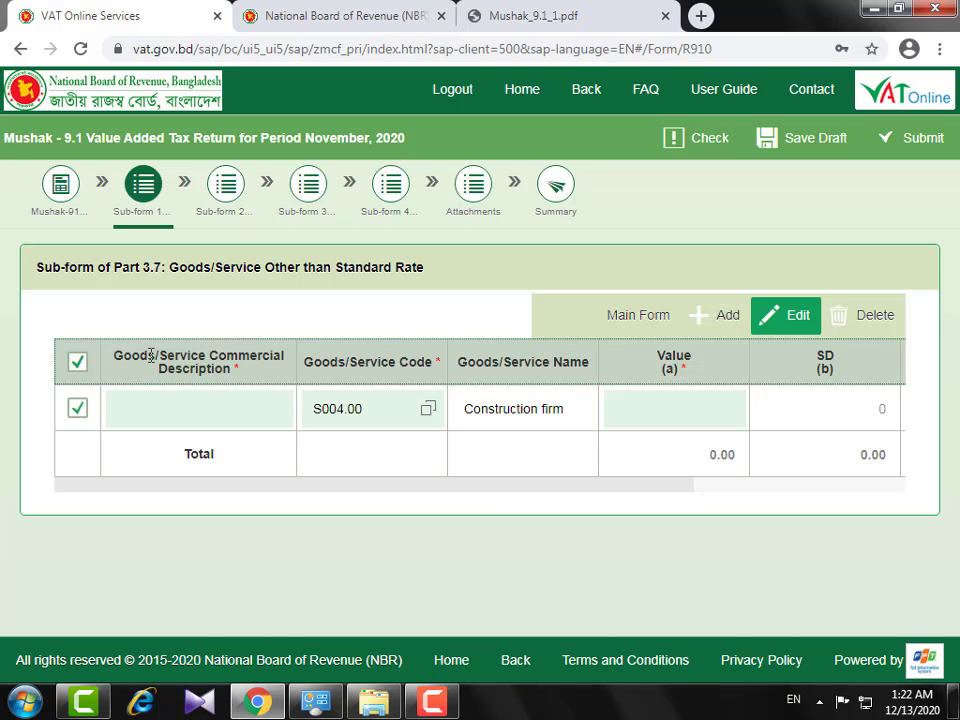
click(184, 410)
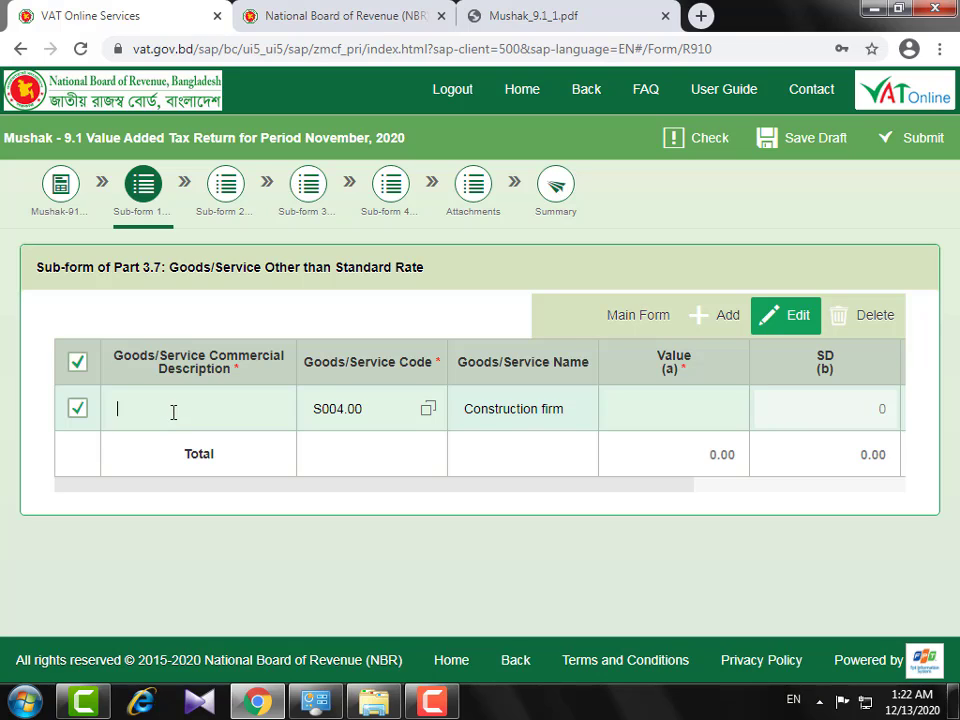
text(Construction firm)
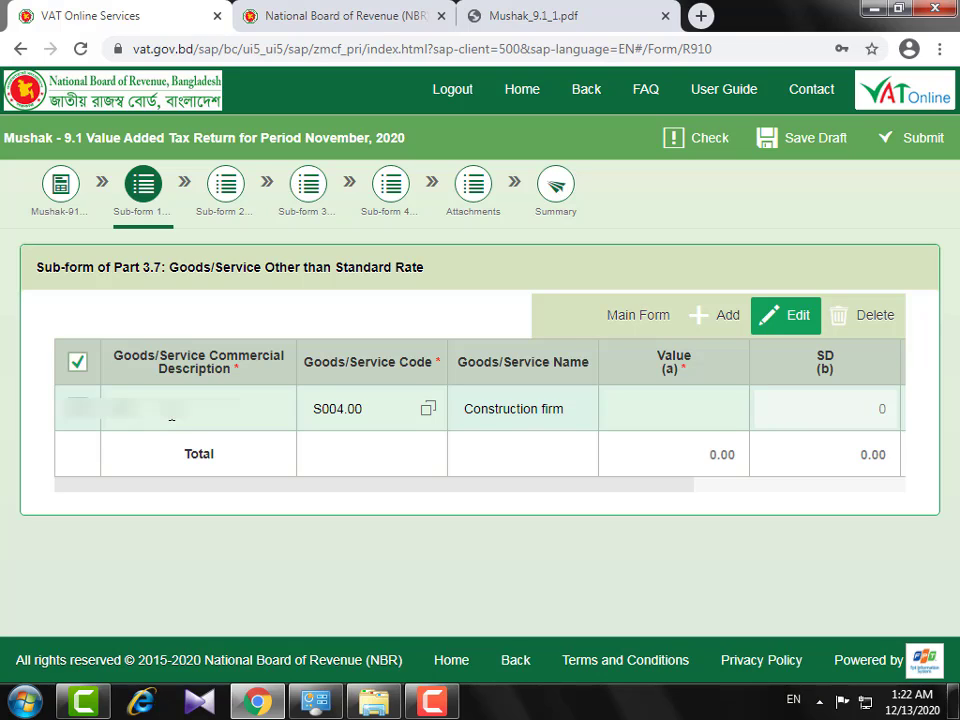
text(on)
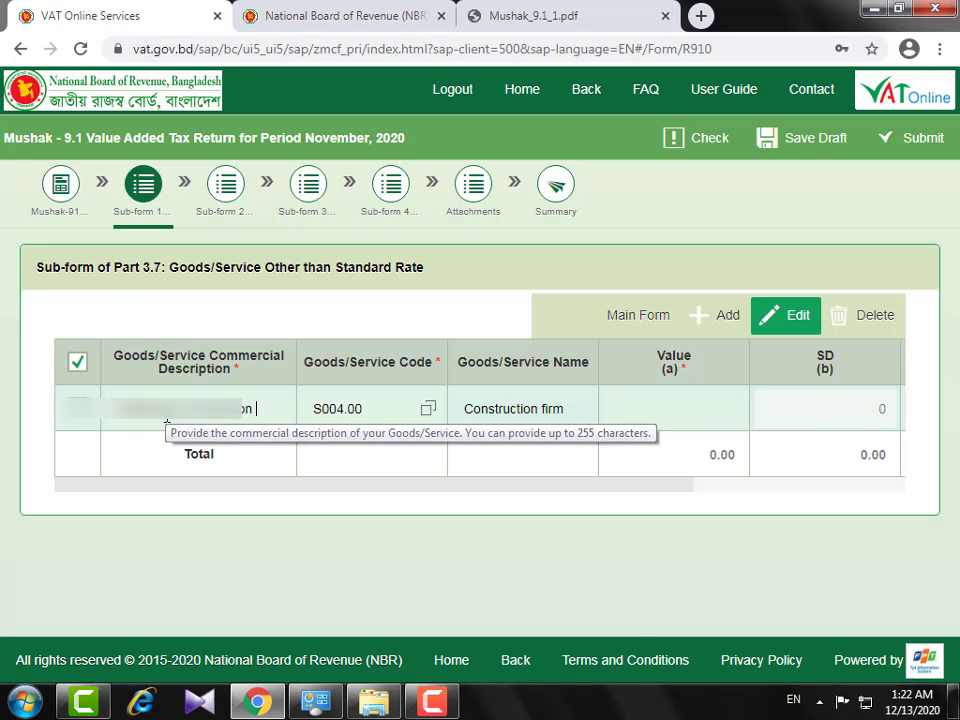
text(S Work)
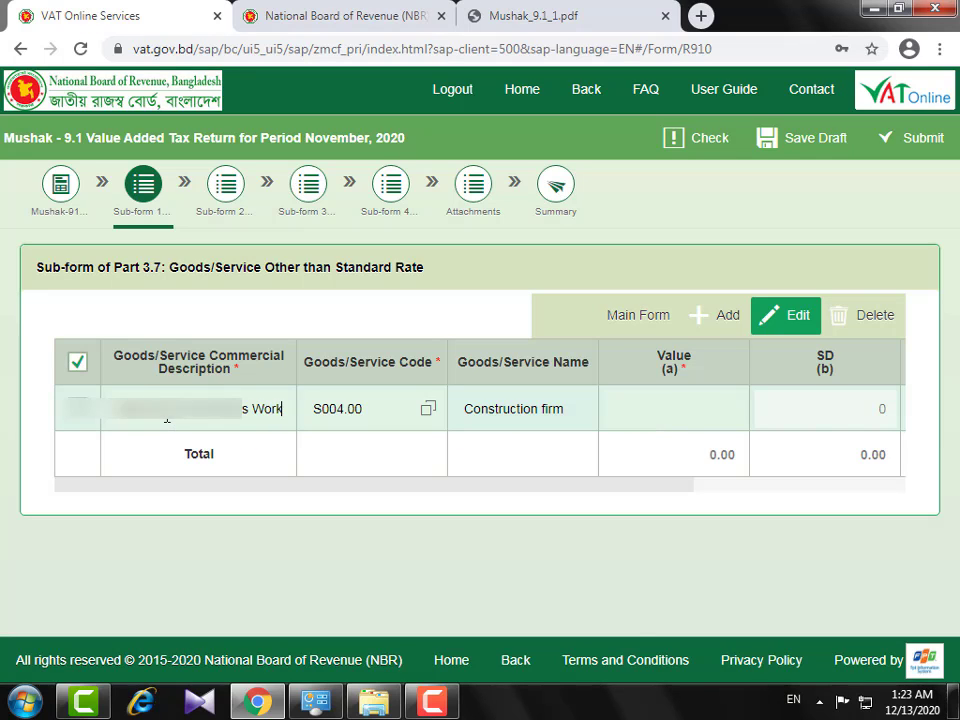
text( 2019-2)
text(020)
Set the Construction firm row's value to 278275 and commit the entry
drag(334, 490, 461, 448)
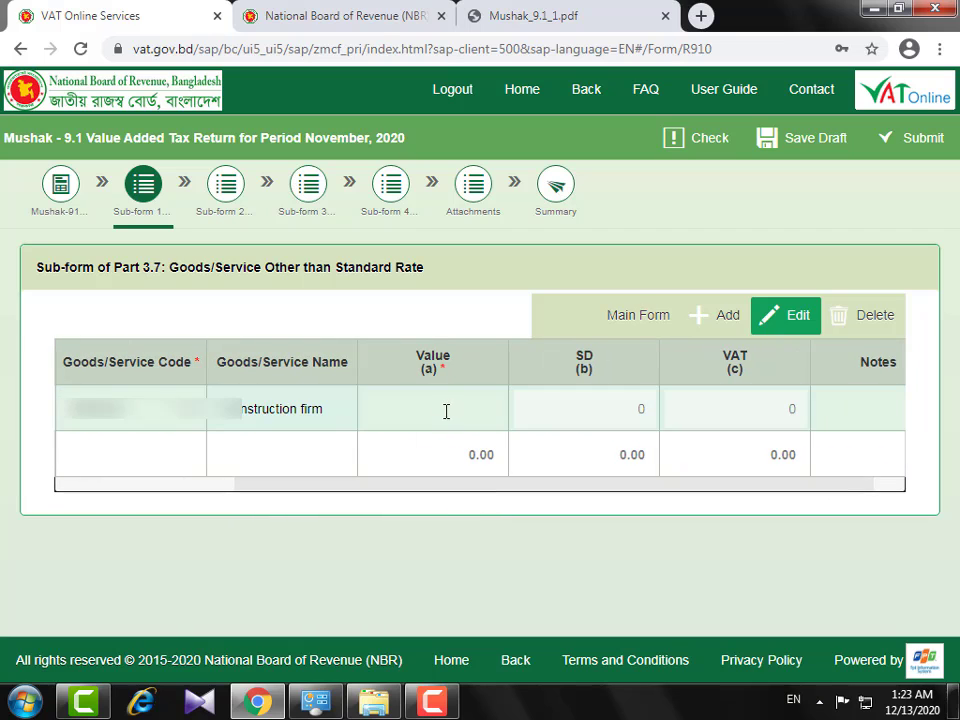
click(441, 414)
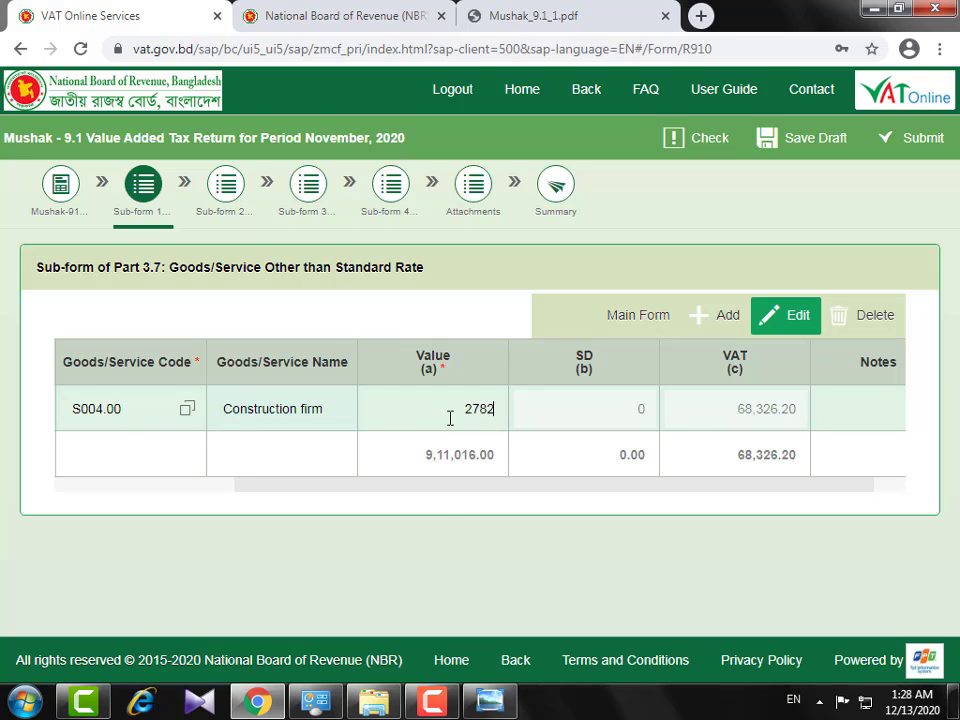
text(75)
click(700, 423)
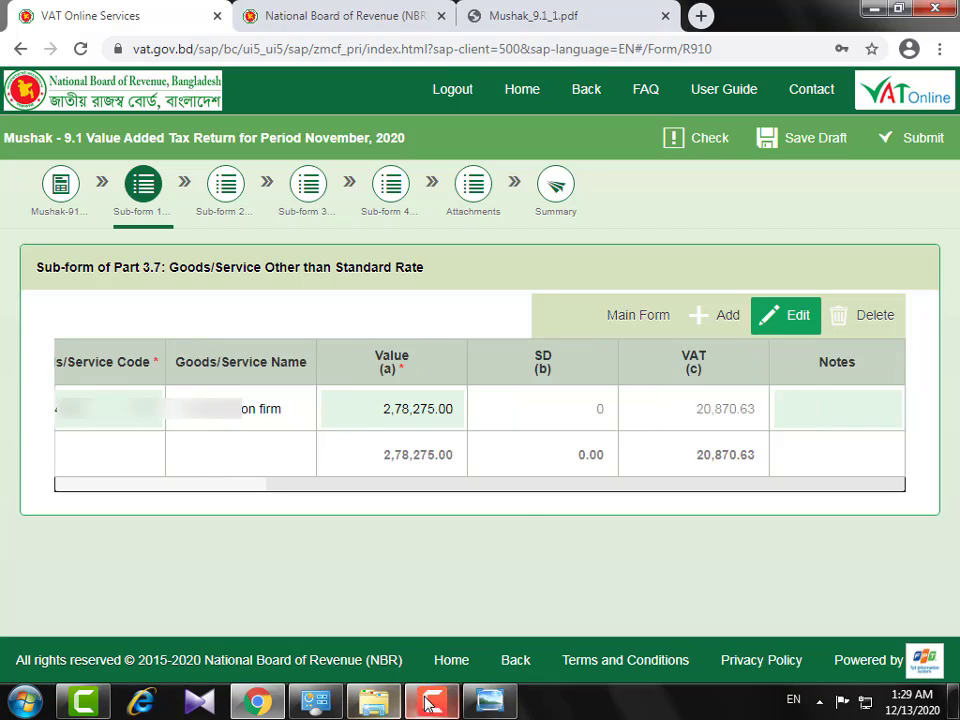
Review the row's goods/service code S004.00 in the code lookup under Service, and close the lookup without changing it
drag(530, 485, 236, 525)
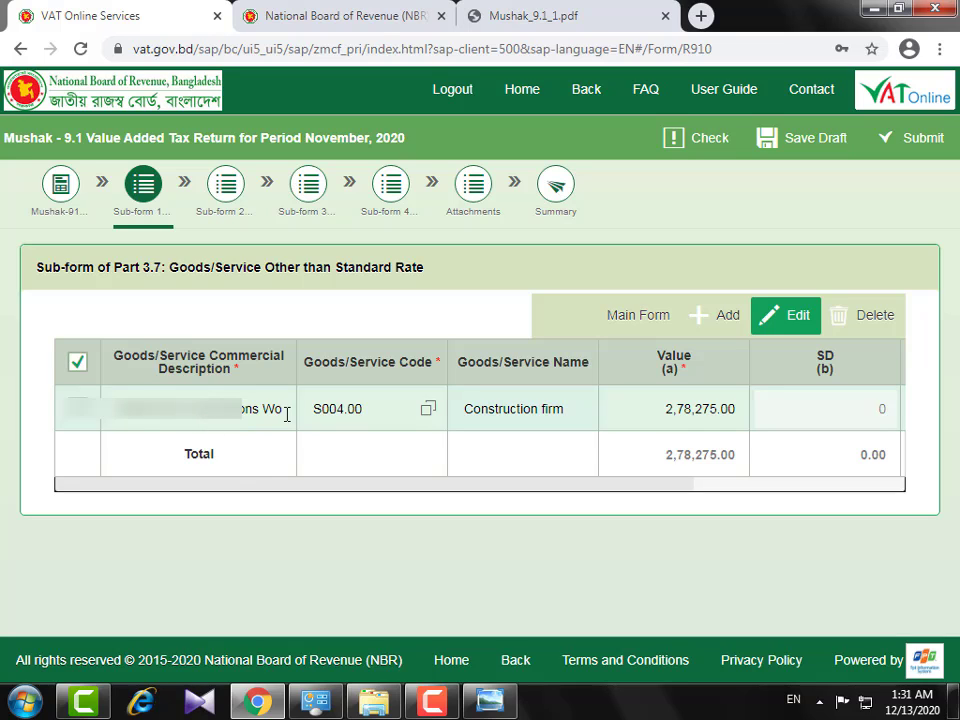
drag(330, 489, 371, 489)
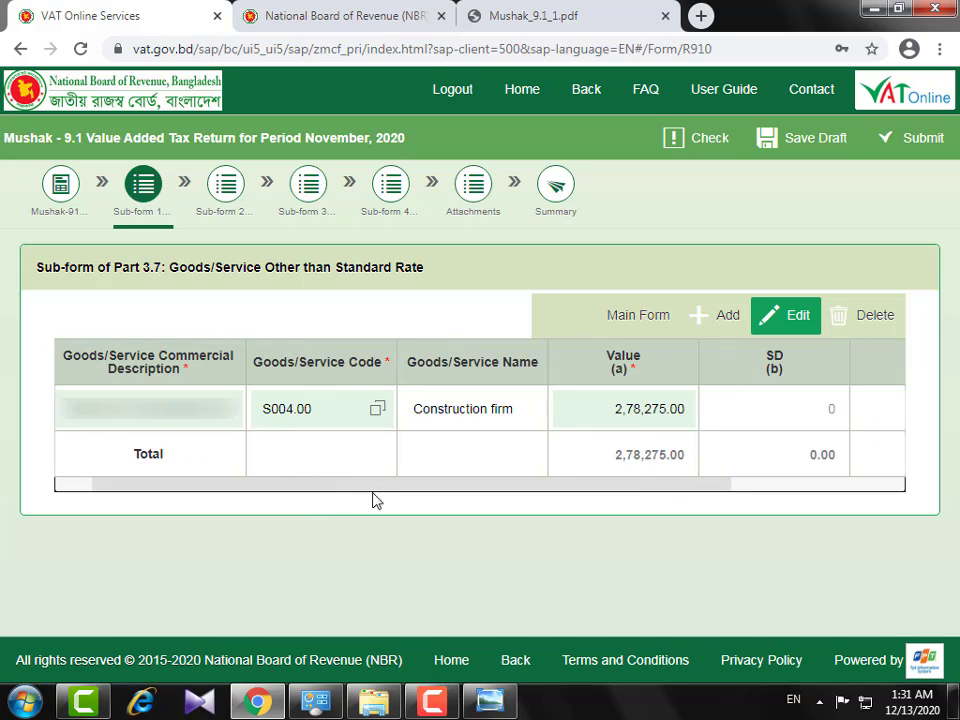
click(378, 411)
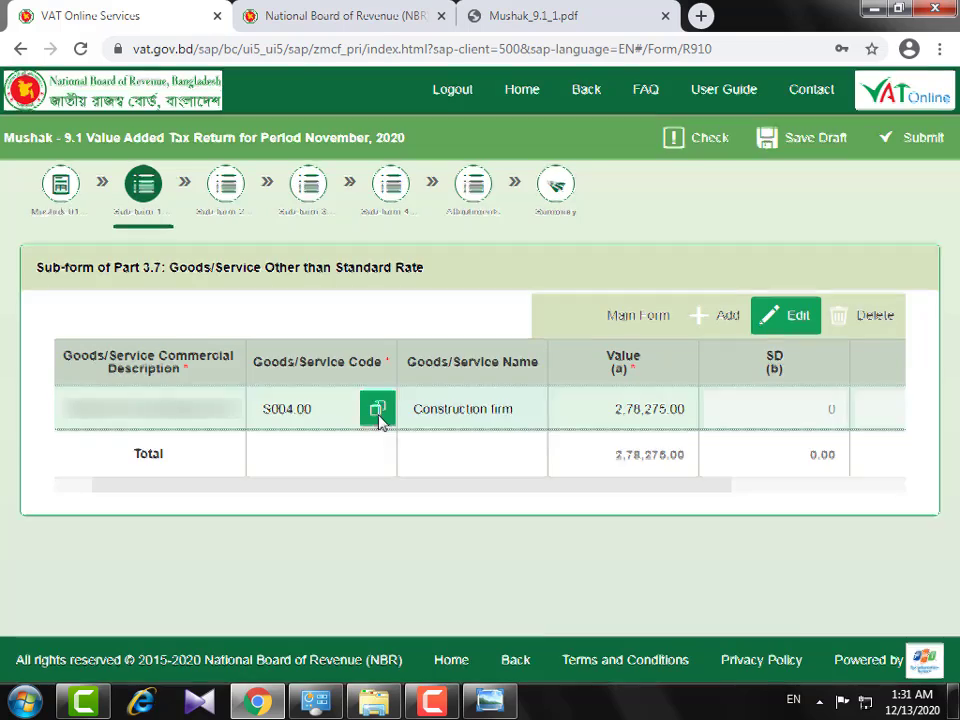
click(252, 168)
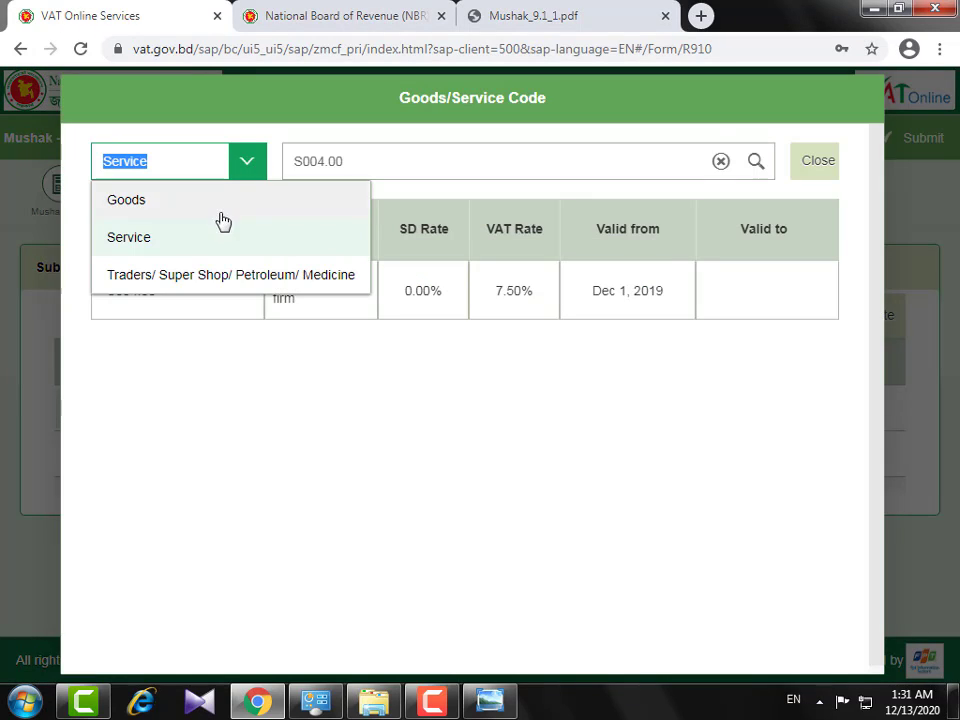
click(171, 245)
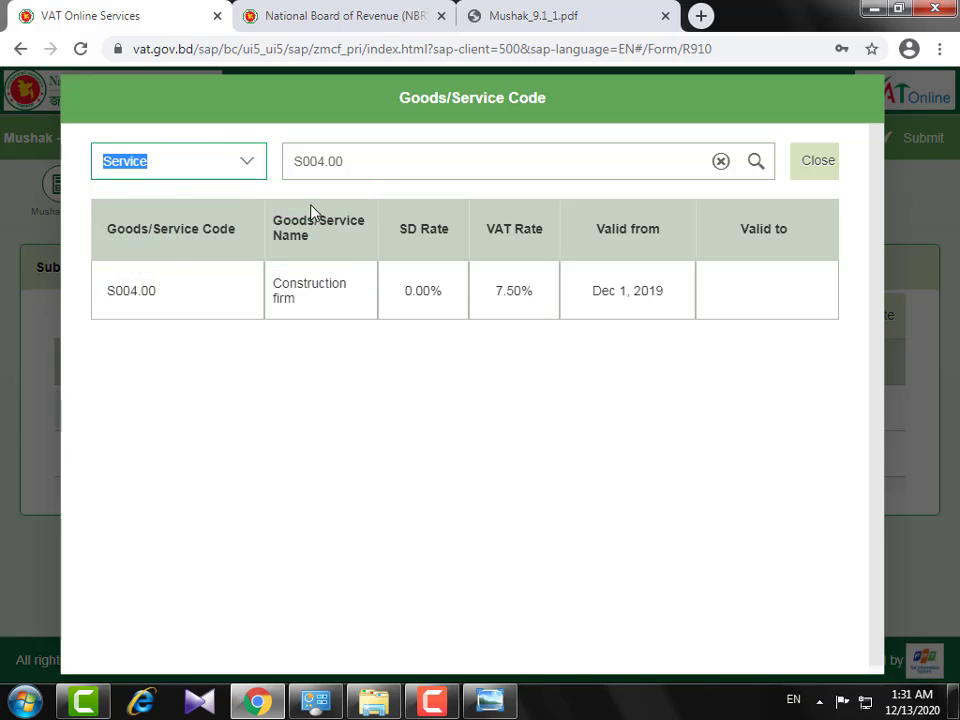
click(440, 156)
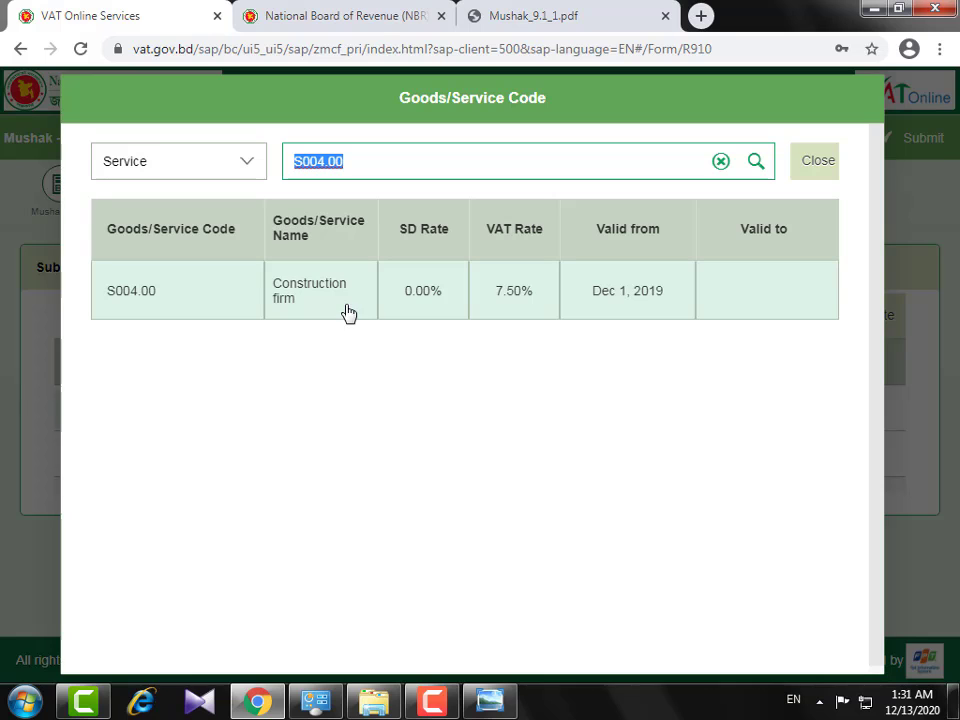
click(820, 168)
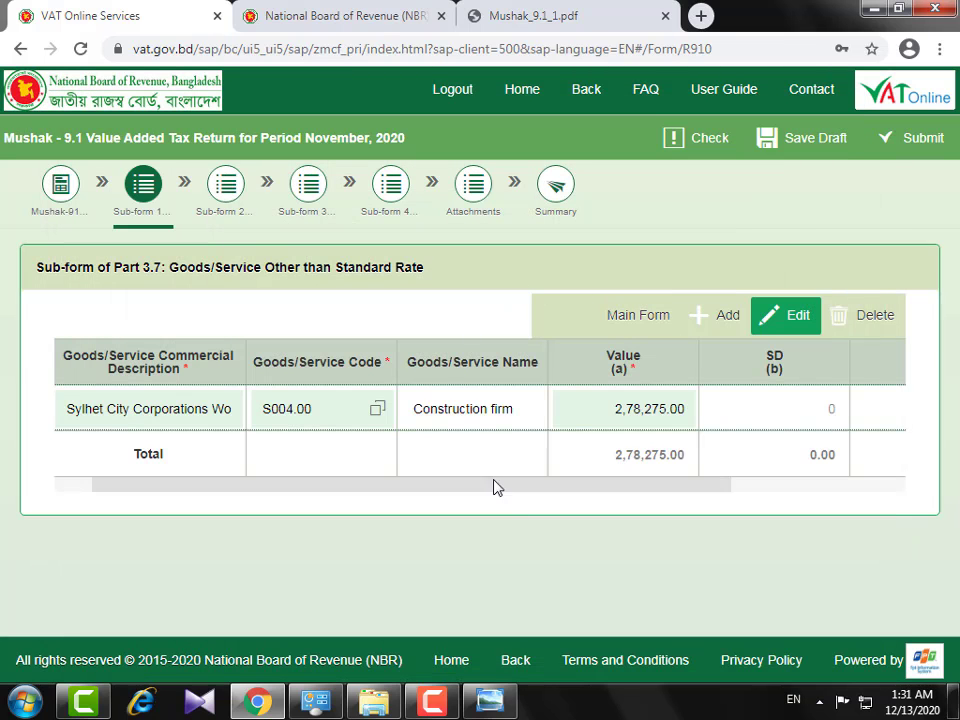
Examine the Value, SD, VAT and Notes columns of the Construction firm row, highlighting its value
drag(459, 491, 606, 497)
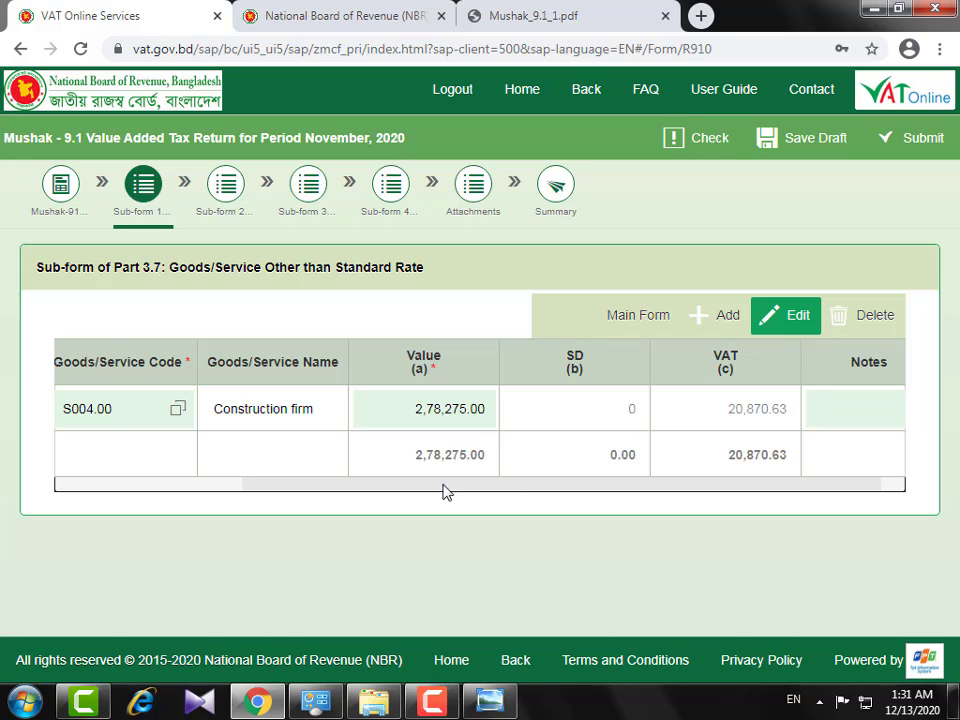
drag(450, 484, 505, 489)
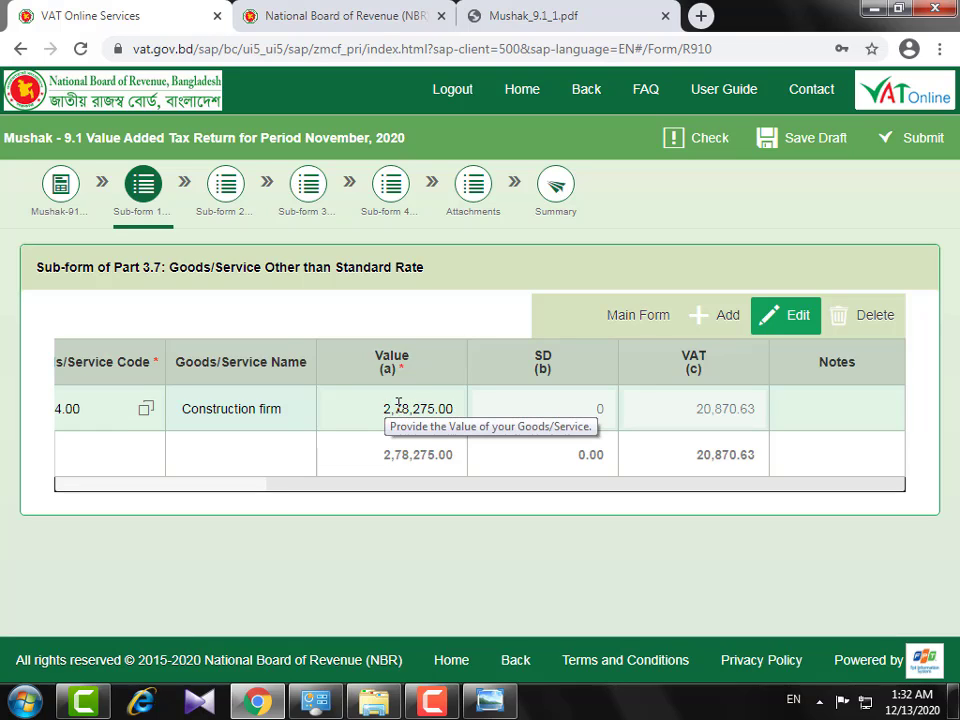
drag(377, 404, 480, 409)
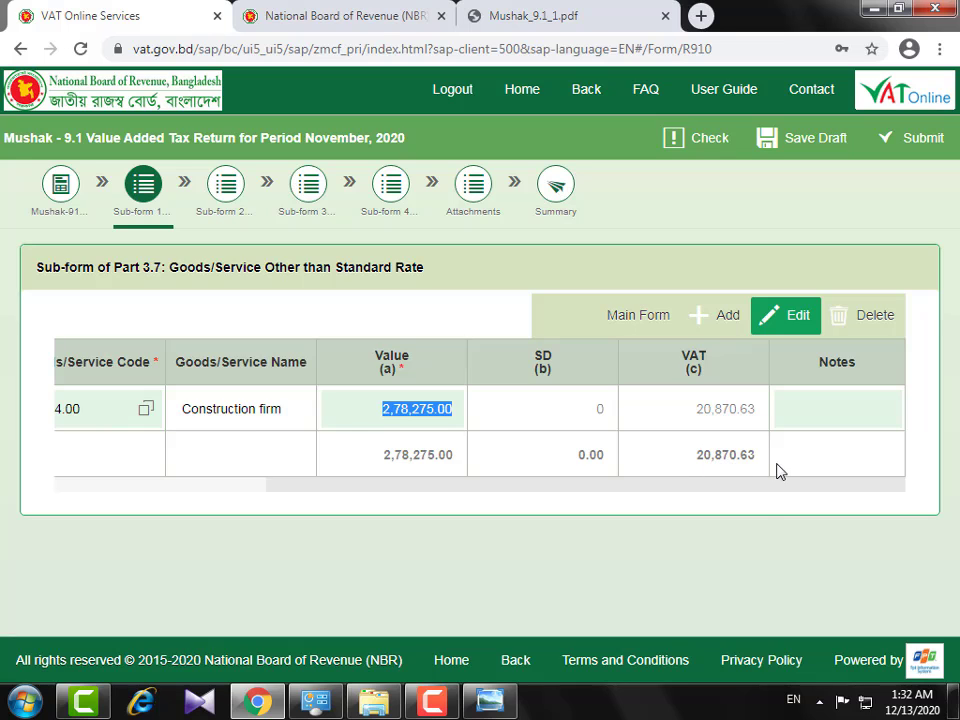
Select the Construction firm row and delete it from the Part 3.7 sub-form
drag(791, 490, 118, 452)
click(78, 410)
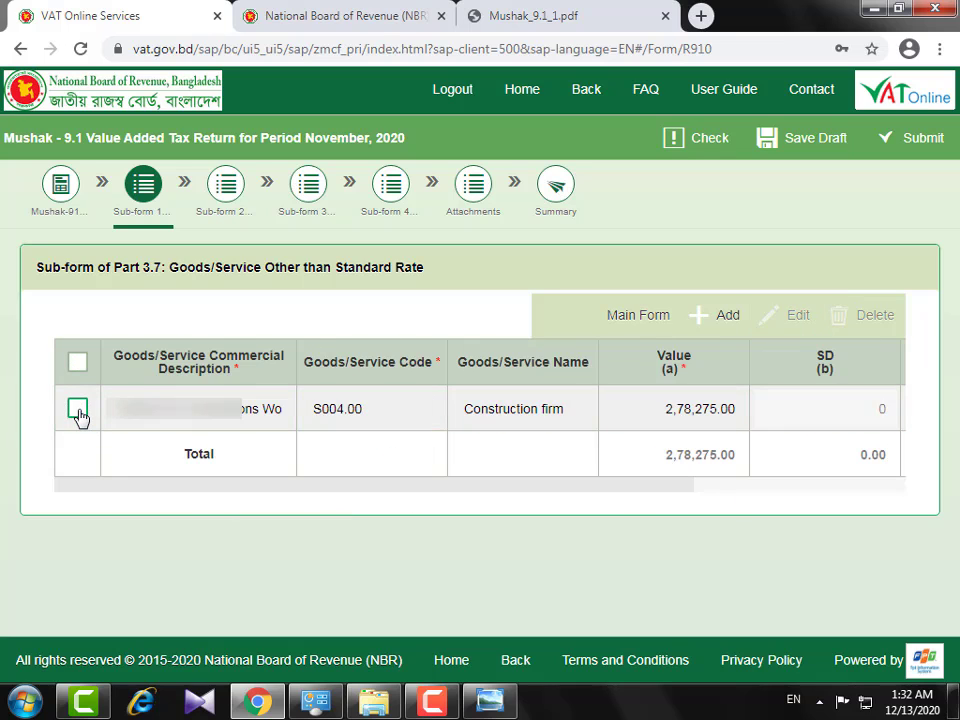
click(78, 410)
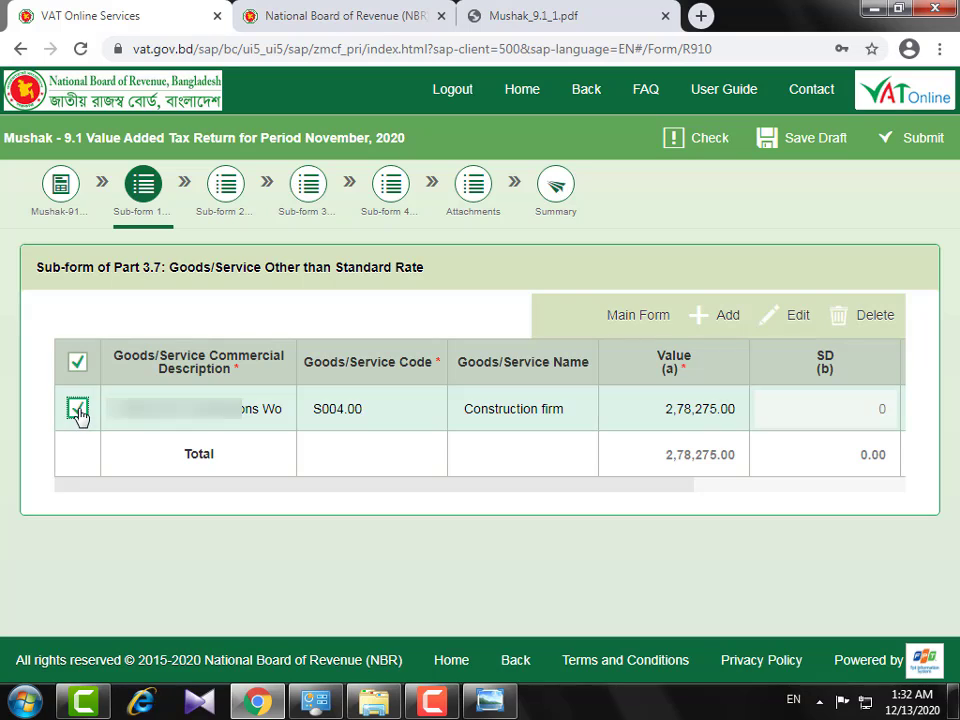
click(879, 320)
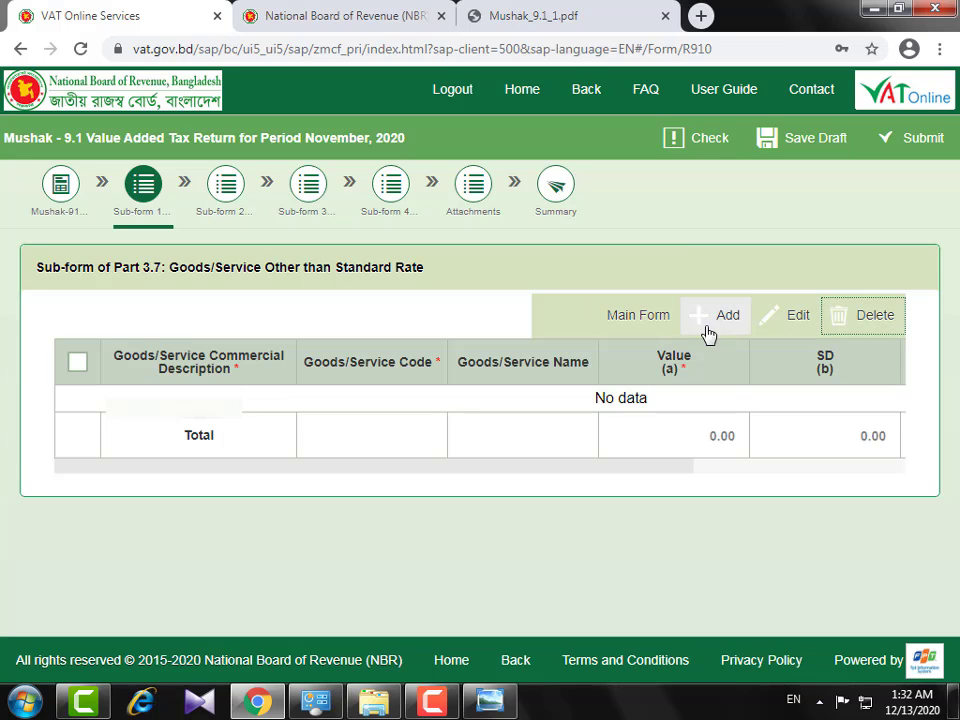
Add a row to the Part 3.7 sub-form with the commercial description "Sylhet City Corporations Work 2019-2020"
drag(409, 474, 270, 514)
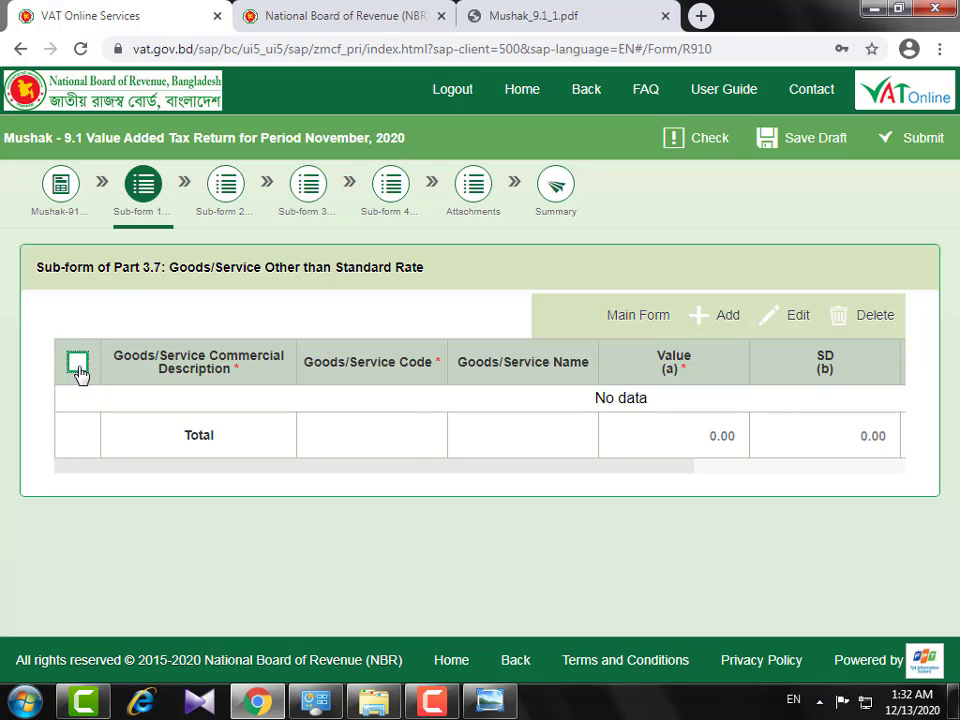
click(727, 333)
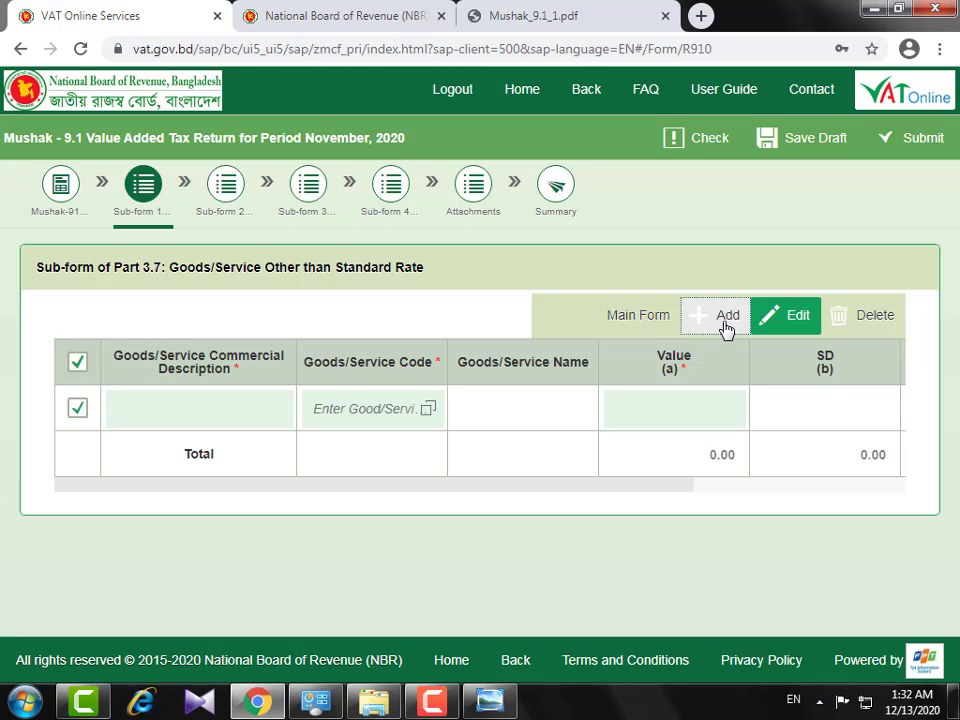
click(205, 392)
key(ctrl+v)
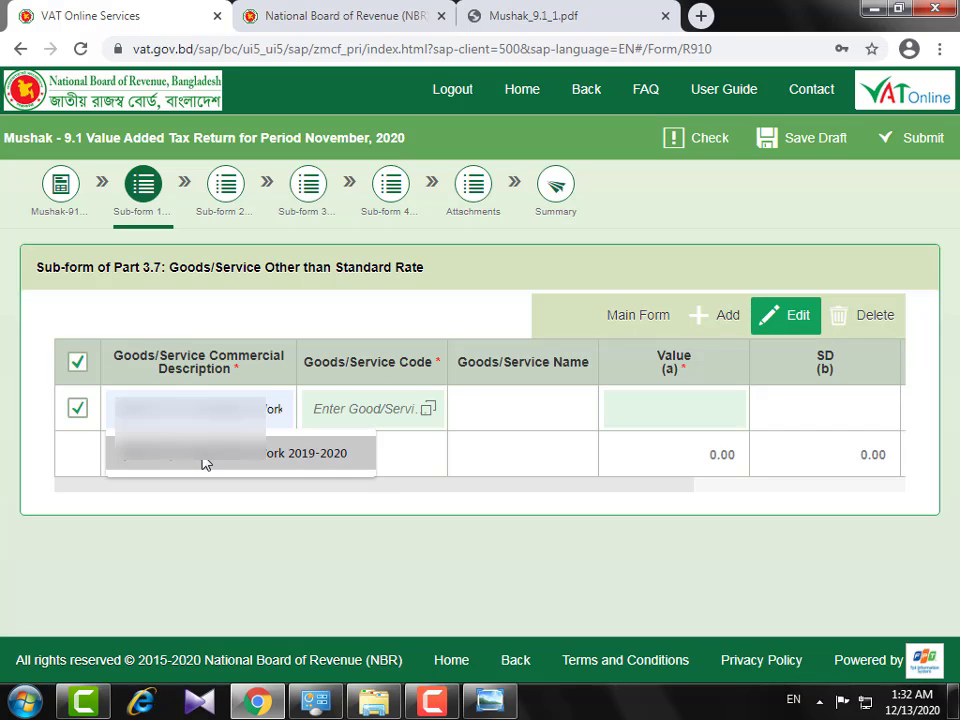
click(205, 463)
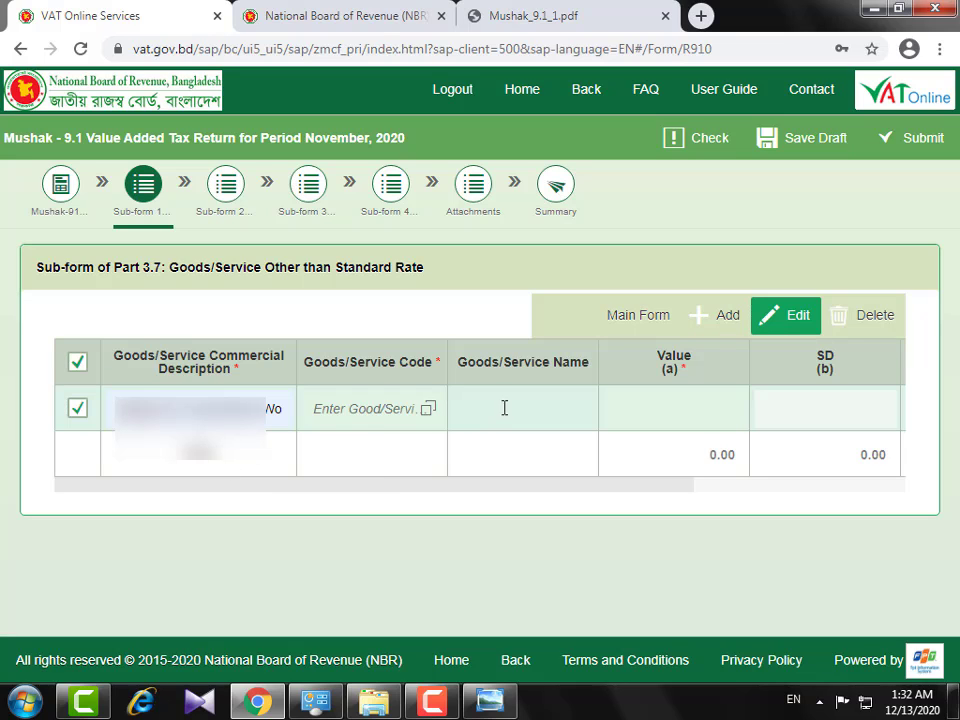
Search the service codes for "cons" and assign S004.00 Construction firm with the 7.50% VAT rate to the row
click(428, 409)
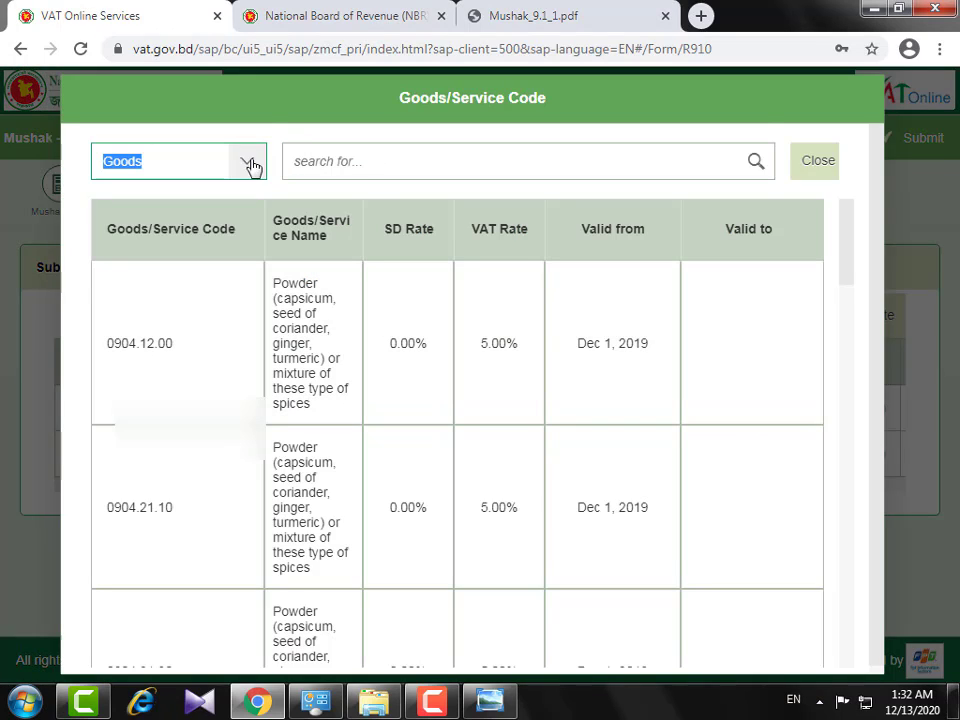
click(251, 167)
click(199, 240)
click(440, 164)
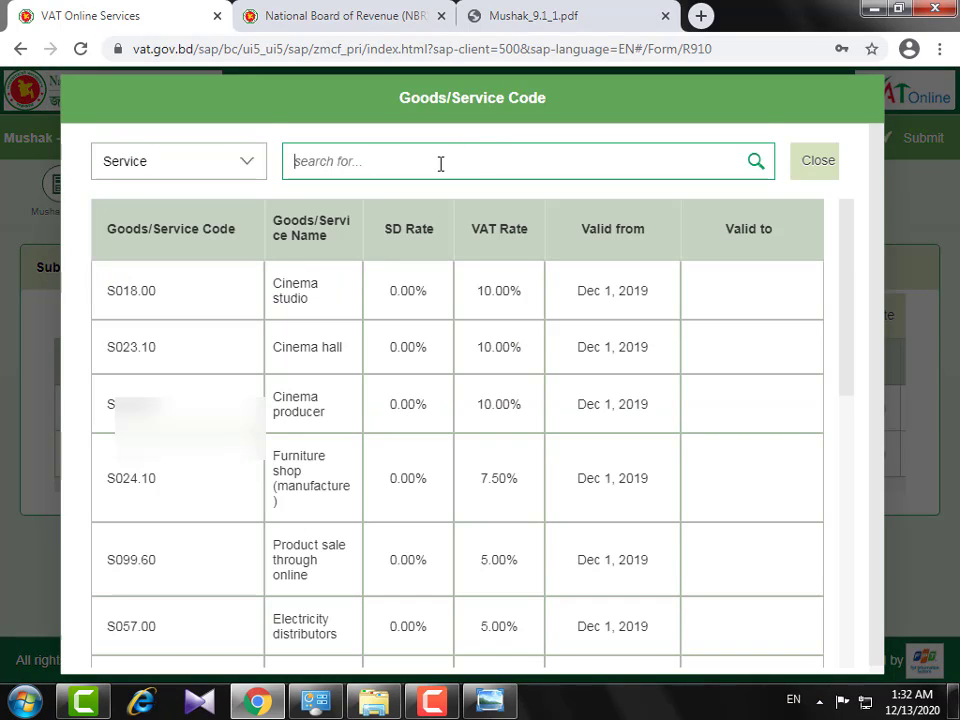
text(c)
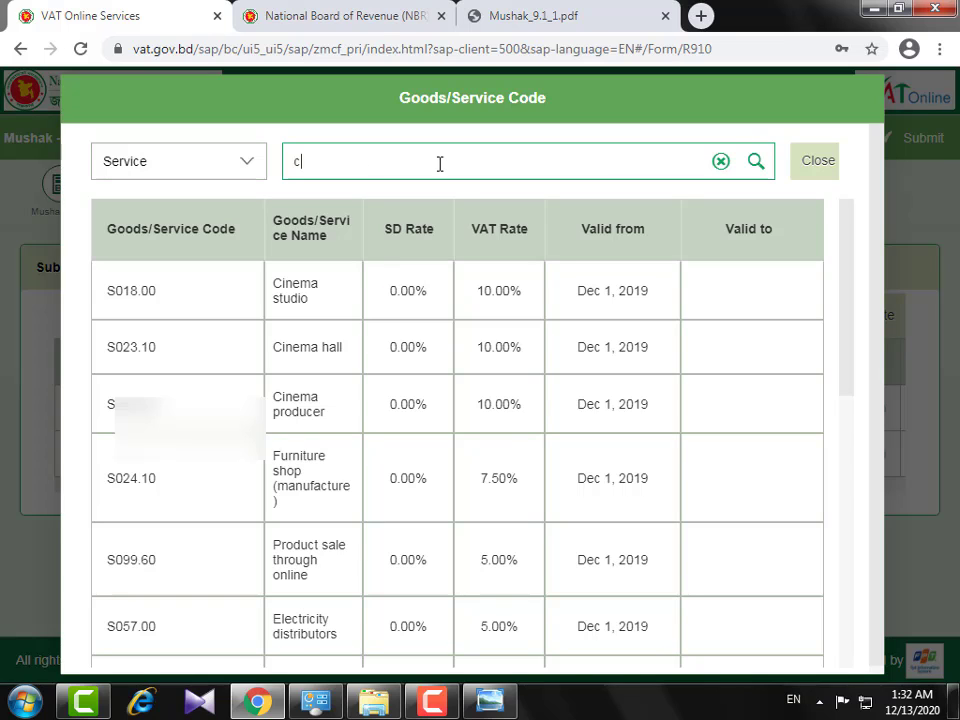
text(ons)
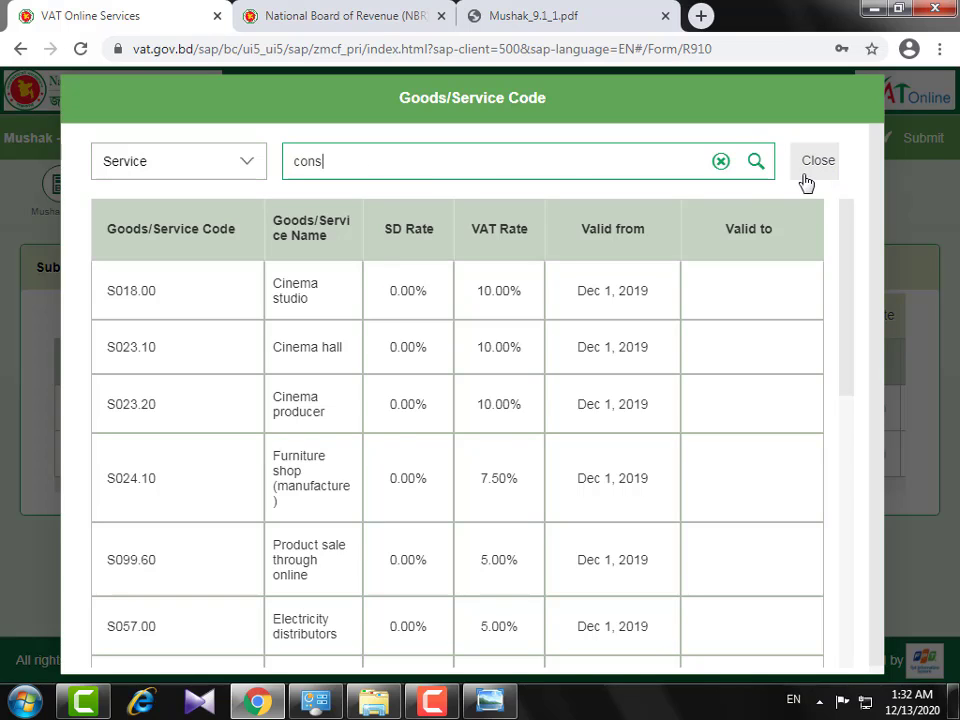
click(757, 167)
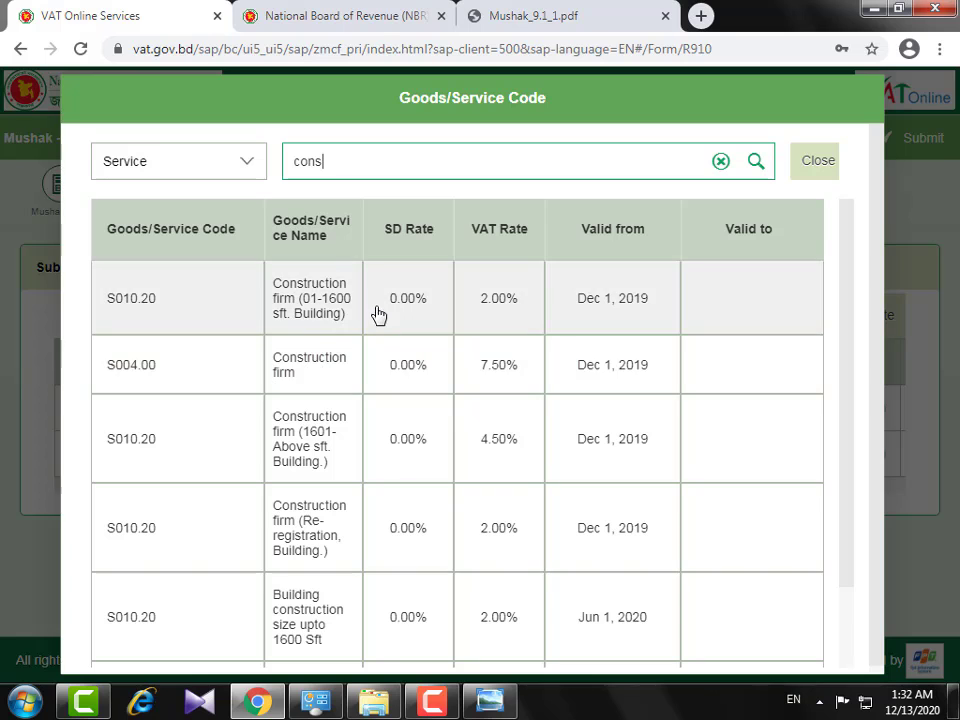
click(331, 383)
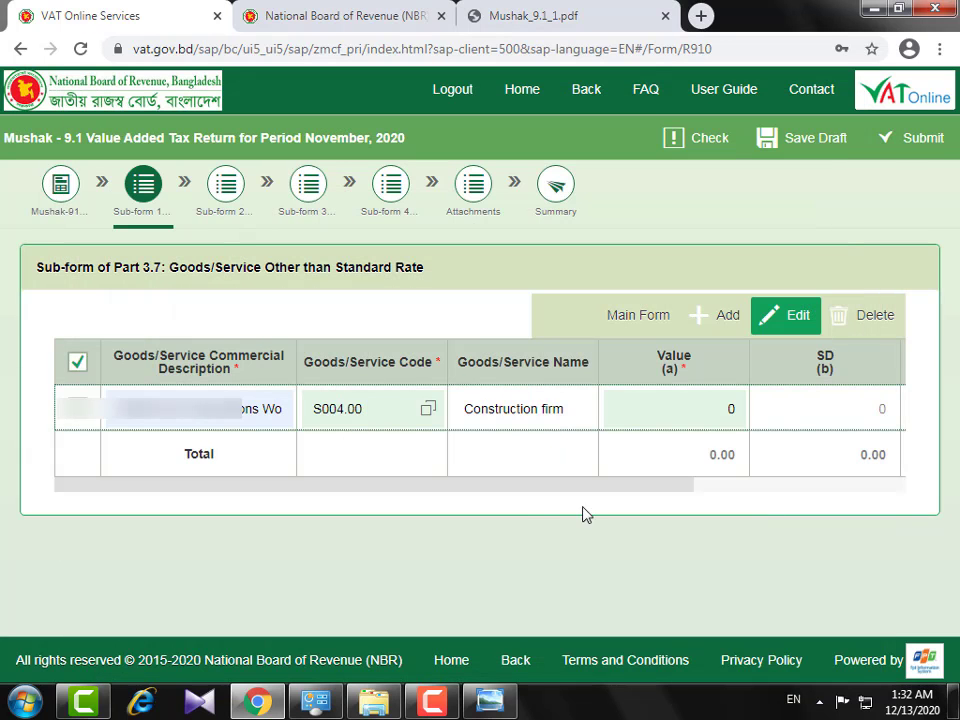
Set the construction firm row's value to 278275
drag(484, 489, 574, 448)
click(553, 411)
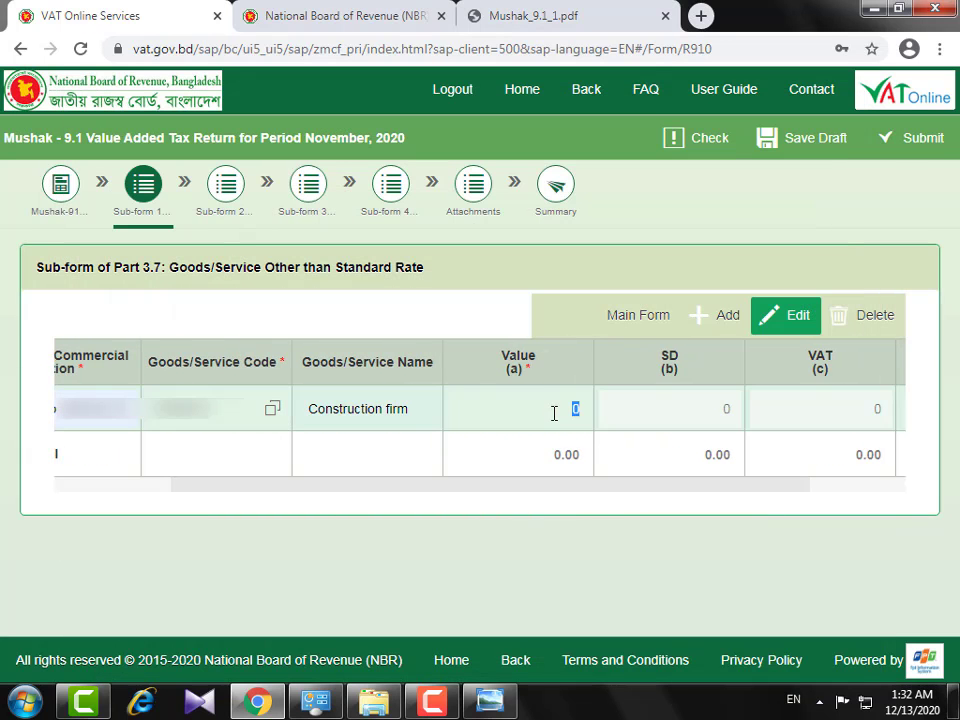
text(278275)
click(658, 418)
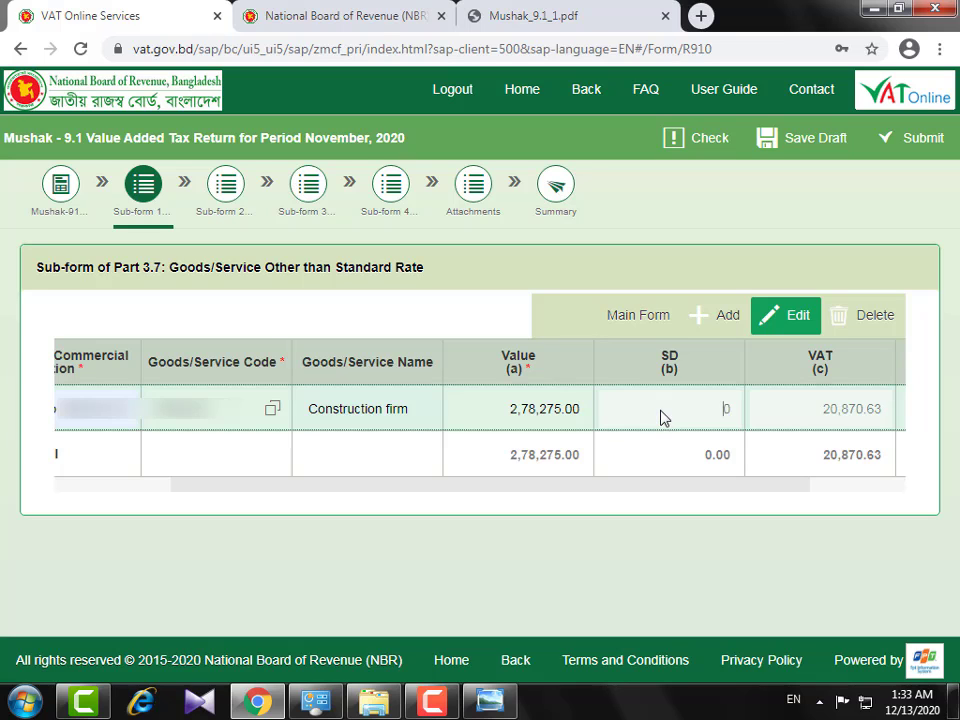
drag(697, 494, 478, 507)
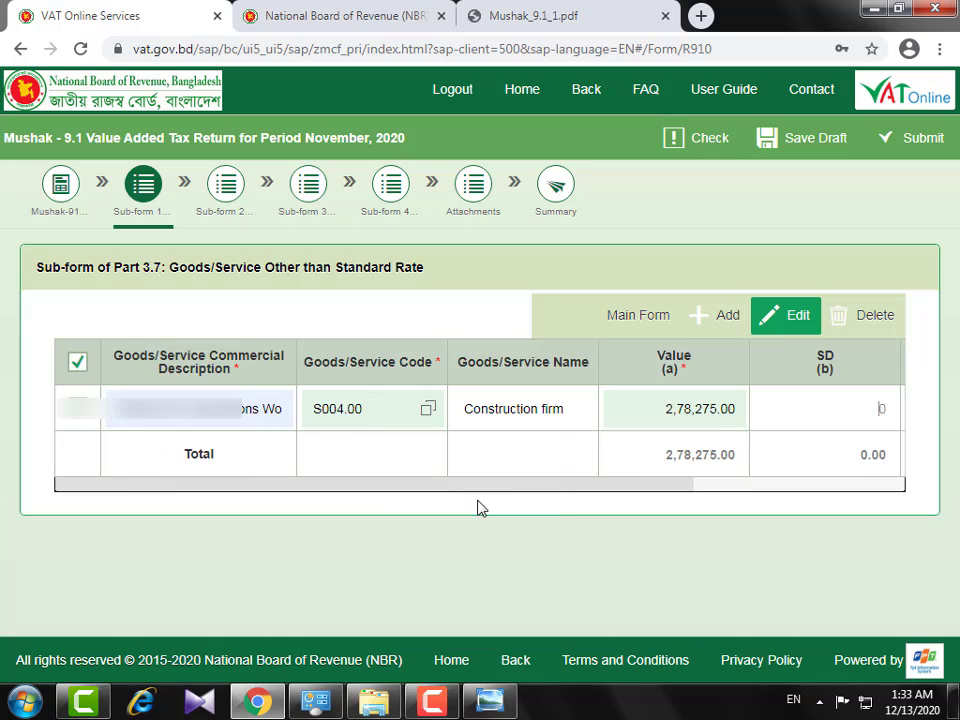
Add a second sub-form row with the same "Sylhet City Corporations Work 2019-2020" commercial description
click(724, 320)
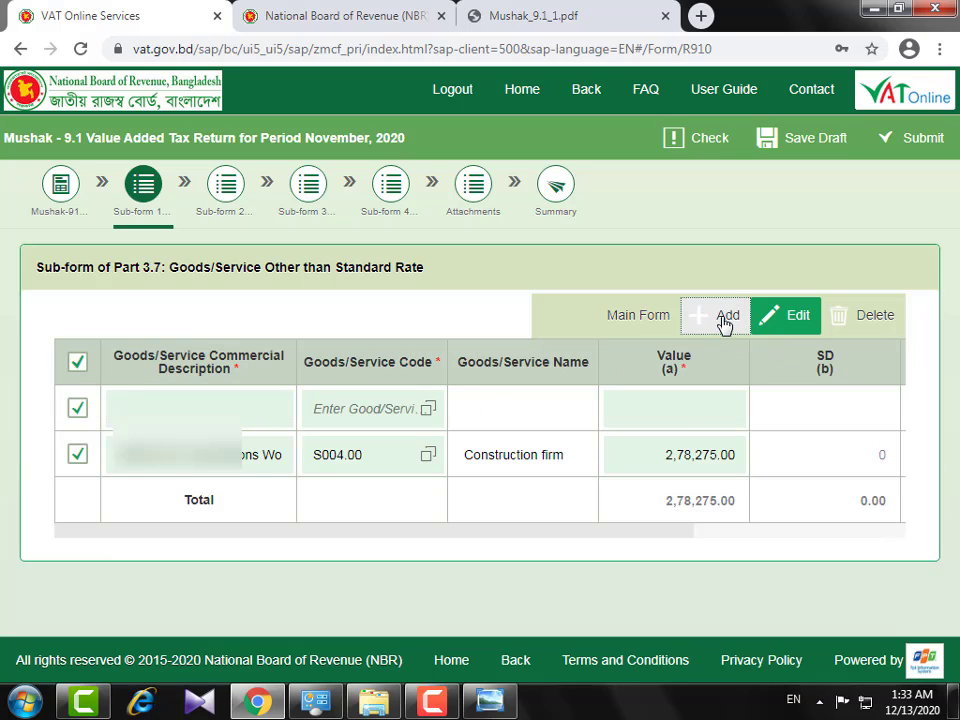
double_click(150, 409)
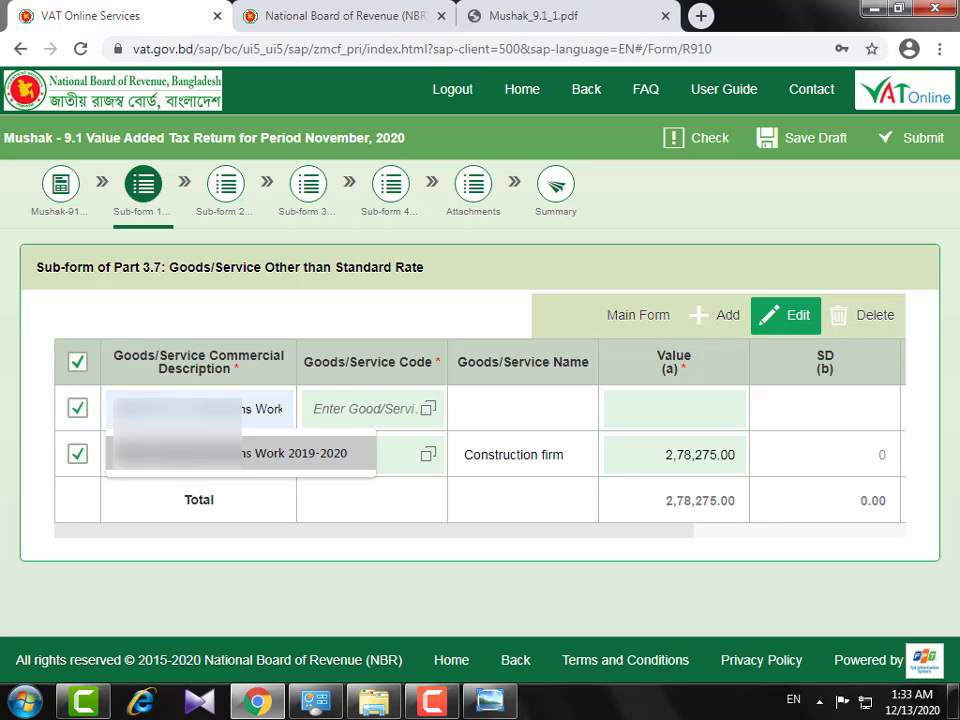
click(311, 452)
Look up "constr" among the service codes and assign S004.00 Construction firm at 7.50% VAT to the new row
click(360, 410)
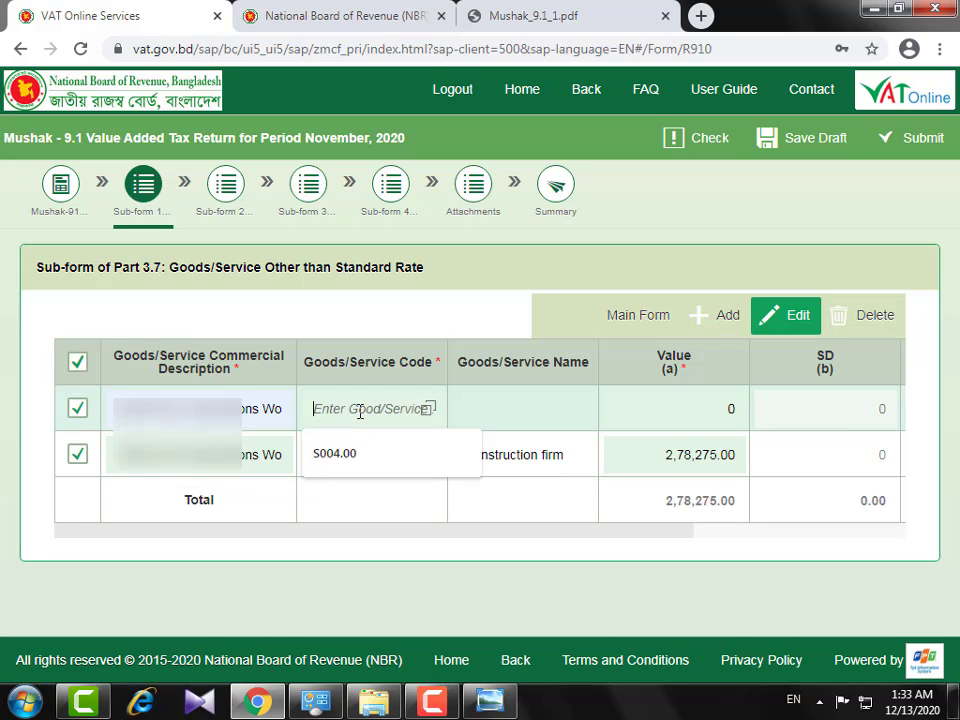
click(358, 452)
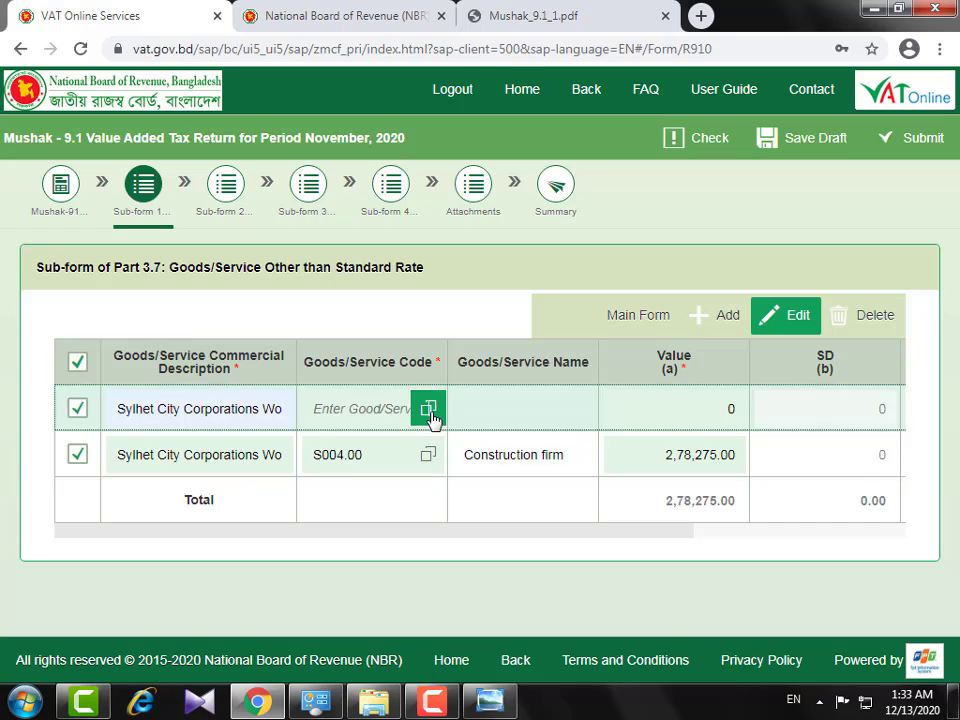
click(432, 418)
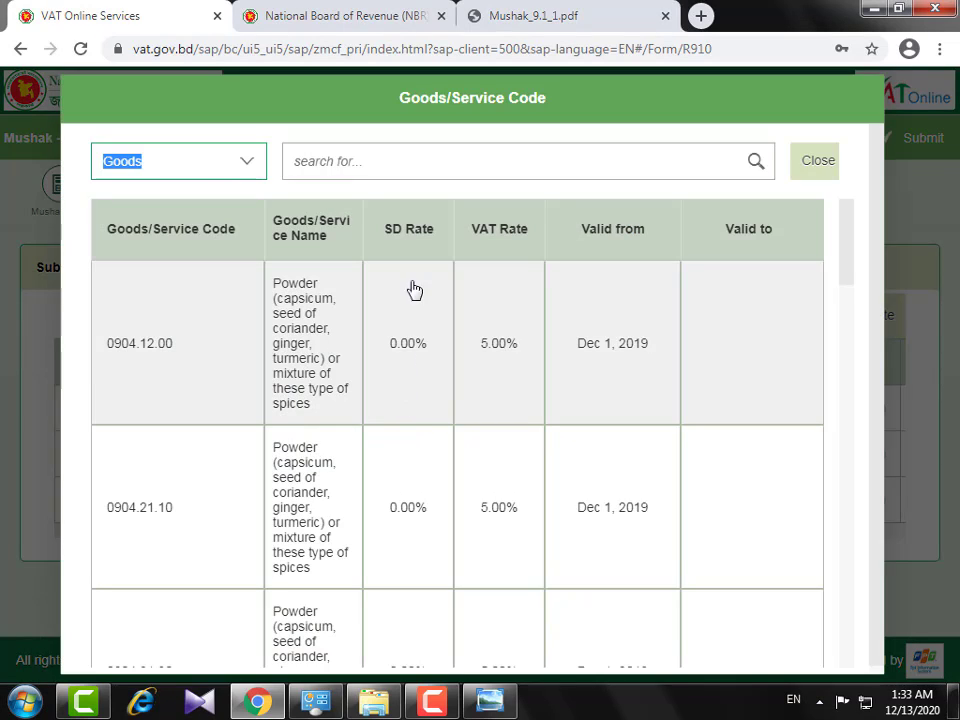
click(258, 166)
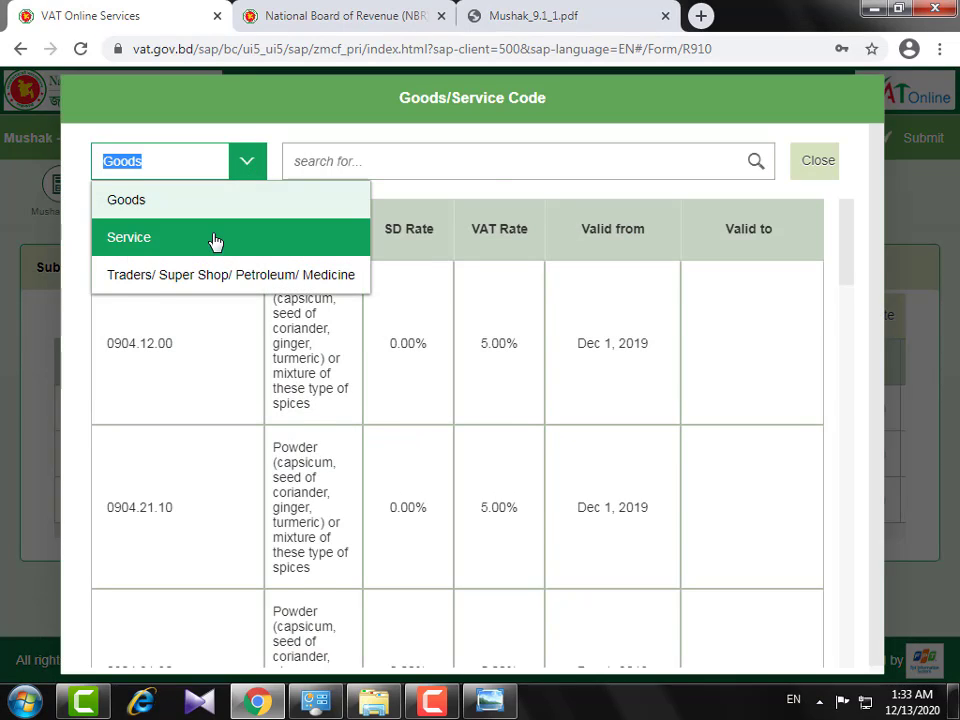
click(216, 238)
click(454, 165)
text(constr)
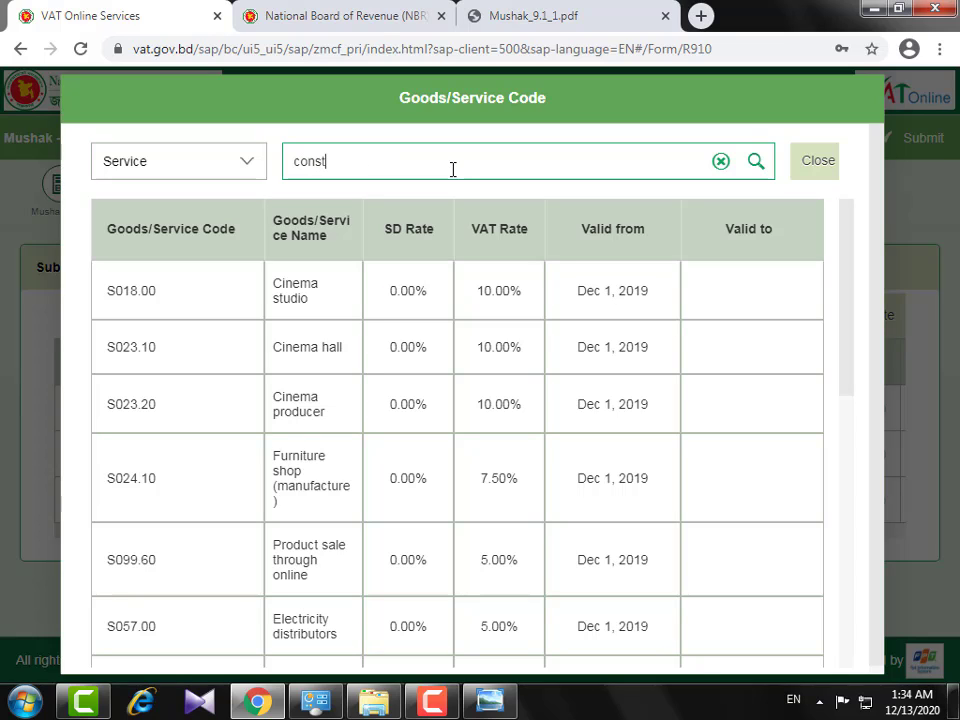
click(756, 162)
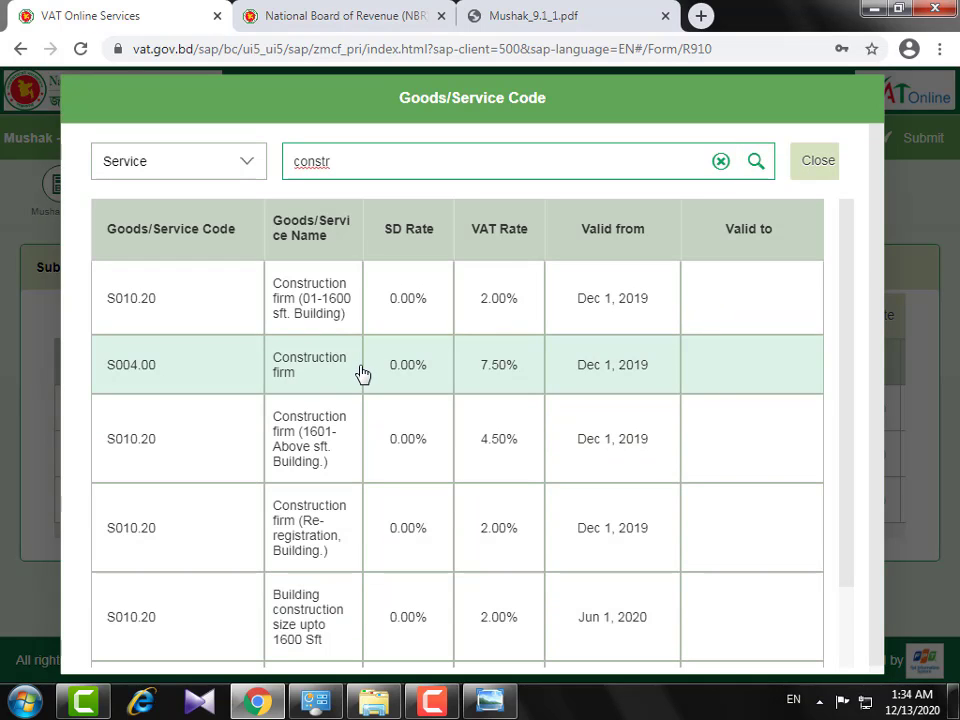
click(360, 372)
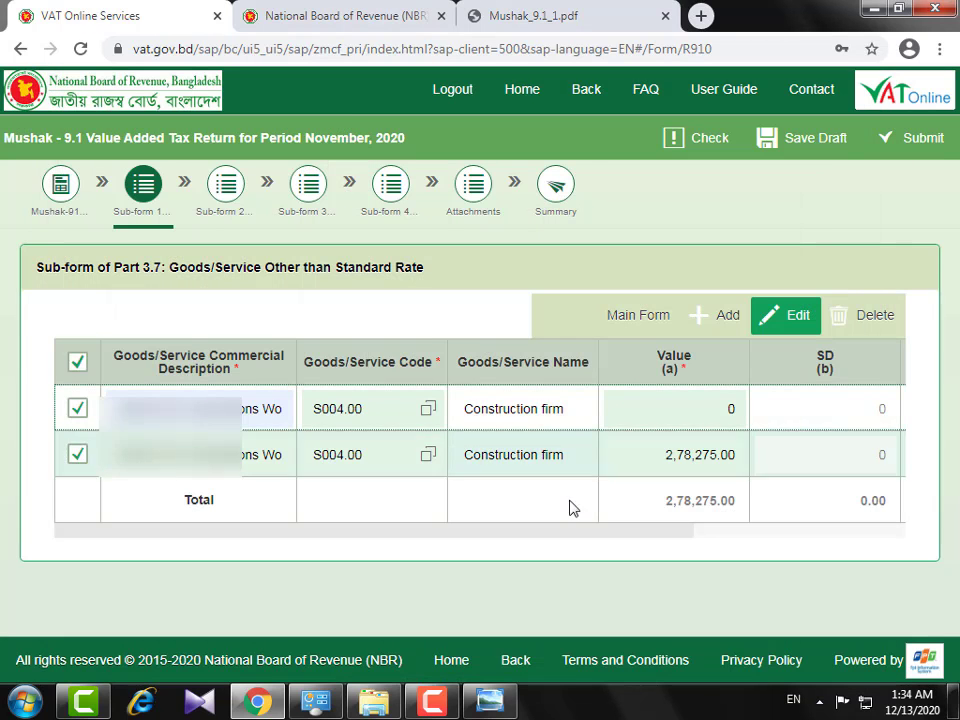
Set the new row's value to 911016, consulting the Musak 6.6 certificate image for the amount
drag(532, 531, 604, 534)
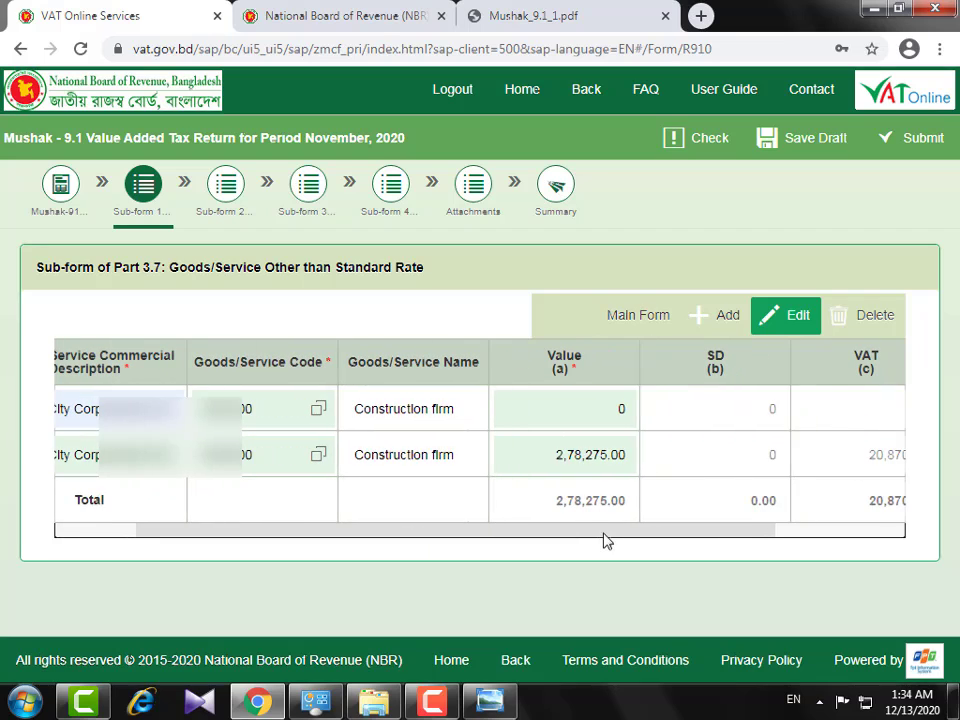
click(598, 418)
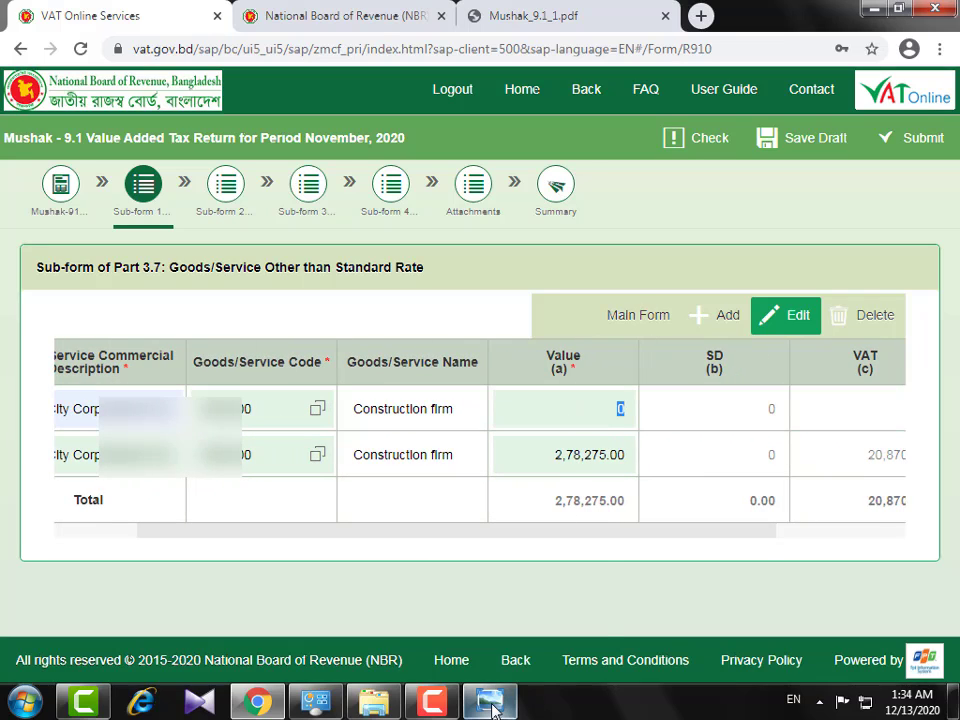
click(492, 704)
click(632, 418)
text(911016)
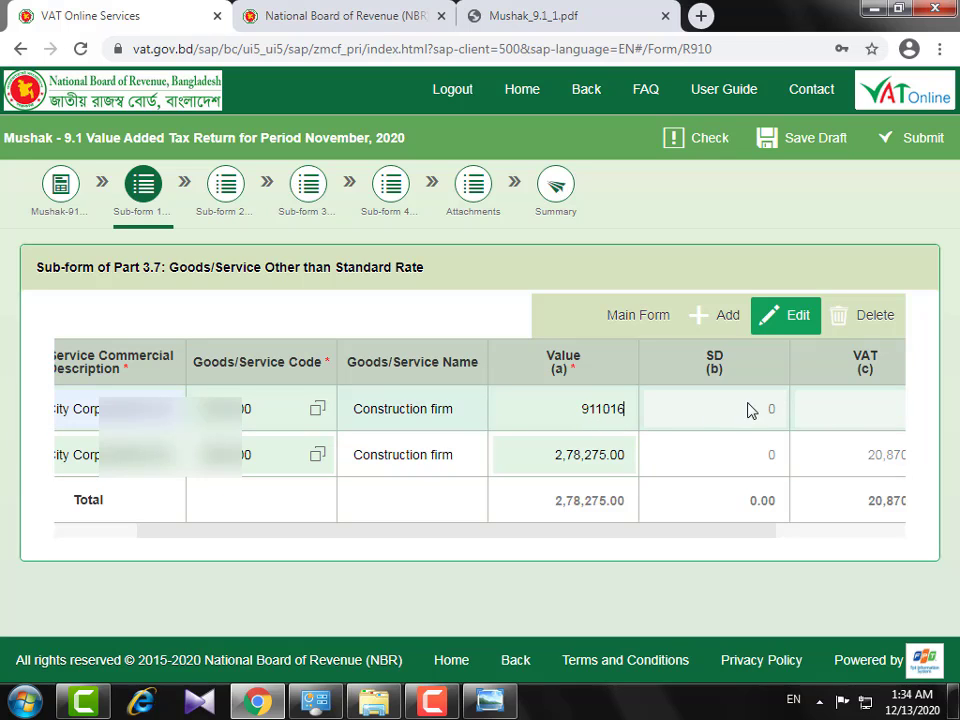
click(845, 418)
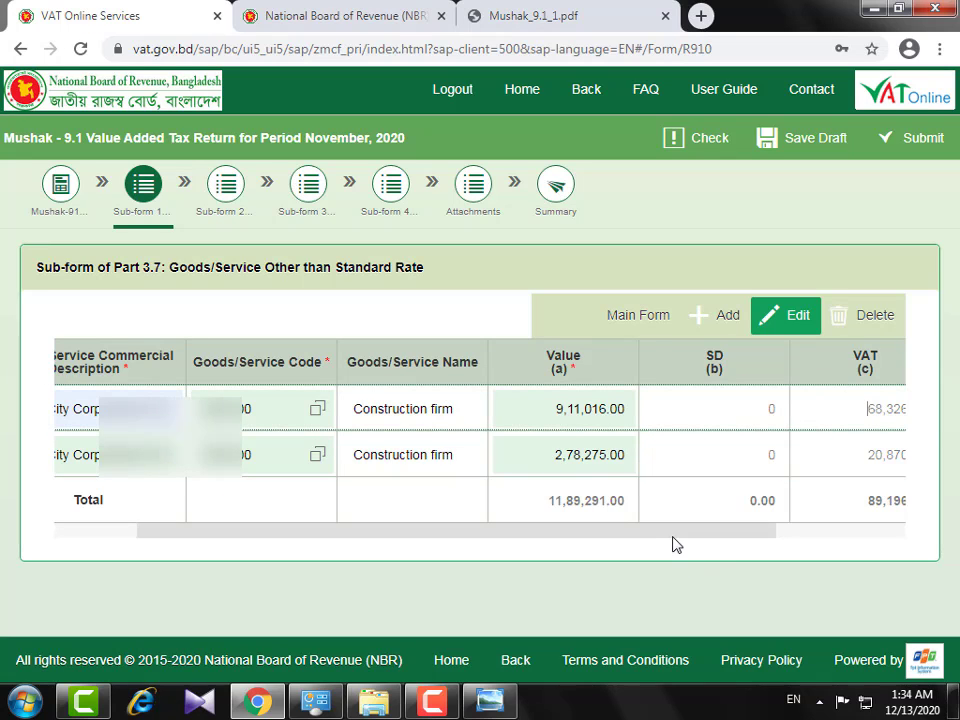
Review the SD, VAT and Notes columns and the totals for both sub-form rows
drag(670, 533, 792, 535)
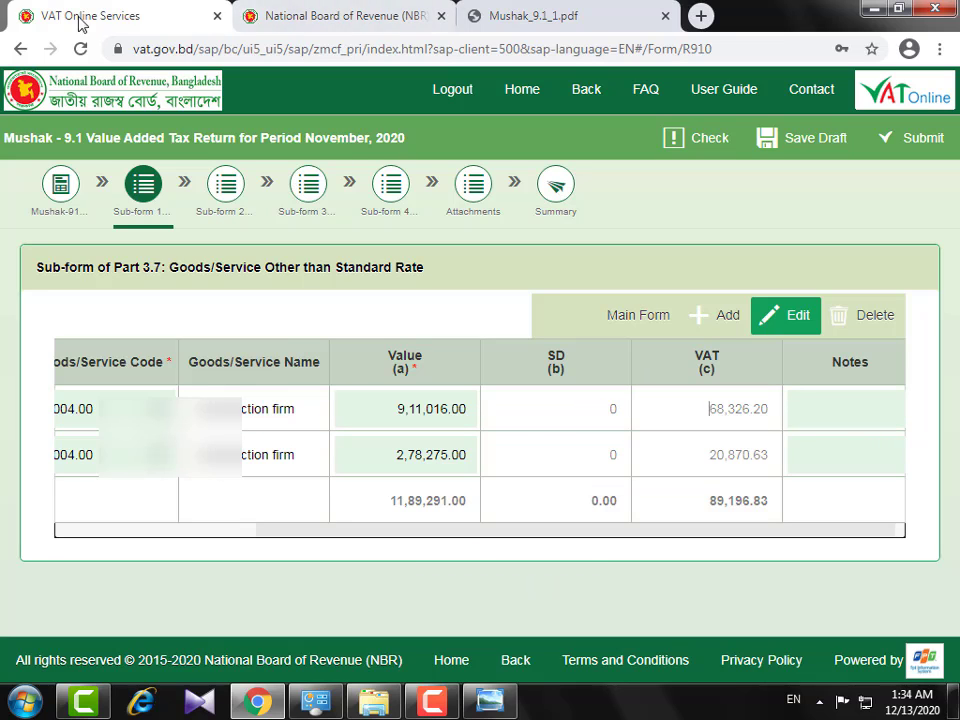
drag(472, 563, 806, 564)
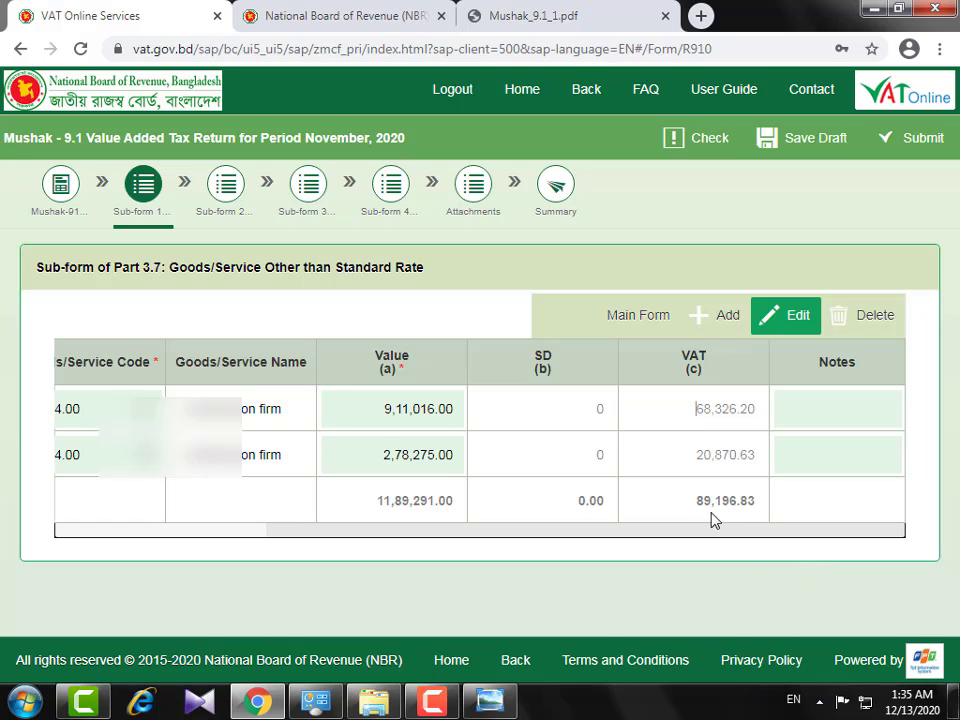
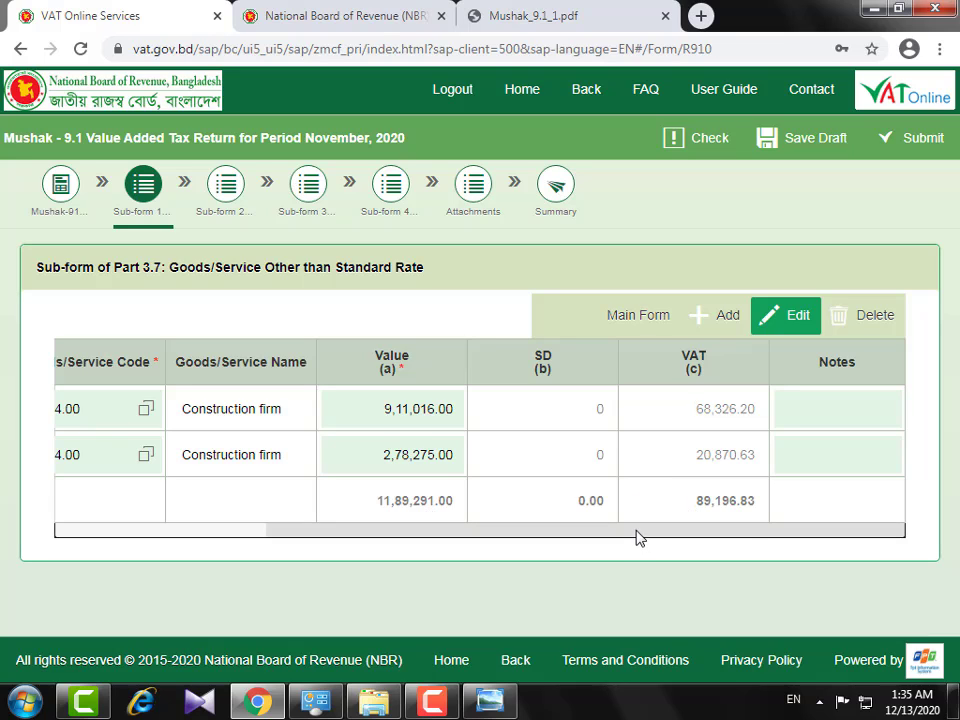
click(842, 407)
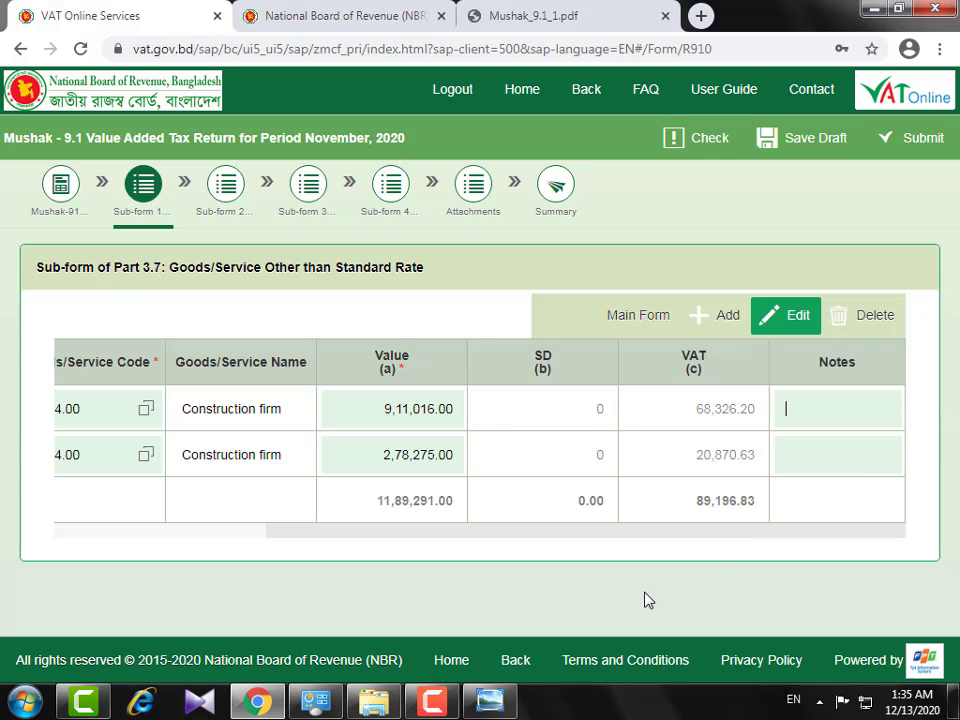
click(620, 575)
mouse_move(503, 710)
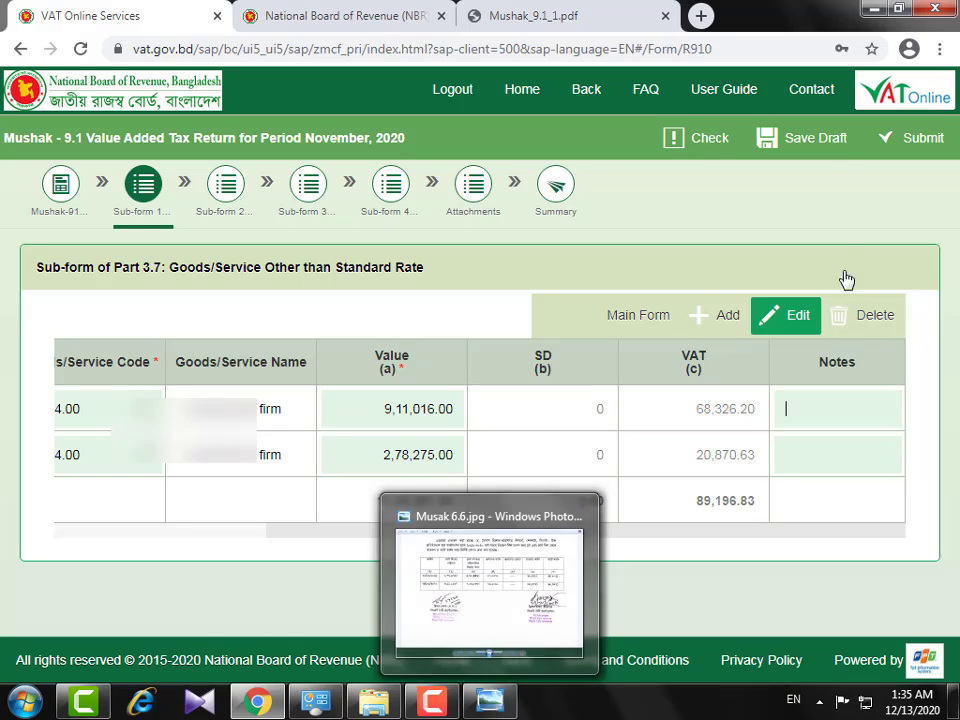
scroll(722, 525, left, 5)
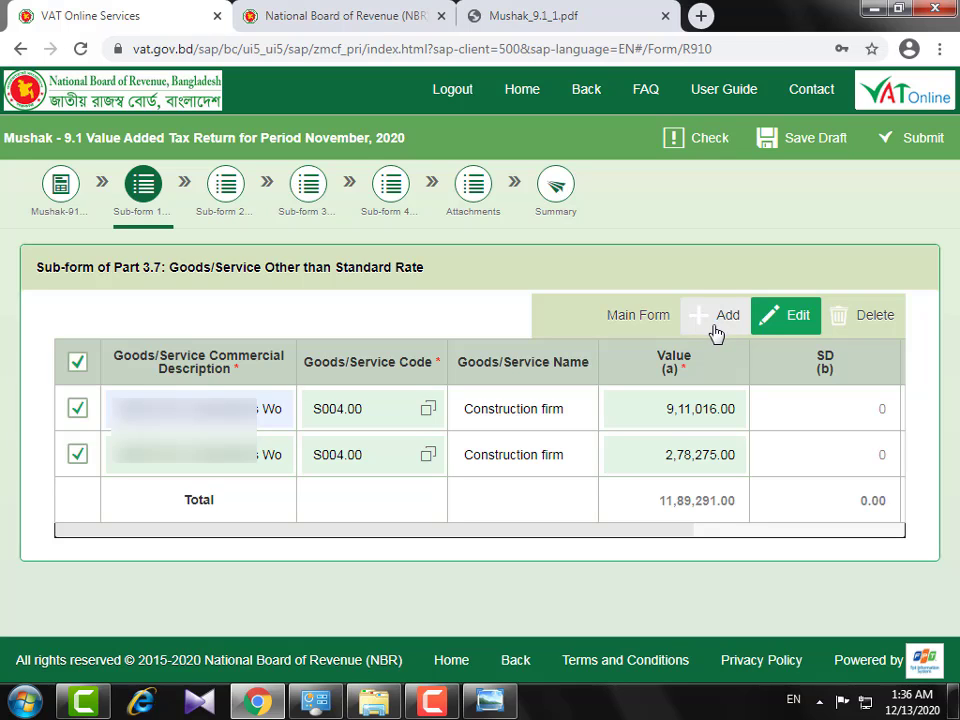
Return to the main form and check the Part 3 Supply - Output Tax table, including the Note 7 line
click(633, 316)
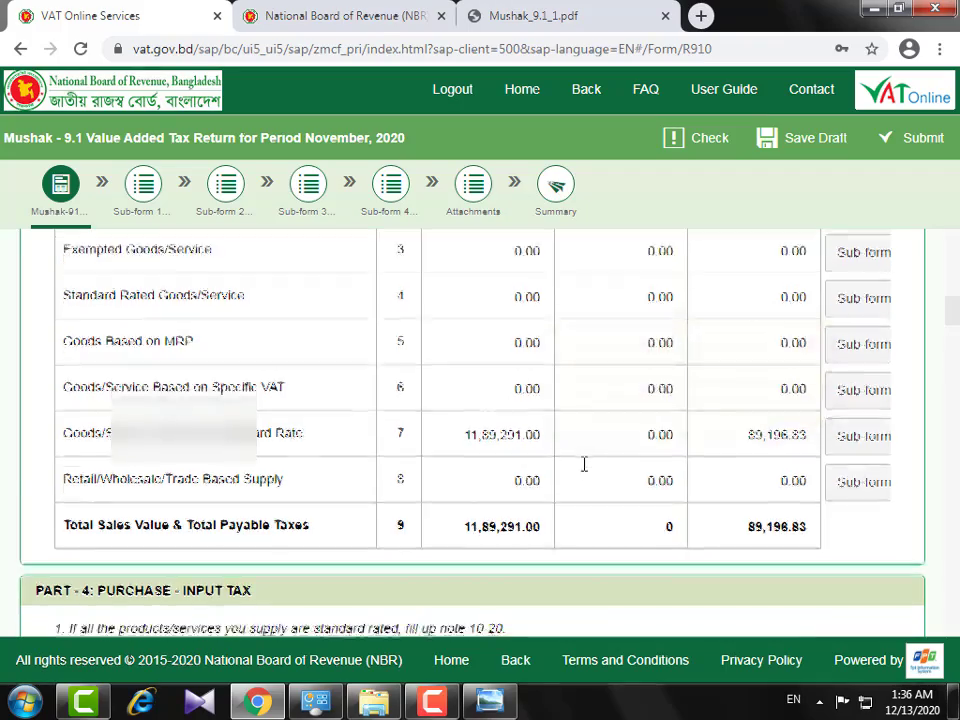
scroll(580, 500, down, 4)
scroll(578, 508, up, 3)
scroll(578, 510, up, 2)
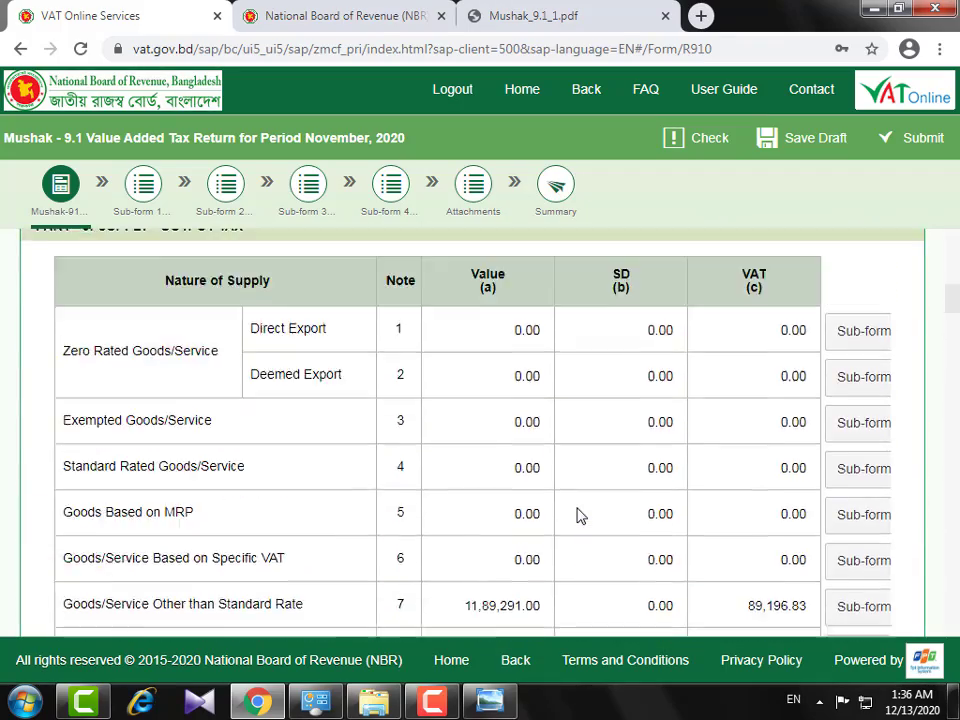
scroll(578, 510, up, 2)
scroll(578, 508, down, 1)
scroll(576, 506, up, 1)
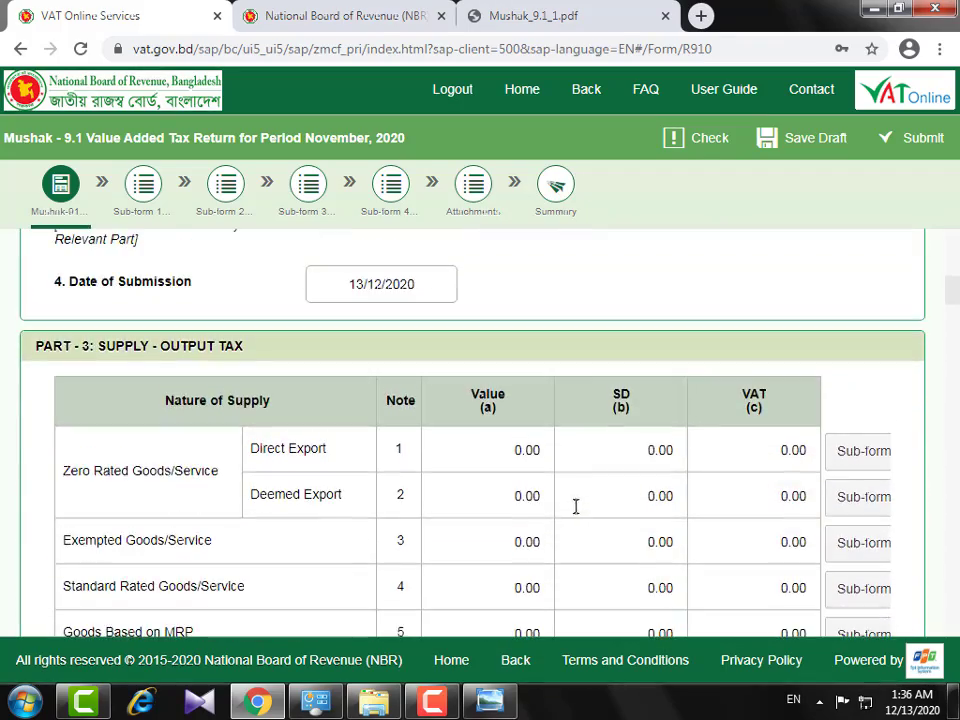
Check the Note 9 sales and VAT totals in Part 3, and look through Parts 4 to 6 down to Part 7
scroll(576, 500, down, 4)
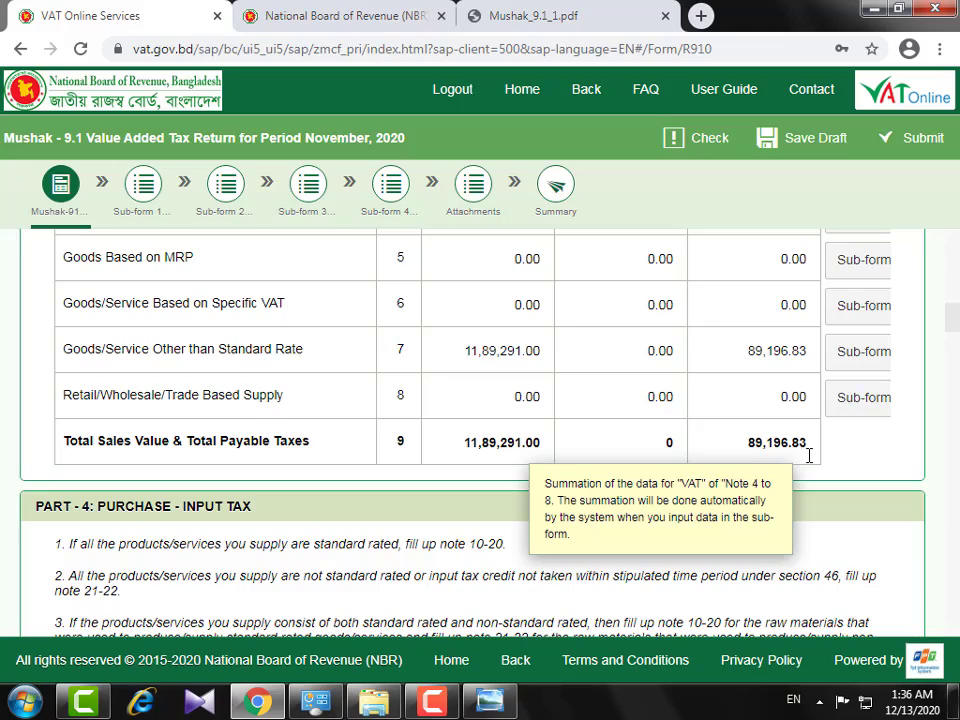
scroll(810, 455, down, 7)
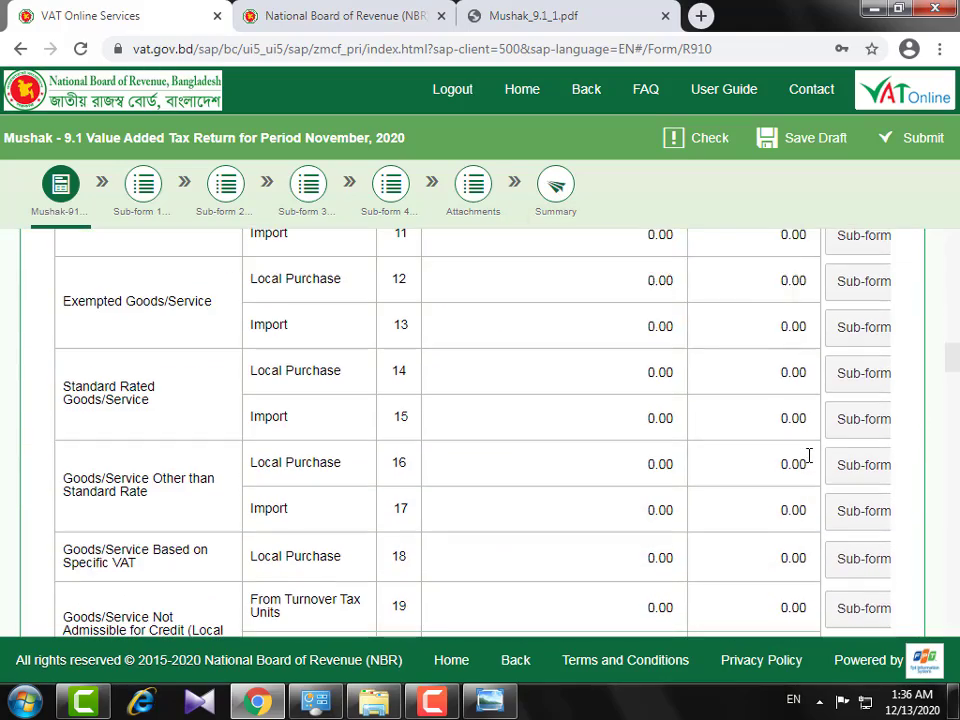
scroll(810, 455, up, 1)
scroll(630, 497, down, 3)
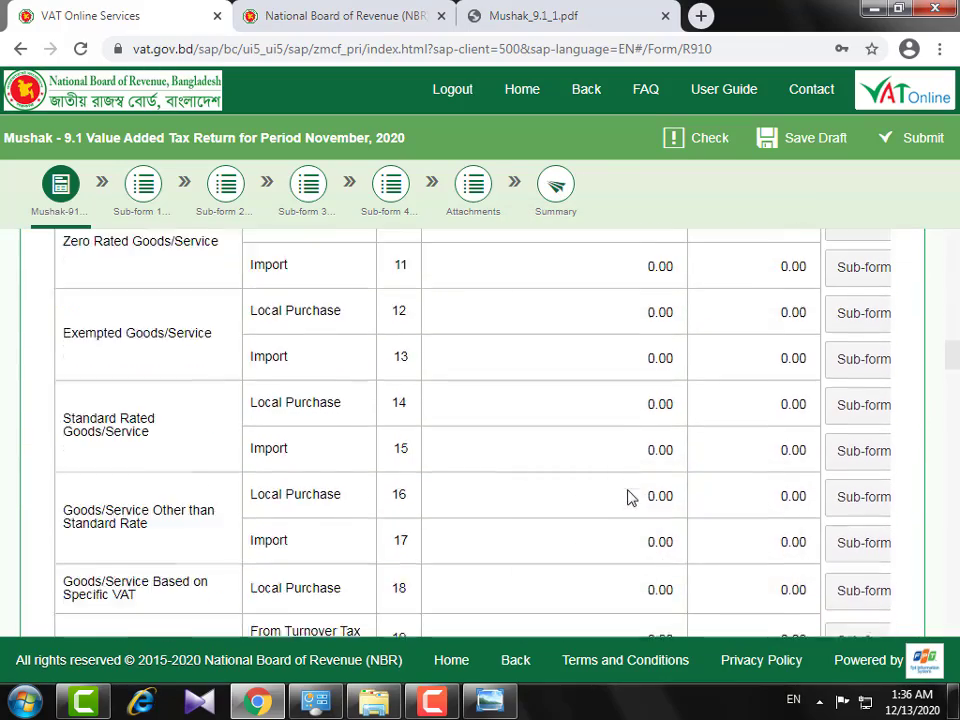
scroll(630, 497, down, 8)
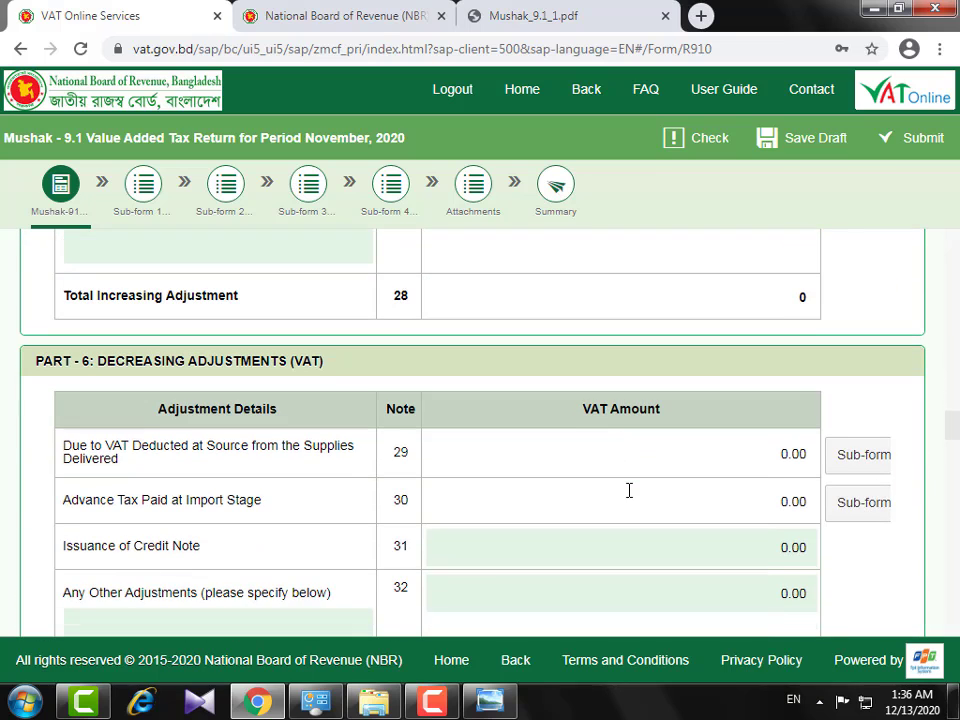
scroll(629, 490, down, 7)
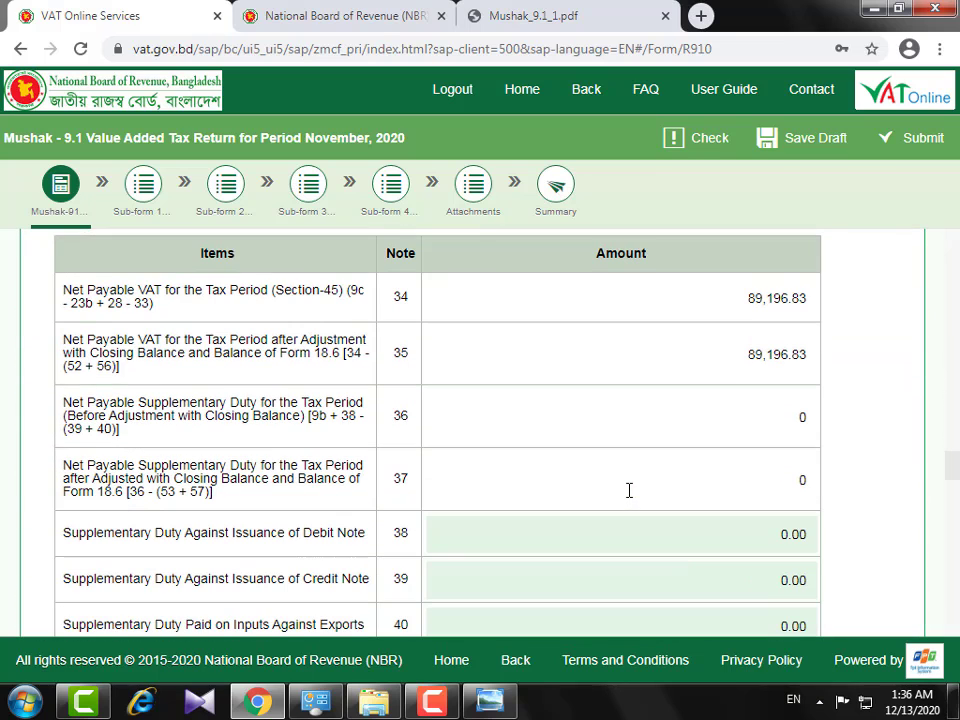
Examine the Part 7 Net Tax Calculation, highlighting the net payable VAT amounts in Notes 34 and 35
scroll(595, 442, up, 1)
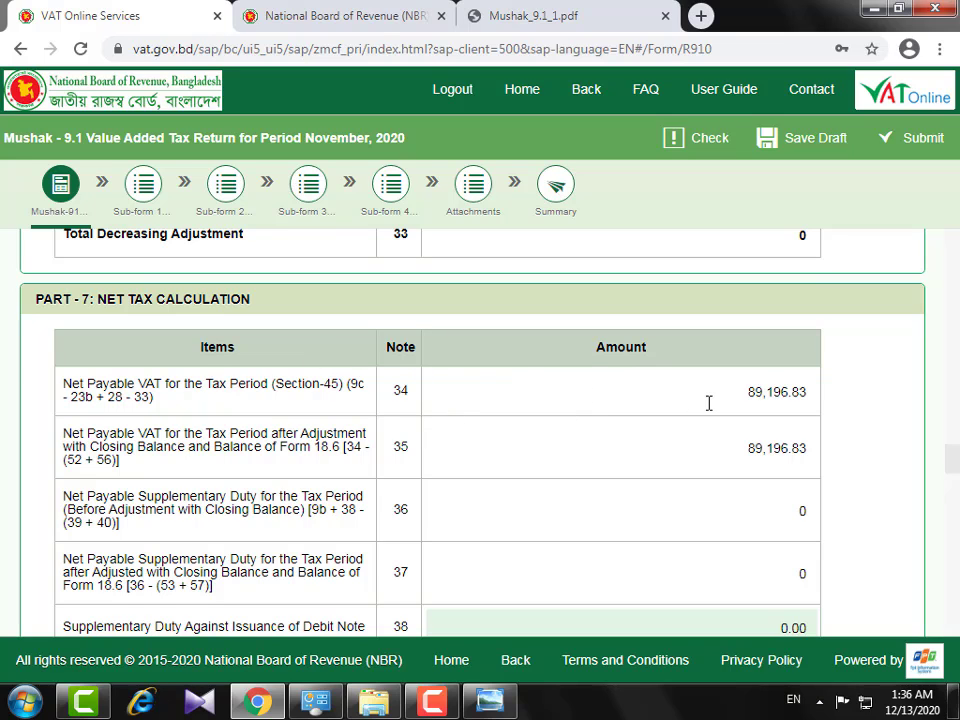
mouse_move(644, 396)
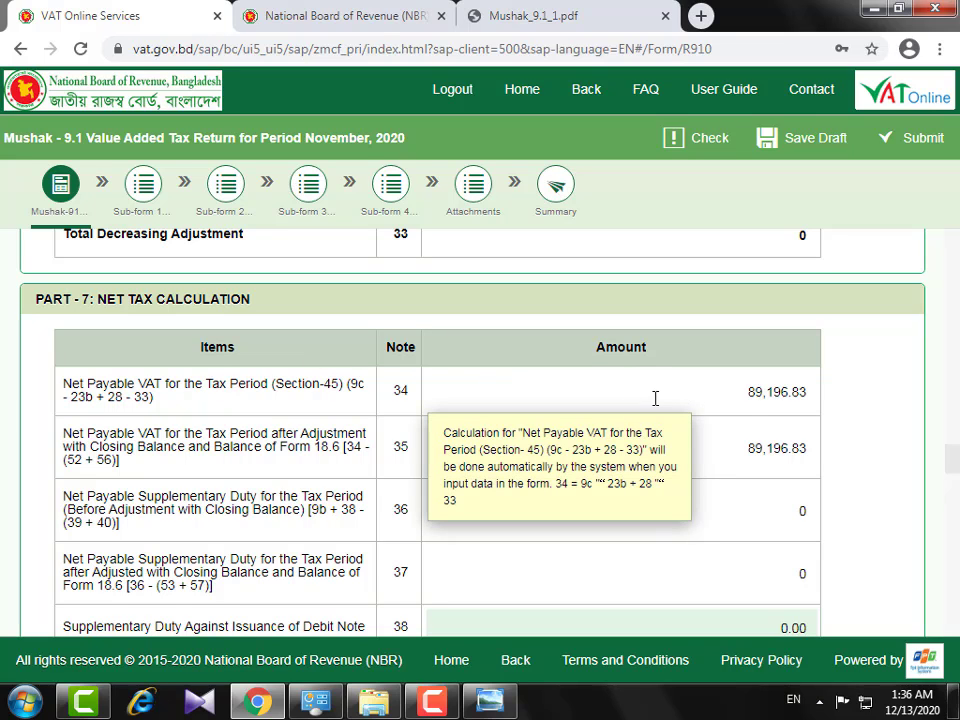
scroll(700, 396, down, 2)
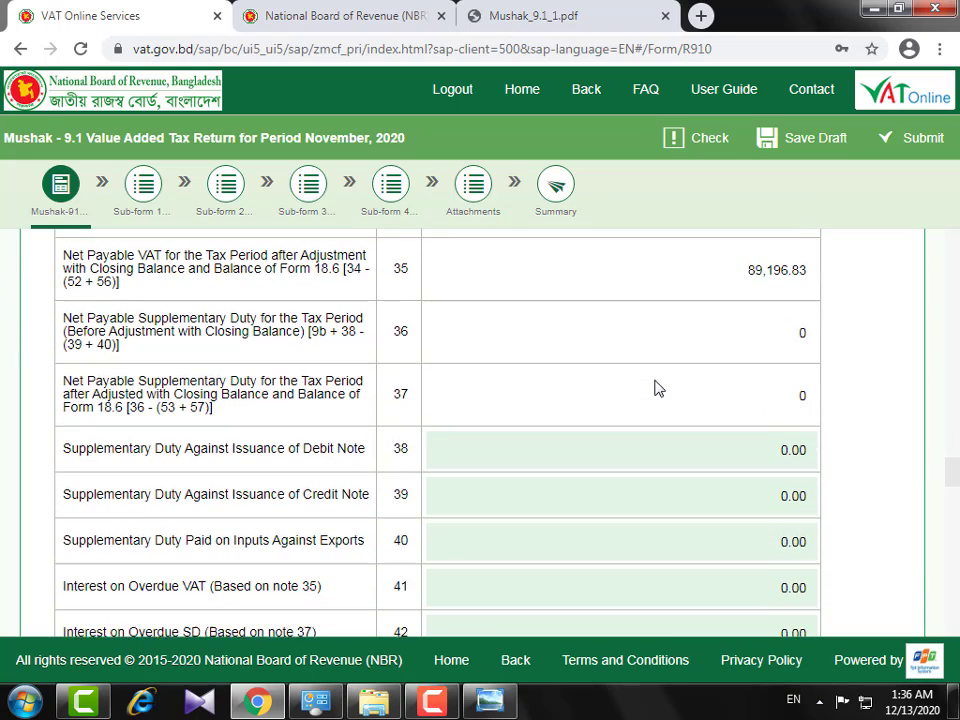
scroll(656, 381, up, 1)
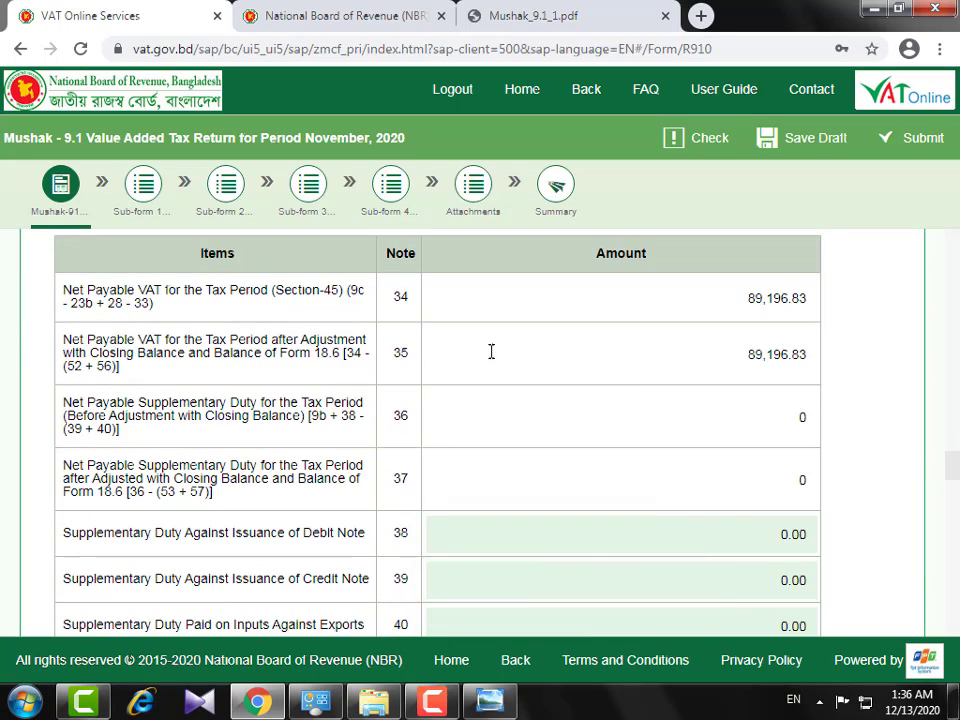
mouse_move(494, 351)
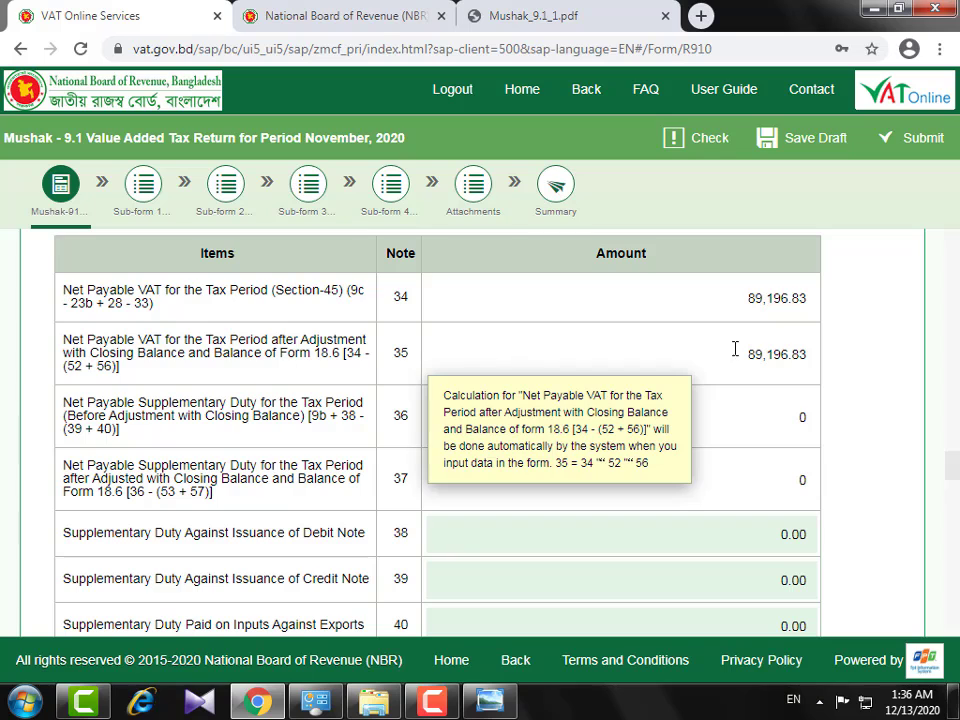
mouse_move(750, 296)
drag(749, 297, 843, 318)
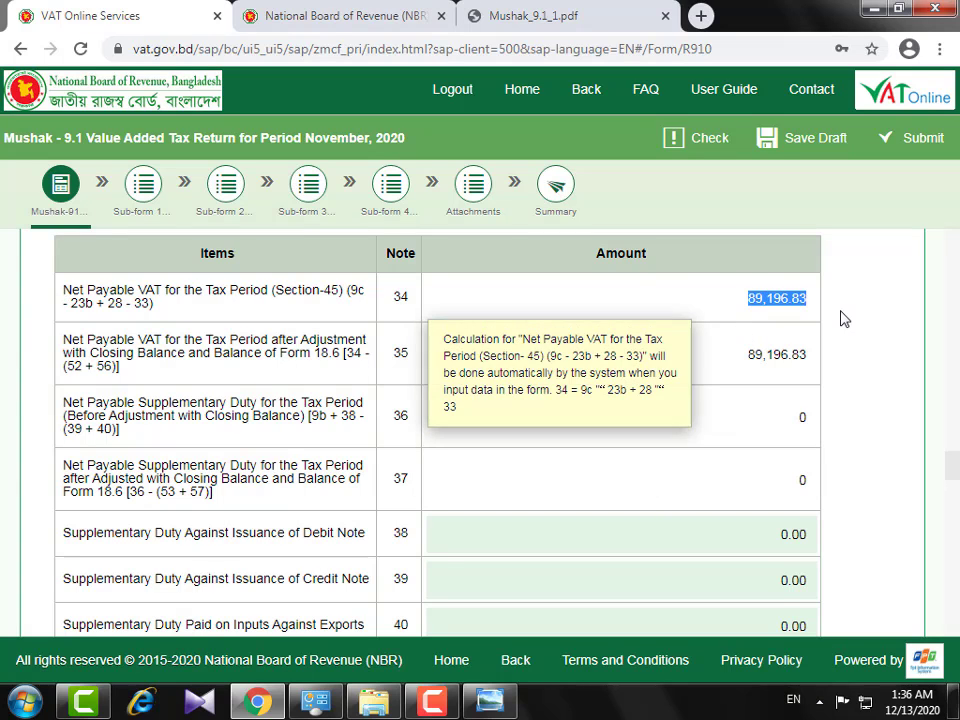
mouse_move(784, 360)
drag(749, 355, 843, 369)
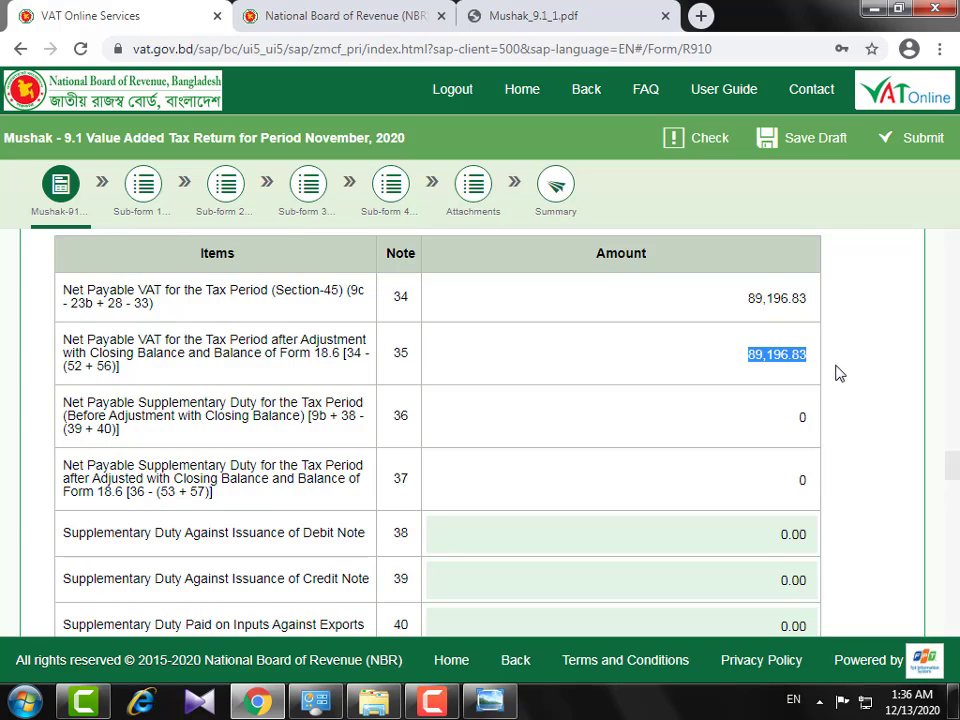
scroll(833, 401, down, 2)
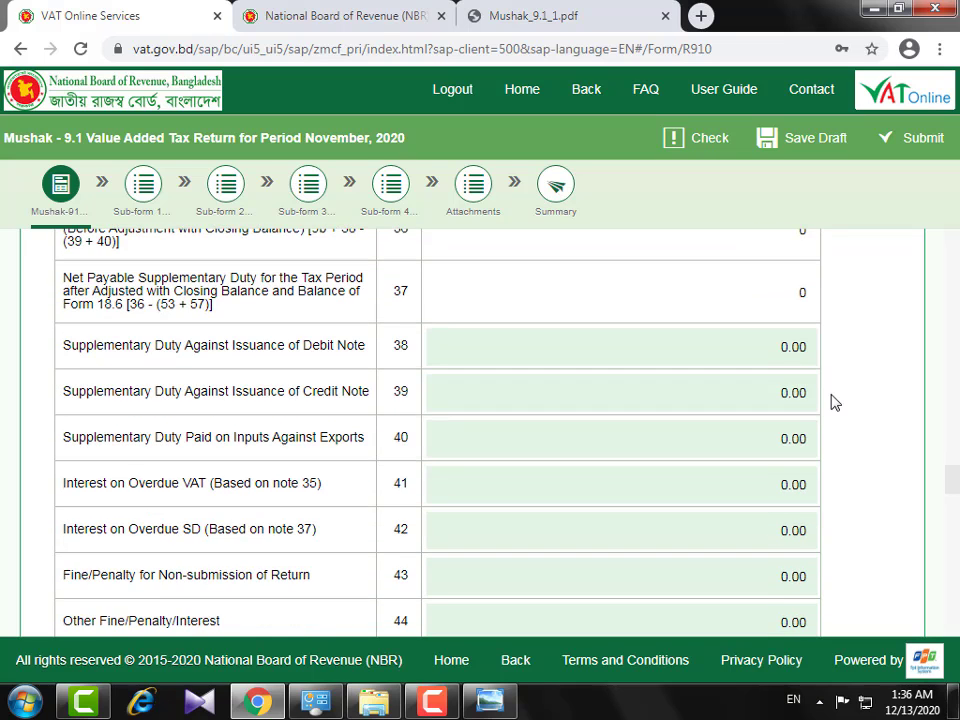
scroll(833, 401, up, 2)
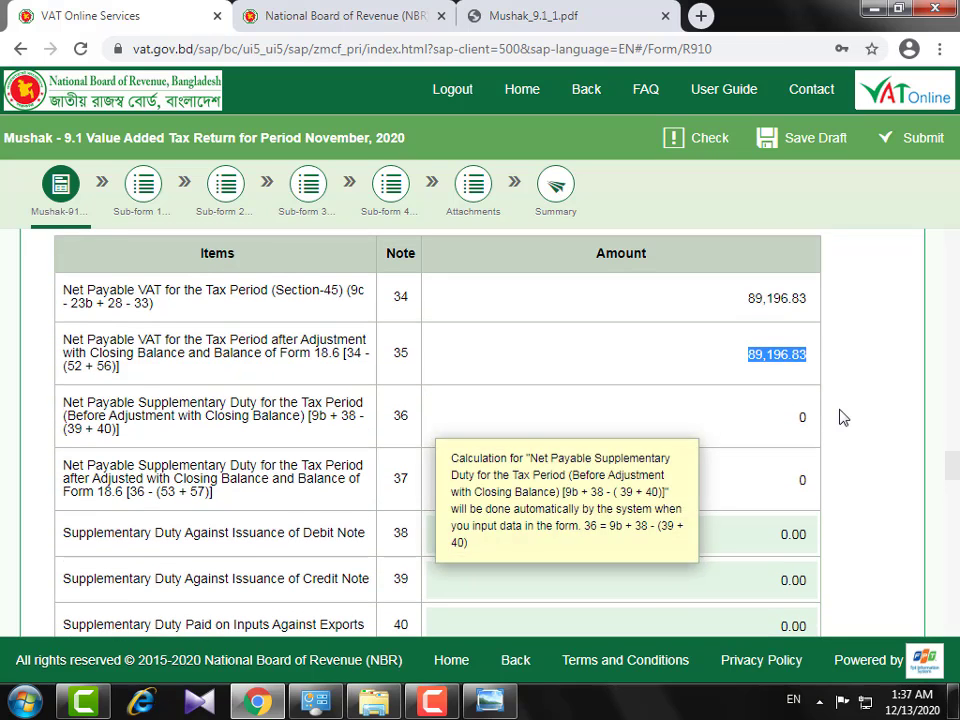
Review the Part 6 Decreasing Adjustments table that feeds the net payable VAT calculation
scroll(778, 418, up, 2)
mouse_move(664, 485)
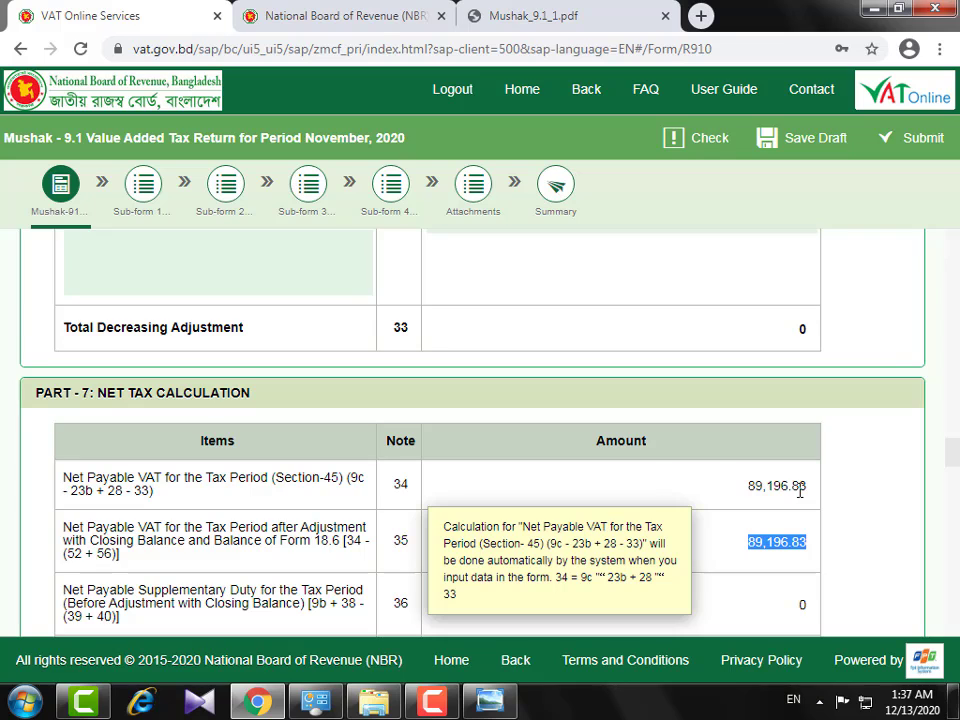
scroll(797, 486, up, 2)
scroll(800, 490, up, 2)
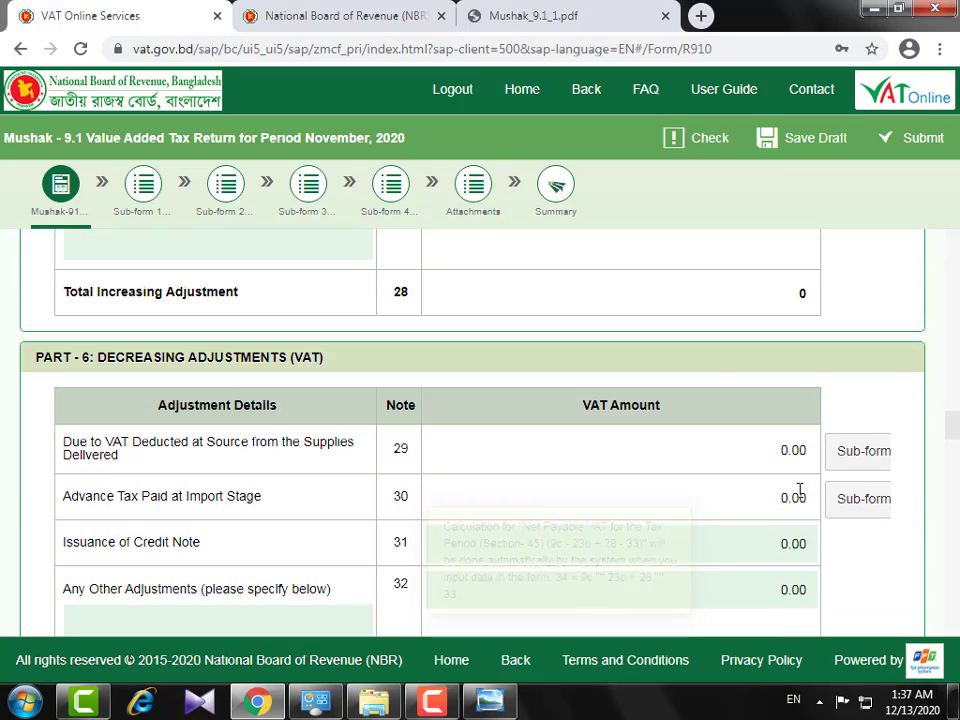
mouse_move(800, 490)
scroll(800, 490, up, 1)
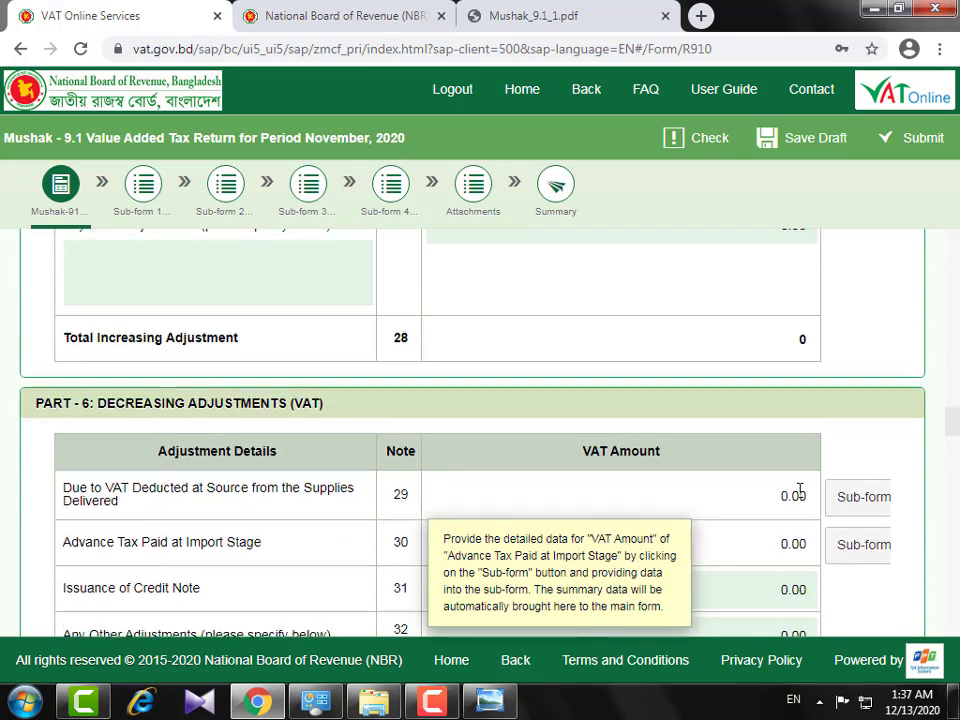
scroll(797, 497, down, 1)
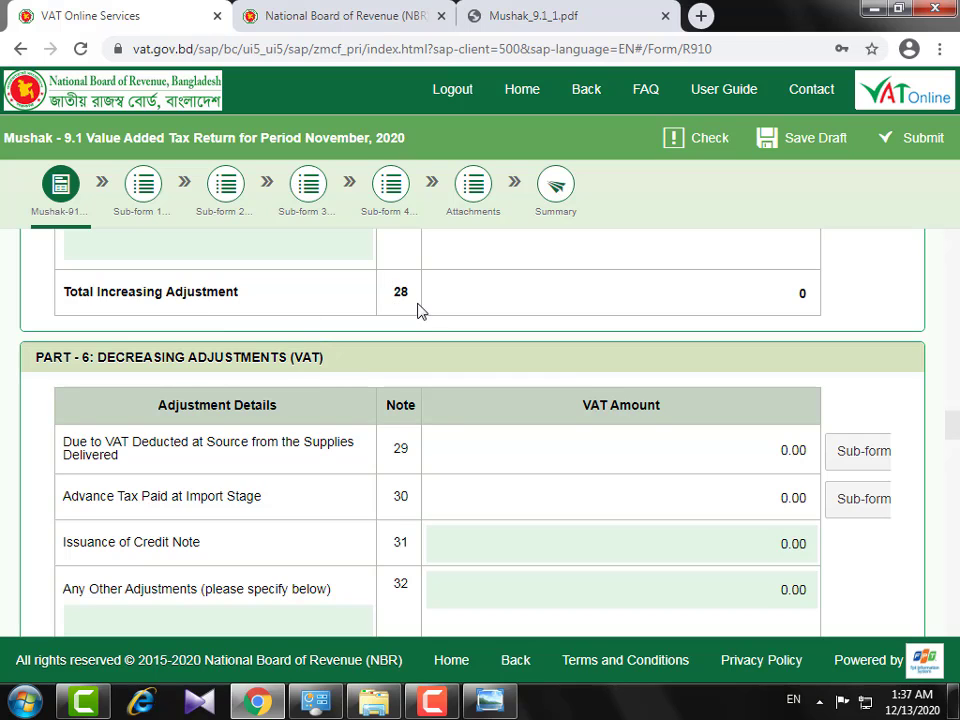
scroll(371, 392, down, 1)
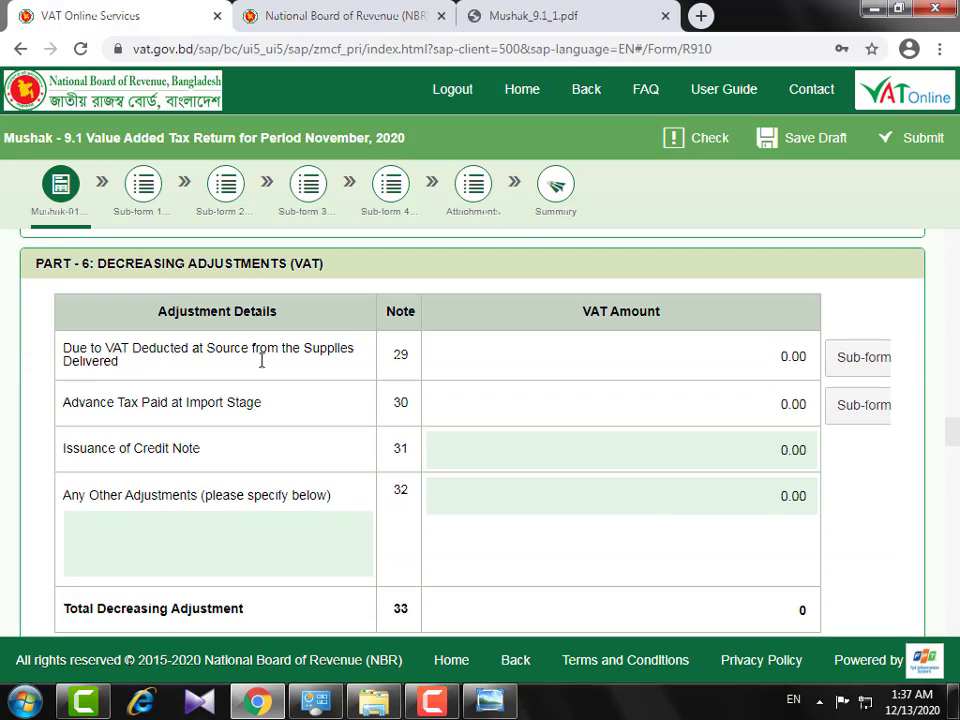
scroll(326, 358, down, 2)
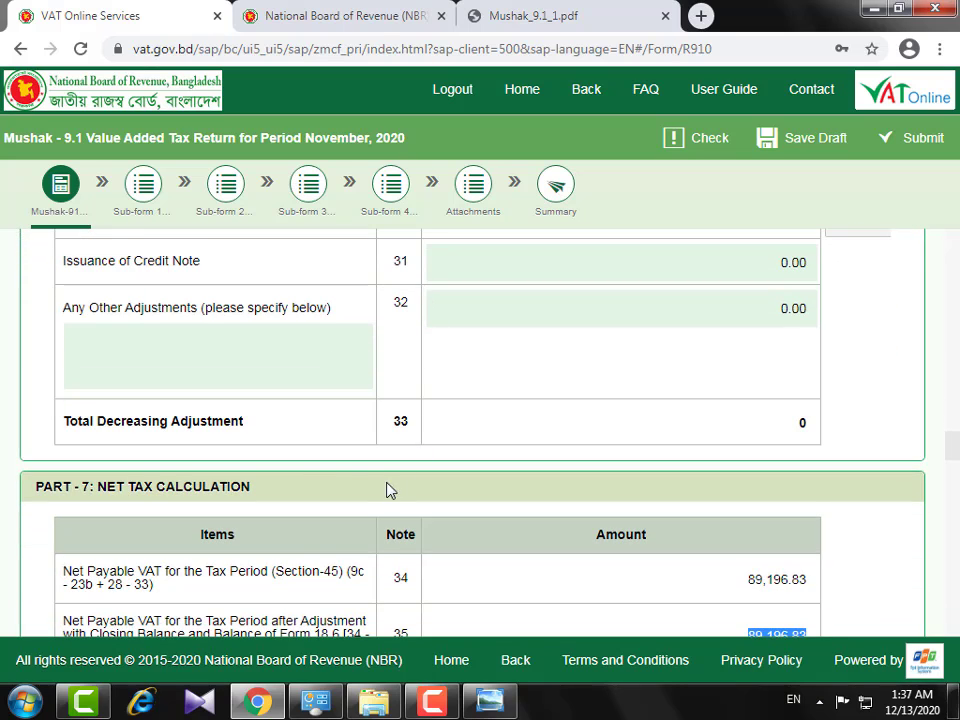
scroll(300, 471, up, 3)
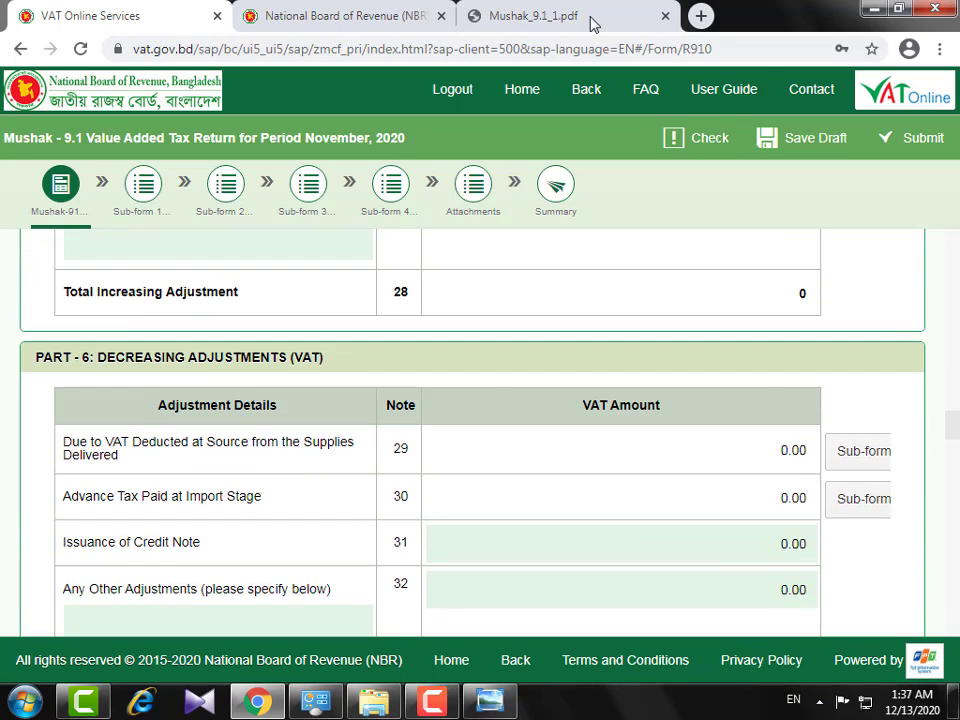
Consult the Part 6 decreasing adjustments section in Mushak_9.1_1.pdf, and return to the online VAT return
click(593, 24)
scroll(386, 362, down, 3)
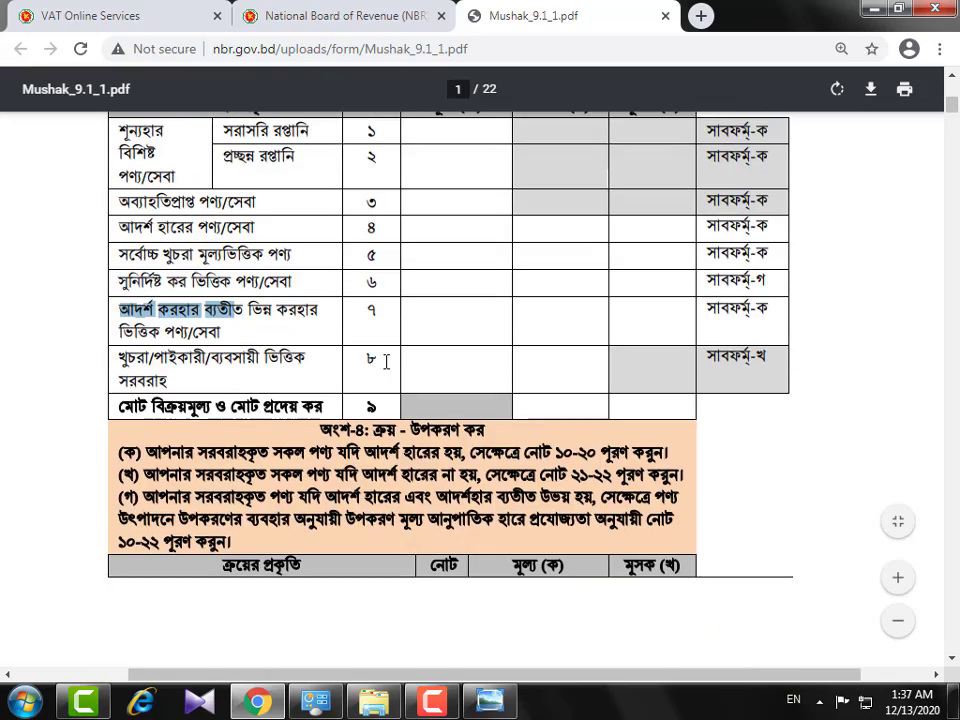
scroll(386, 362, down, 8)
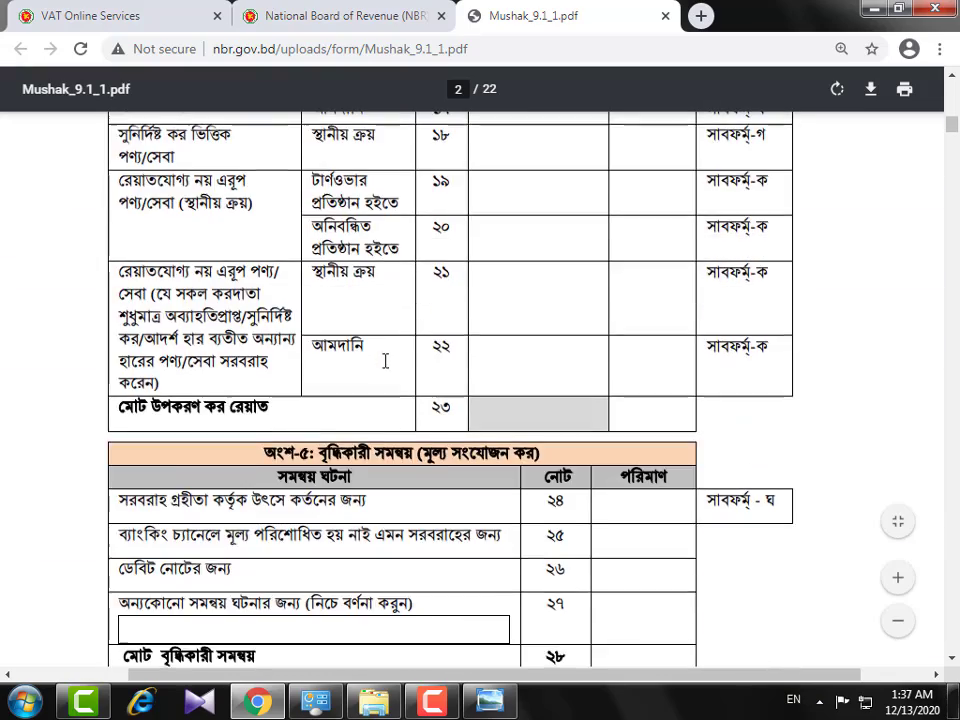
scroll(385, 361, down, 5)
scroll(330, 335, down, 1)
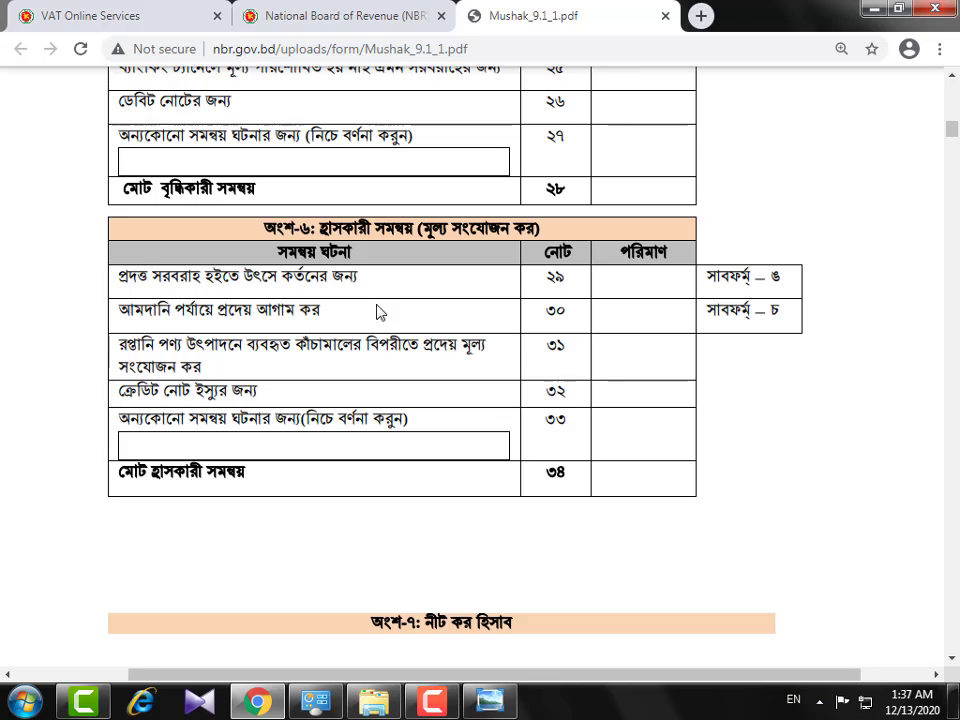
click(120, 15)
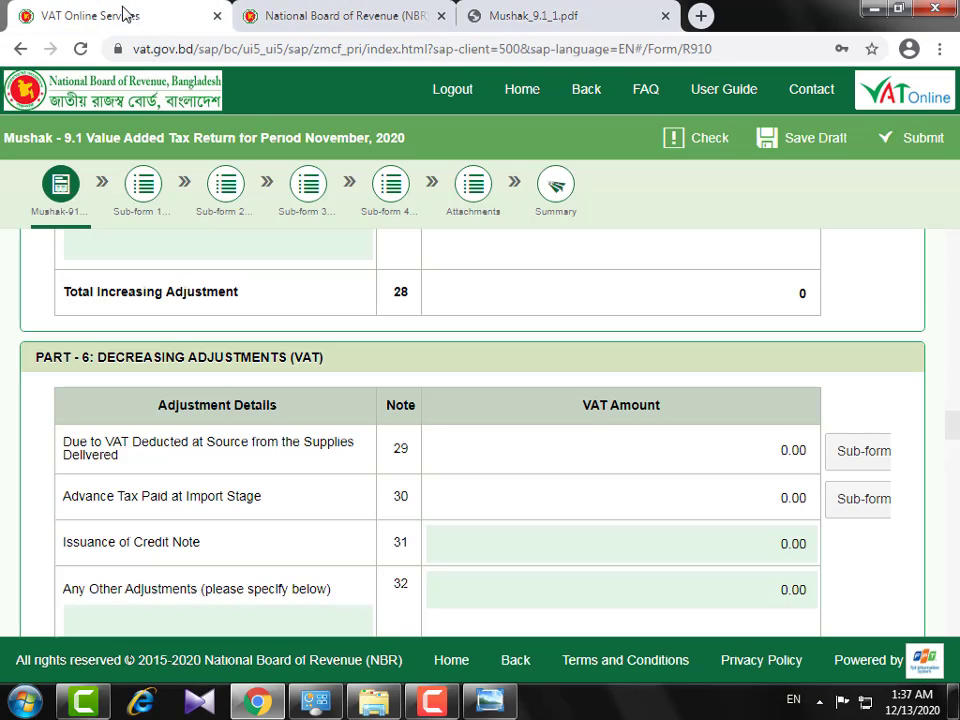
Examine the Part 6 adjustment lines and highlight Note 29, VAT deducted at source from the supplies delivered
scroll(370, 492, down, 1)
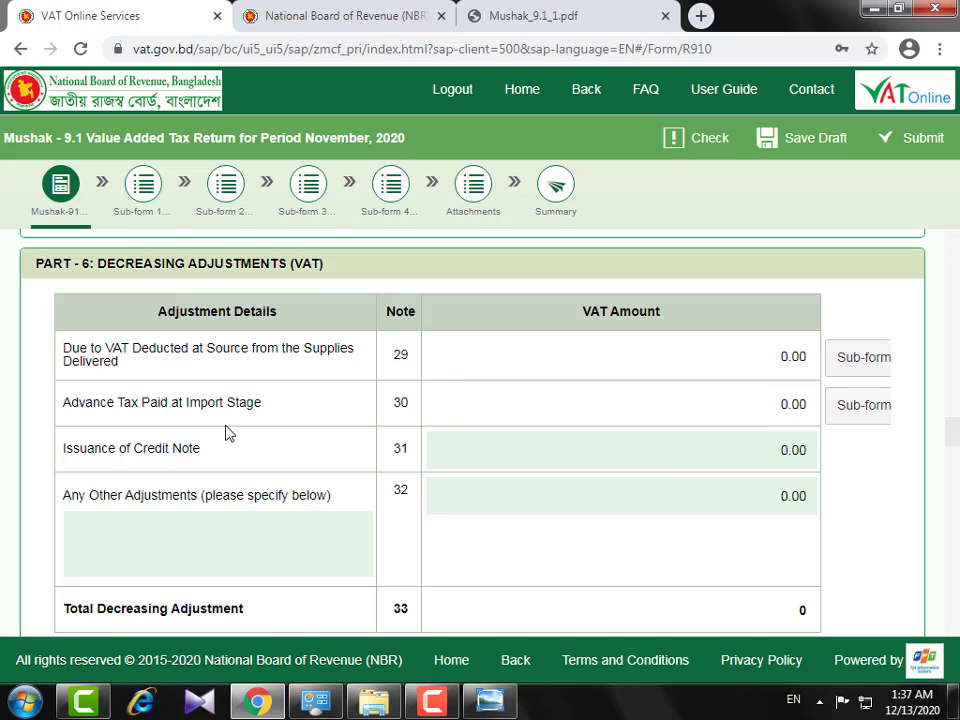
scroll(187, 405, down, 1)
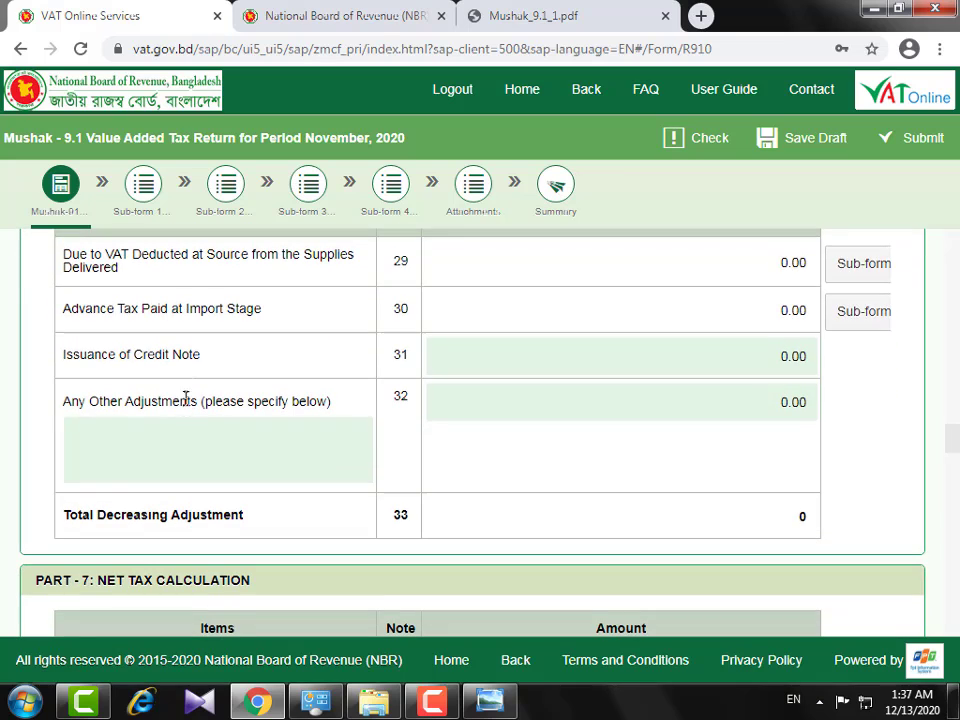
scroll(249, 310, up, 1)
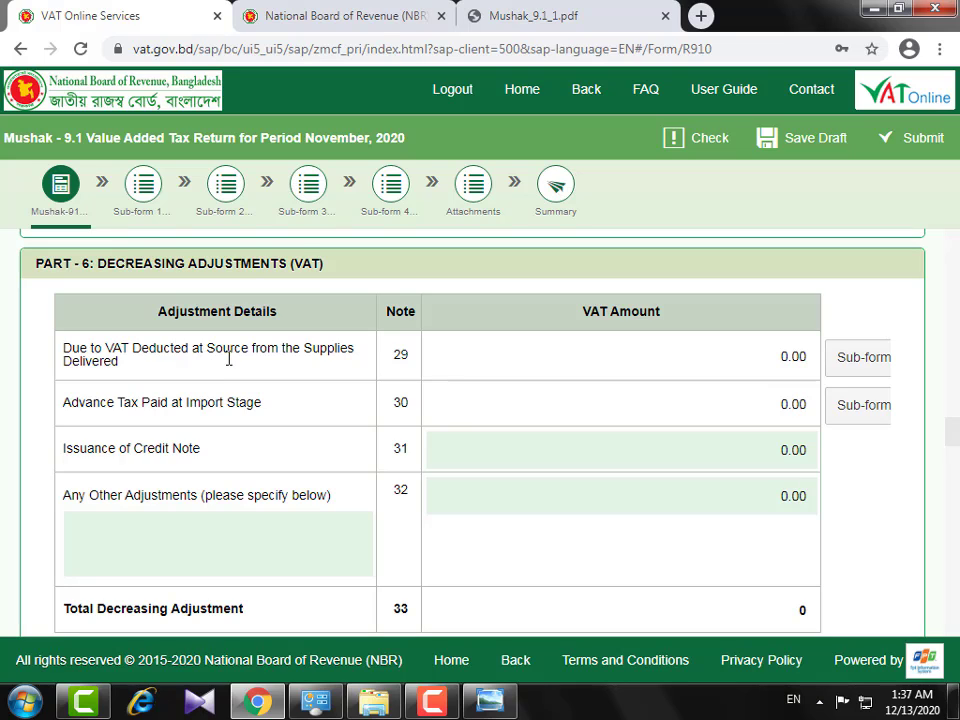
double_click(395, 357)
mouse_move(731, 347)
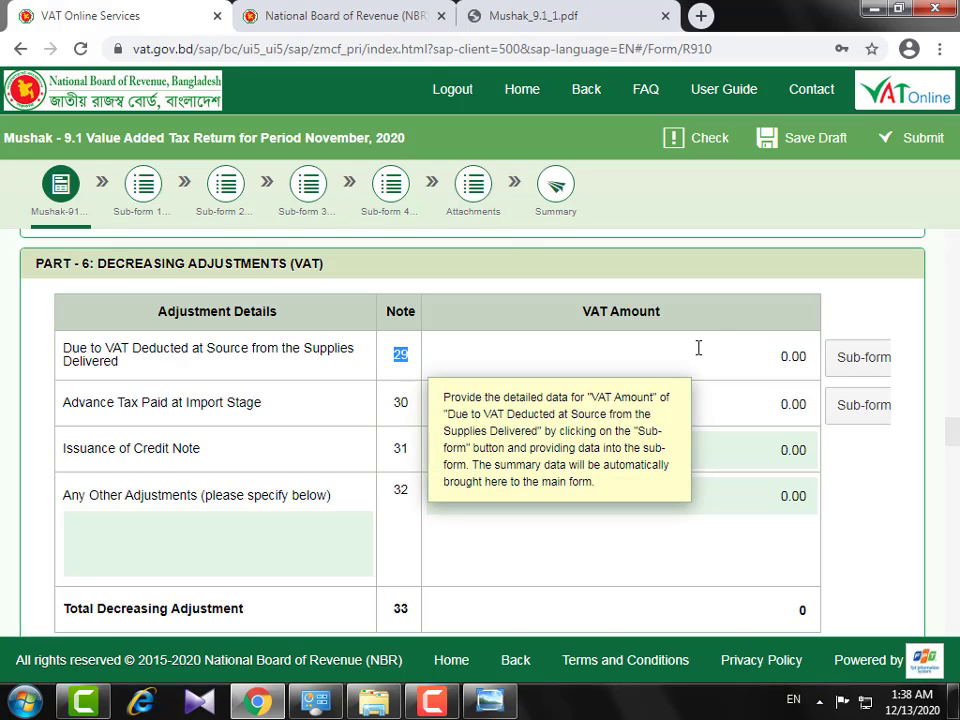
Compare the net payable VAT lines in Part 7 with the Note 29 line in Part 6
scroll(555, 425, up, 2)
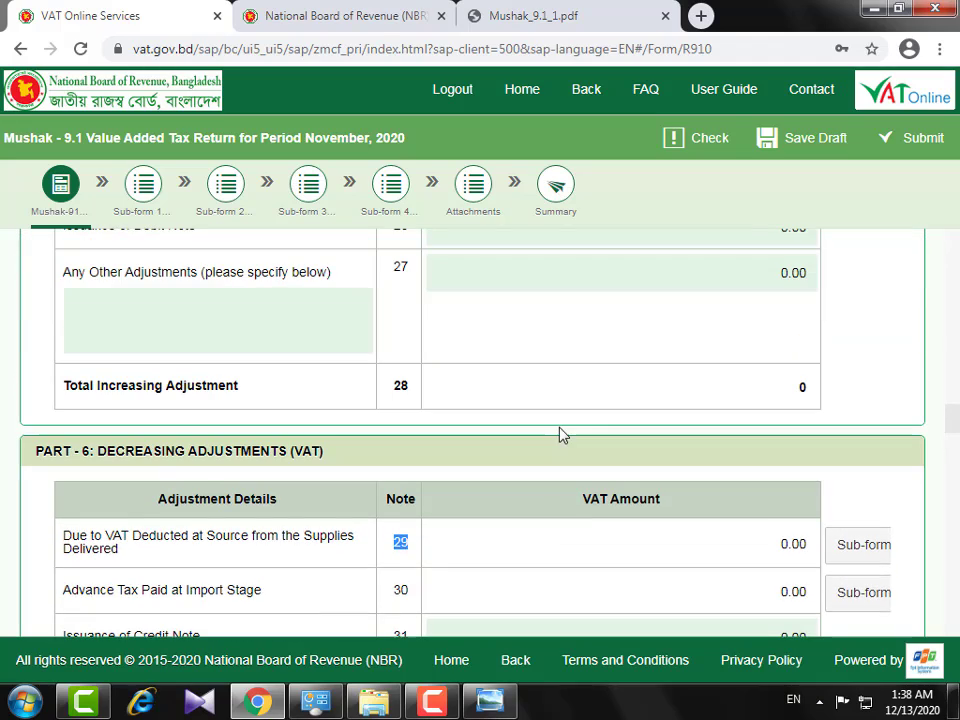
scroll(565, 436, down, 8)
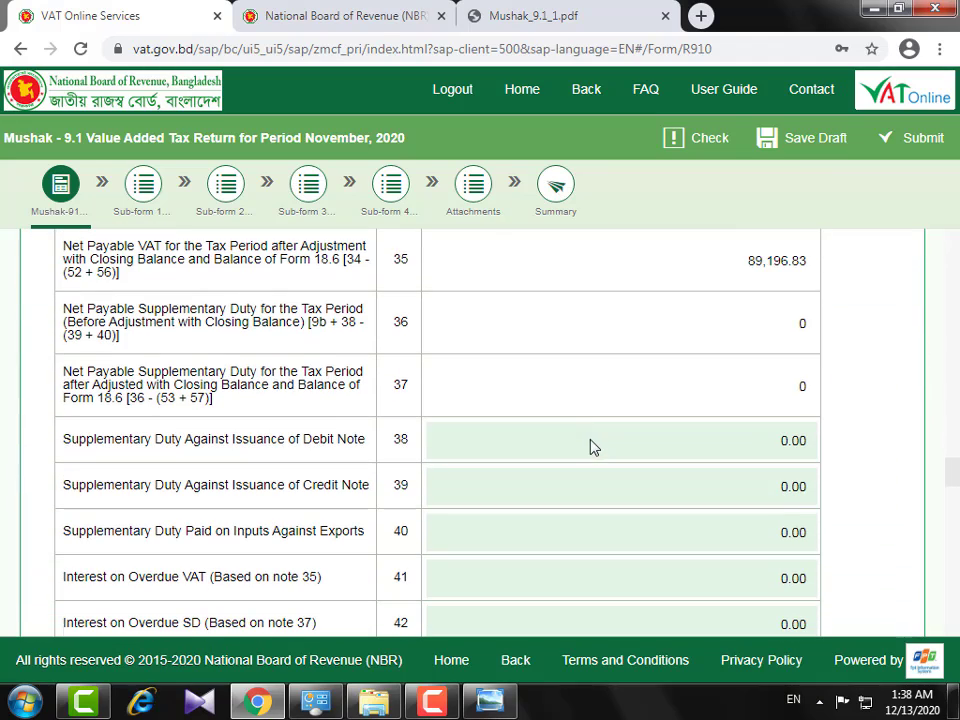
scroll(568, 386, up, 2)
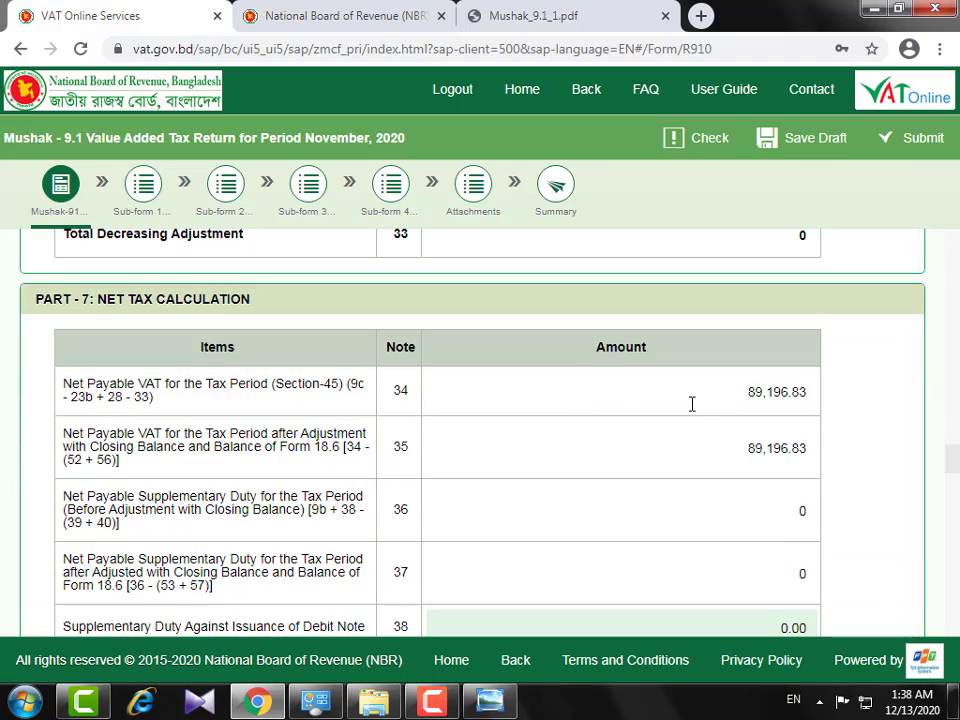
scroll(688, 401, up, 2)
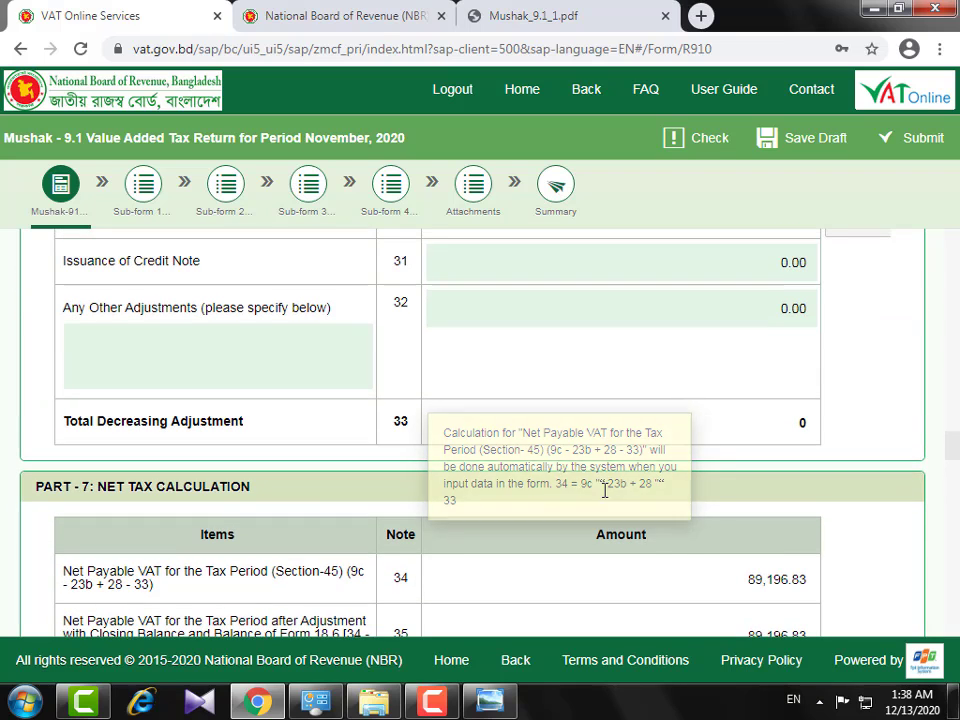
scroll(657, 522, up, 2)
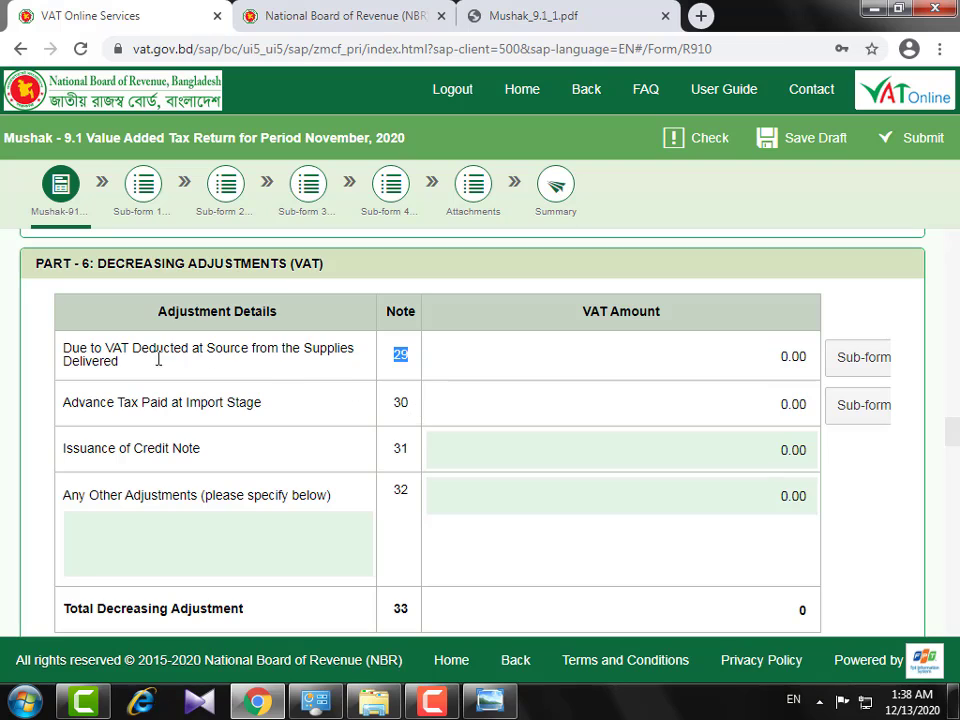
scroll(215, 390, up, 1)
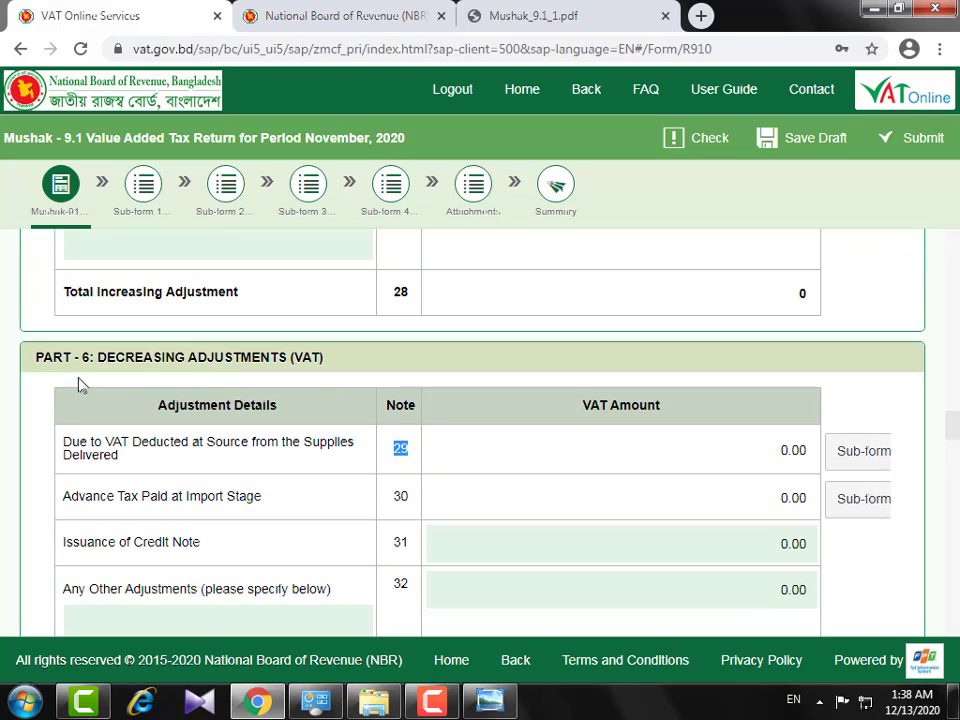
Open the sub-form of Note 29, VAT deducted at source from the supplies delivered, and examine its buyer, value, invoice and certificate columns
scroll(316, 375, down, 1)
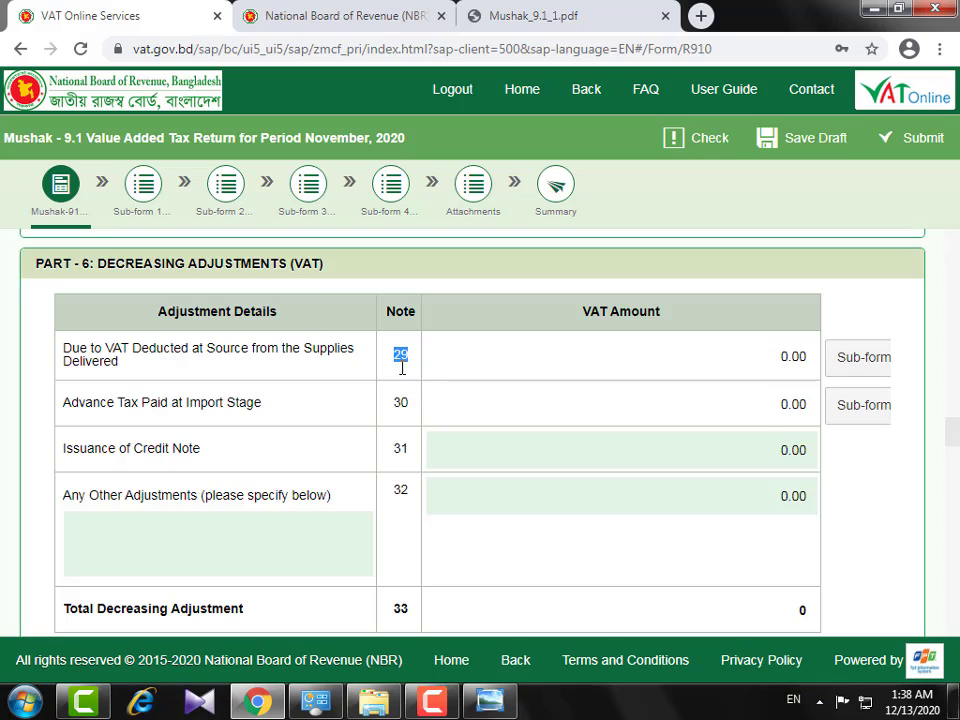
click(857, 360)
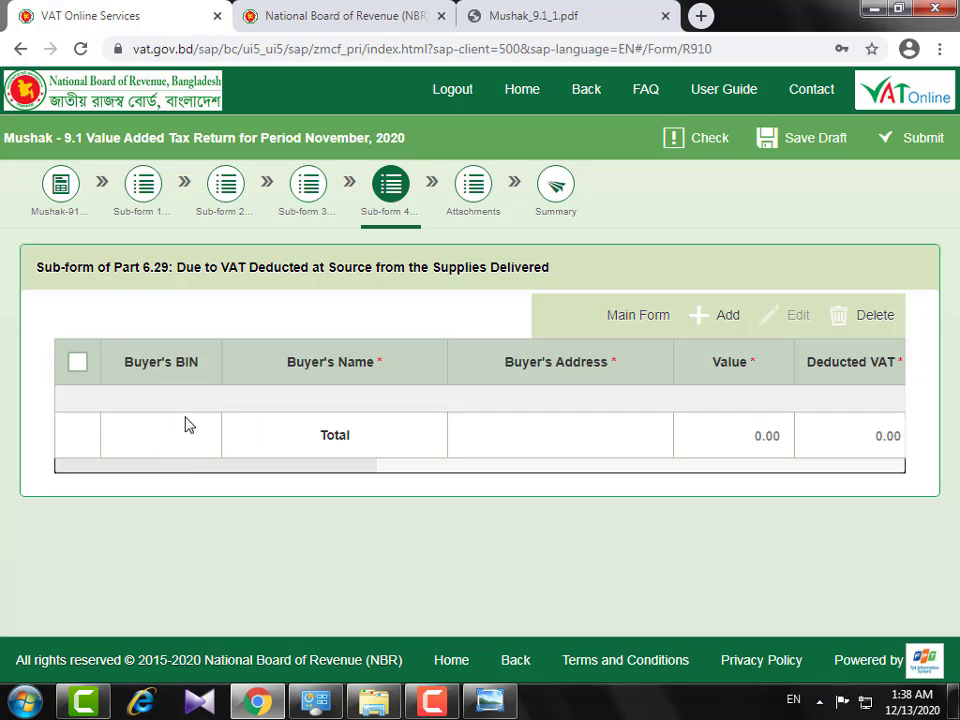
click(390, 468)
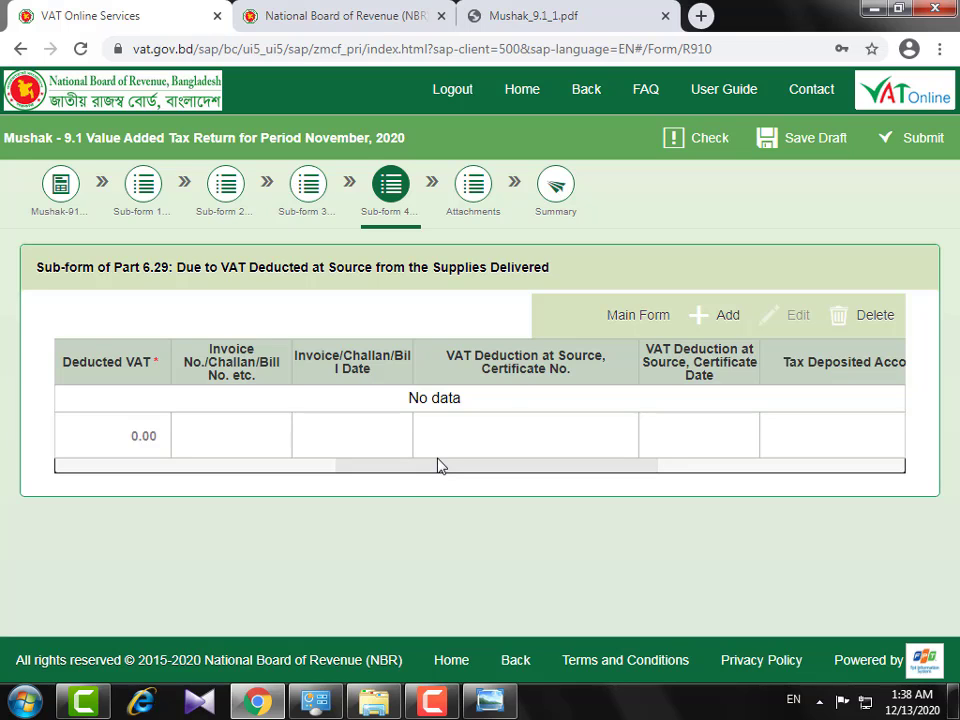
drag(437, 464, 253, 480)
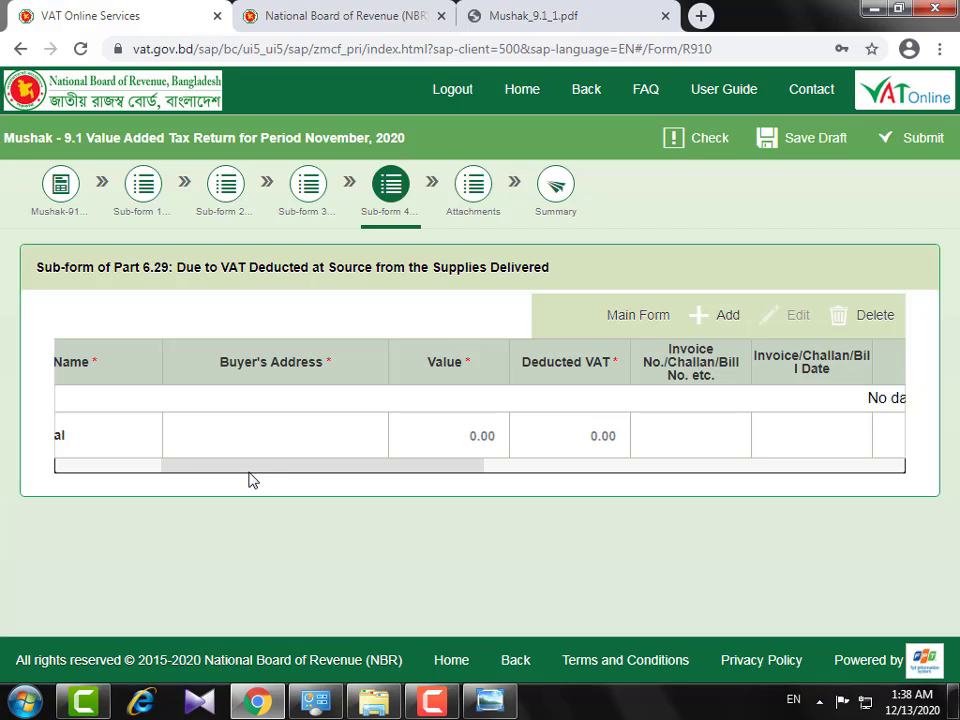
drag(253, 480, 268, 474)
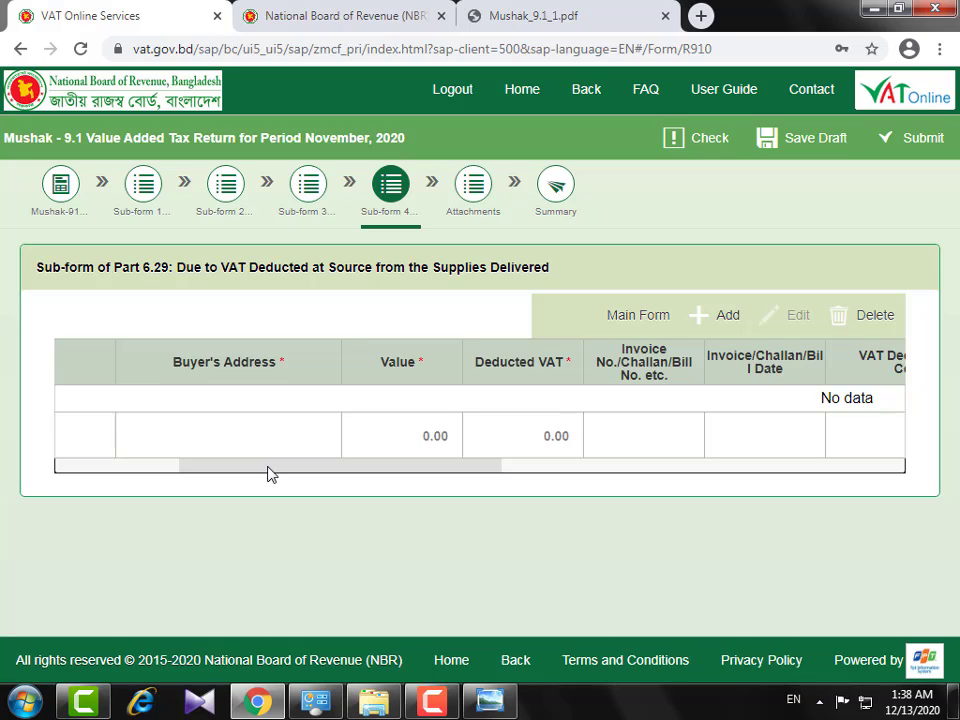
drag(268, 474, 266, 476)
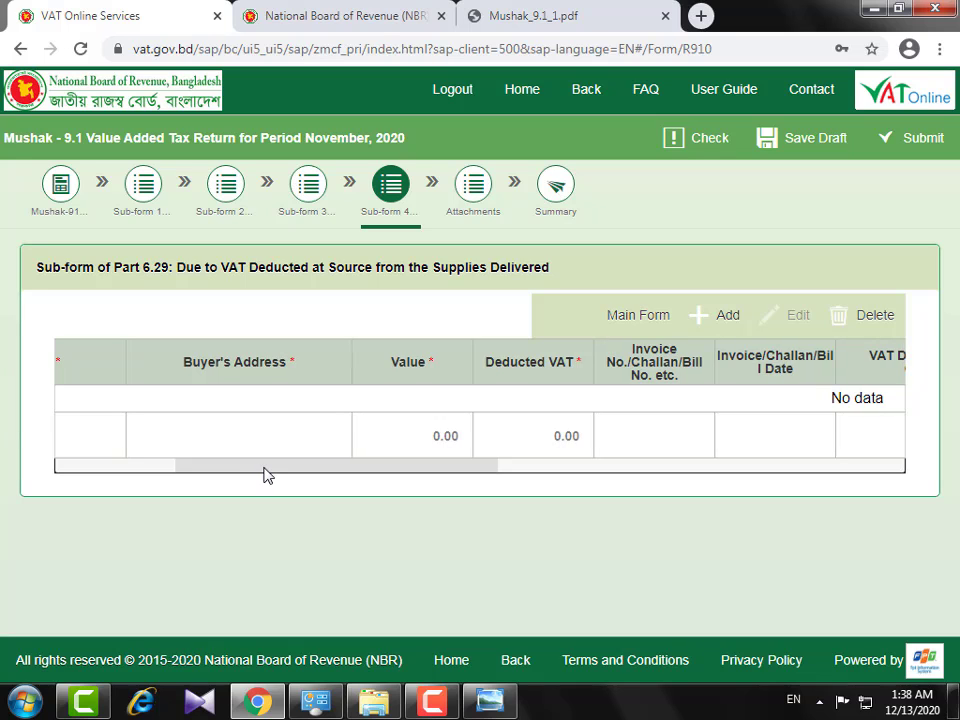
drag(268, 476, 313, 487)
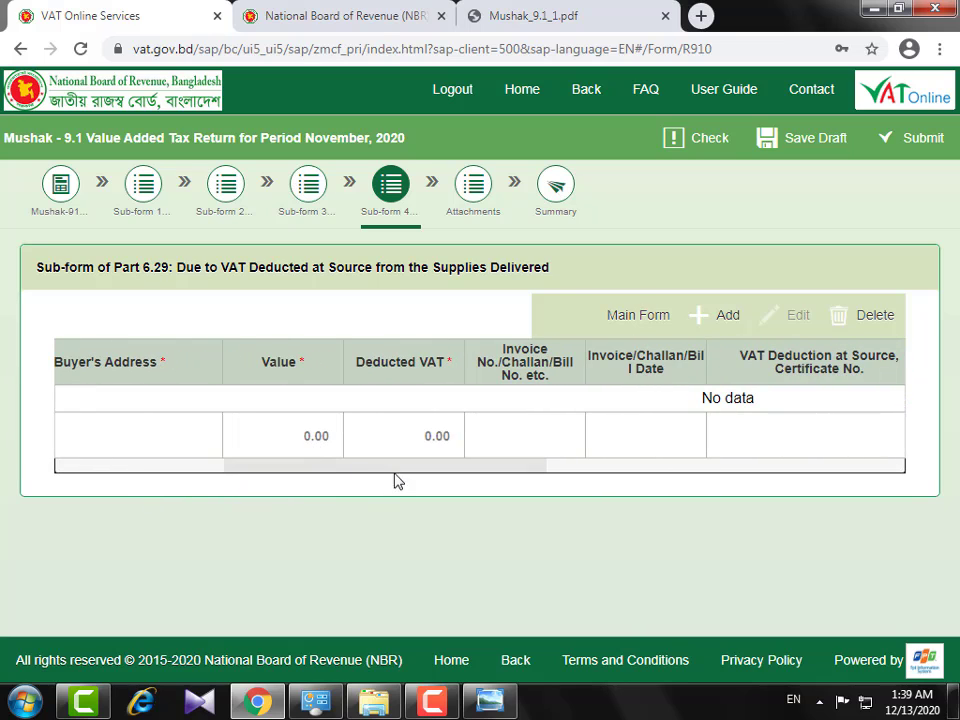
drag(396, 478, 439, 476)
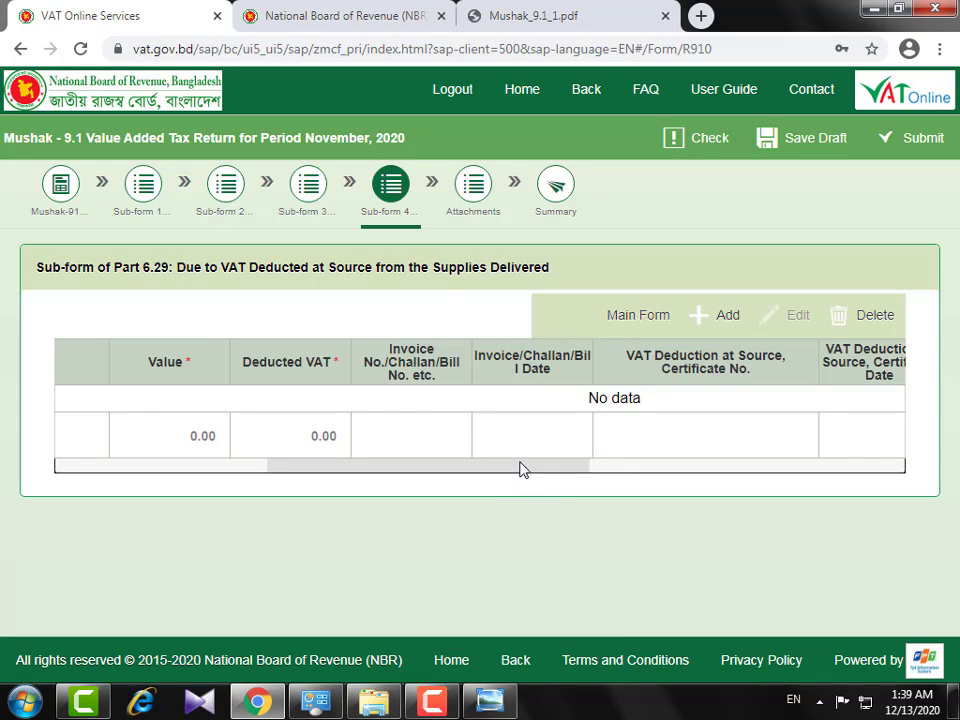
scroll(521, 469, right, 1)
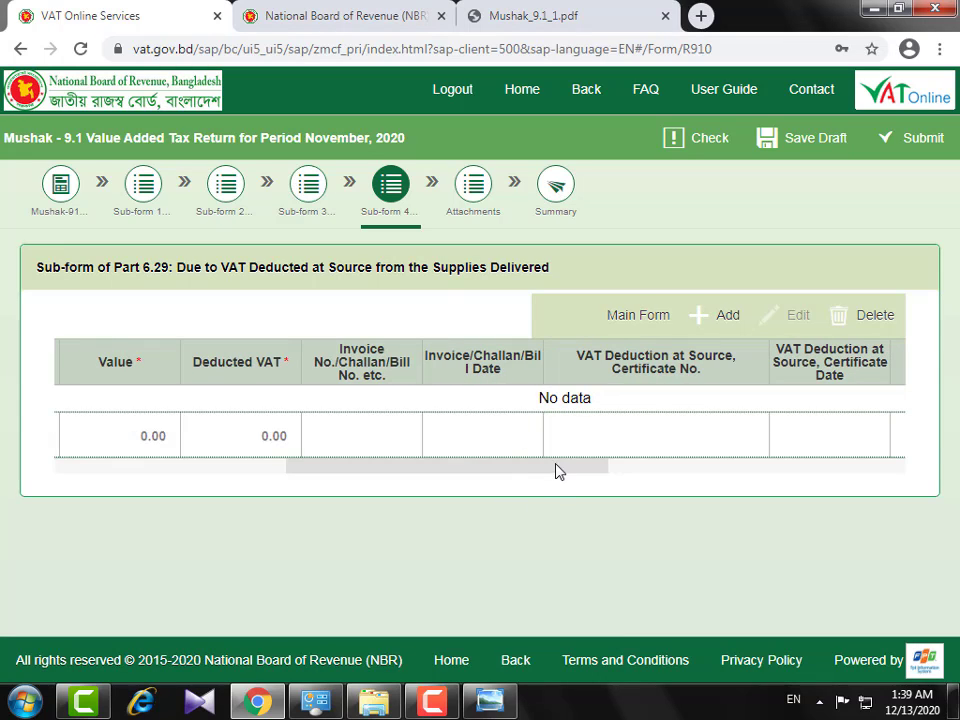
drag(559, 469, 225, 493)
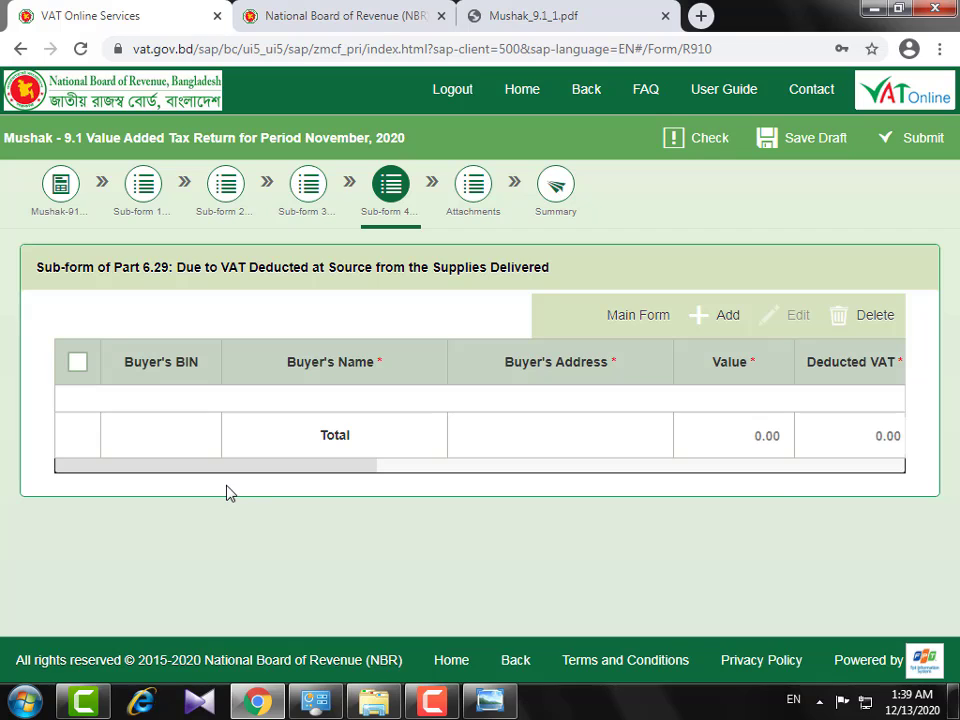
click(120, 438)
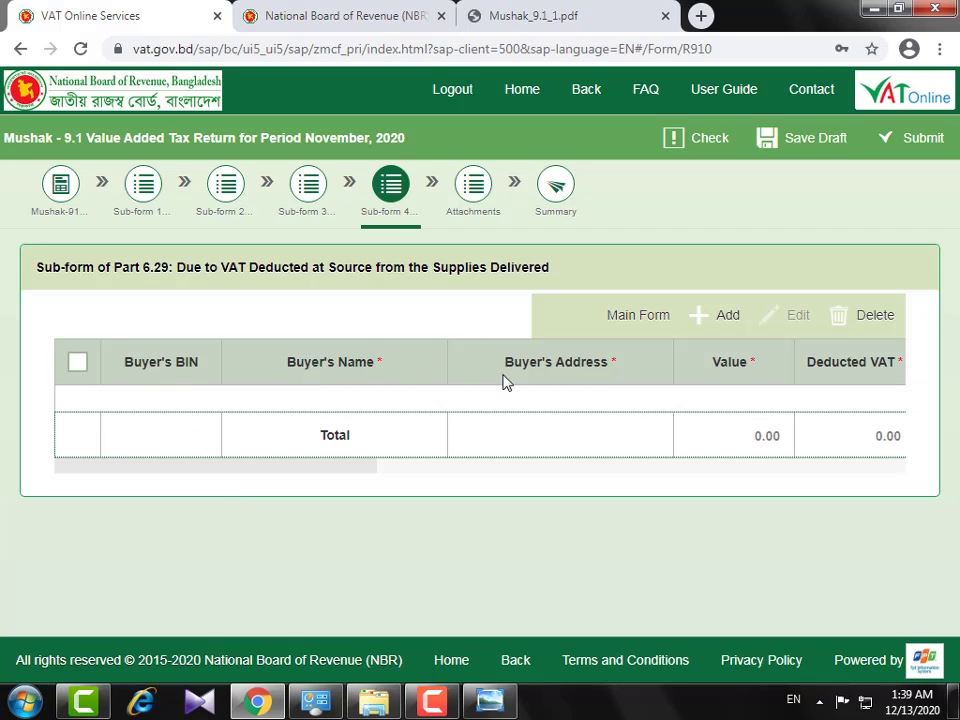
Add an entry row to the Part 6.29 sub-form and fill in the buyer's name and the buyer's address
click(720, 316)
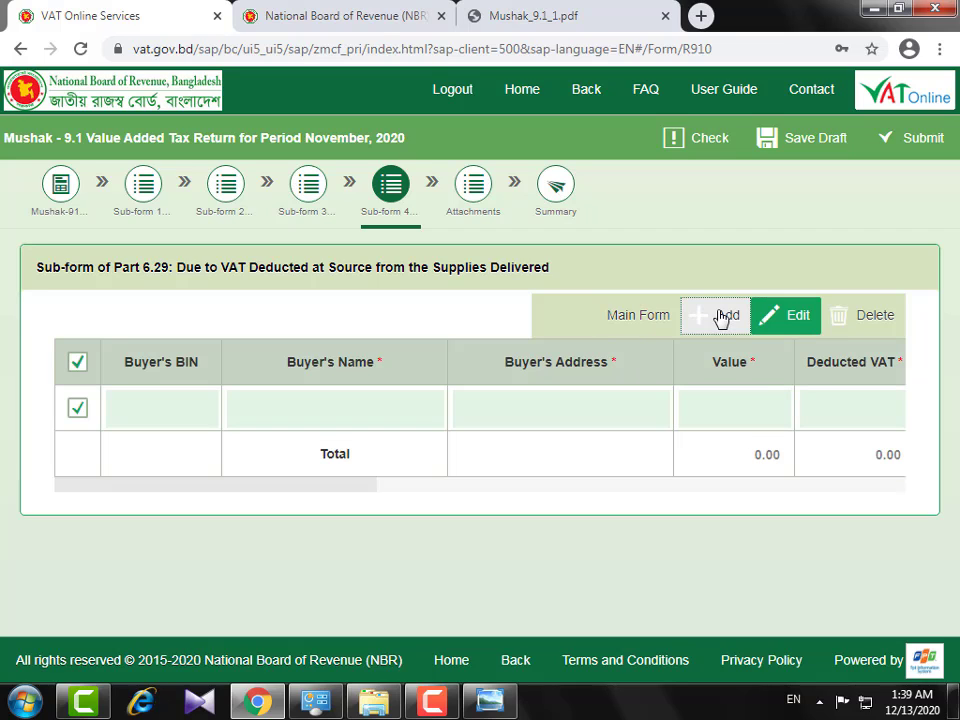
click(157, 411)
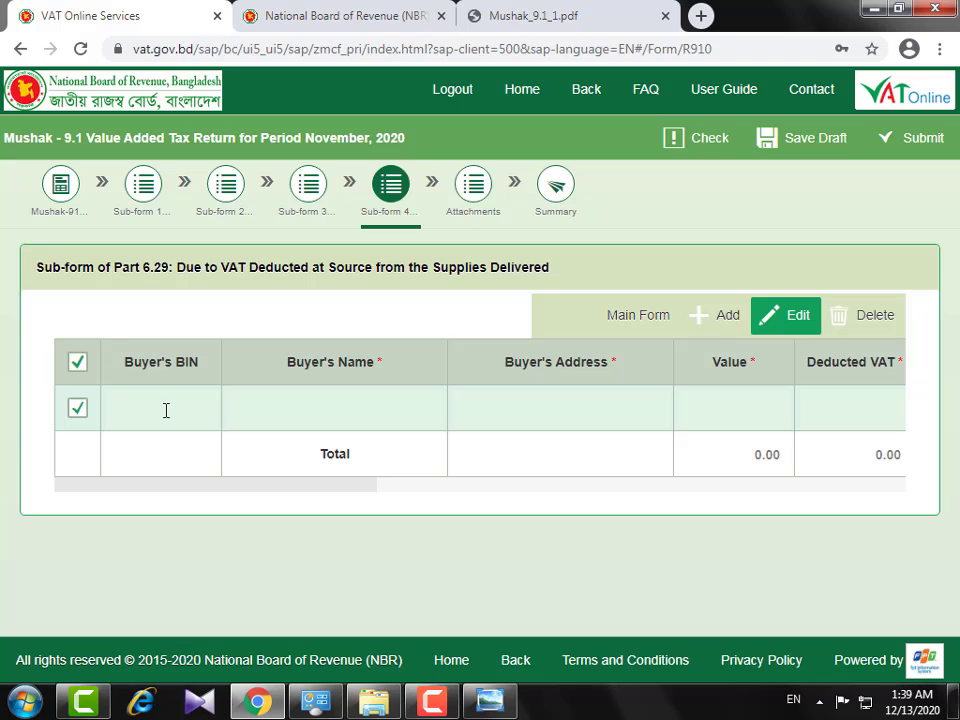
click(367, 401)
text(Symp)
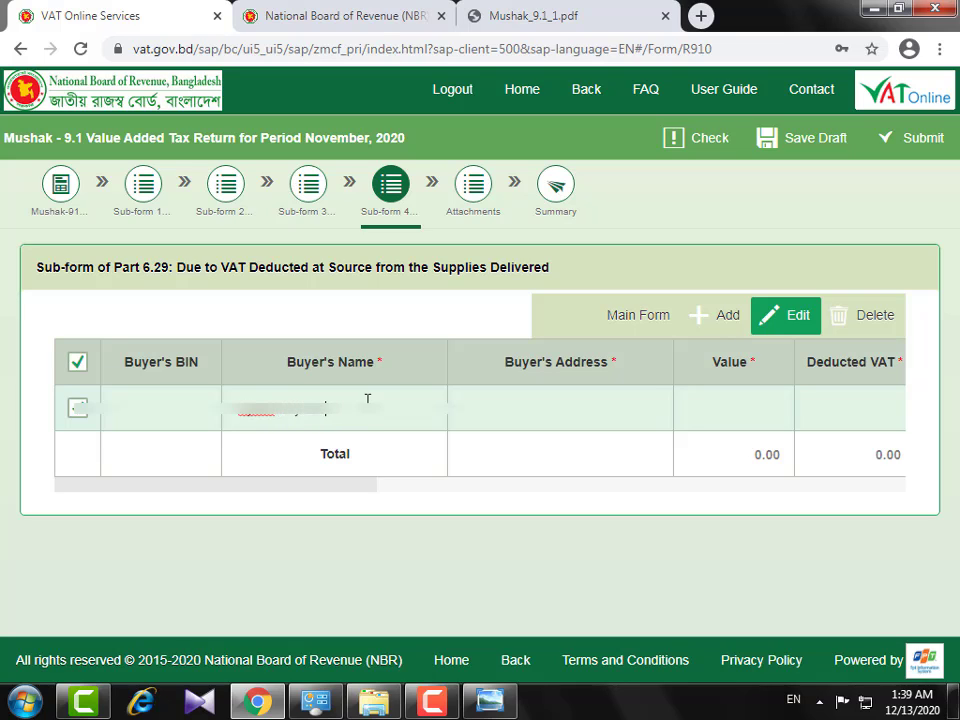
drag(306, 489, 332, 495)
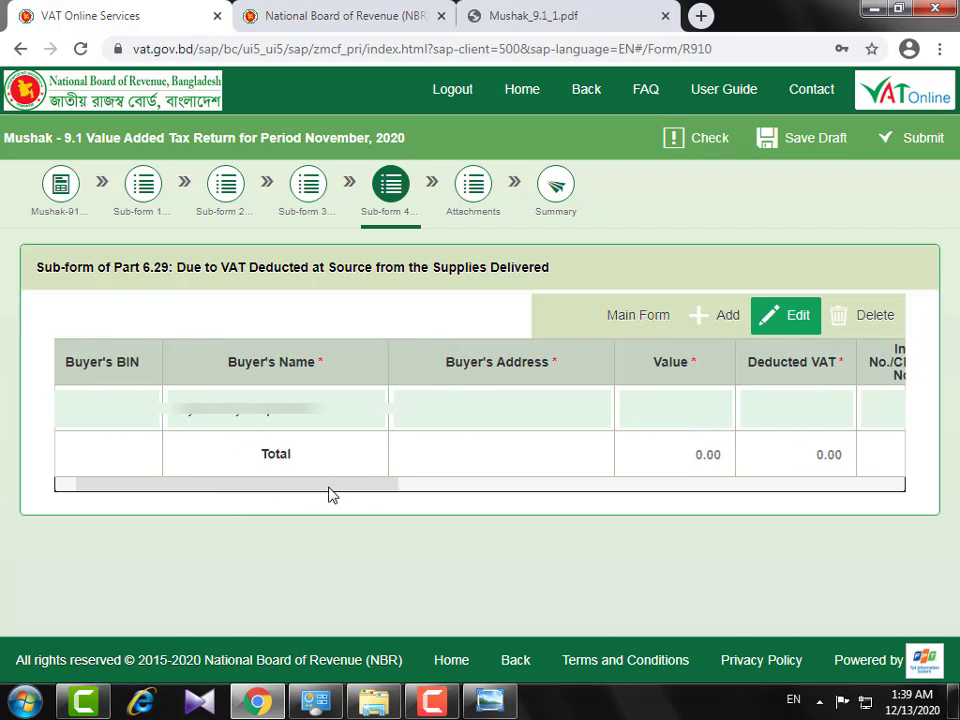
key(ctrl+a)
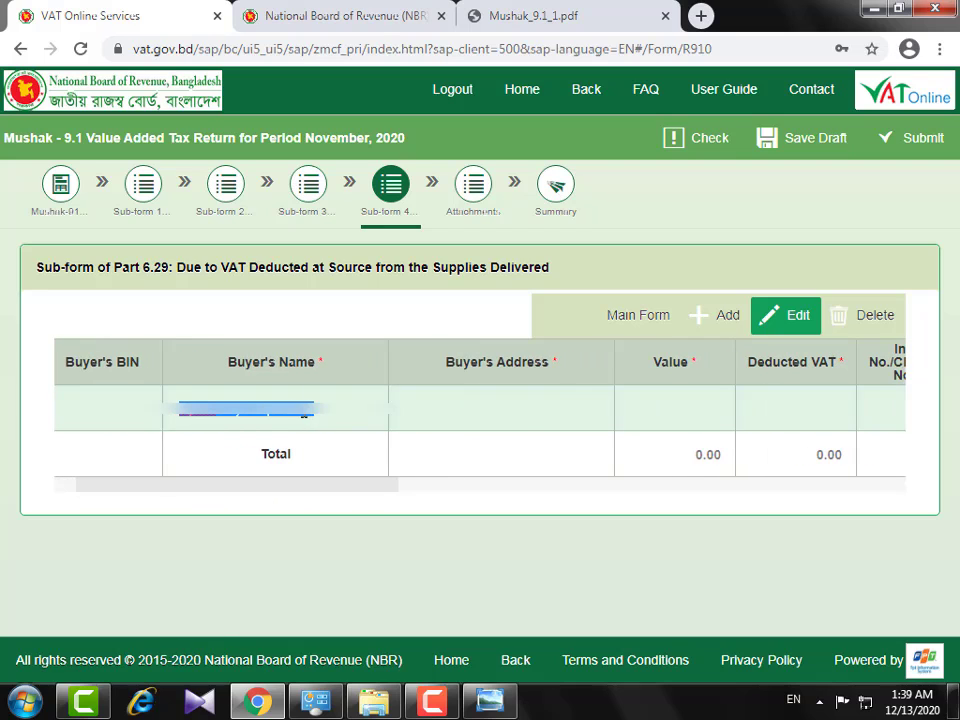
click(503, 403)
key(ctrl+v)
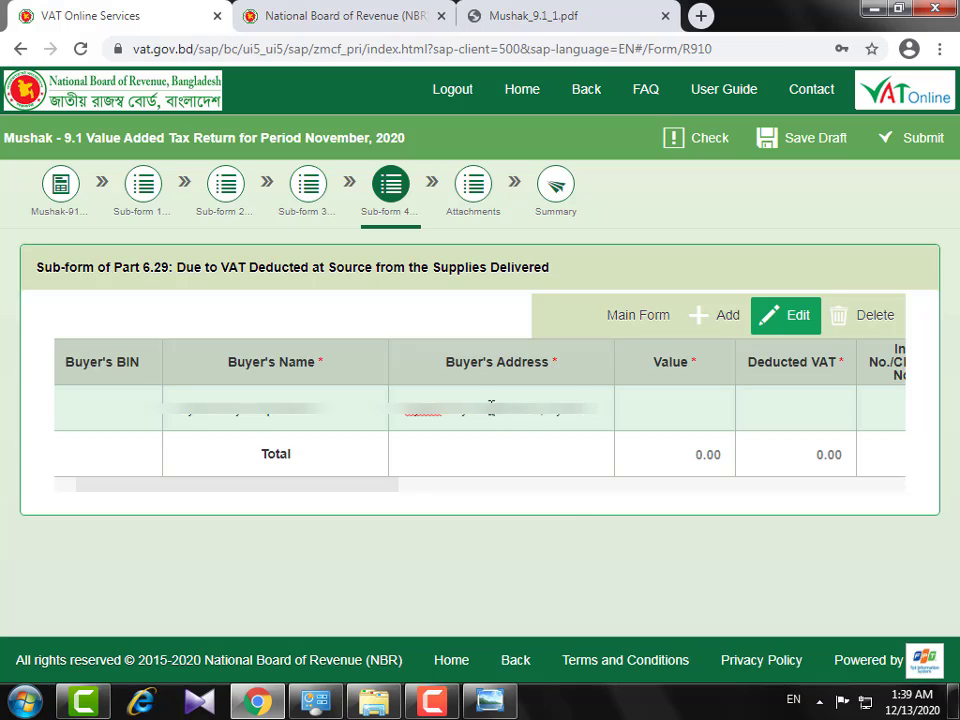
Set the row's value to 278275 and its deducted VAT to 35871
drag(339, 490, 428, 496)
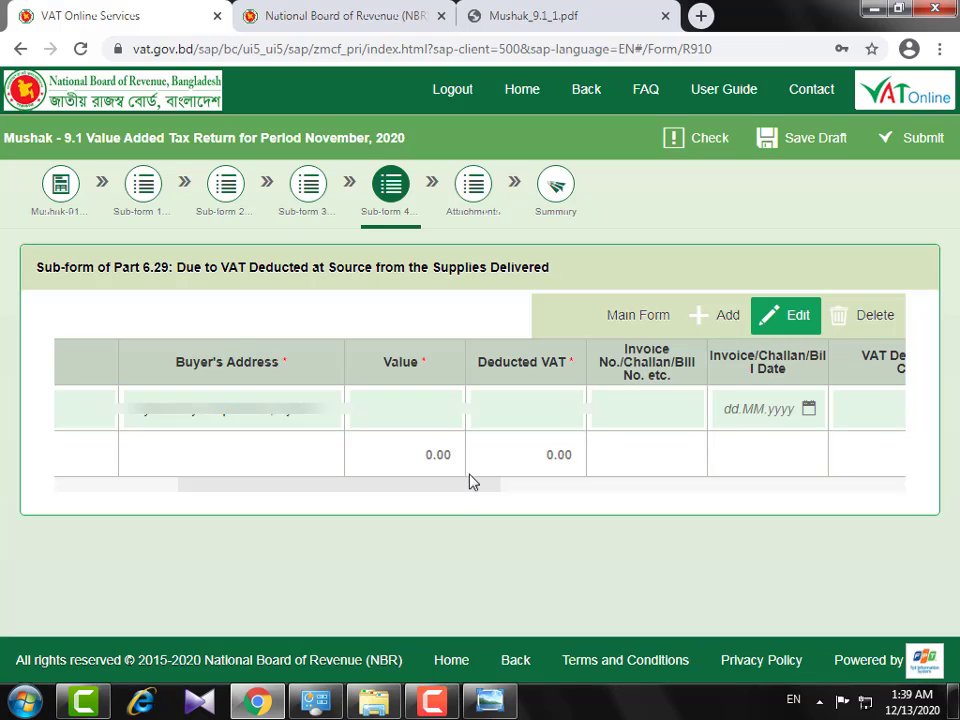
drag(417, 497, 437, 499)
click(377, 404)
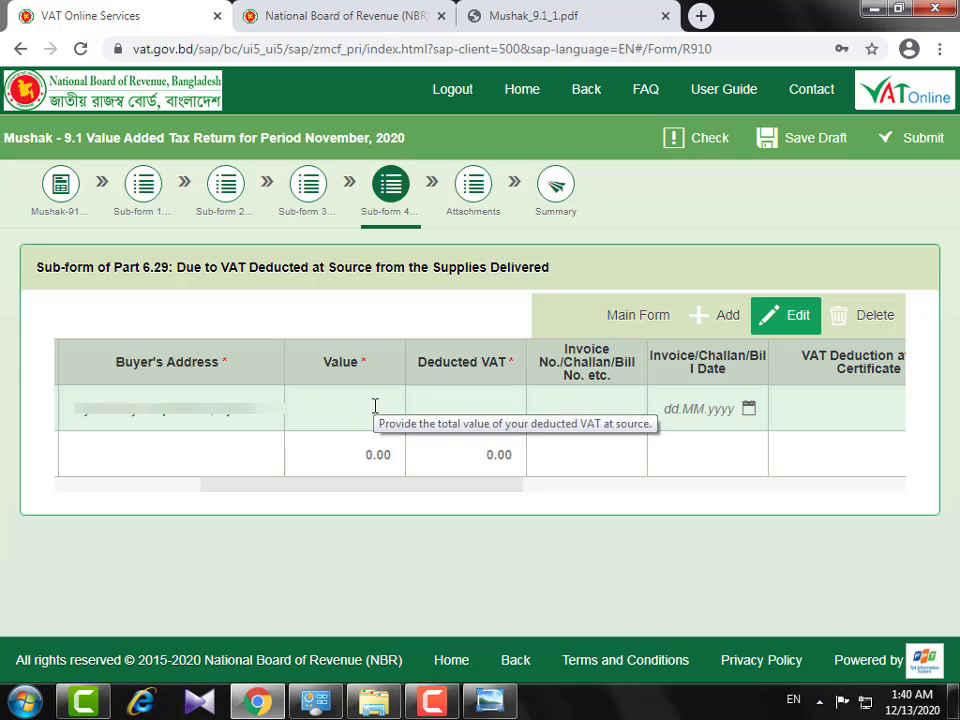
text(2782)
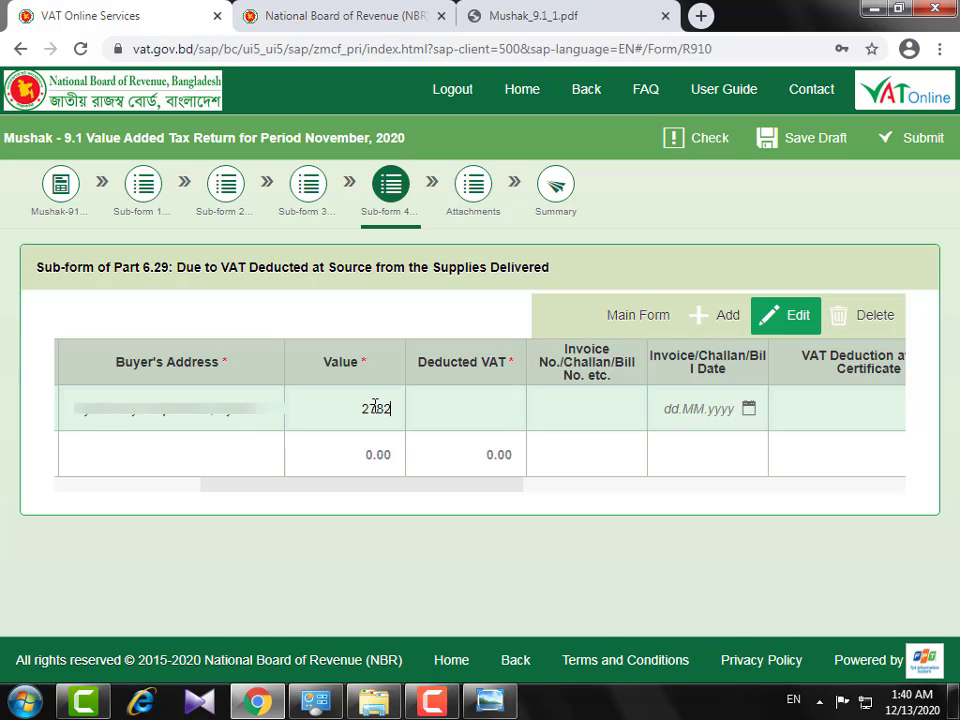
text(75)
click(500, 405)
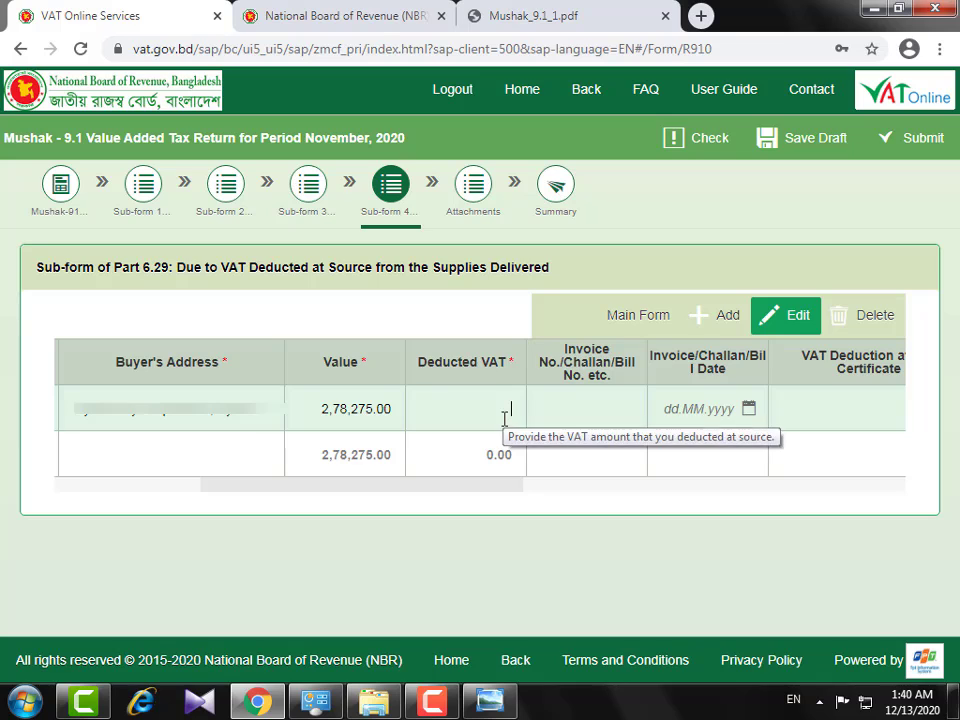
text(358)
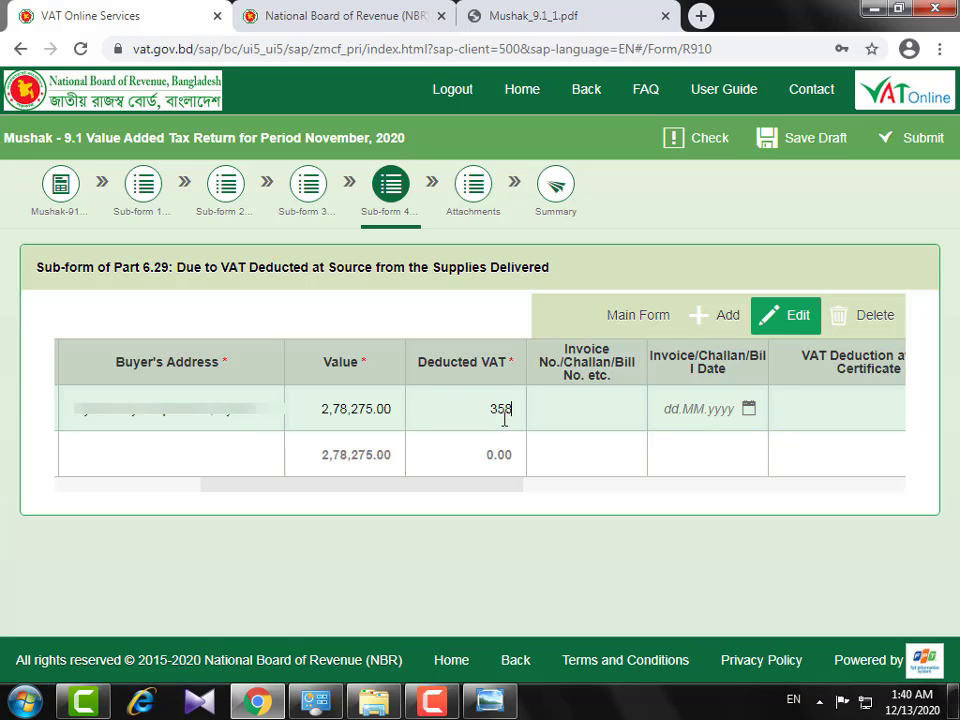
text(71)
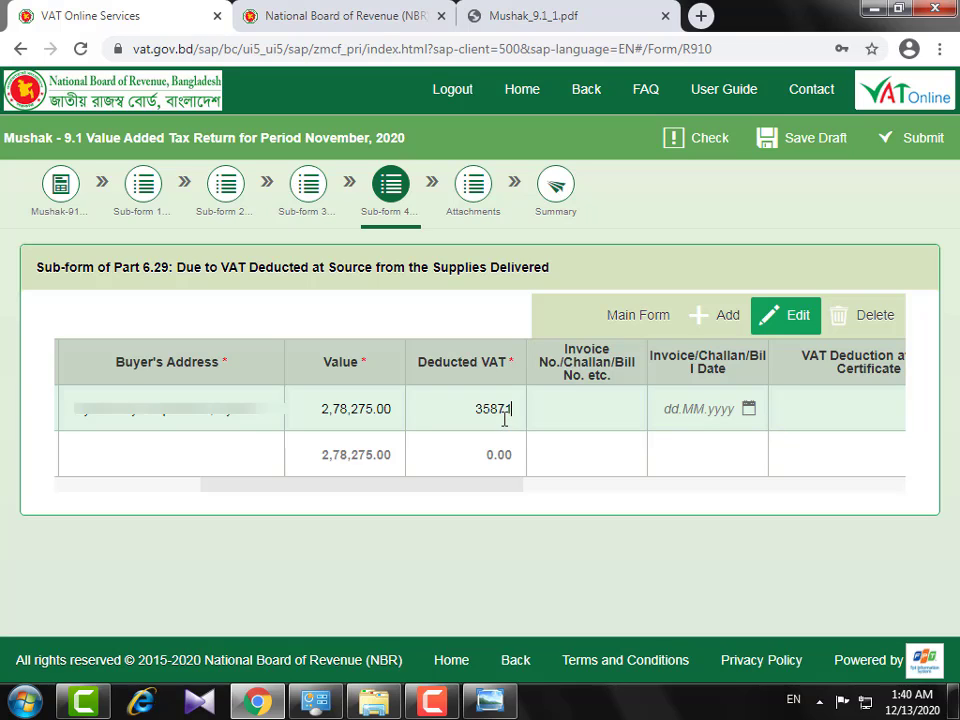
click(630, 420)
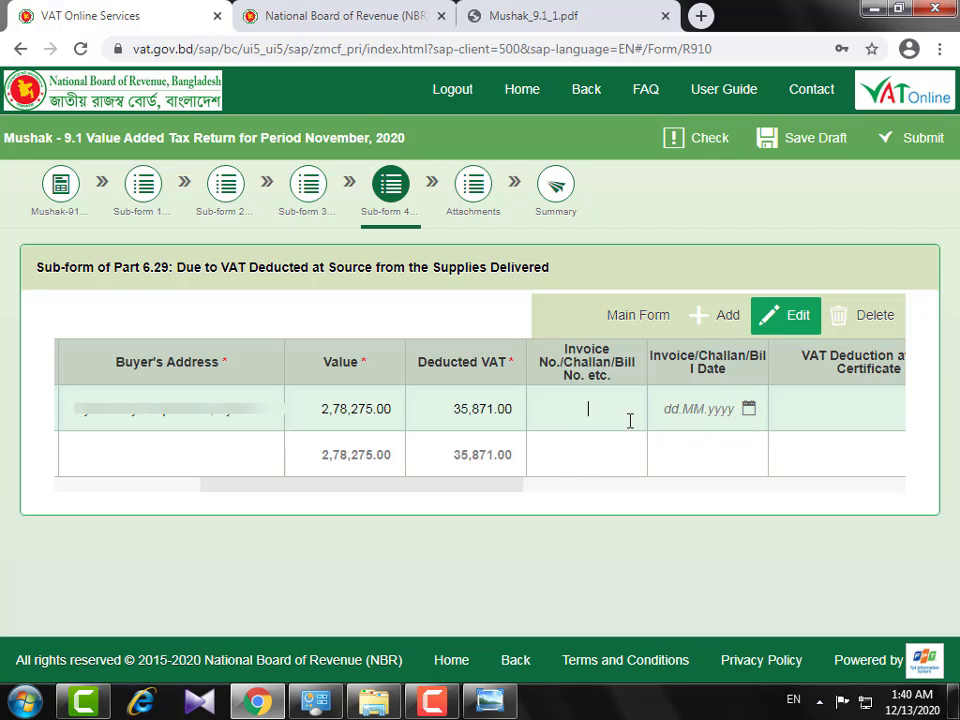
Review the row's remaining invoice date, deduction certificate, tax deposit and note fields
drag(449, 491, 555, 497)
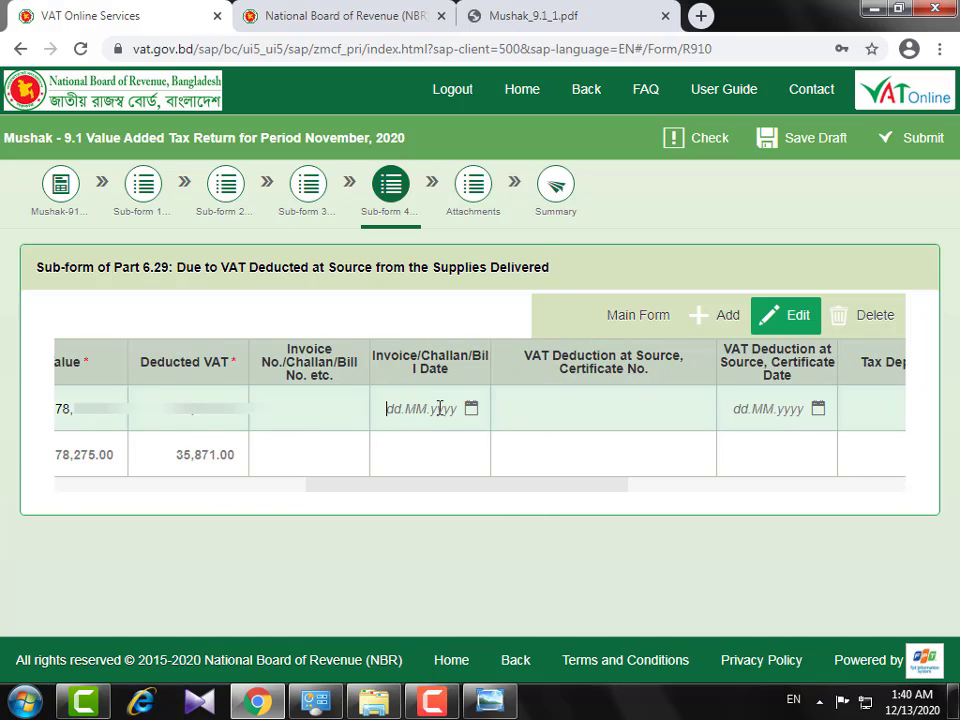
click(470, 409)
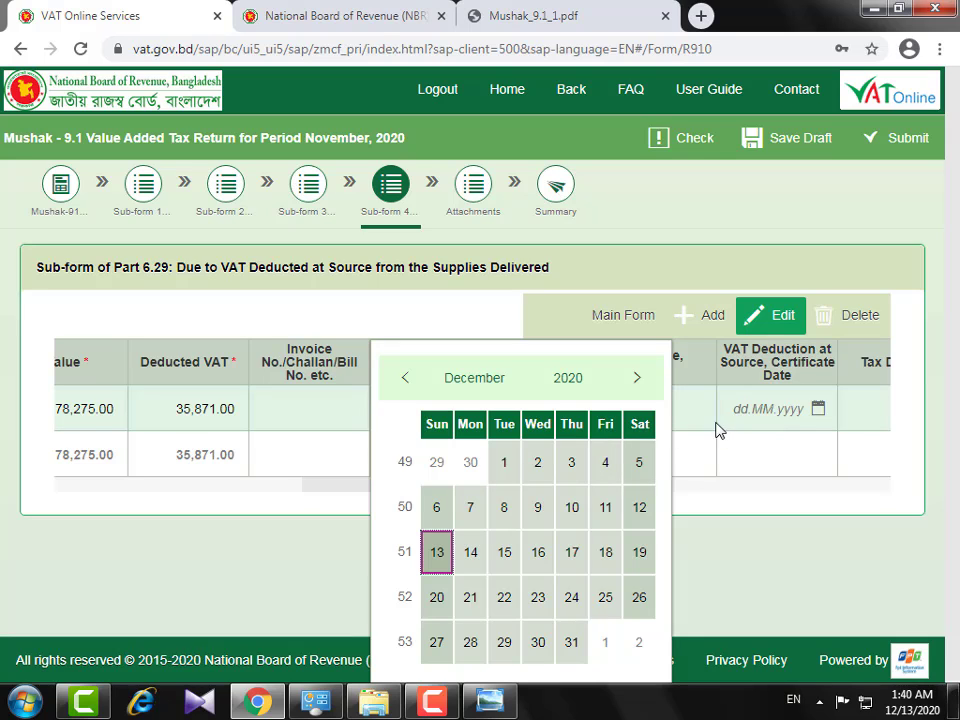
click(694, 461)
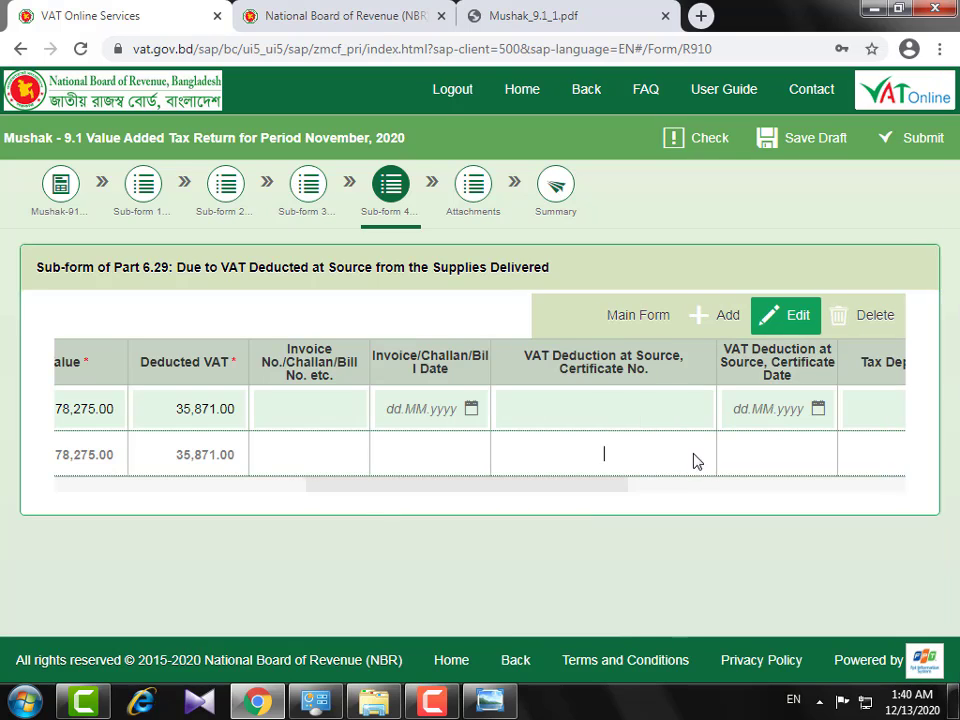
drag(388, 482, 816, 476)
click(580, 445)
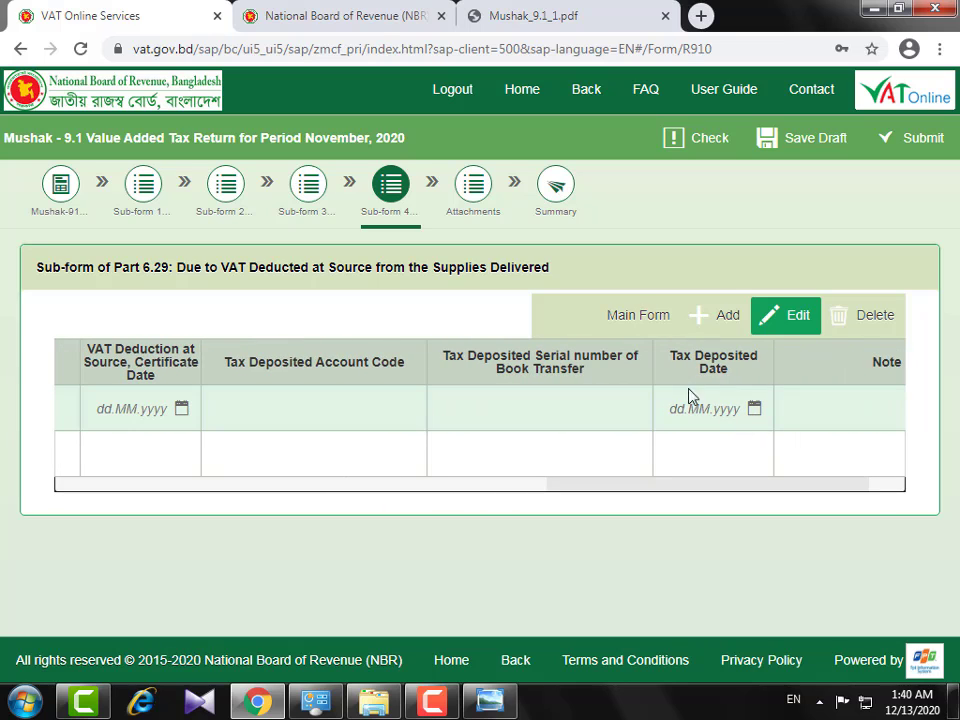
drag(716, 491, 195, 502)
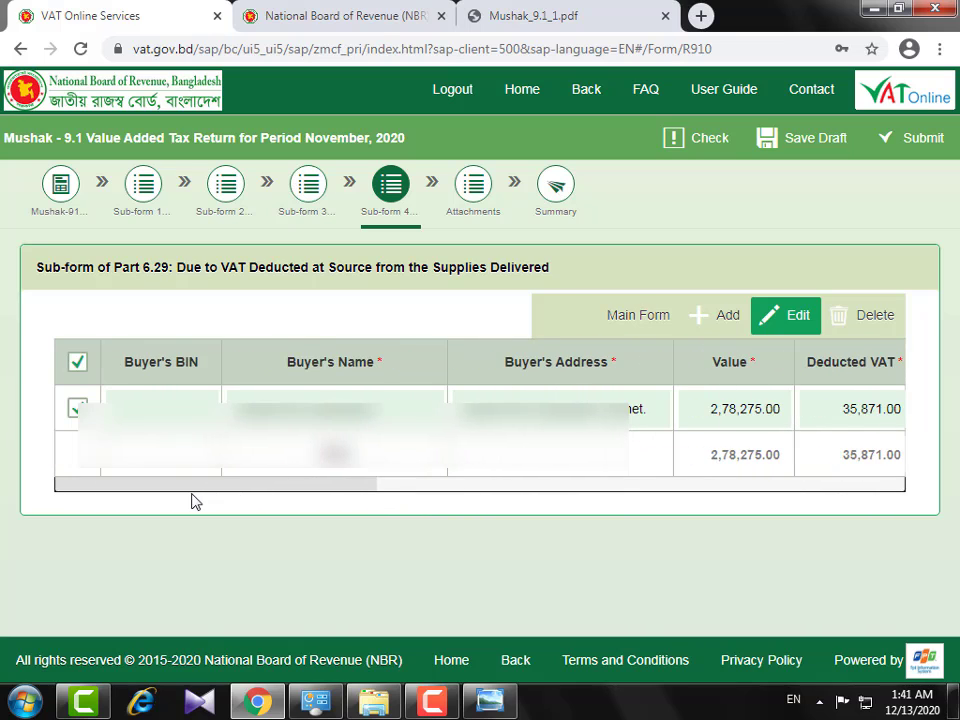
Add a second entry row and copy the buyer's name and address into it from the existing row
click(716, 325)
click(160, 407)
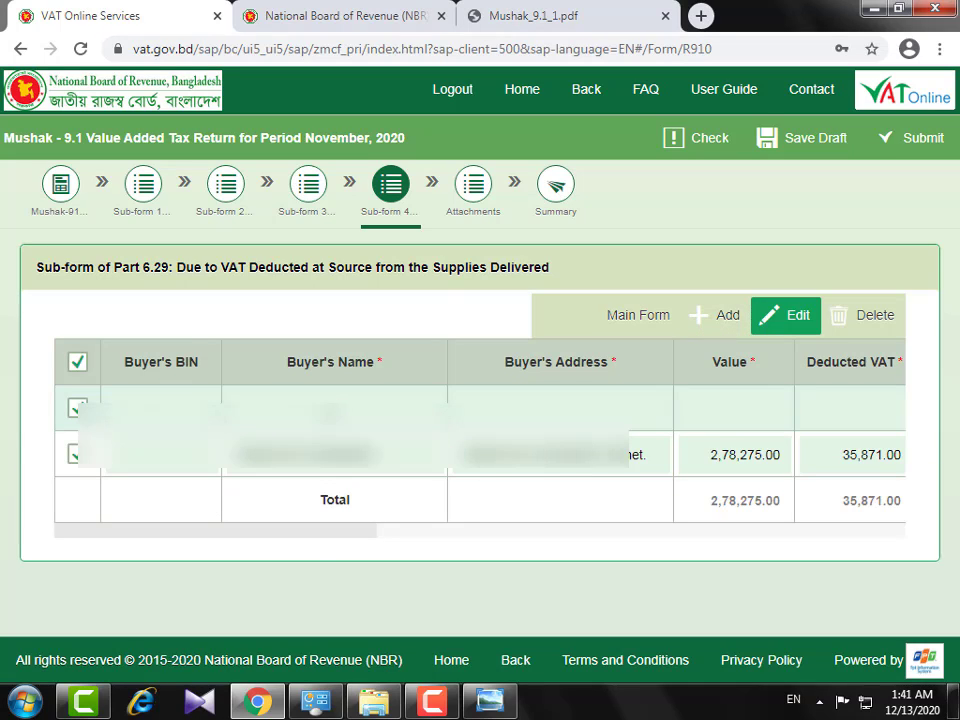
drag(240, 455, 372, 455)
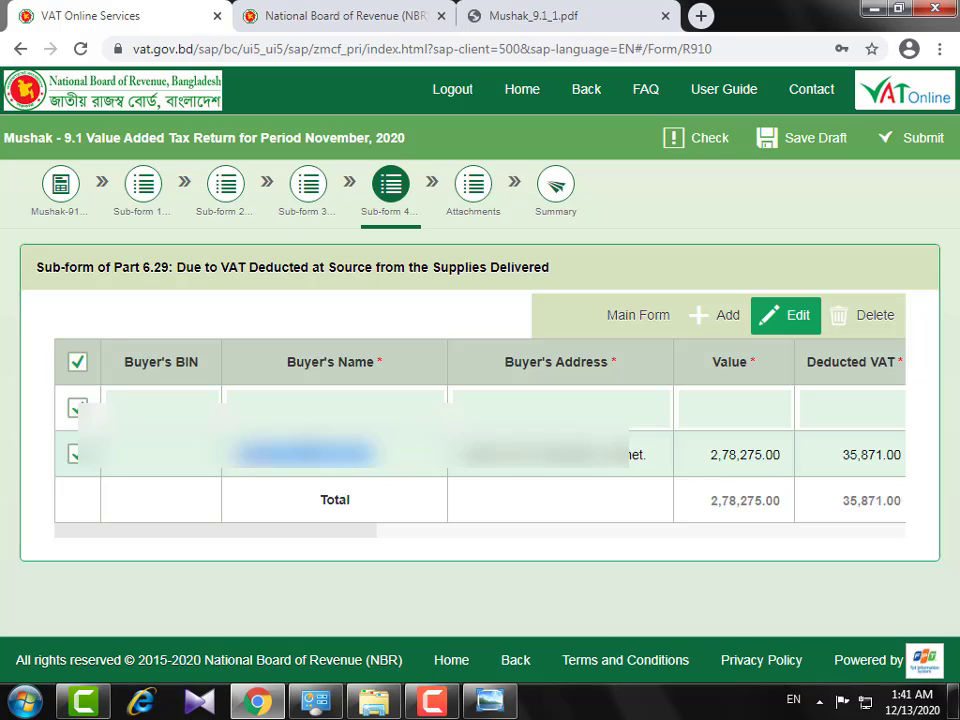
click(237, 403)
key(ctrl+v)
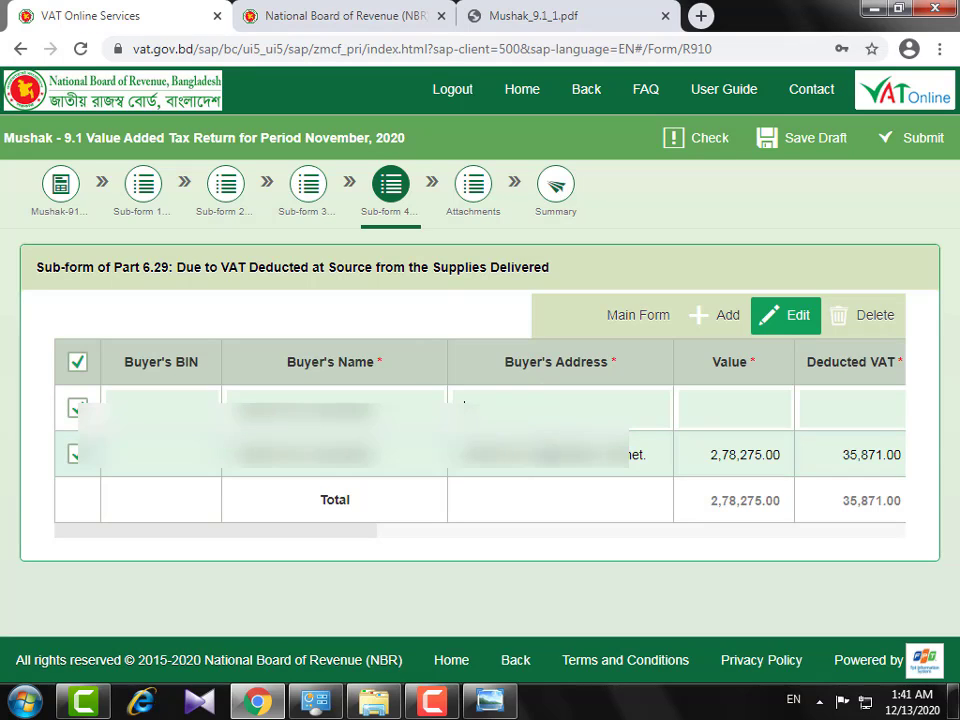
triple_click(465, 455)
click(464, 405)
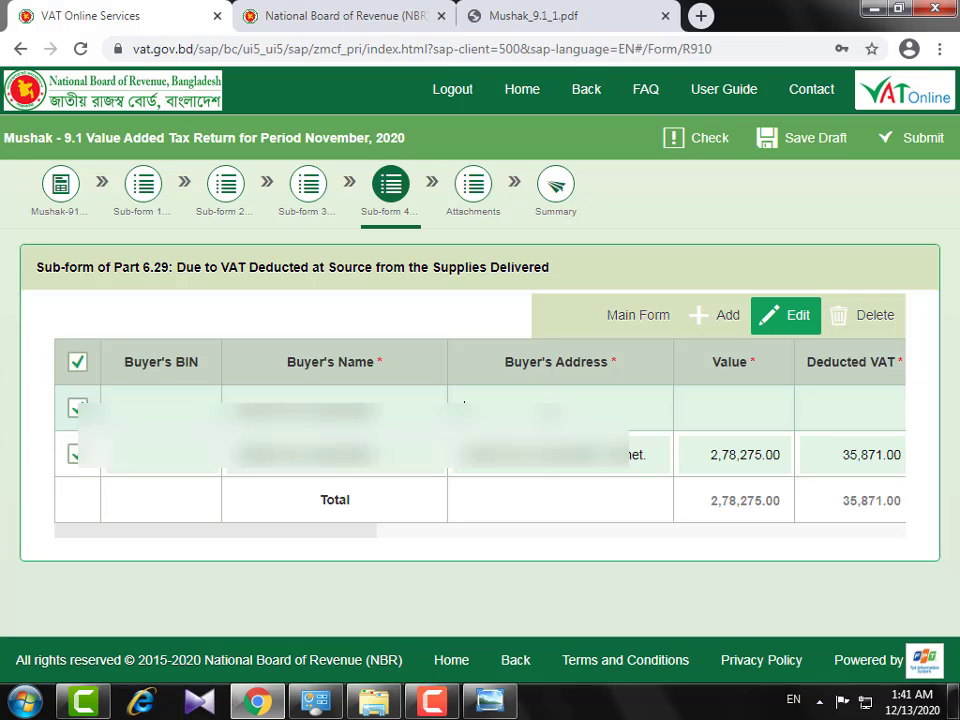
key(ctrl+v)
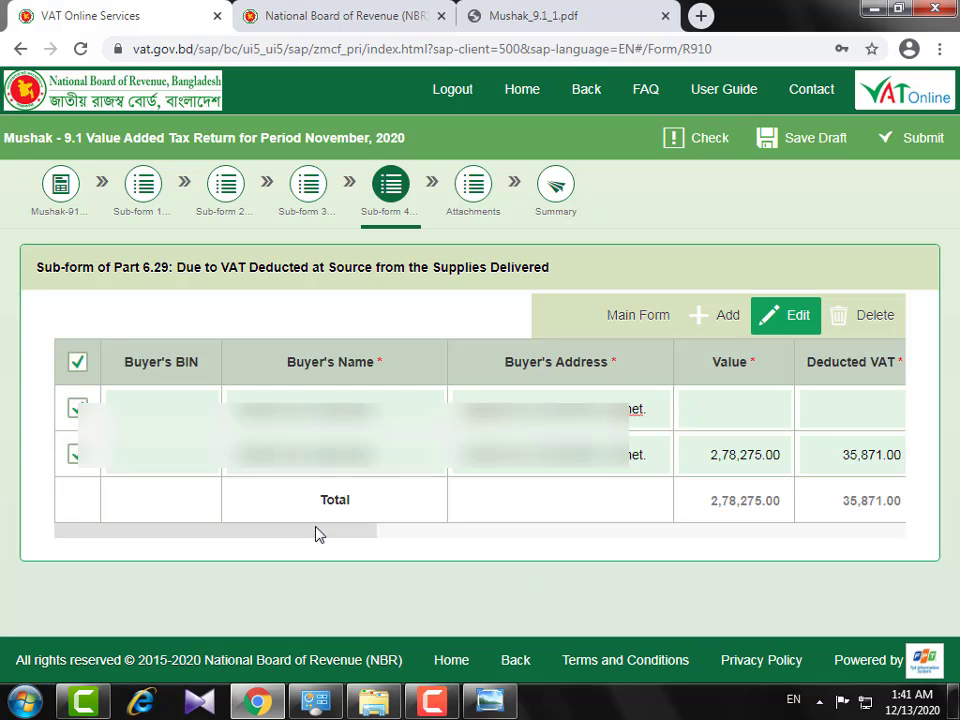
drag(318, 534, 414, 553)
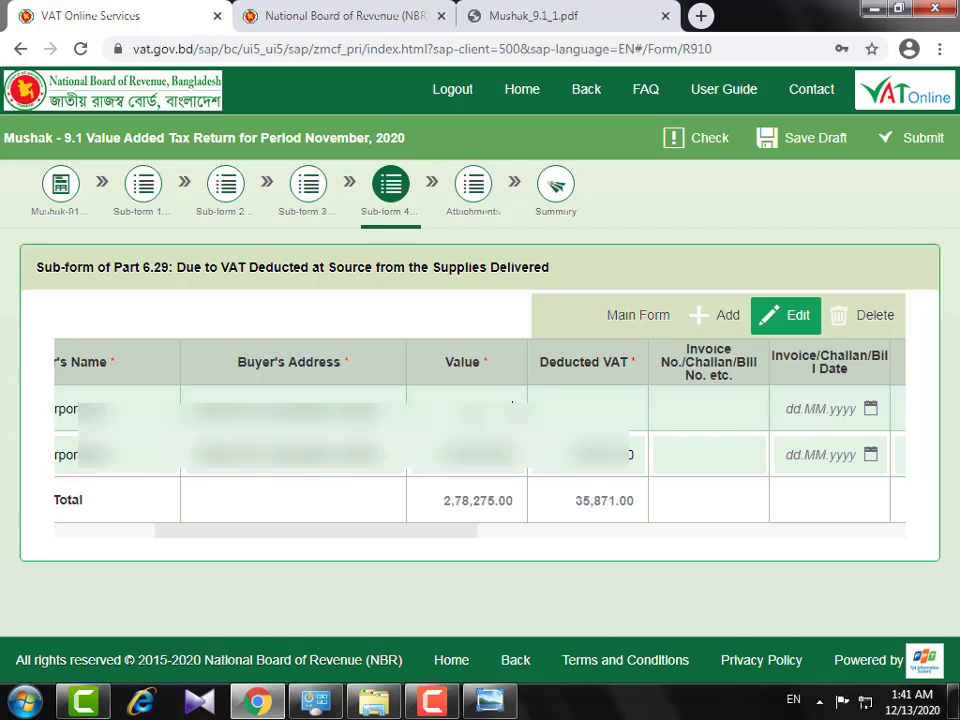
Set the new row's value to 911016 and its deducted VAT to 68326
click(506, 404)
text(9100)
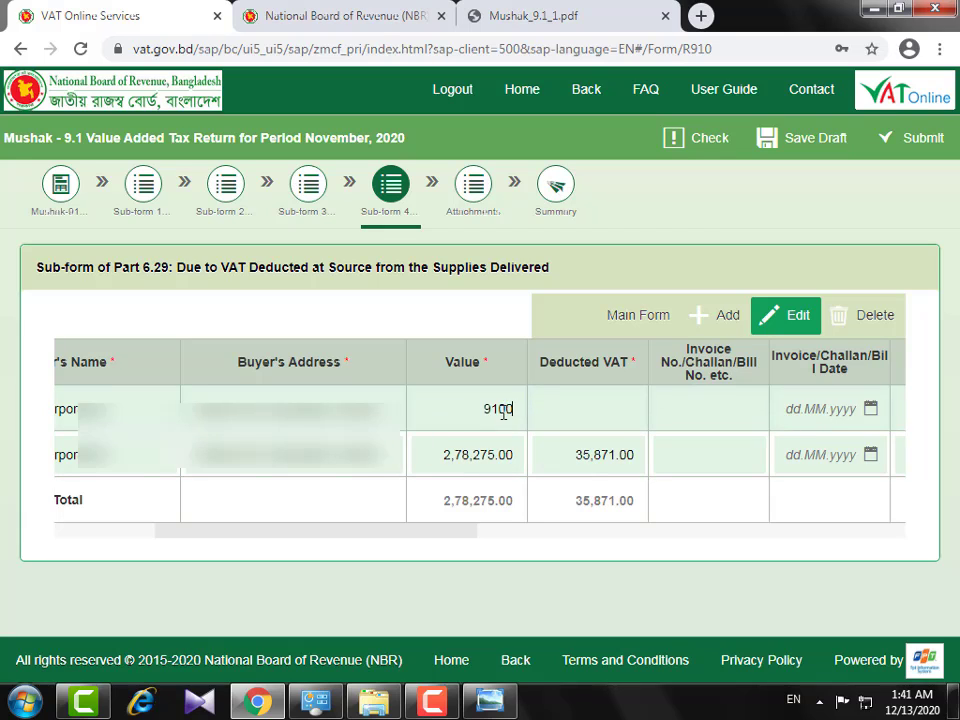
key(BackSpace)
key(BackSpace)
text(1016)
click(603, 403)
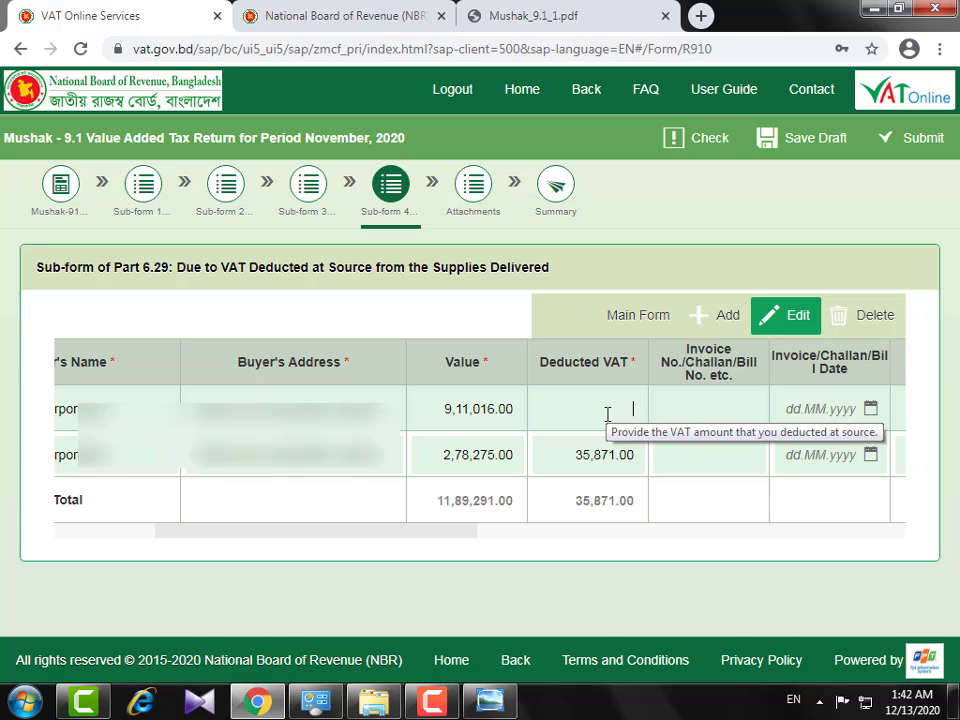
text(68326)
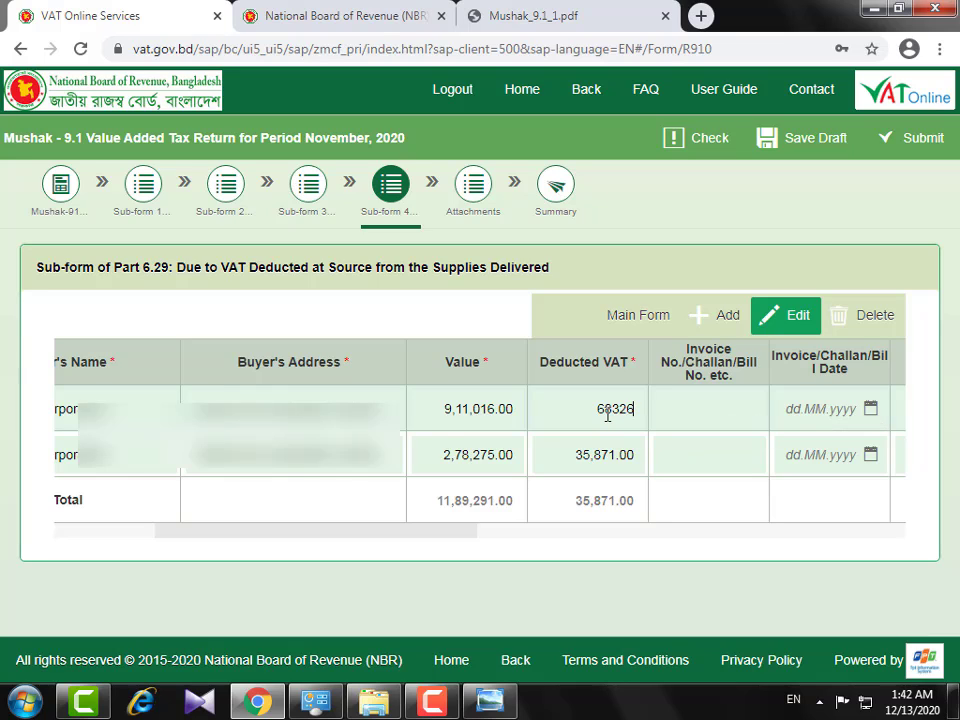
click(690, 420)
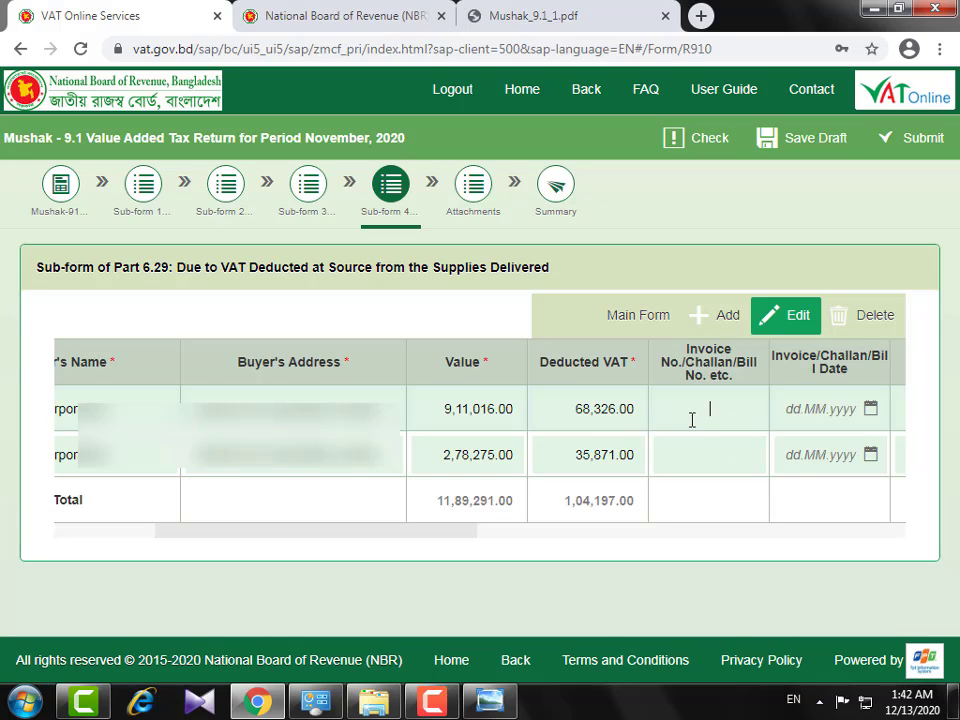
Review the new row's invoice date, deduction certificate and tax deposit fields, leaving the dates blank
scroll(461, 537, right, 4)
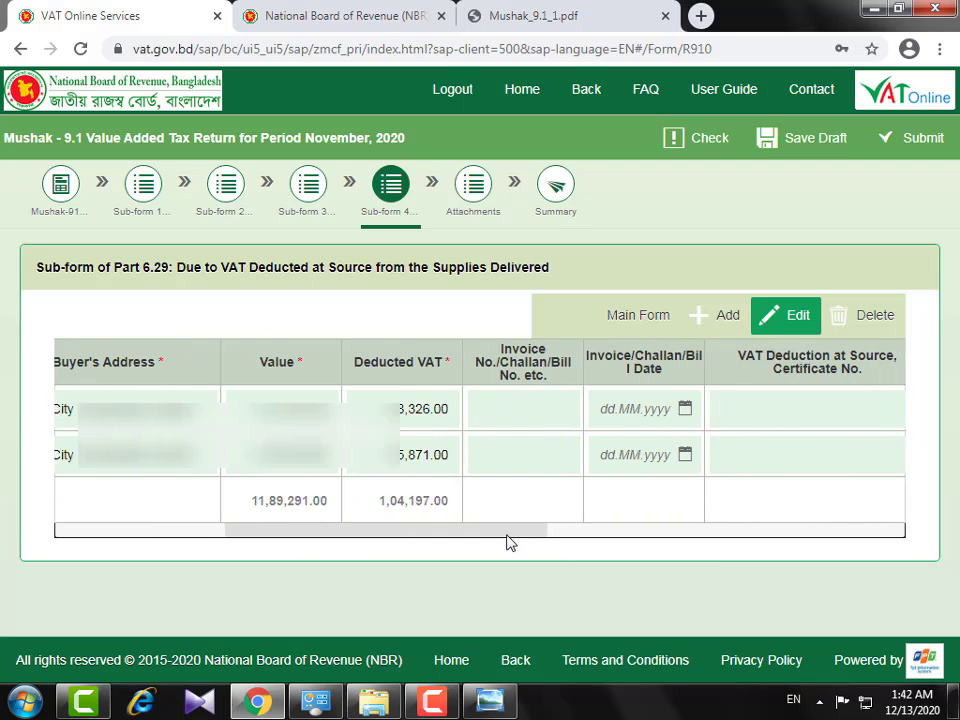
scroll(463, 537, left, 3)
scroll(480, 538, right, 2)
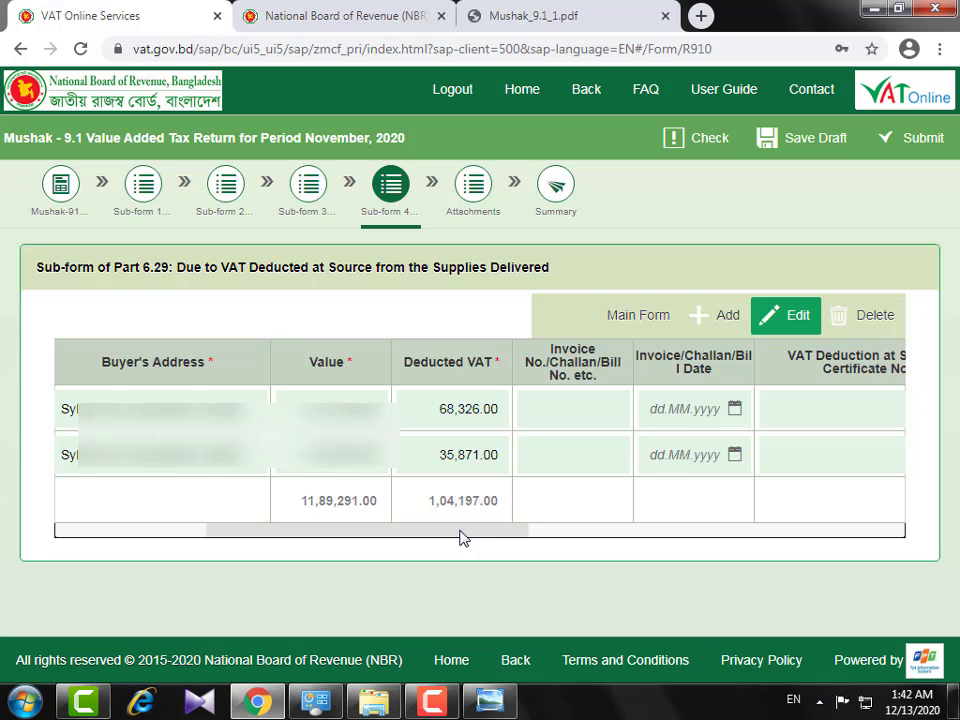
drag(461, 536, 525, 566)
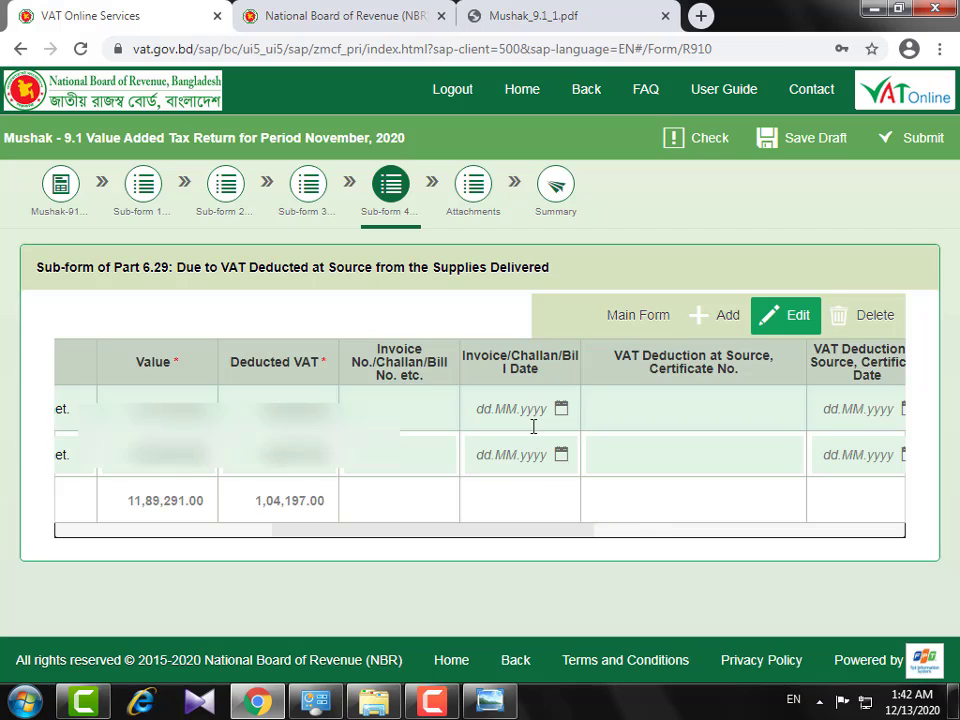
click(562, 410)
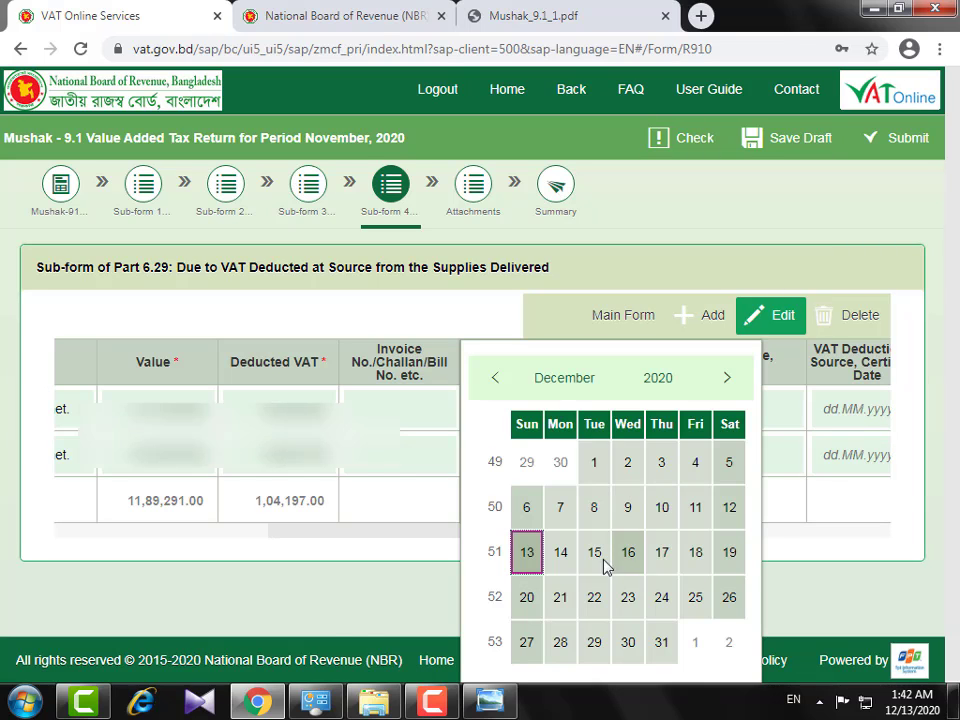
drag(340, 540, 486, 521)
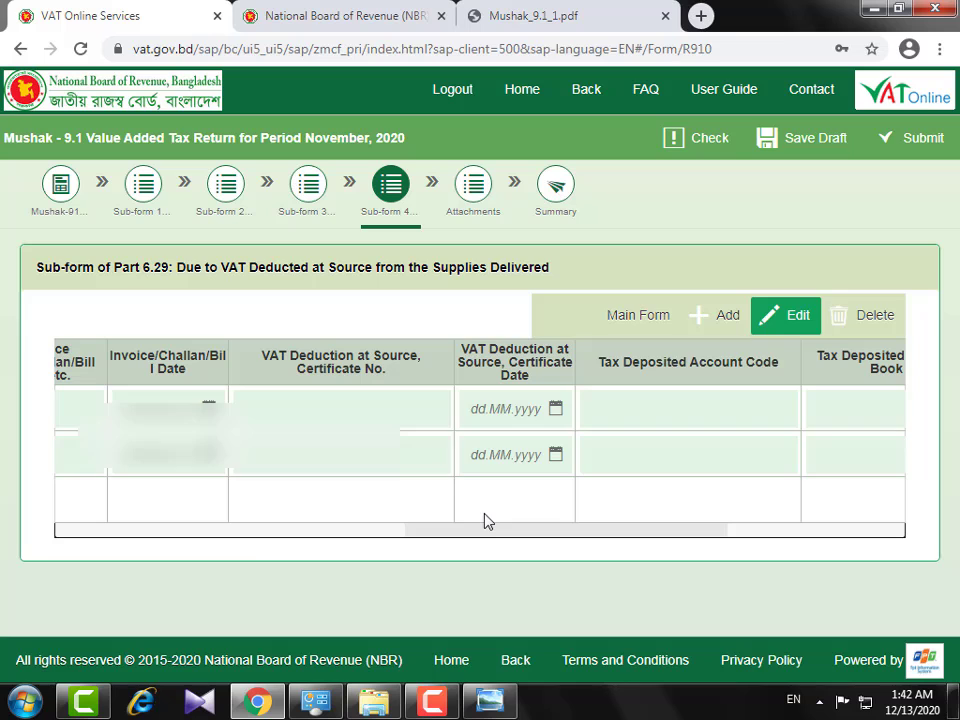
click(553, 412)
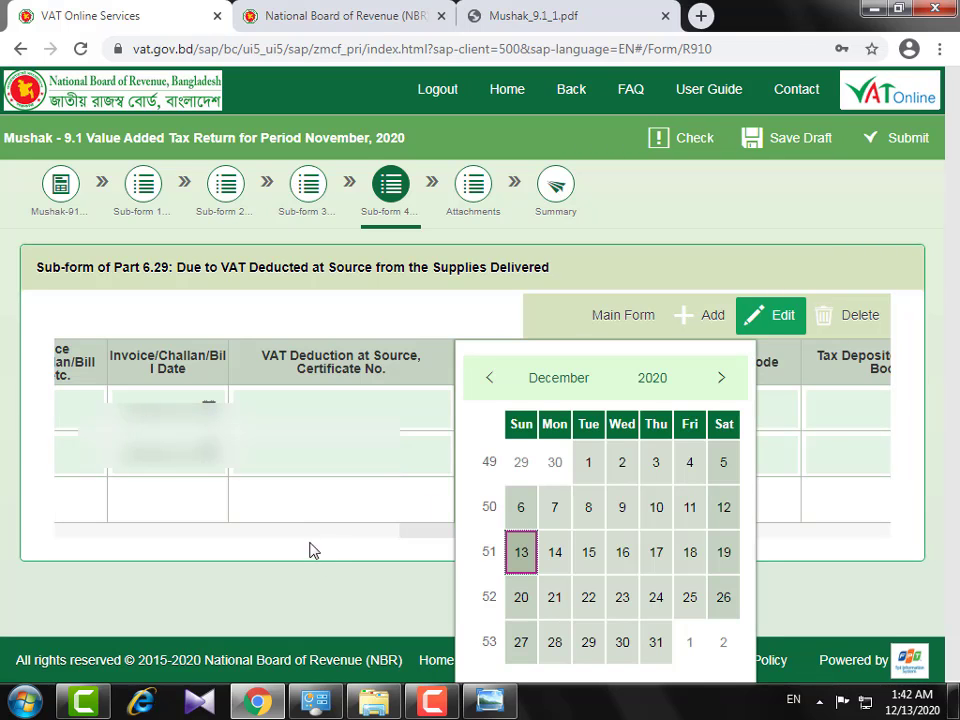
drag(428, 533, 92, 571)
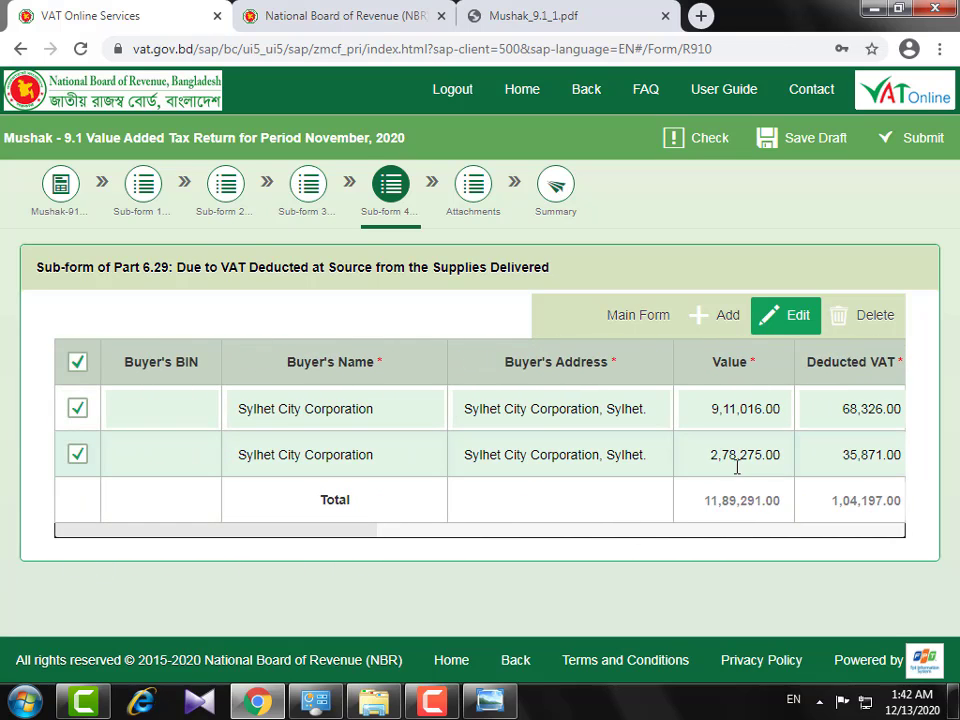
Return to the main form and check the Note 29 VAT amount in Part 6
click(630, 318)
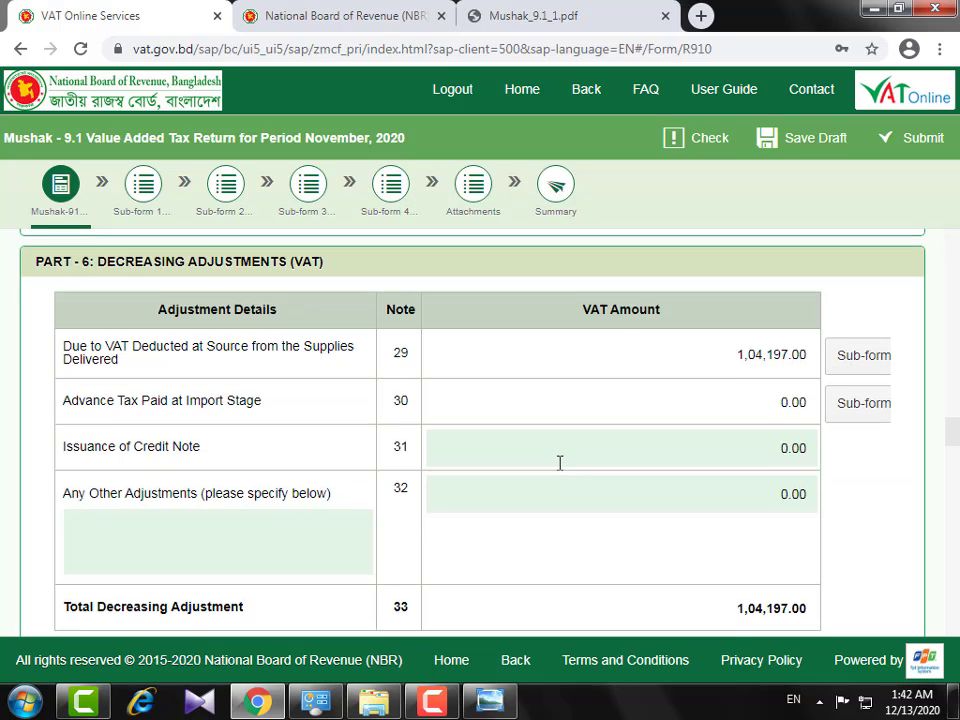
scroll(560, 463, down, 2)
scroll(560, 463, up, 2)
scroll(560, 463, up, 1)
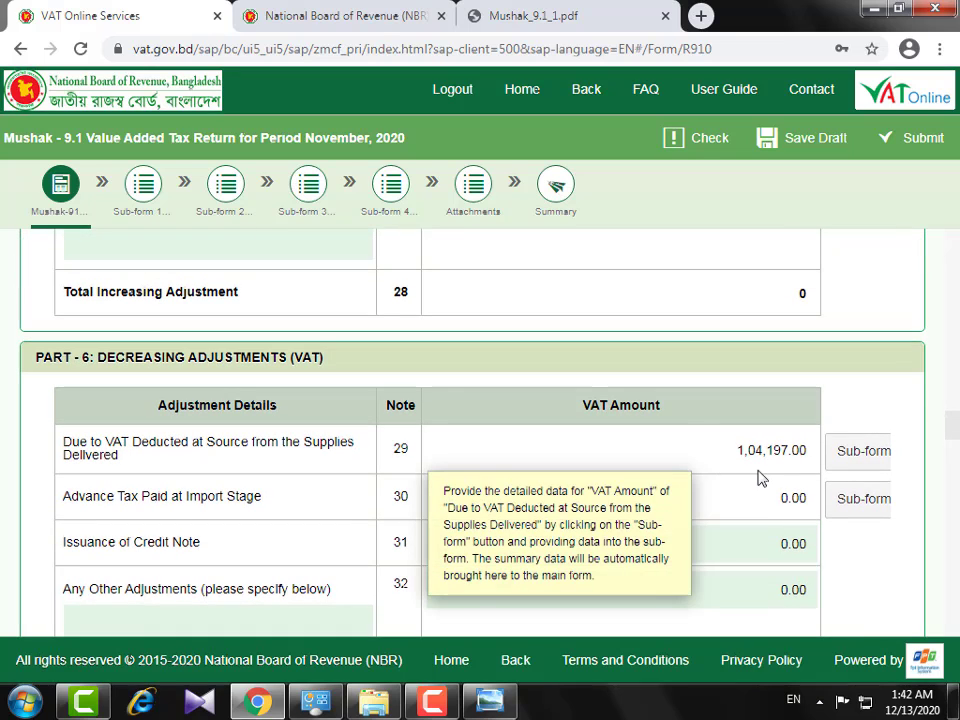
mouse_move(759, 466)
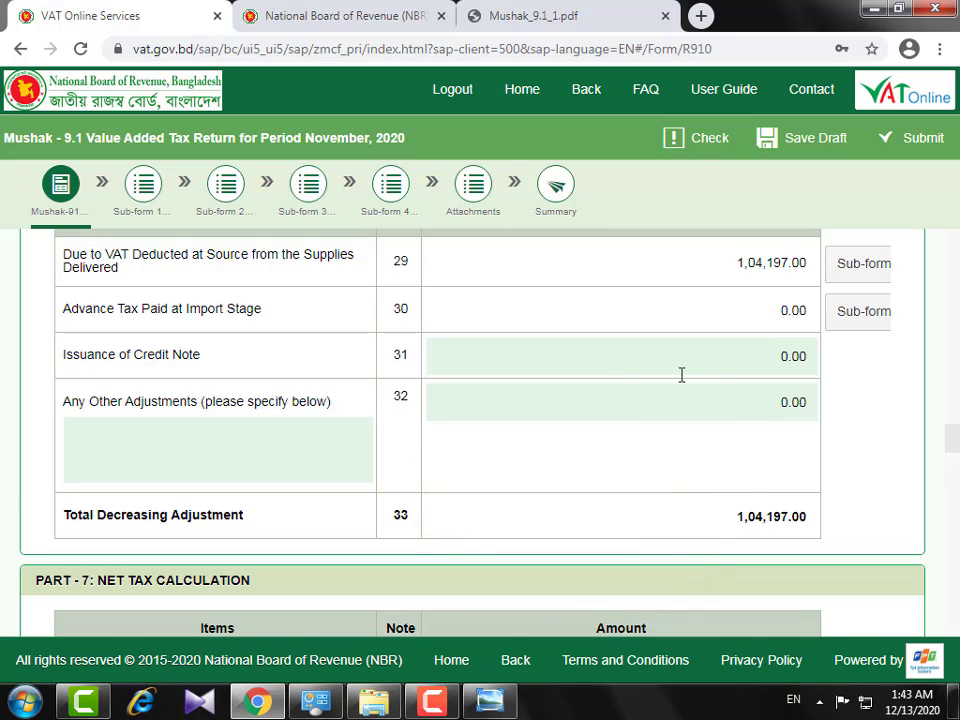
Examine the Part 7 net tax calculation, the Part 8 balance adjustments and the start of the Part 9 payment schedule
scroll(678, 428, down, 5)
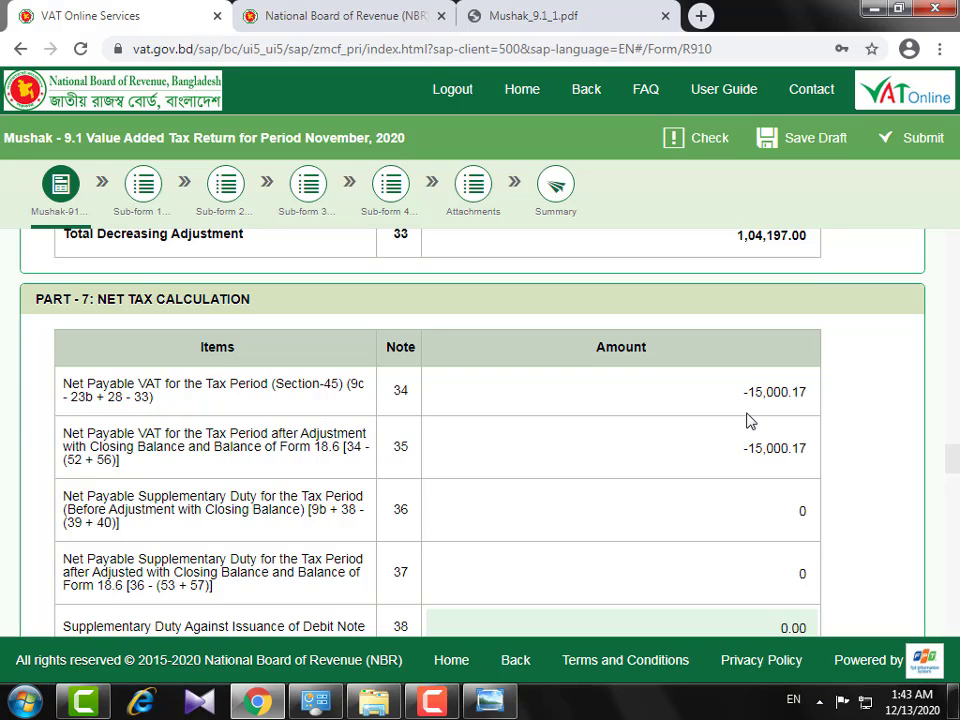
mouse_move(789, 410)
scroll(705, 467, down, 1)
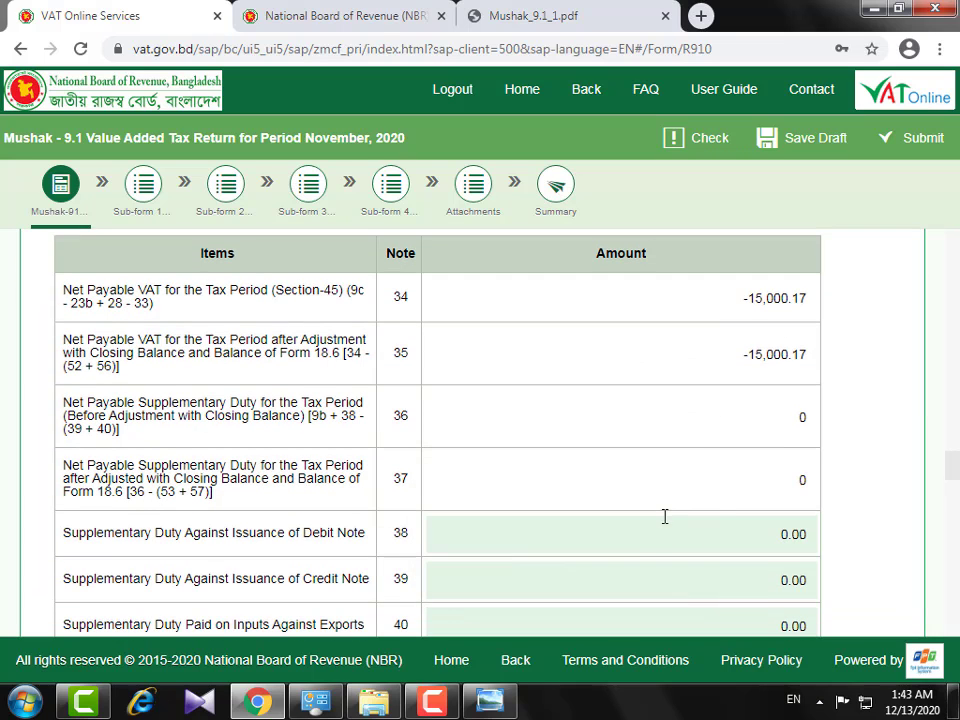
scroll(664, 515, up, 1)
scroll(664, 515, down, 4)
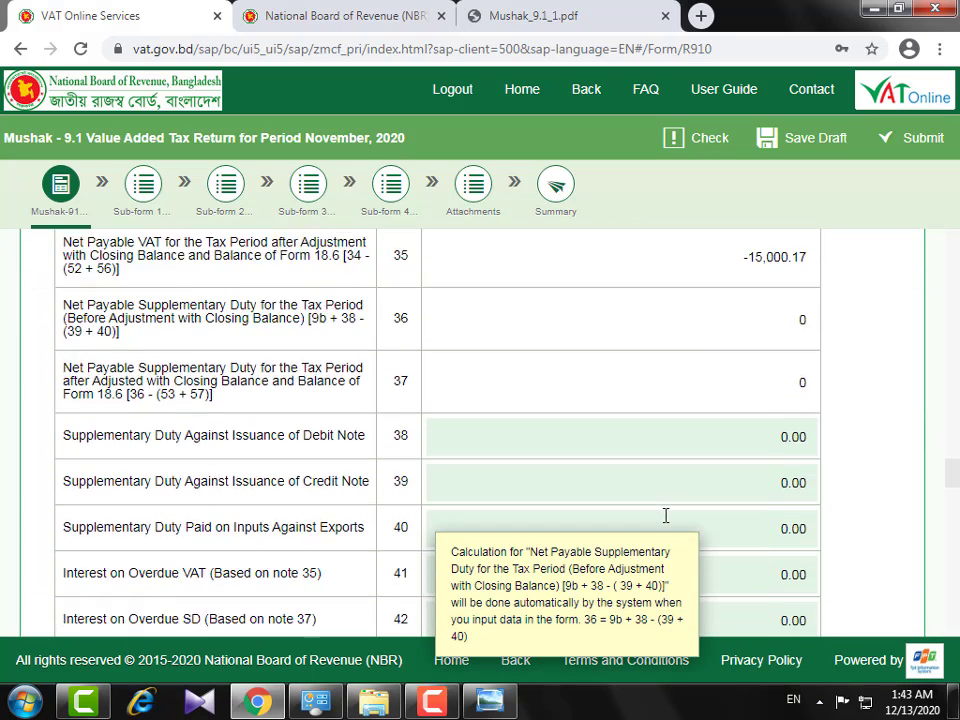
scroll(621, 439, up, 4)
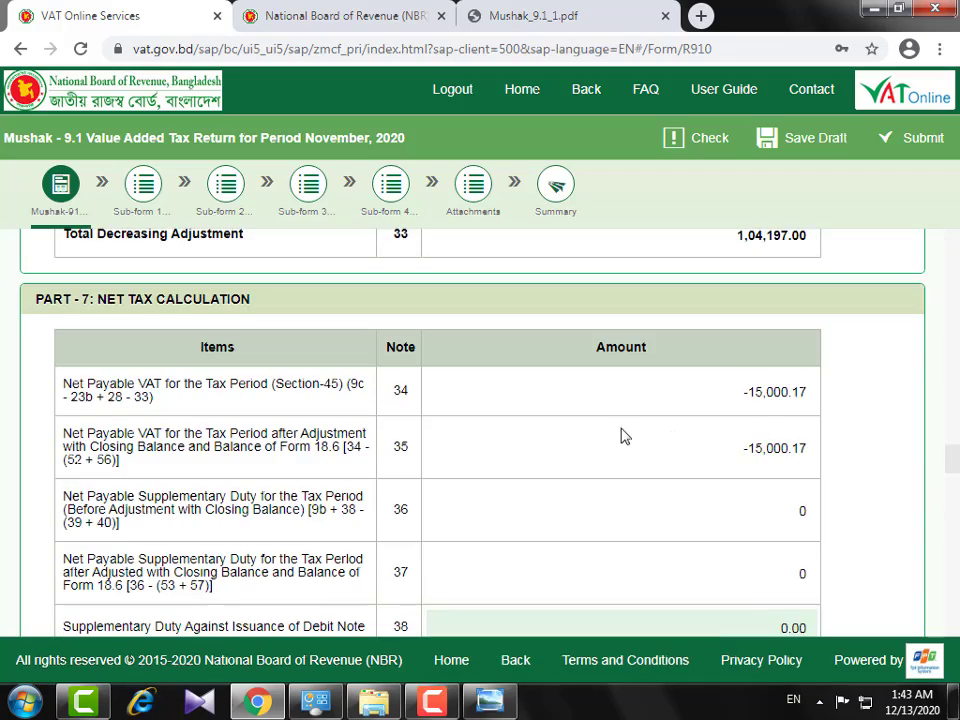
scroll(707, 446, down, 3)
scroll(710, 455, down, 8)
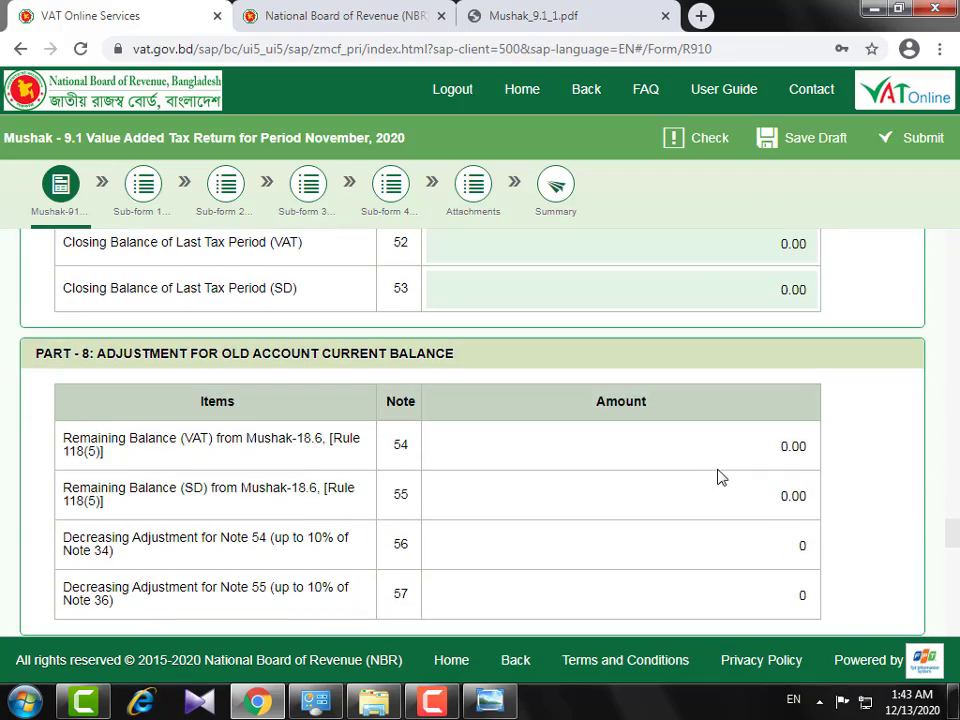
scroll(684, 452, up, 2)
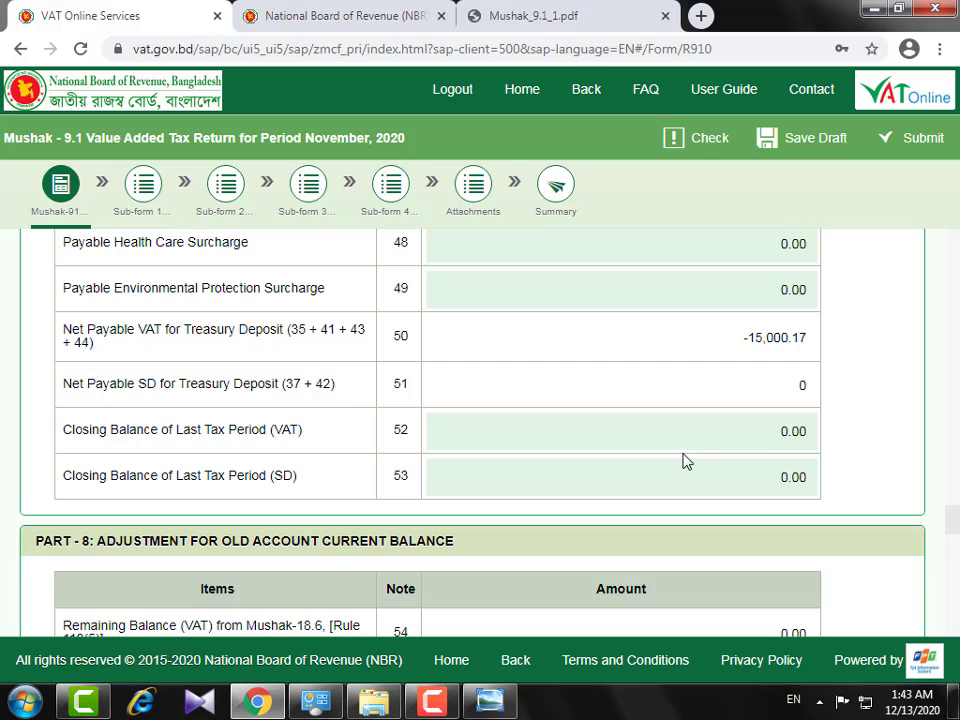
scroll(686, 461, down, 3)
scroll(684, 454, down, 2)
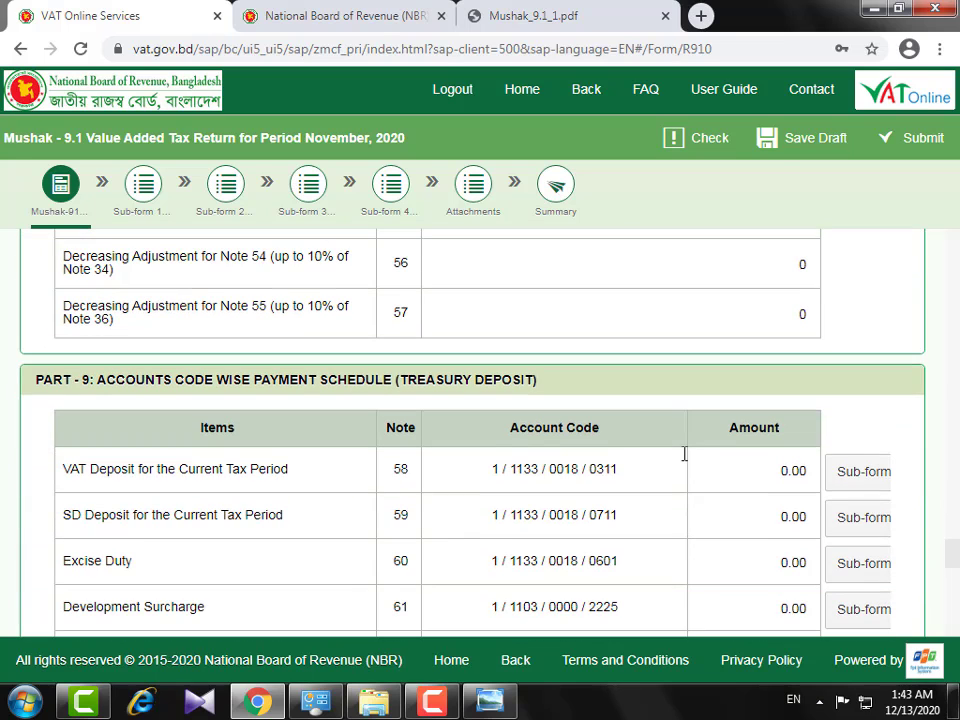
scroll(707, 364, up, 7)
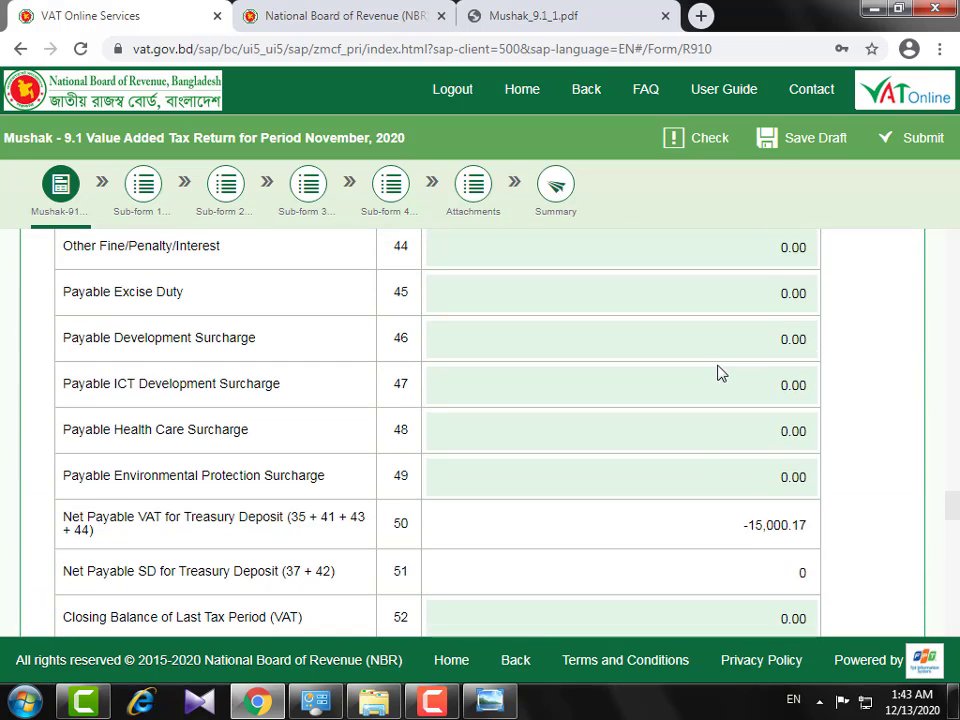
scroll(717, 374, up, 6)
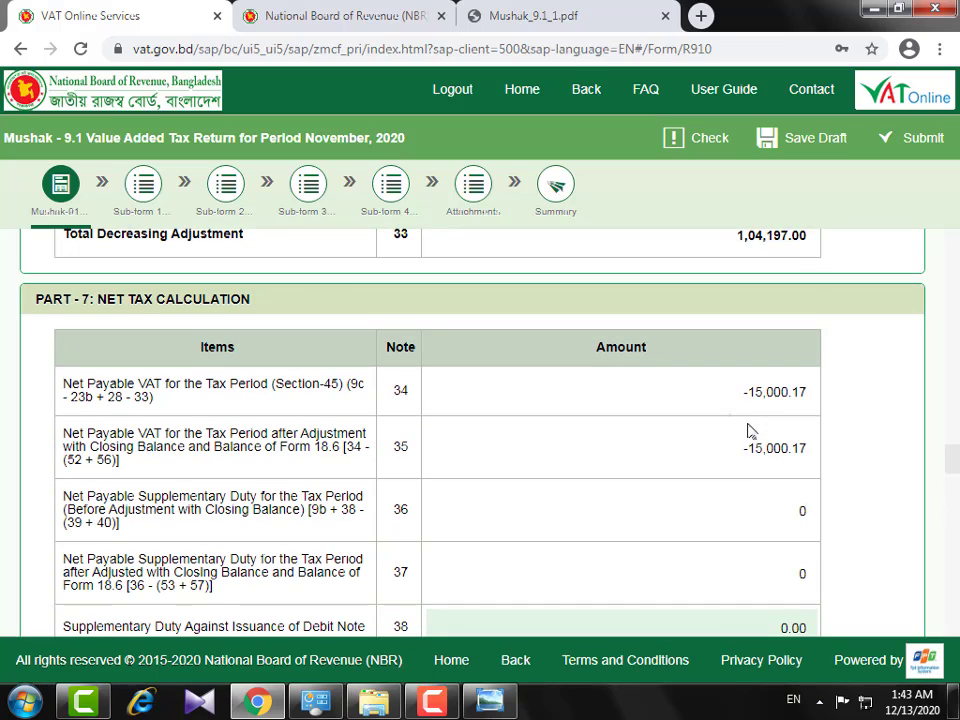
Highlight the Note 34 net payable VAT amount, its description and its formula in Part 7
drag(743, 391, 843, 399)
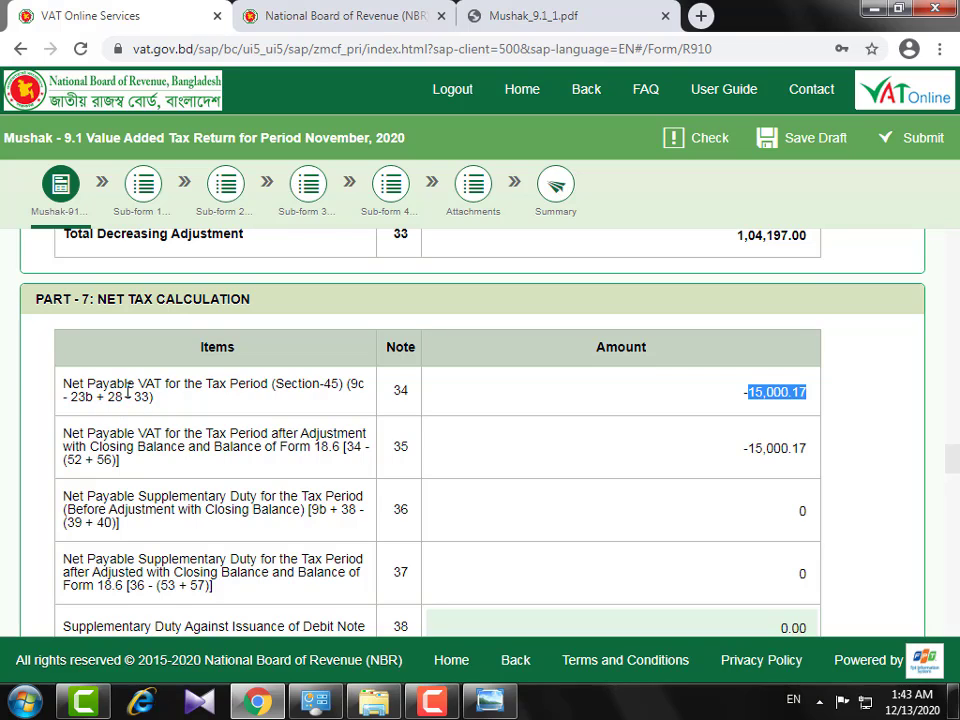
drag(64, 380, 352, 381)
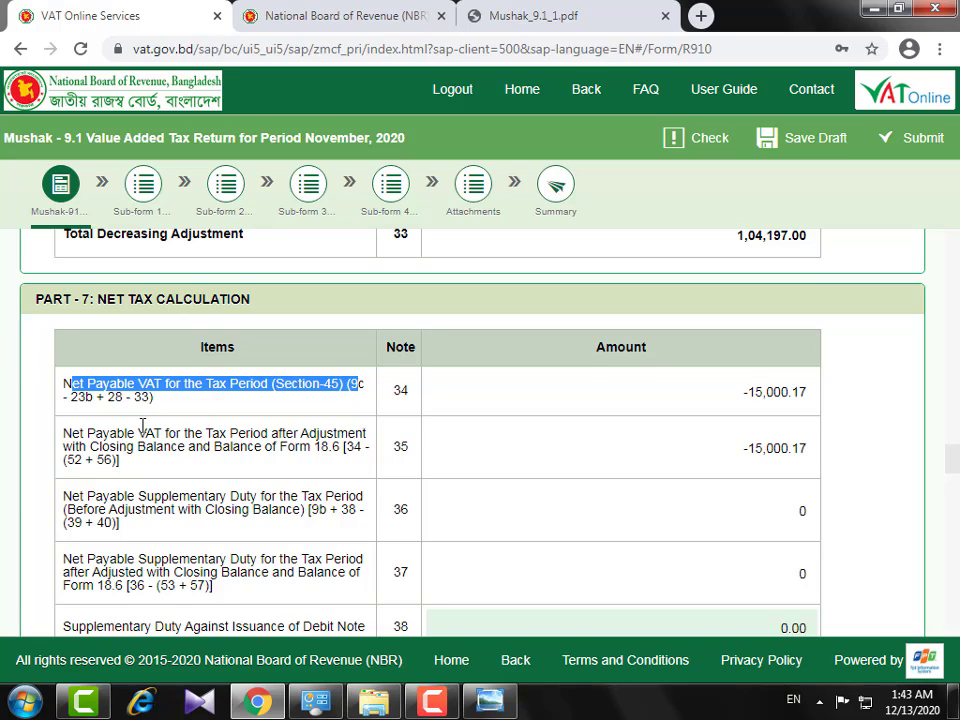
click(93, 404)
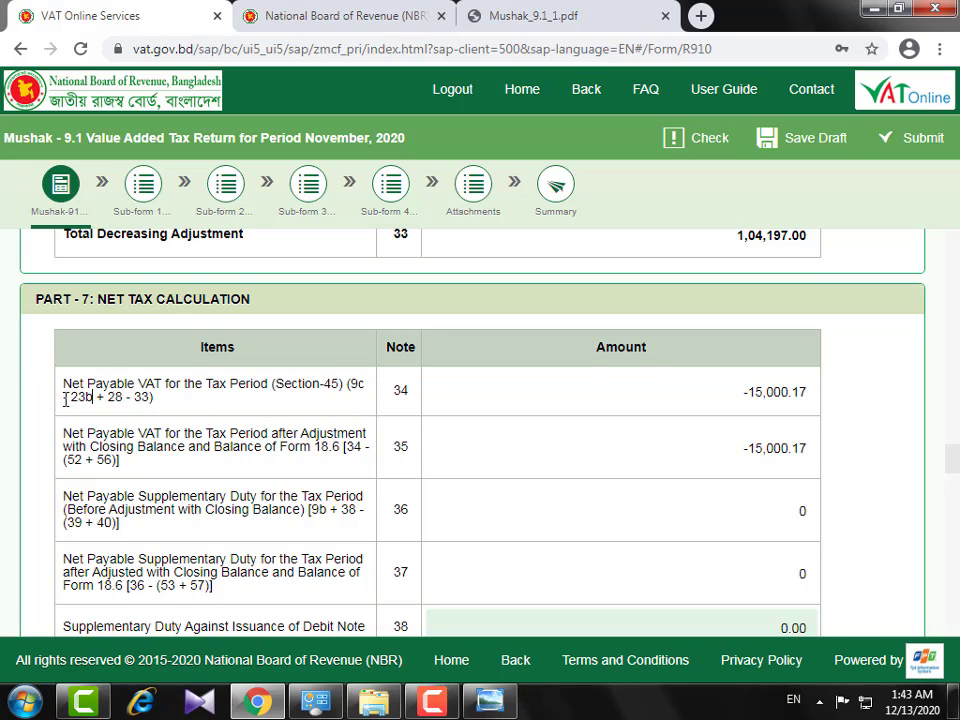
drag(65, 399, 157, 400)
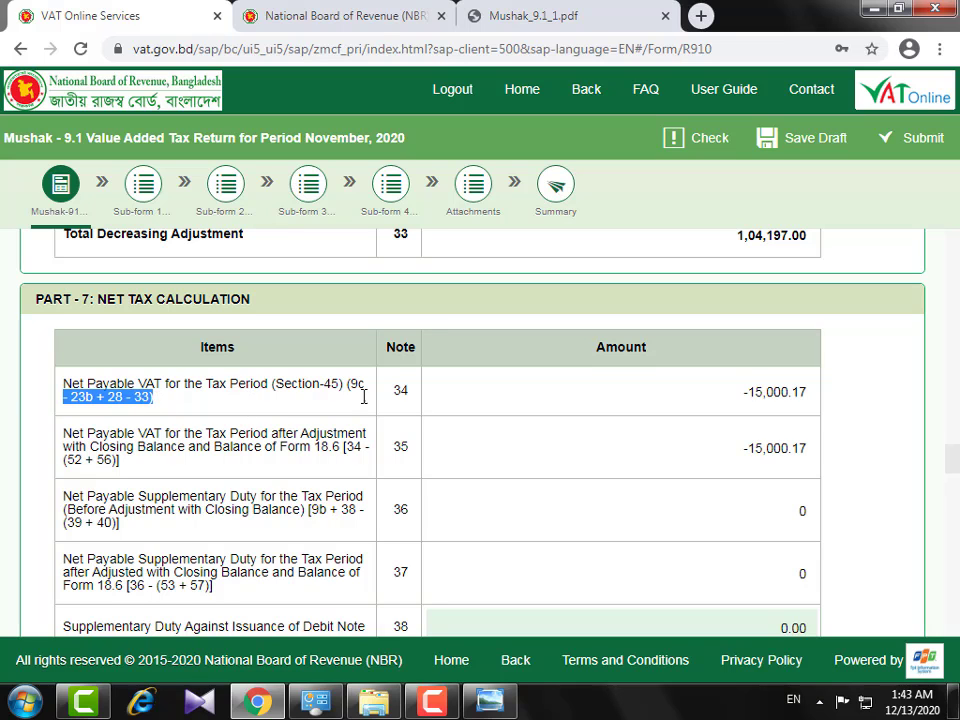
Trace the Note 34 formula back to the totals in Notes 33, 28 and 23 of the return
scroll(307, 427, down, 6)
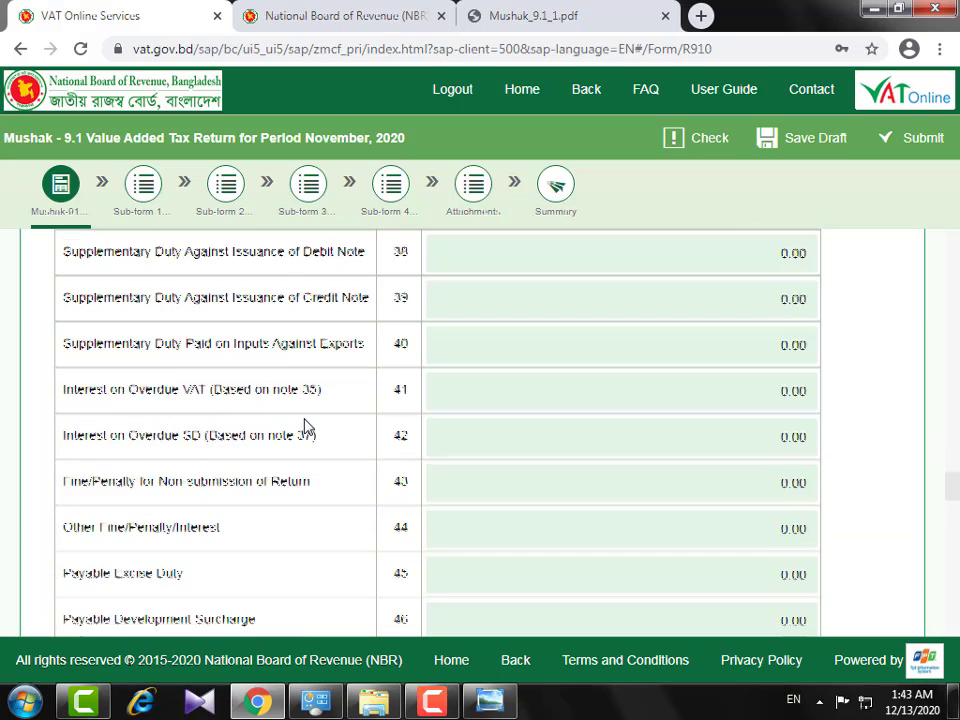
scroll(307, 427, up, 10)
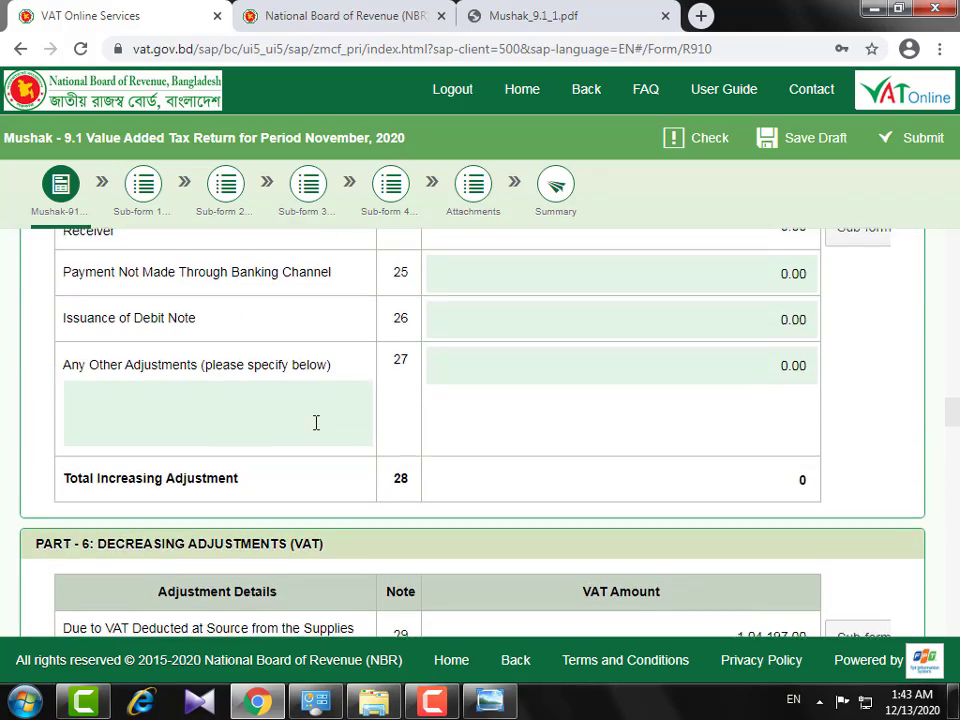
scroll(315, 422, down, 1)
scroll(626, 446, down, 3)
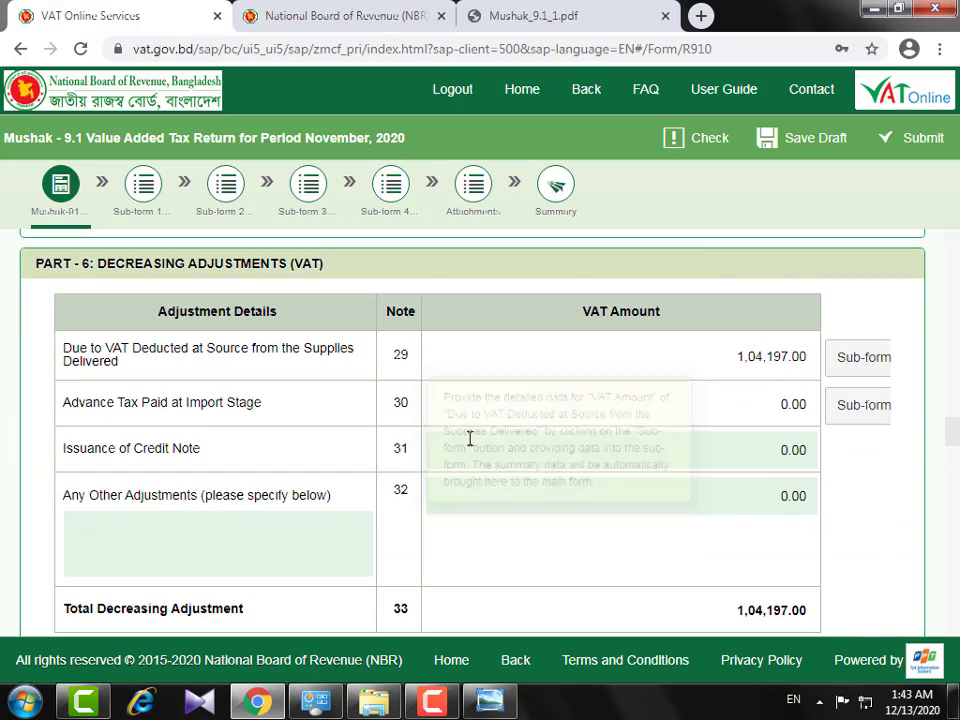
scroll(562, 472, down, 1)
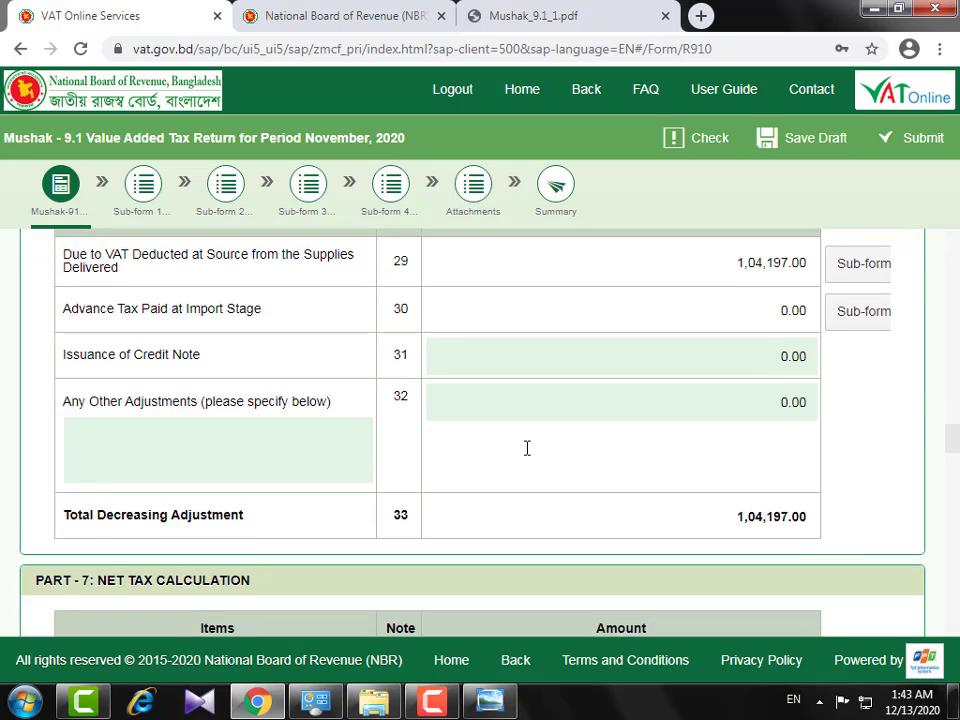
scroll(527, 448, down, 1)
drag(731, 426, 836, 433)
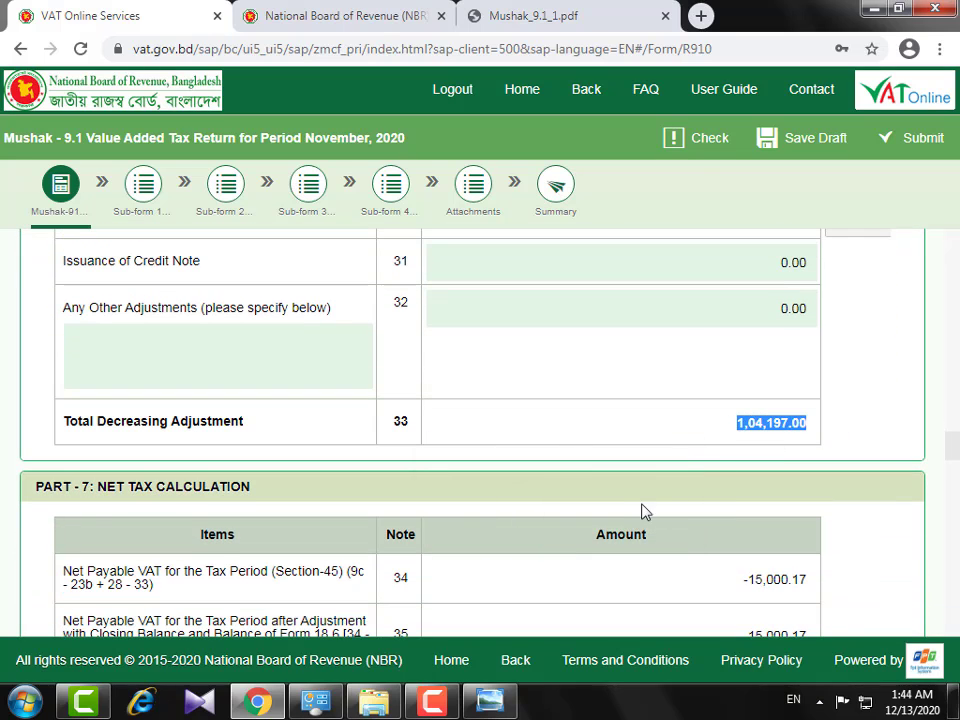
scroll(643, 508, down, 1)
scroll(643, 514, down, 1)
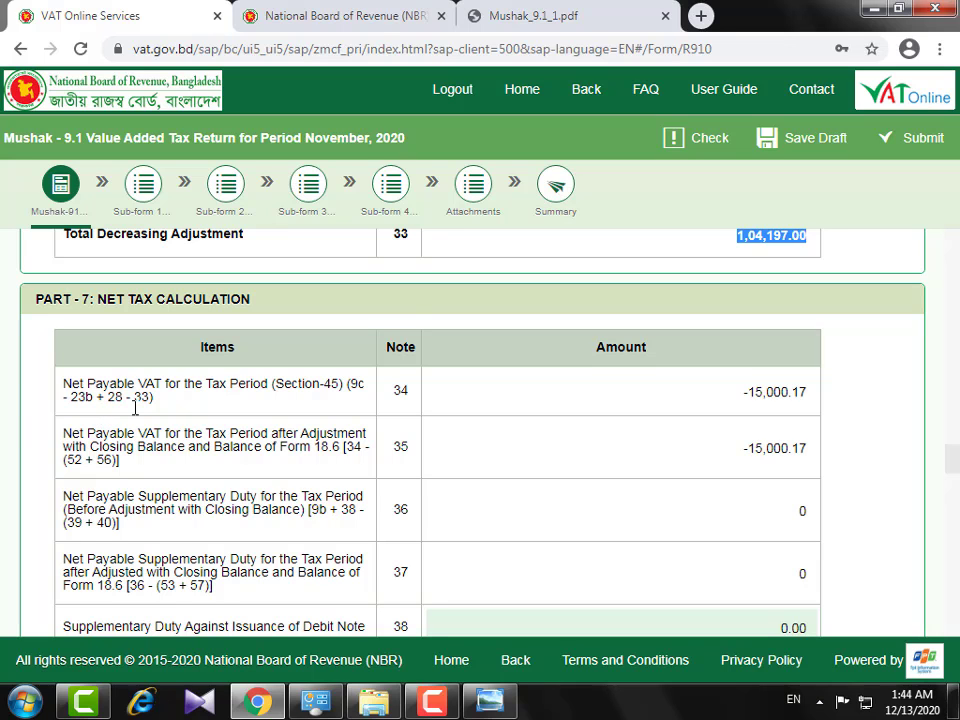
scroll(219, 418, up, 9)
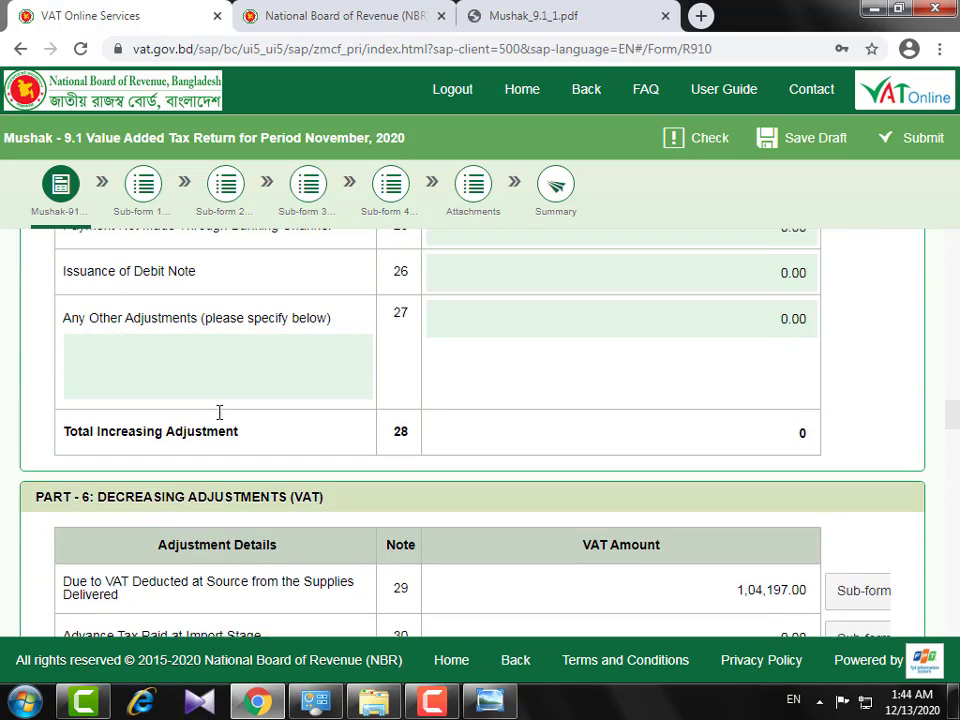
scroll(219, 412, up, 2)
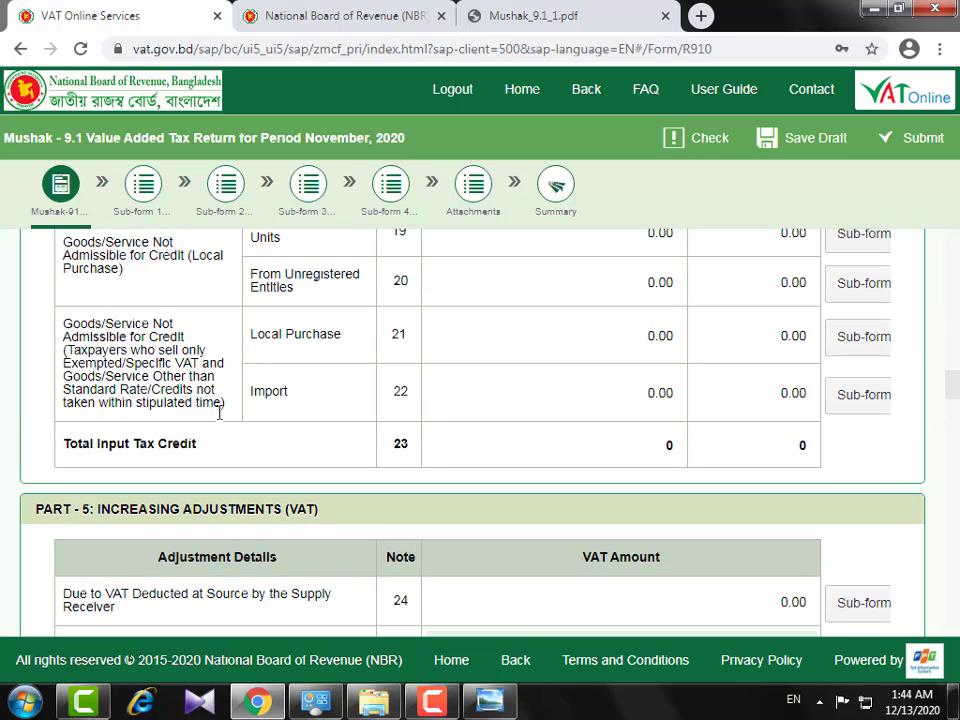
Highlight the Note 23 number of the Total Input Tax Credit row in Part 4
scroll(466, 454, down, 1)
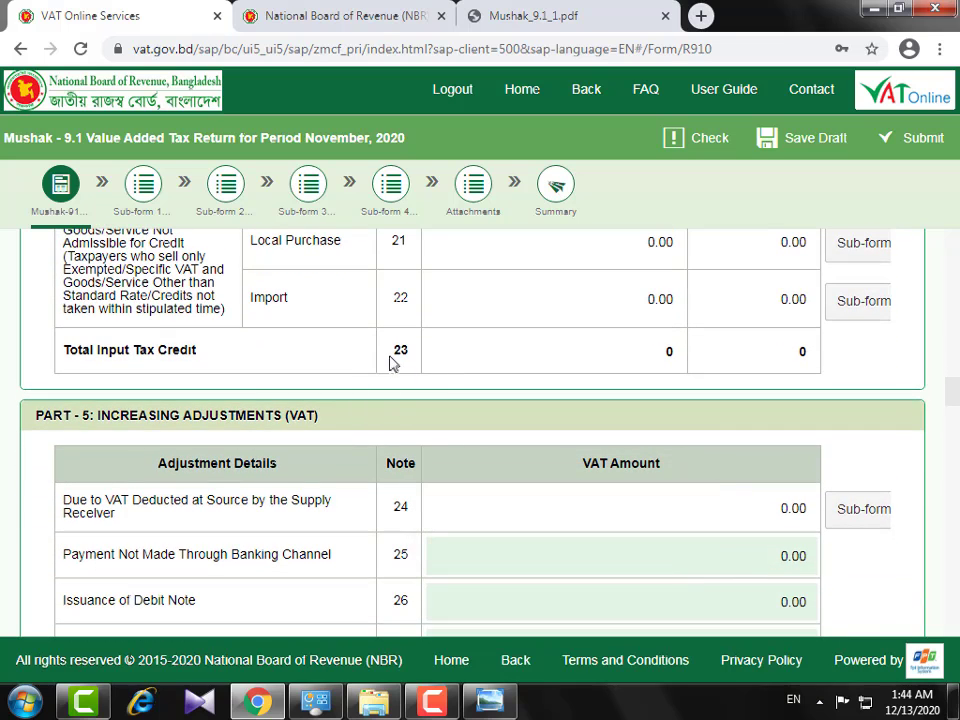
drag(393, 363, 437, 348)
mouse_move(505, 347)
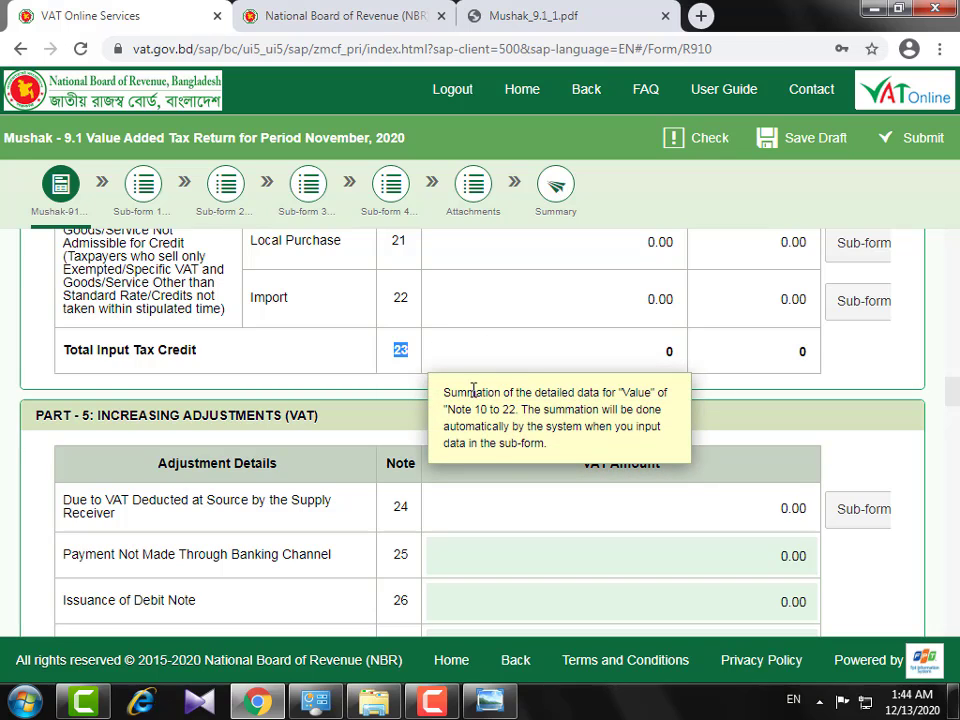
click(437, 403)
Examine the Part 9 payment schedule and the VAT and SD closing balances in Part 10
scroll(489, 491, down, 5)
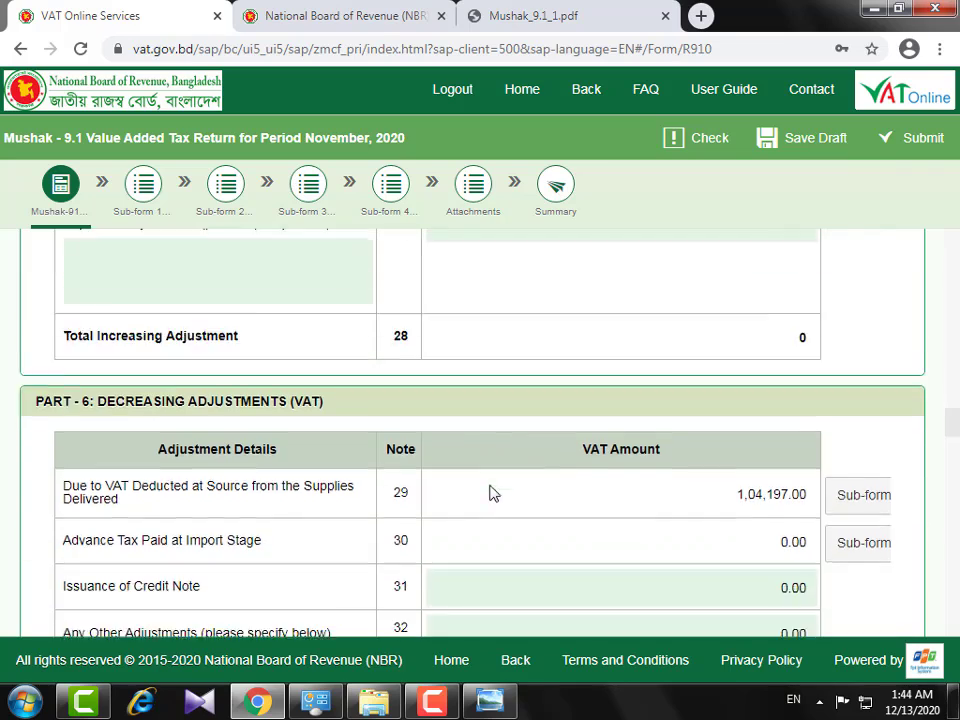
scroll(489, 491, down, 15)
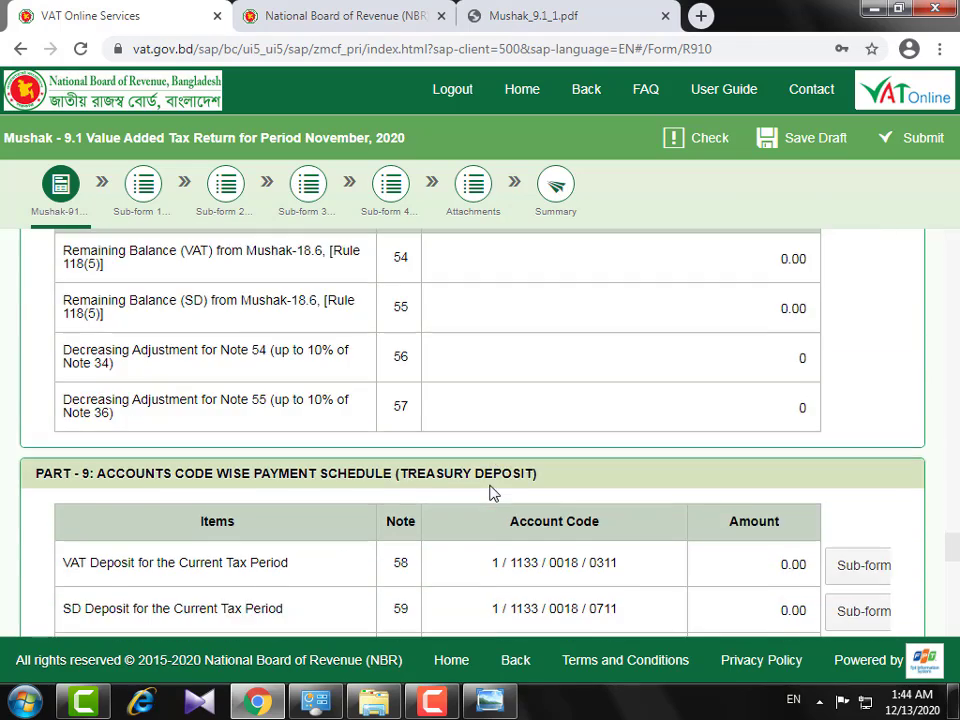
scroll(489, 491, down, 3)
scroll(320, 464, down, 5)
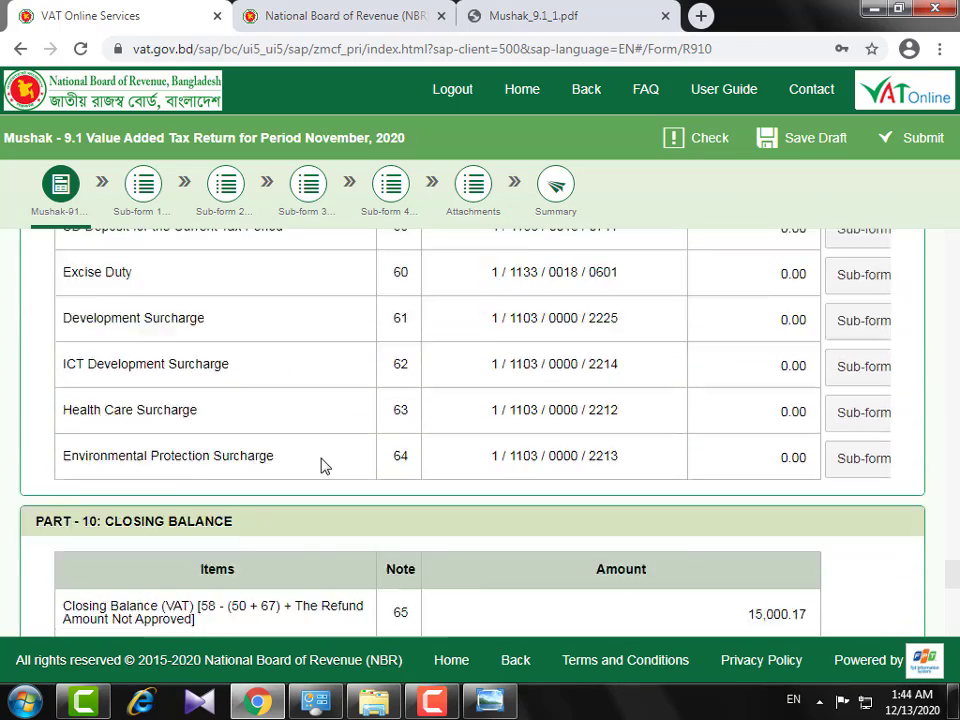
scroll(322, 432, up, 1)
scroll(322, 432, up, 2)
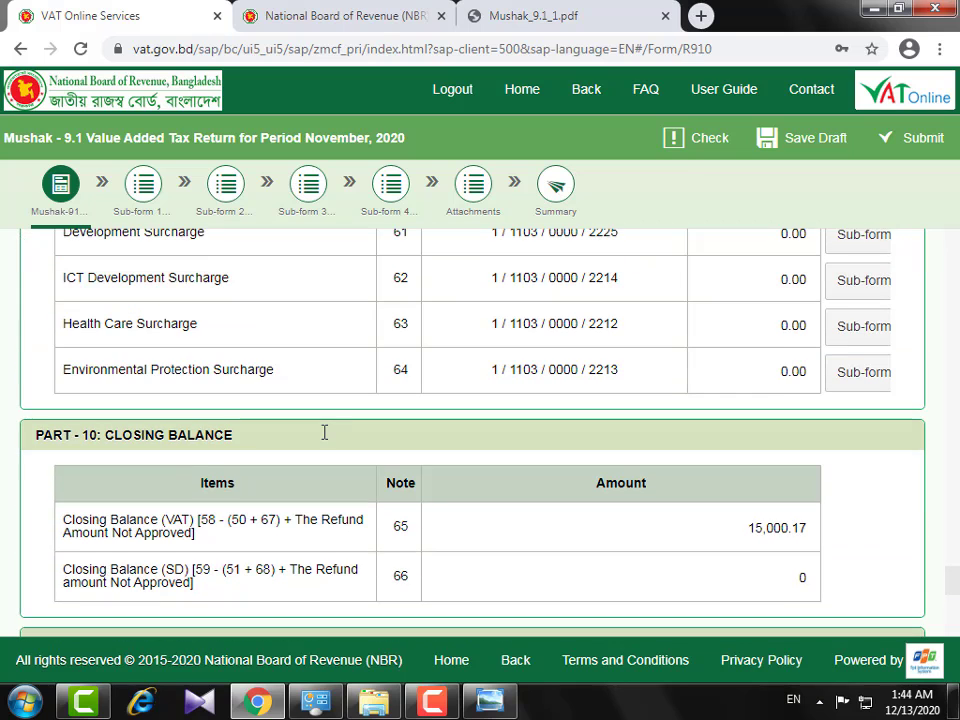
scroll(322, 440, up, 1)
scroll(322, 440, down, 1)
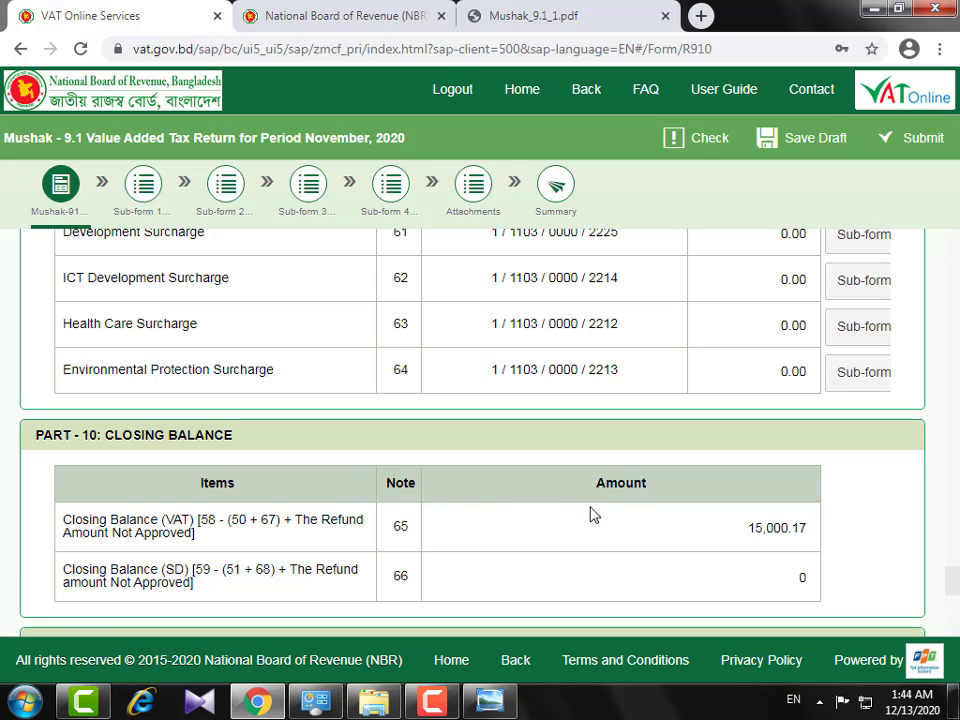
scroll(618, 515, down, 2)
Trace the Note 35 formula in Part 7 by highlighting its source Notes 34, 52 and 56
scroll(127, 446, up, 5)
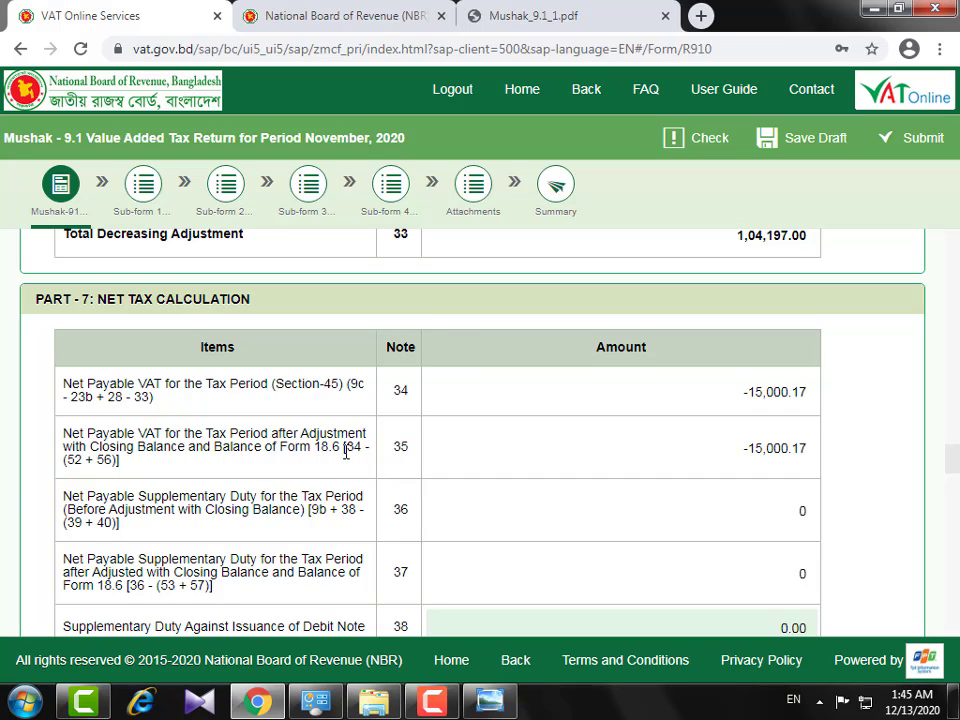
drag(346, 453, 368, 450)
scroll(407, 497, up, 3)
scroll(407, 490, down, 2)
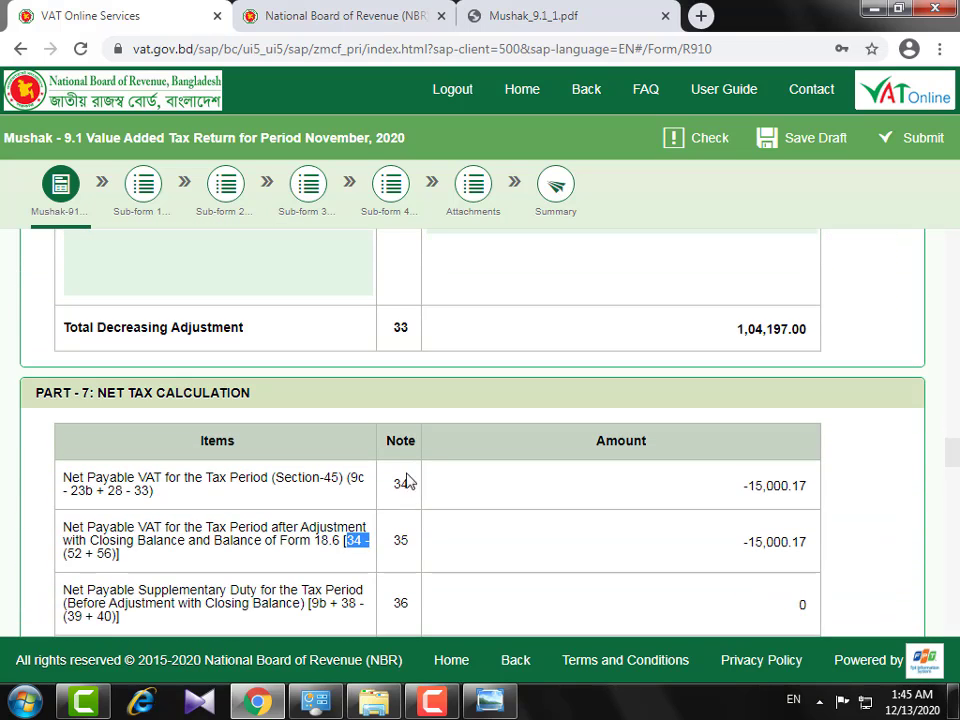
double_click(398, 483)
scroll(418, 505, down, 5)
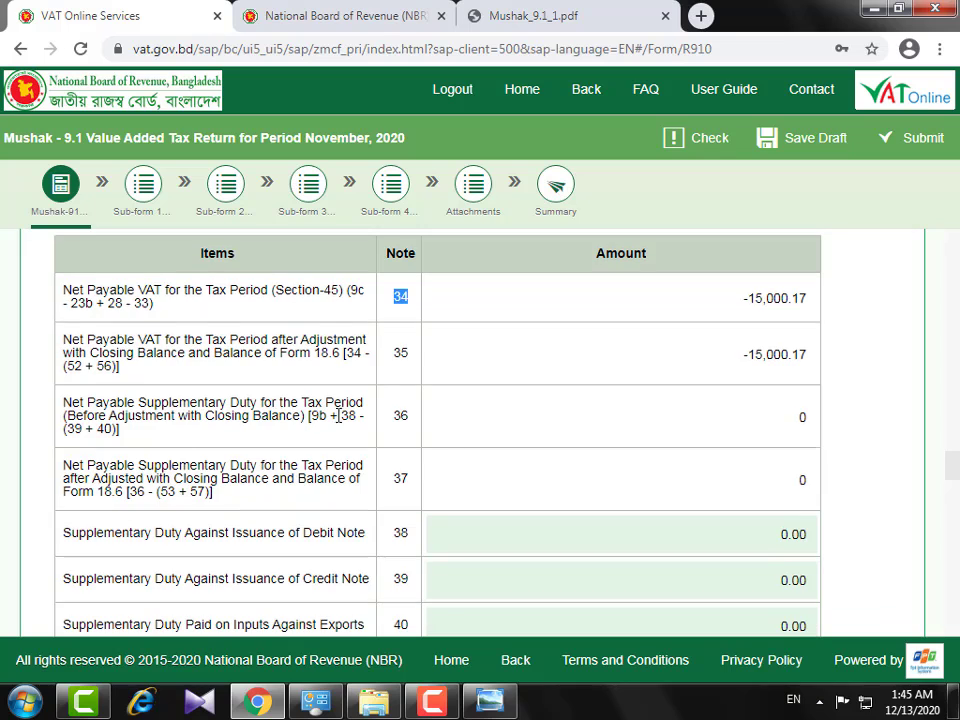
scroll(456, 463, down, 8)
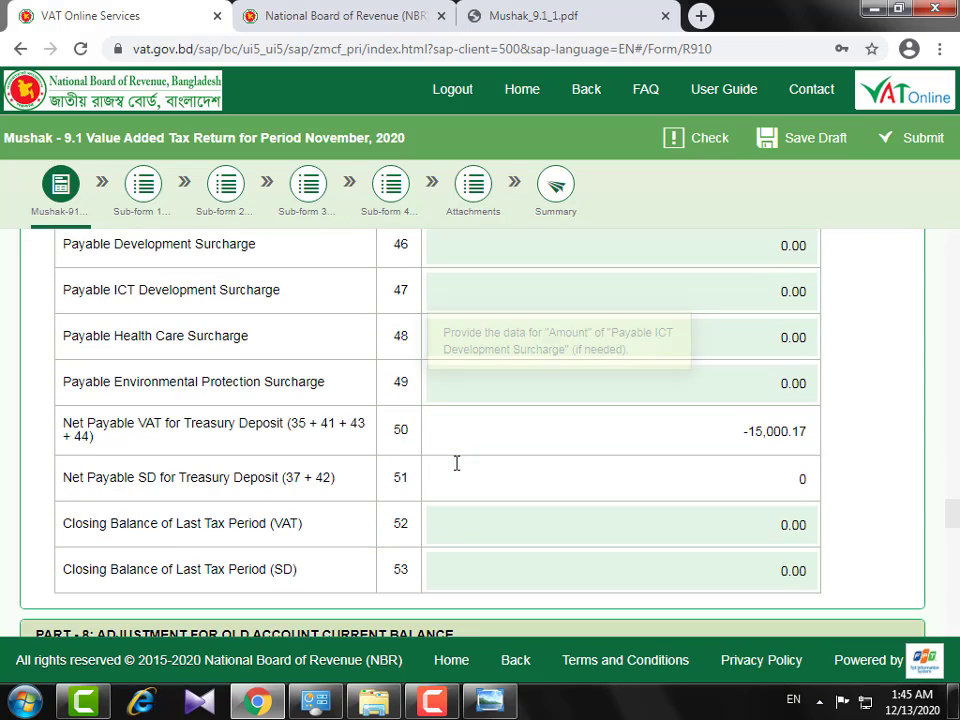
double_click(400, 337)
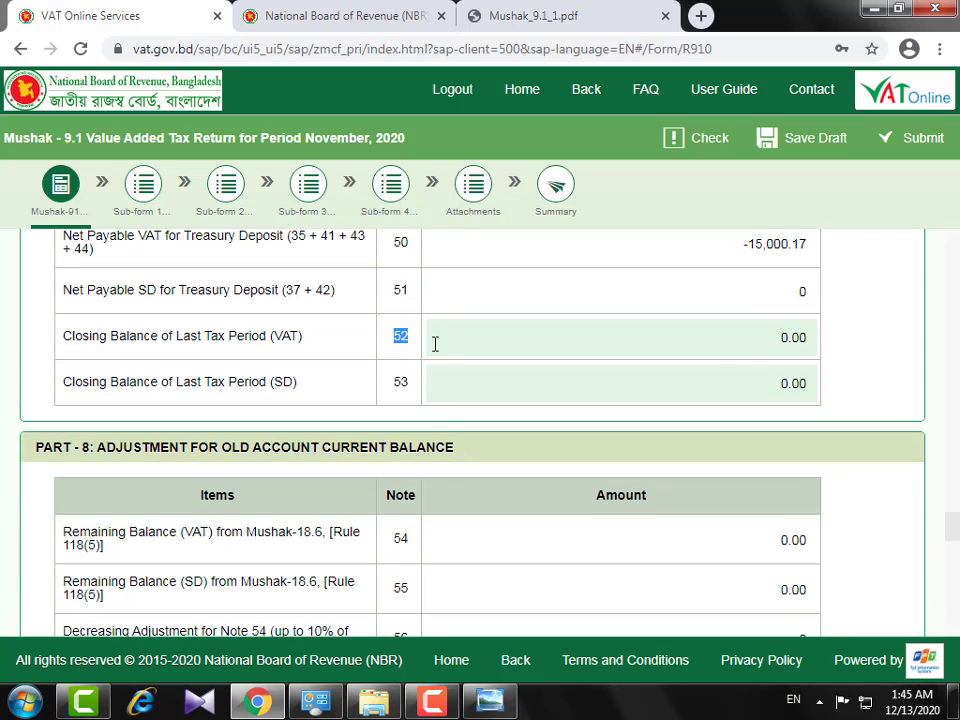
scroll(486, 460, down, 3)
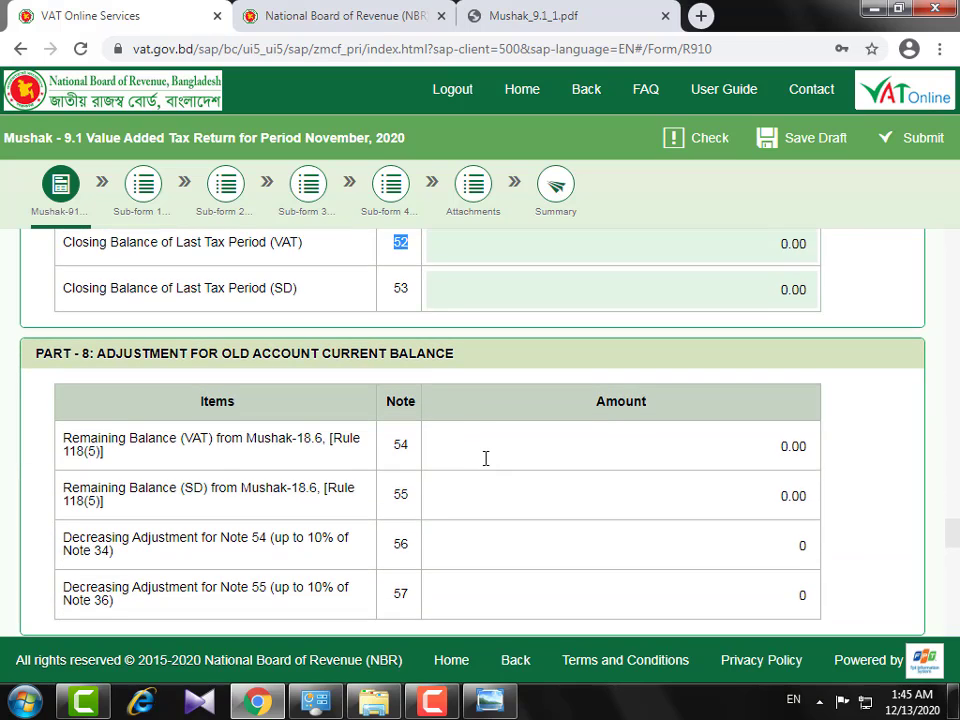
drag(392, 356, 401, 355)
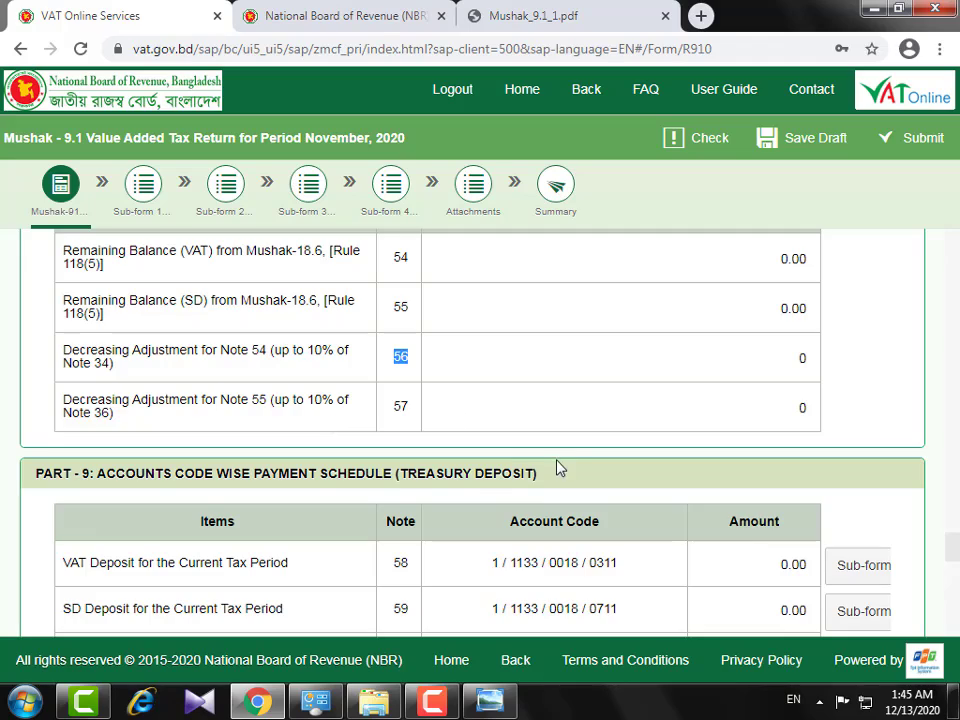
Review the return from the Part 6 decreasing adjustments through to the Part 10 closing balance
scroll(558, 468, up, 14)
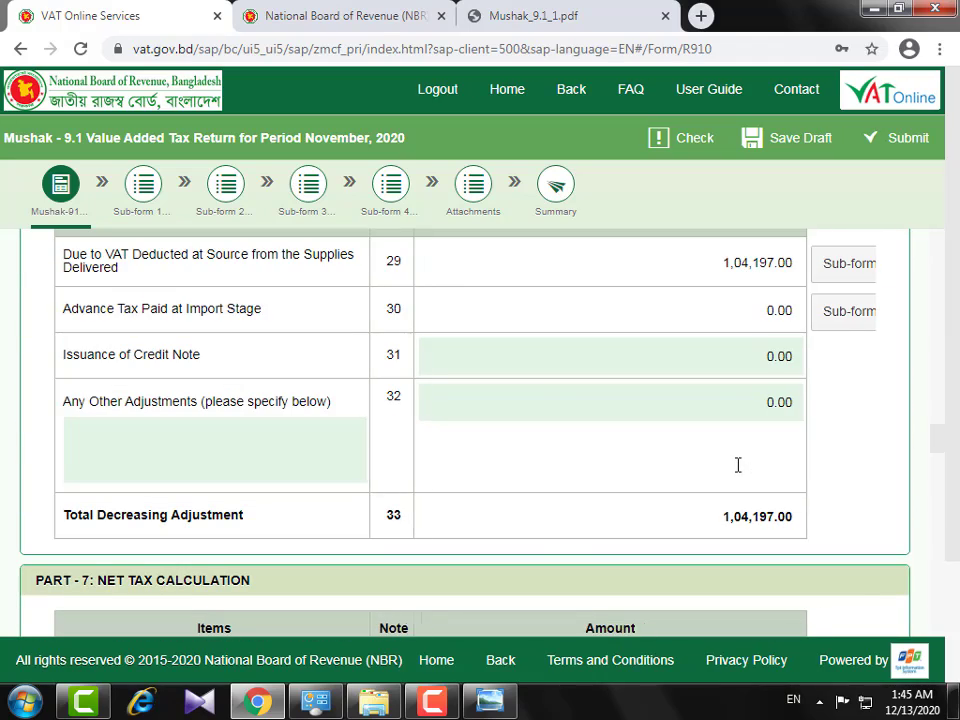
scroll(738, 465, down, 4)
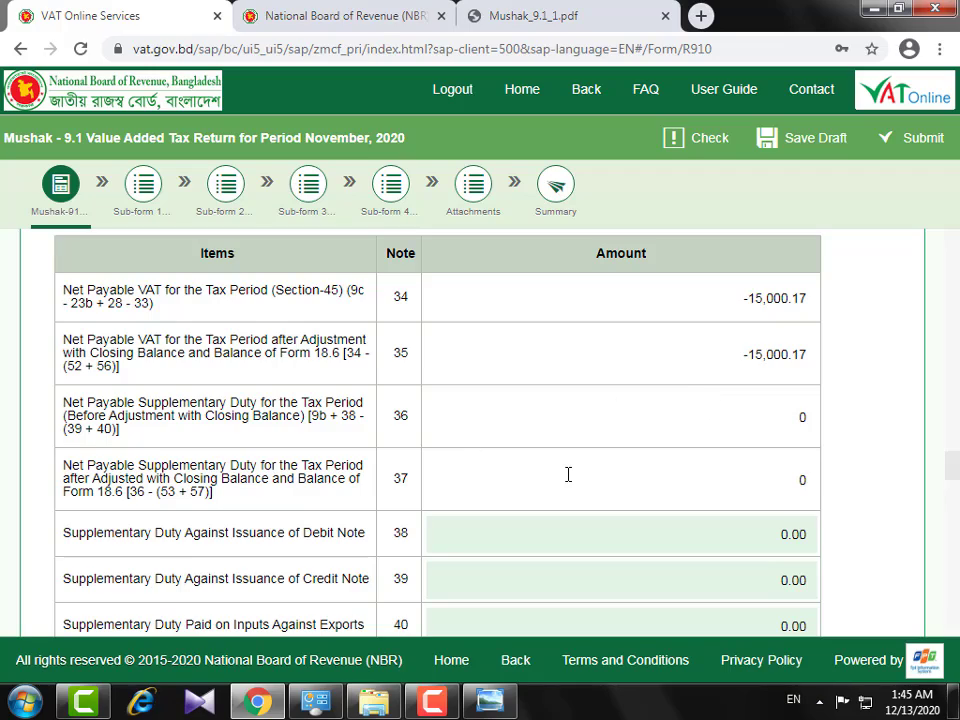
scroll(568, 474, down, 2)
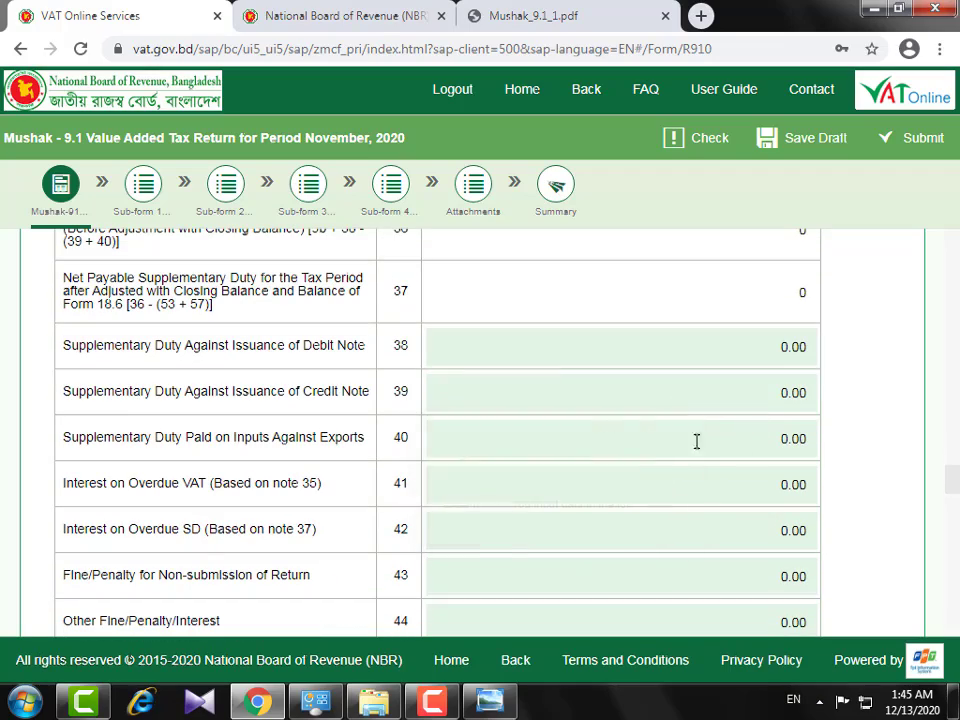
scroll(724, 456, down, 5)
scroll(722, 450, up, 3)
scroll(724, 458, down, 2)
scroll(723, 457, down, 3)
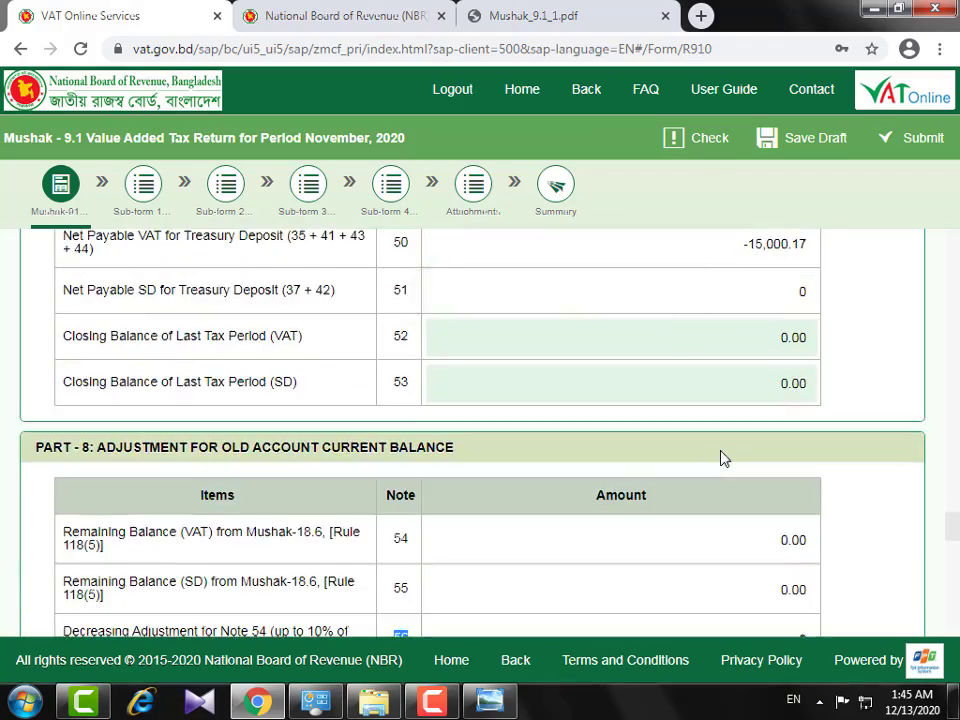
scroll(722, 456, up, 2)
scroll(712, 458, down, 5)
scroll(703, 453, down, 7)
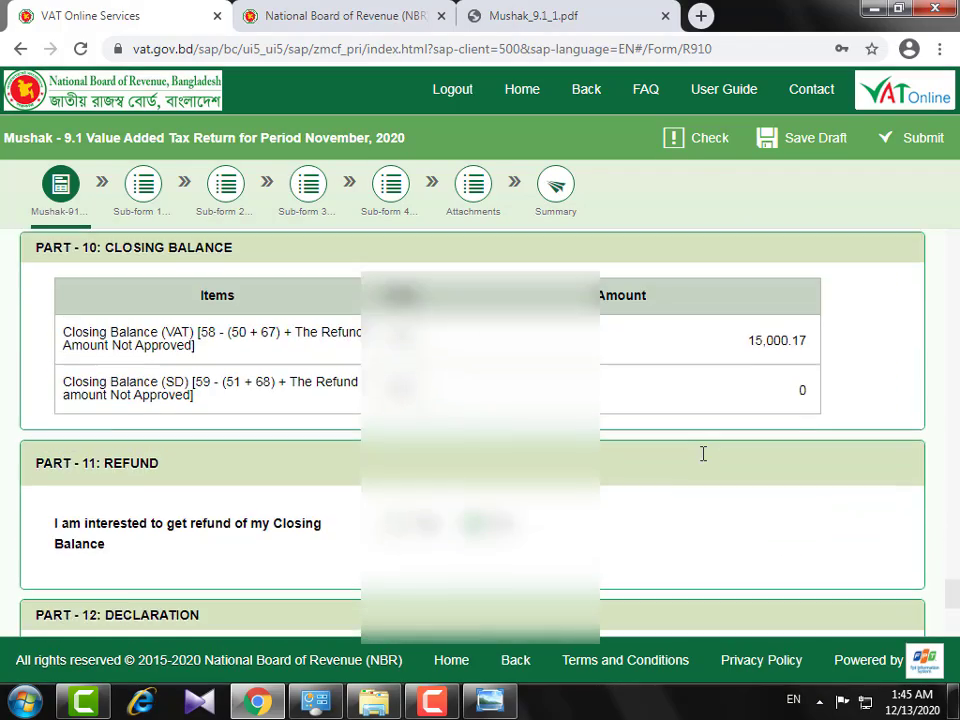
Check the closing balance refund choice in Part 11 and the contact details and declaration in Part 12
scroll(703, 453, up, 2)
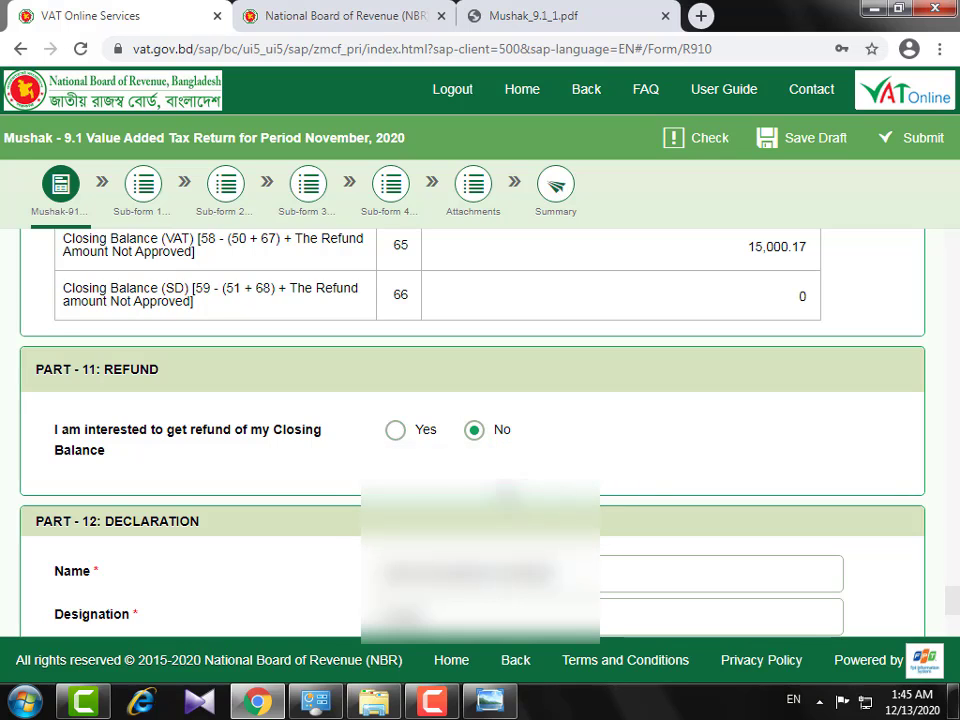
scroll(518, 476, down, 2)
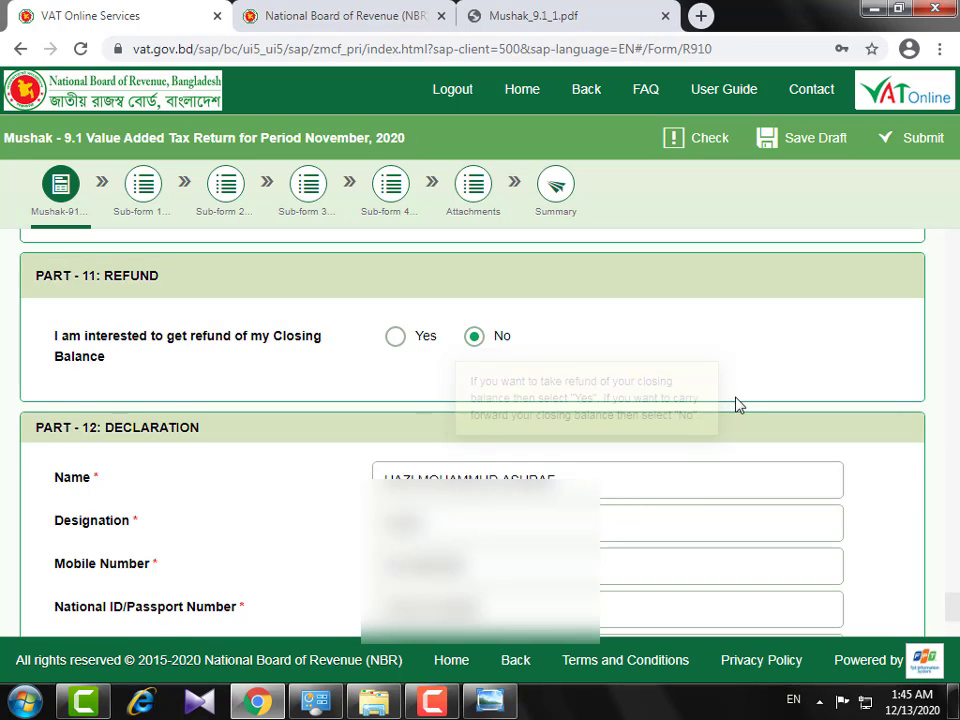
scroll(754, 403, down, 2)
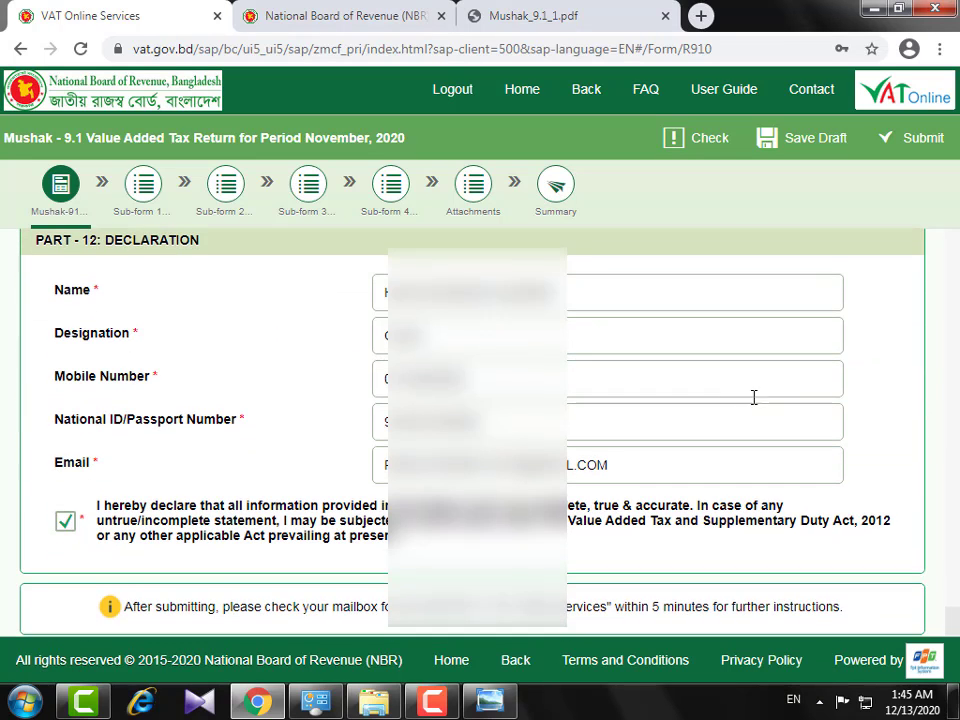
scroll(634, 437, down, 1)
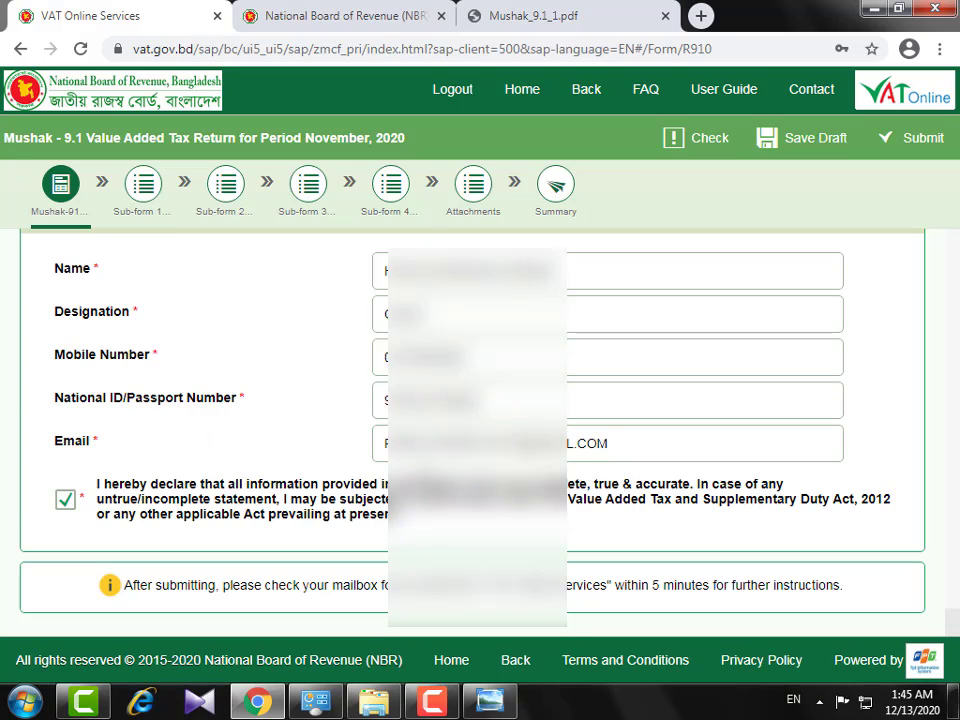
scroll(480, 350, up, 1)
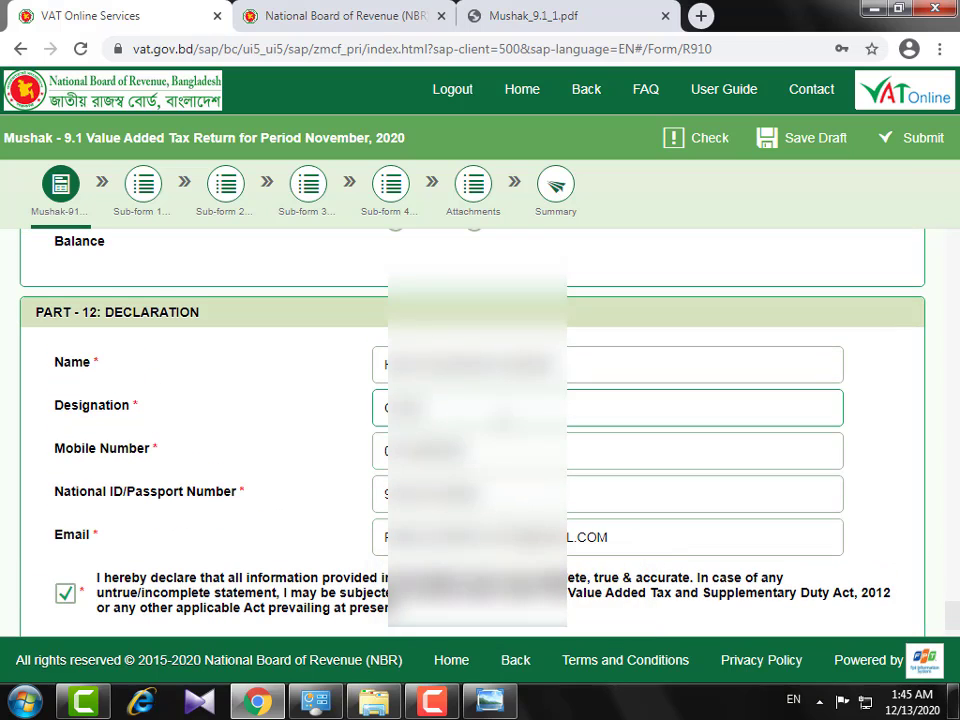
scroll(480, 350, down, 1)
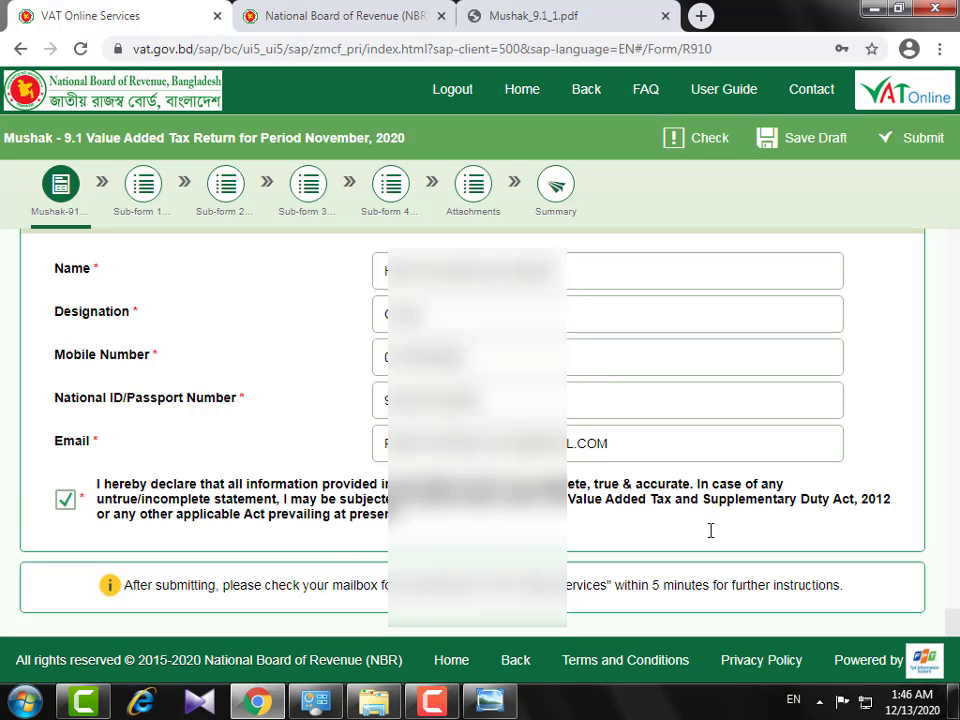
Try to save the return as a draft and dismiss the sign-in request
scroll(664, 526, up, 7)
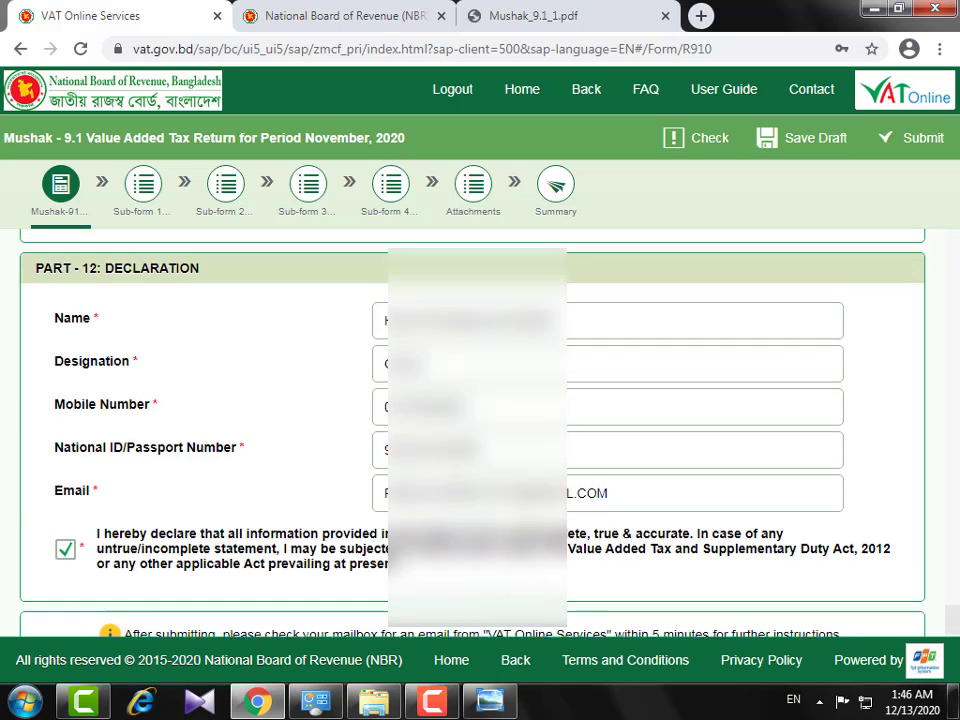
scroll(896, 429, up, 6)
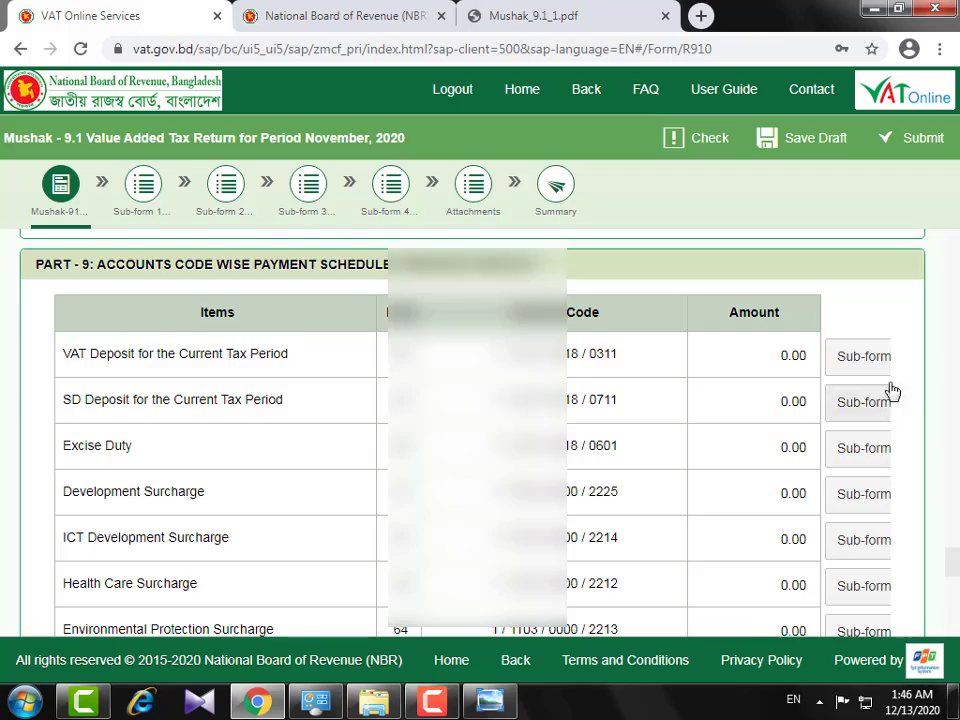
scroll(902, 363, up, 10)
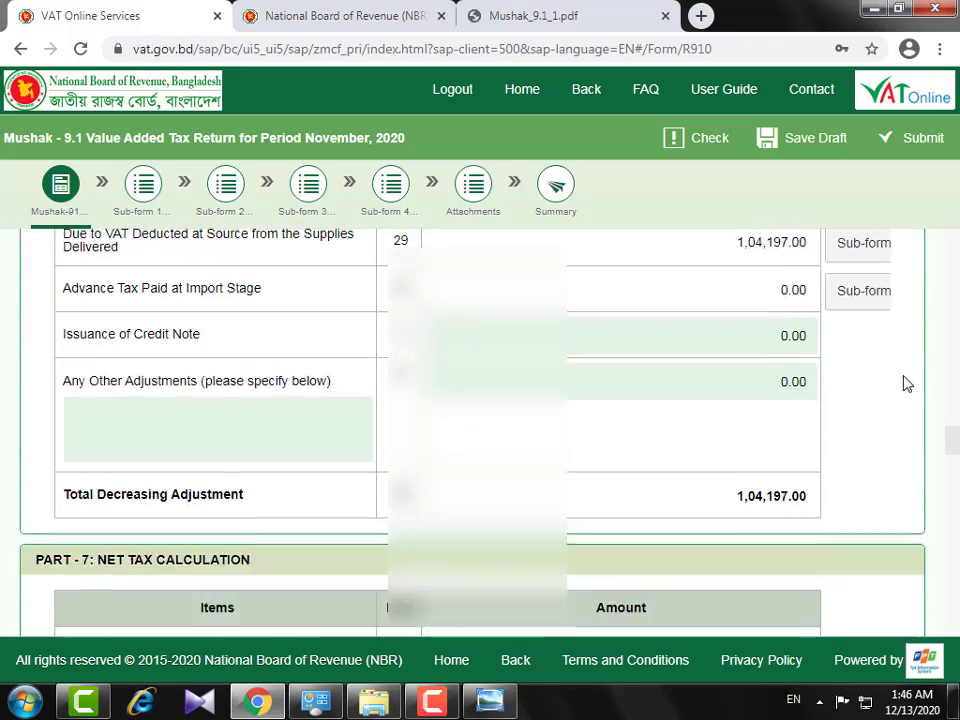
scroll(902, 370, up, 12)
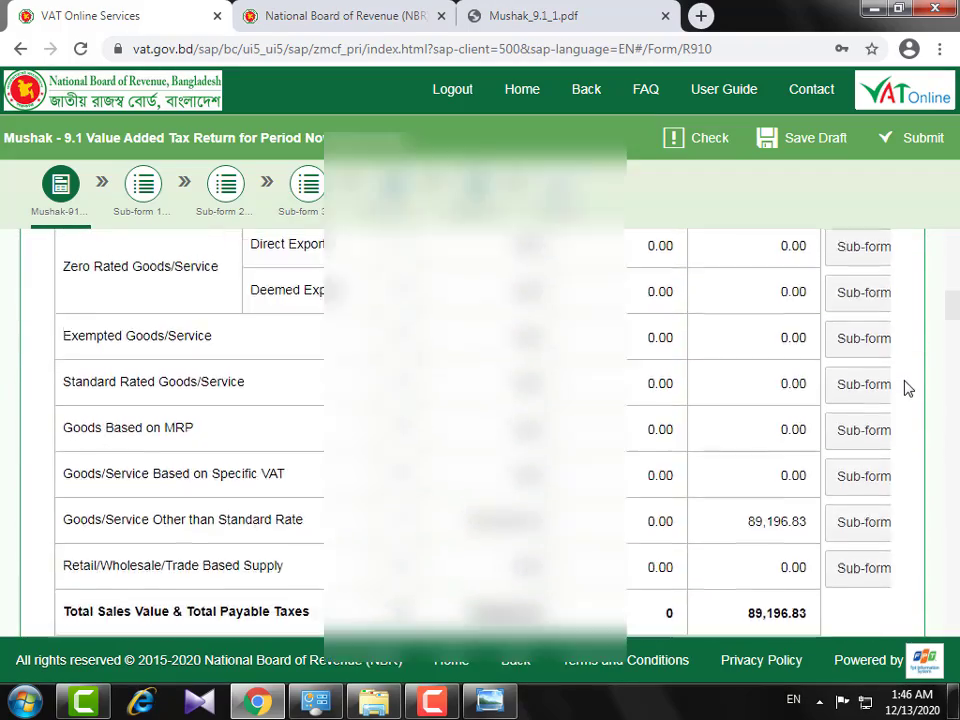
scroll(870, 290, up, 2)
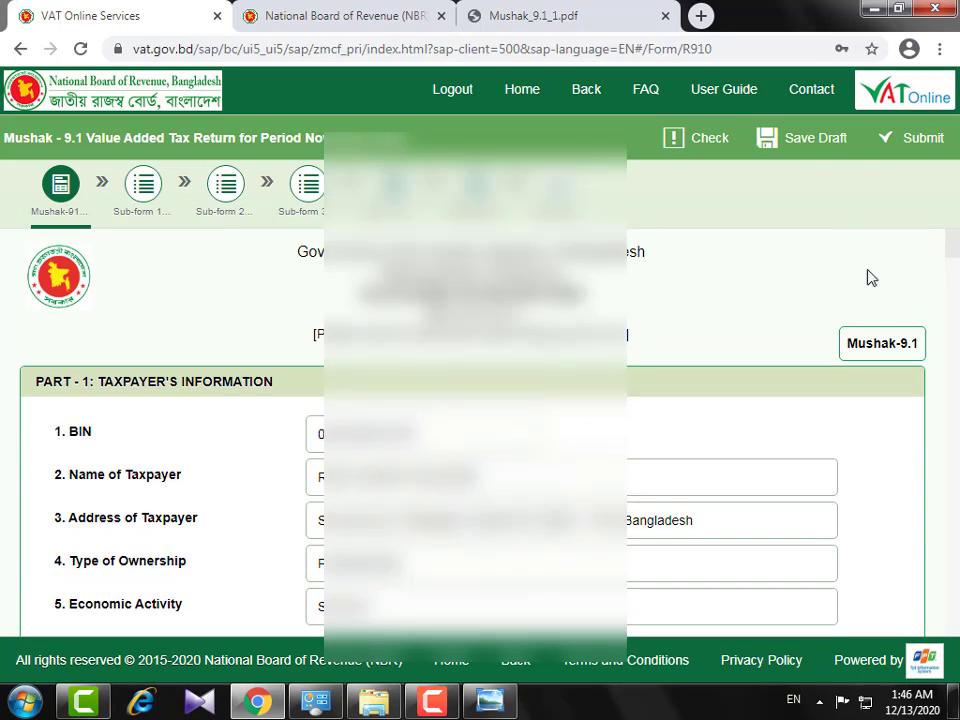
click(800, 153)
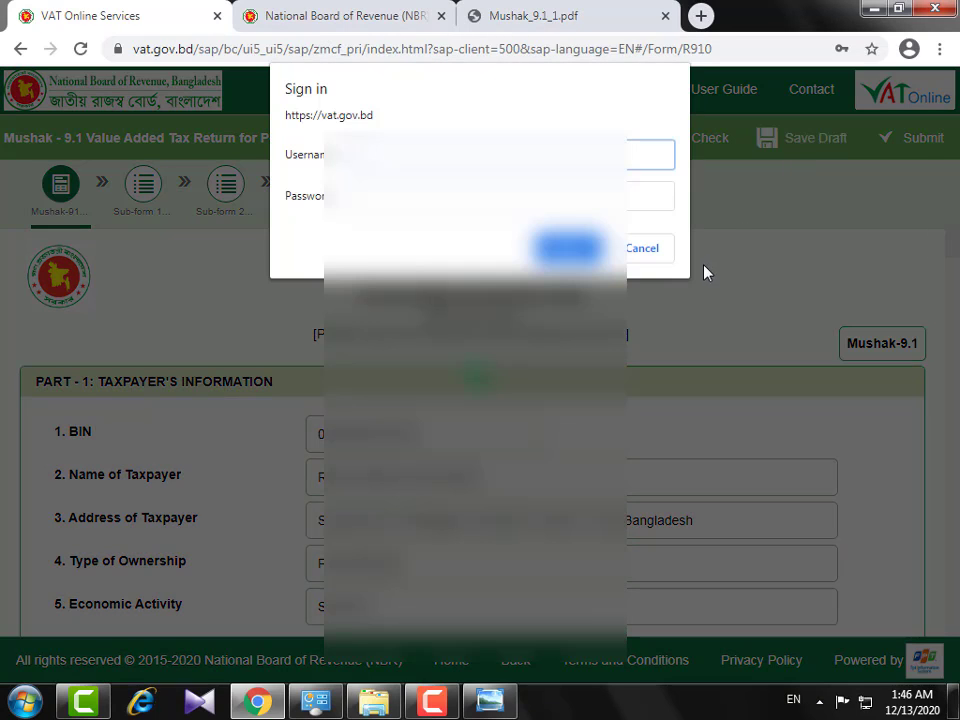
click(641, 251)
View the return's summary page and the list of required documents among the attachments
scroll(954, 349, down, 5)
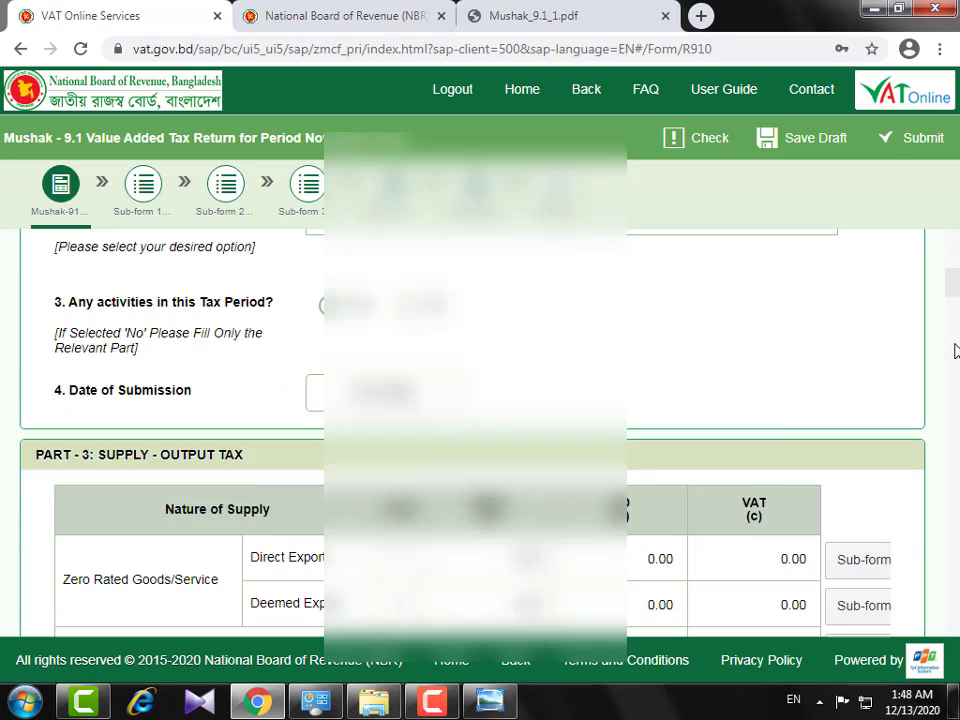
click(555, 185)
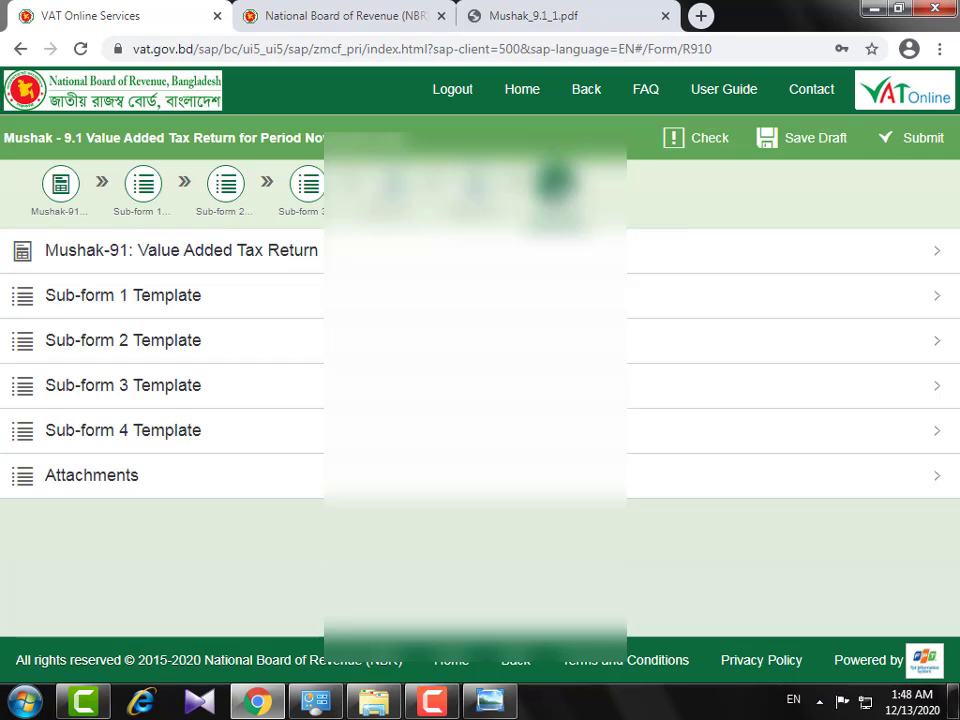
click(466, 195)
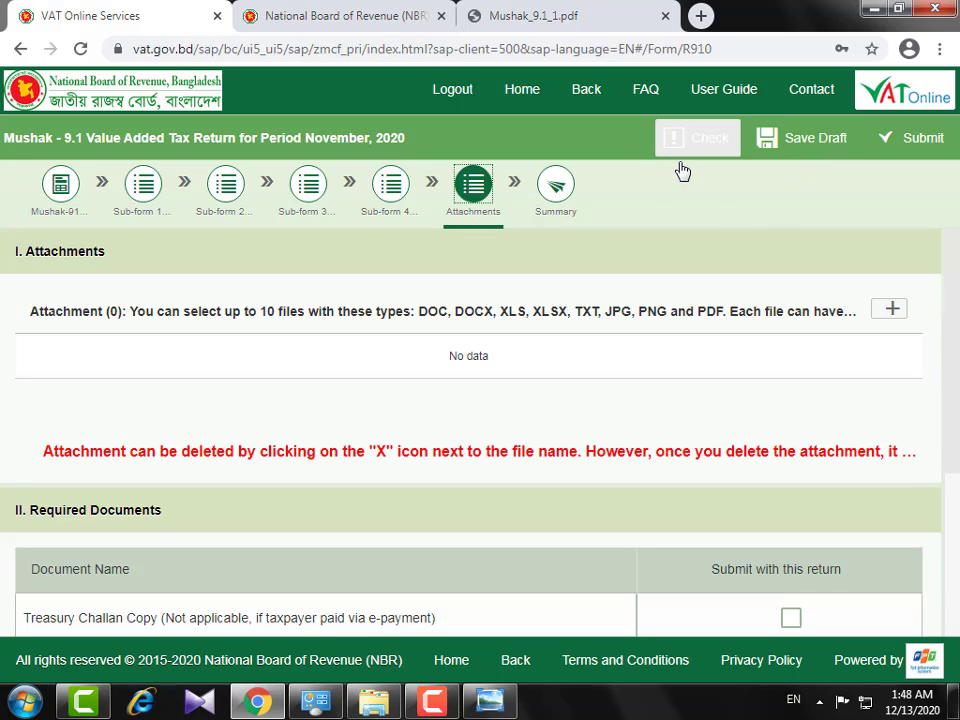
scroll(604, 294, down, 2)
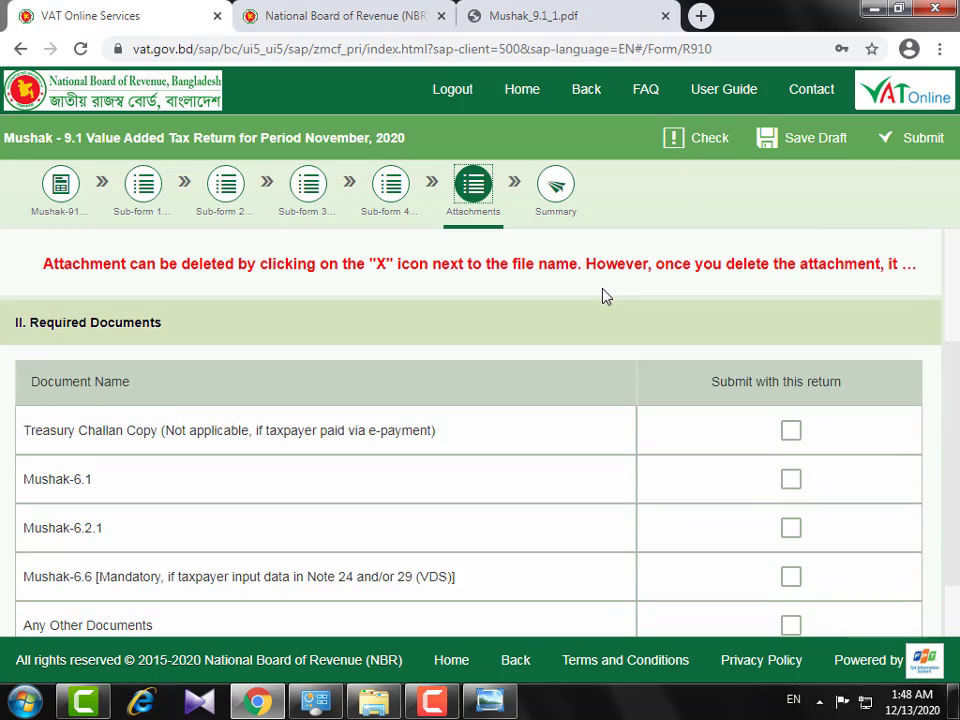
Look through the main return form from the purchase notes down to the Part 9 treasury deposit schedule
scroll(604, 294, up, 2)
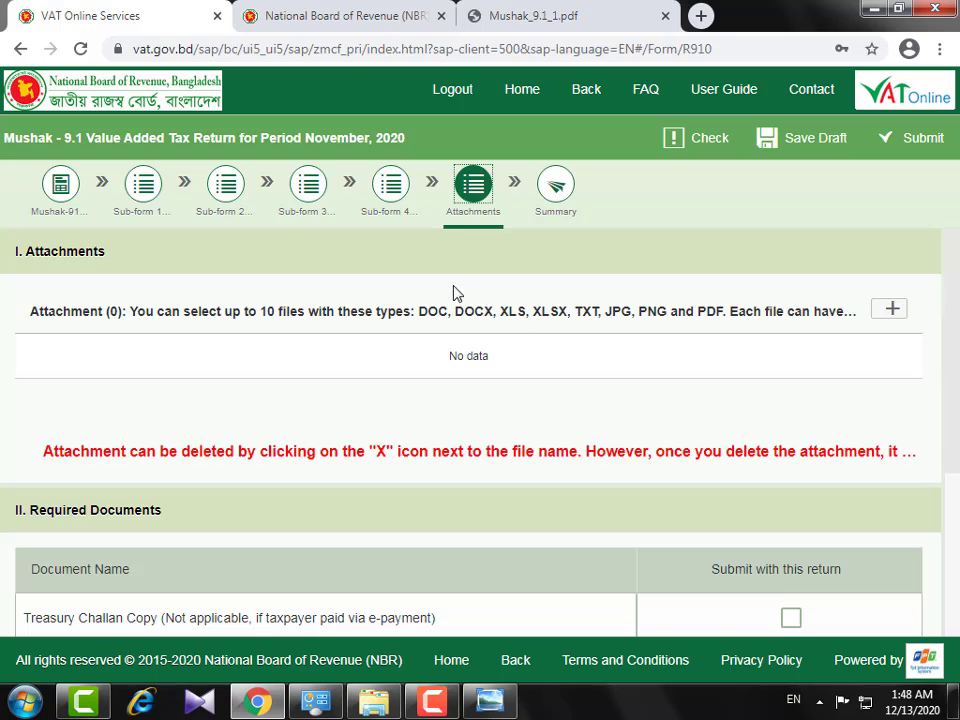
click(50, 197)
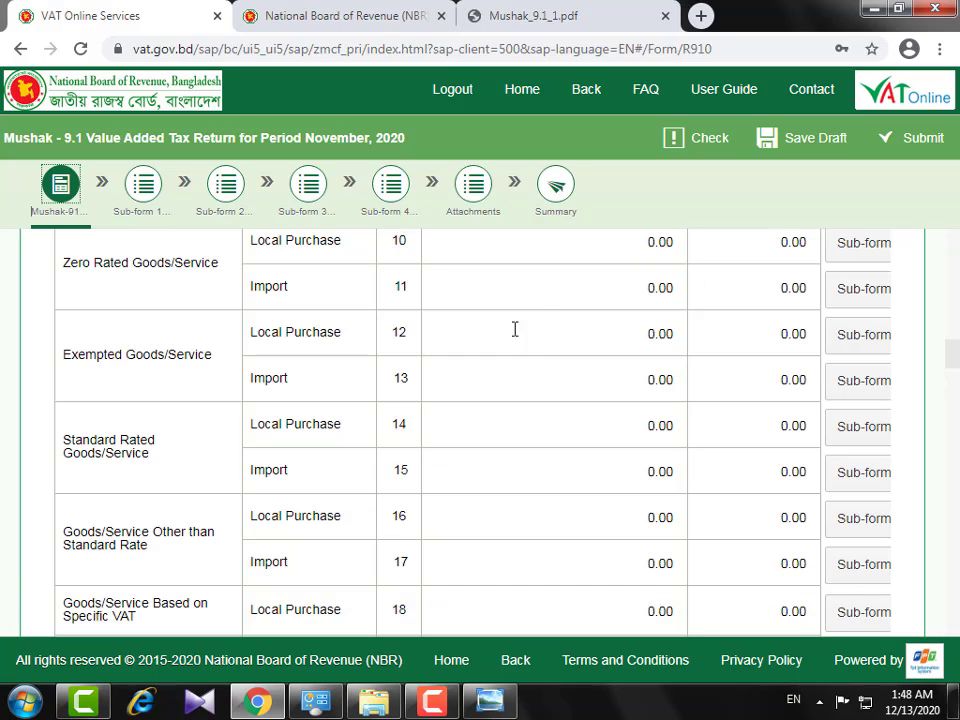
scroll(527, 335, down, 8)
scroll(527, 335, down, 20)
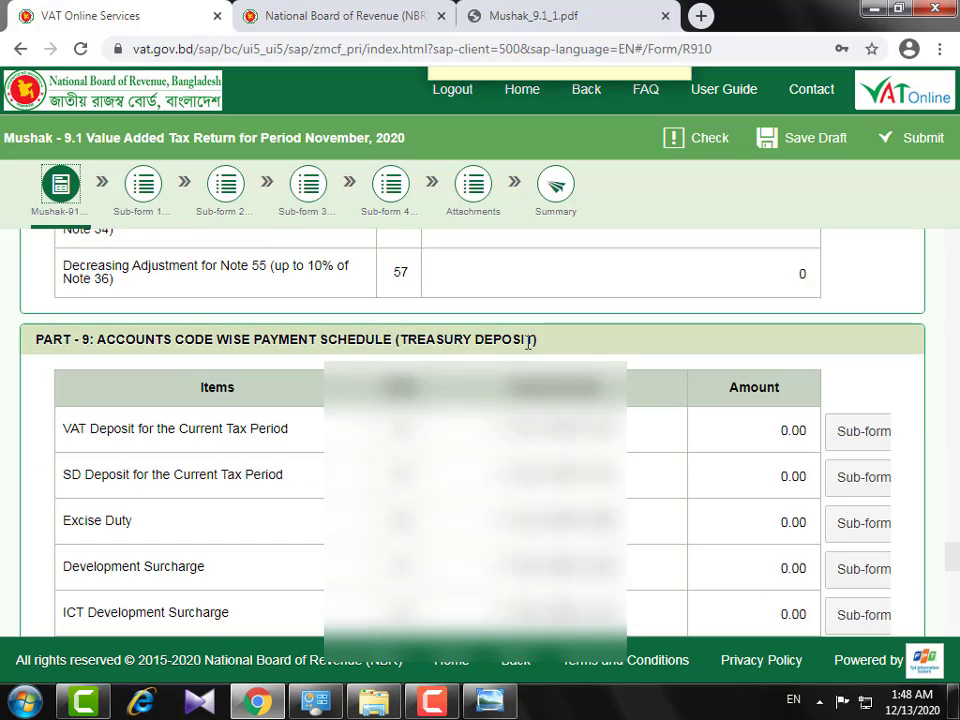
scroll(527, 342, down, 8)
Go back to the attachments page and read the accepted file types and the list of required documents
click(471, 188)
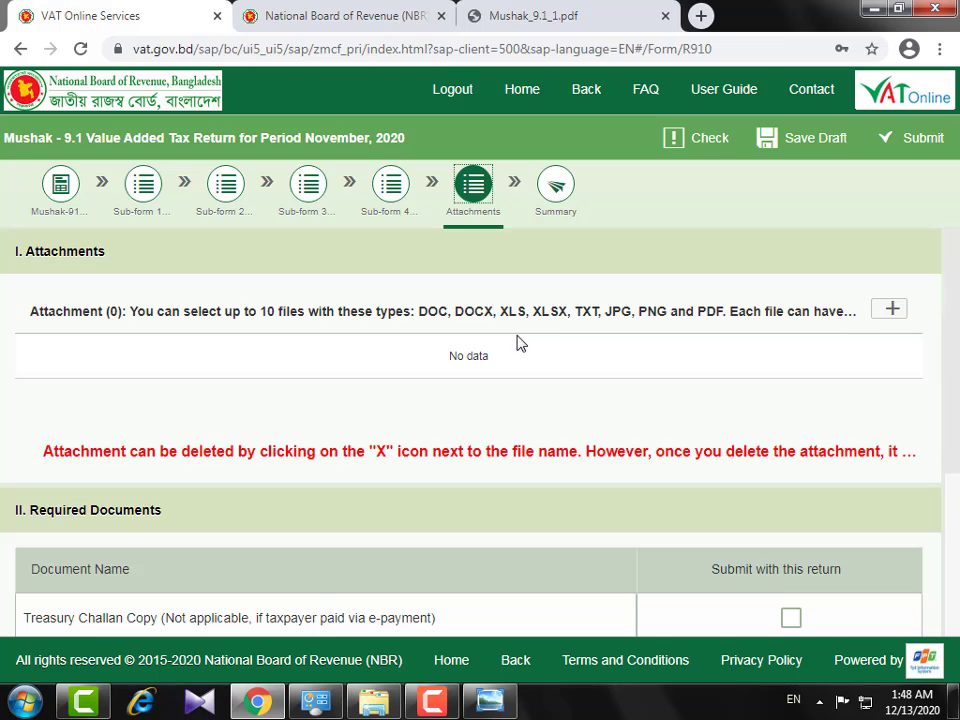
scroll(350, 347, down, 1)
scroll(535, 413, down, 1)
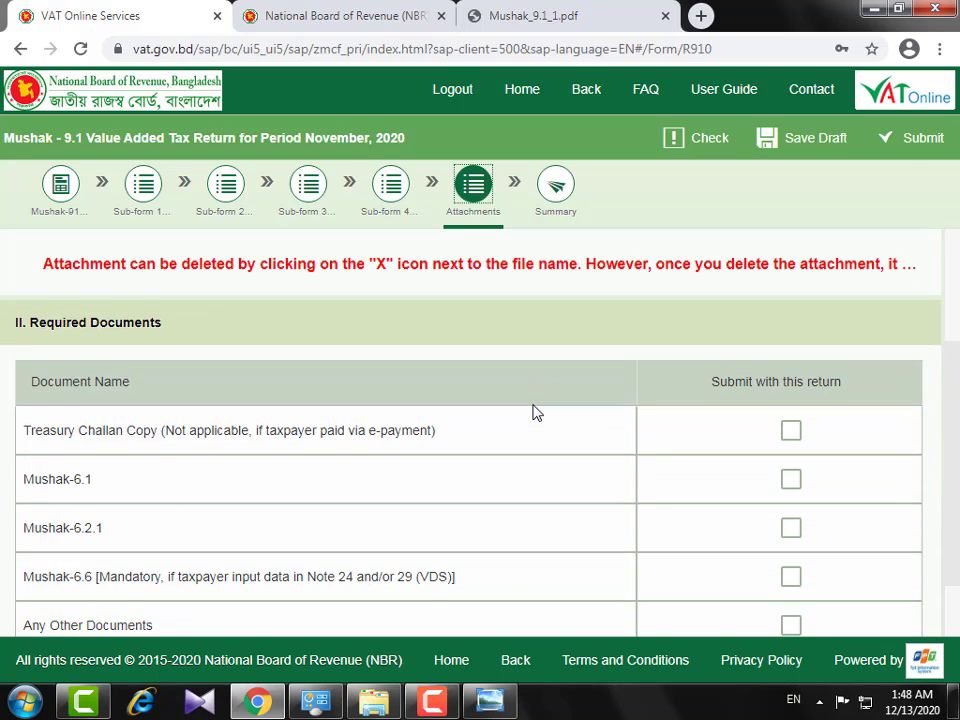
scroll(535, 413, up, 2)
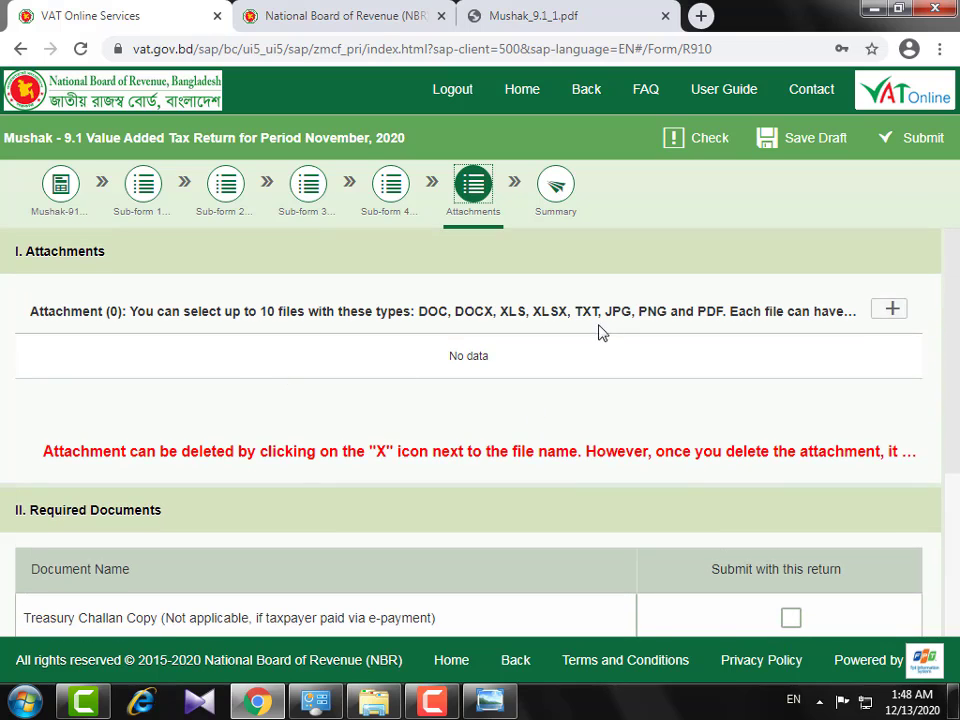
scroll(692, 377, down, 3)
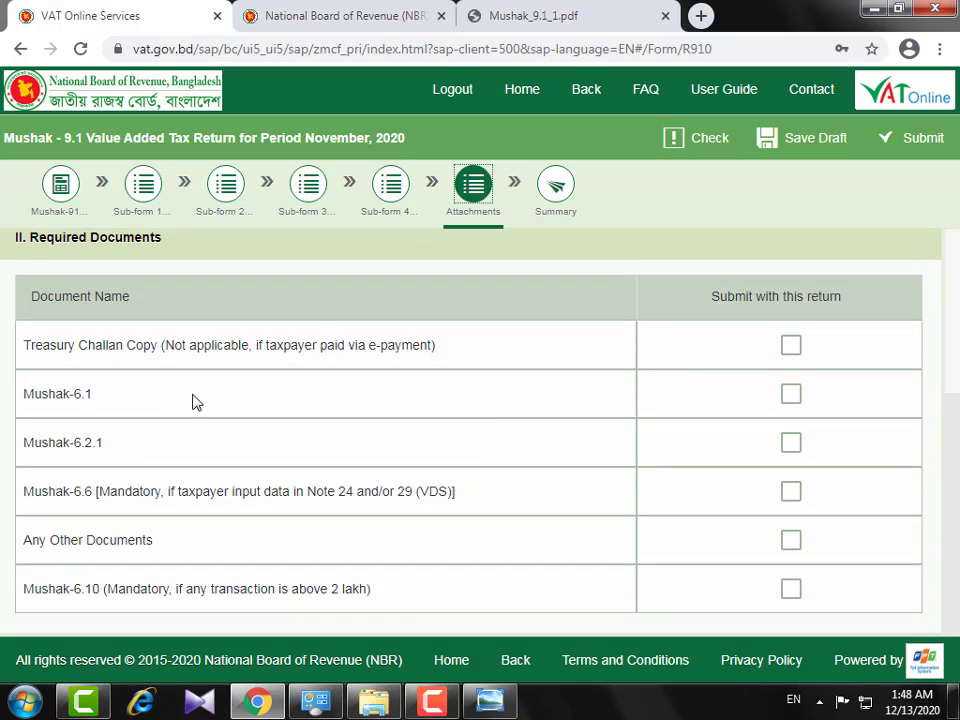
scroll(366, 383, up, 1)
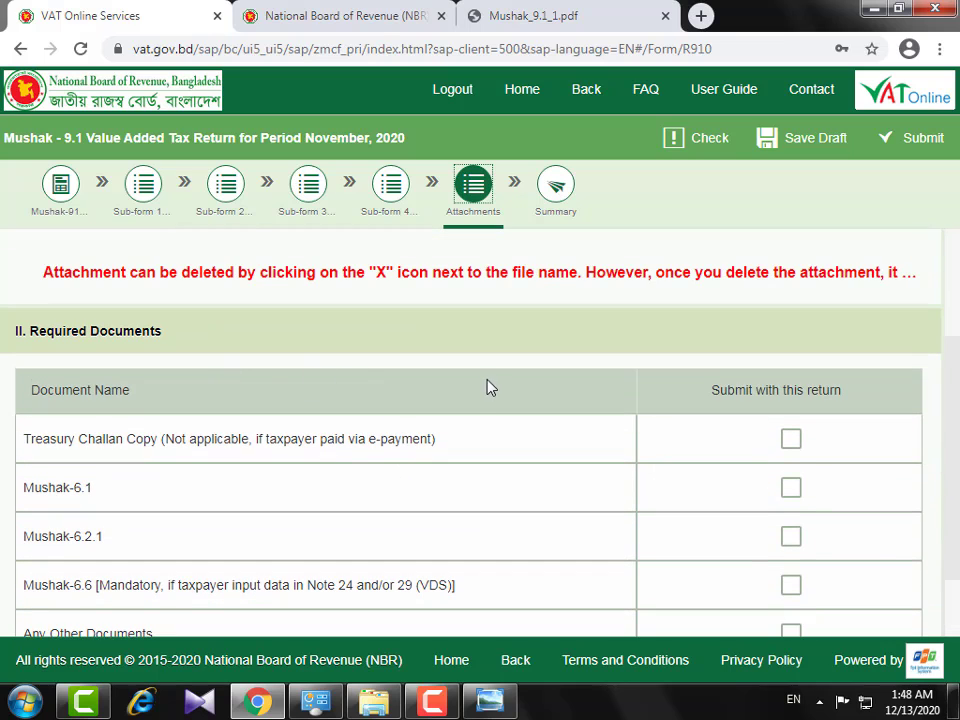
scroll(484, 381, down, 1)
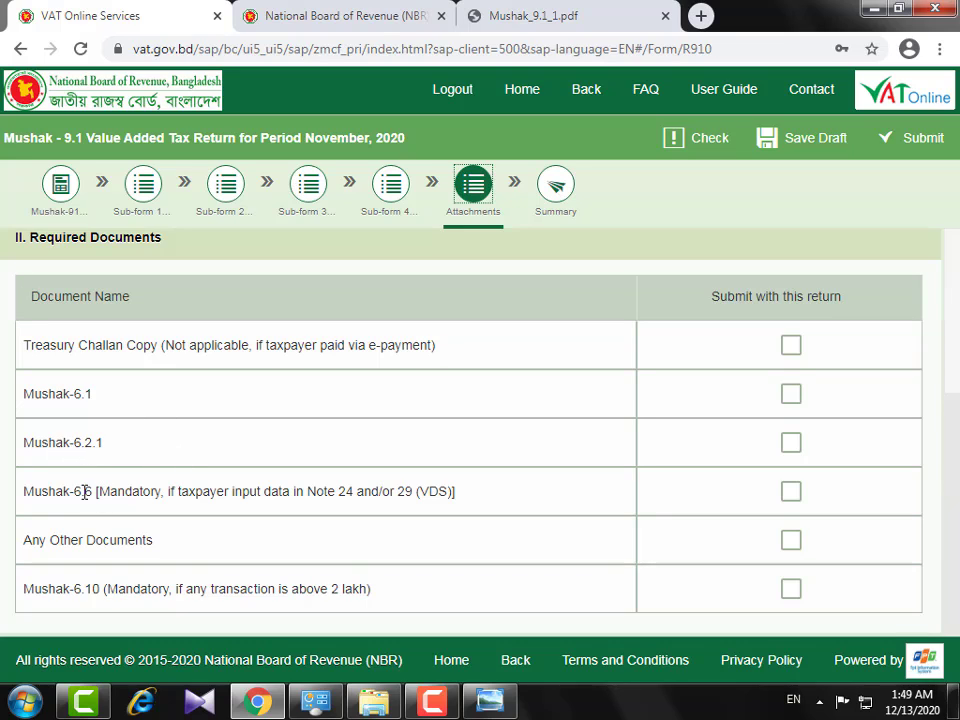
Examine the conditions under which Mushak-6.6 and Mushak-6.10 are mandatory in the required documents list
drag(67, 493, 138, 500)
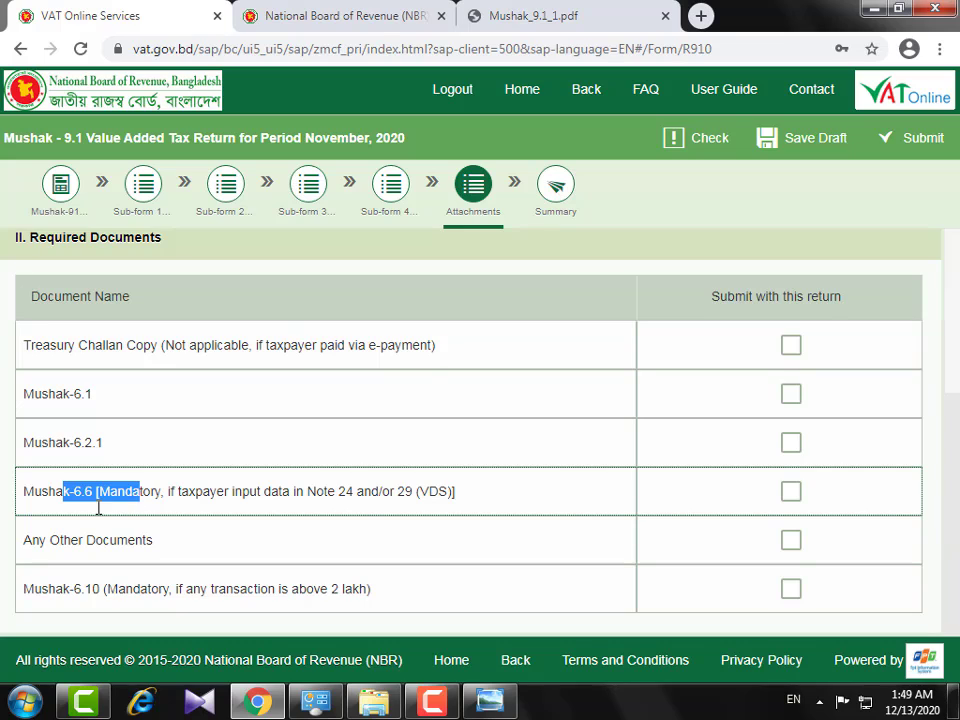
click(103, 496)
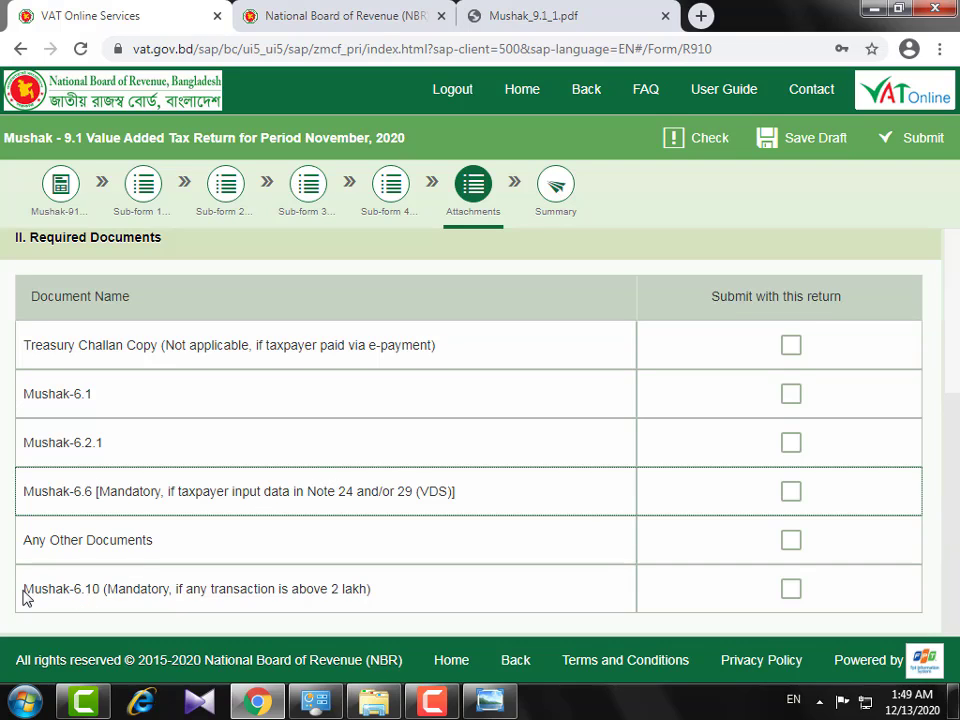
drag(22, 590, 153, 589)
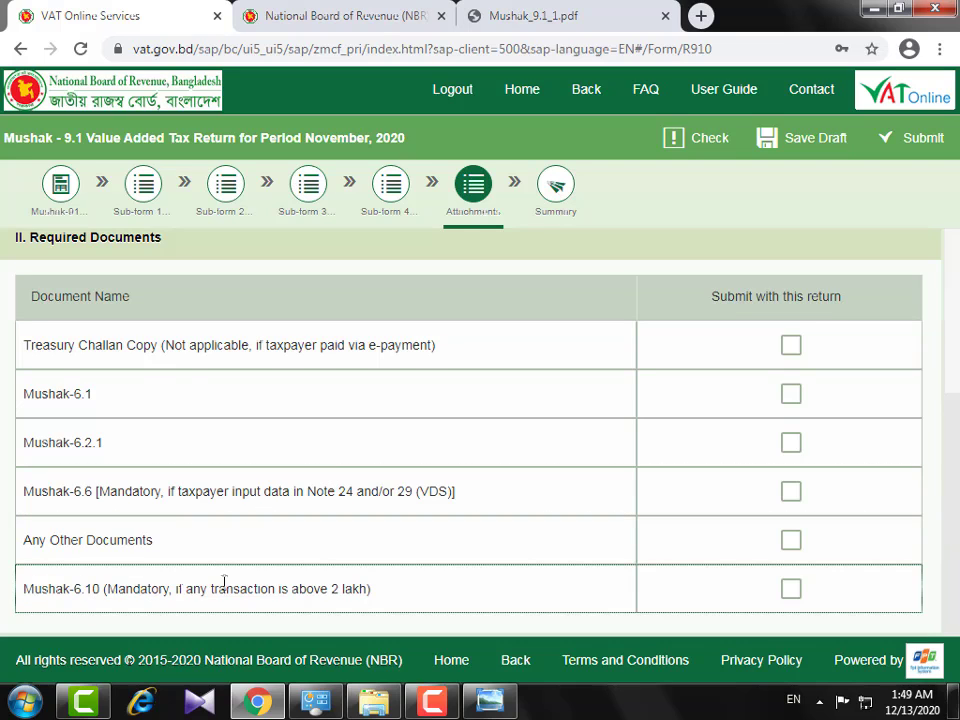
drag(249, 595, 368, 583)
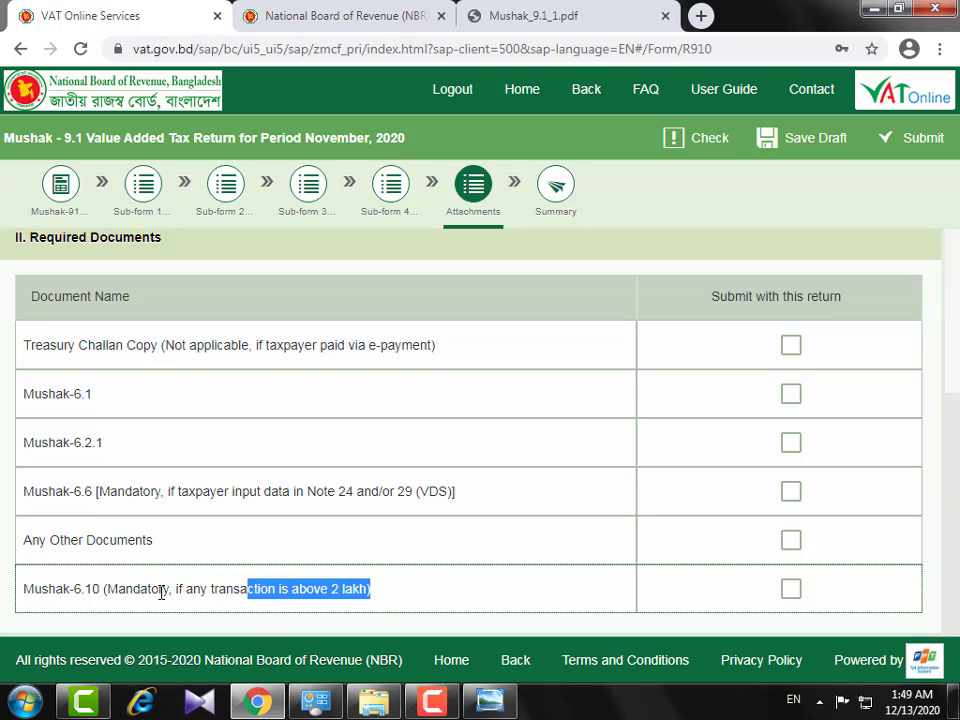
drag(154, 590, 372, 592)
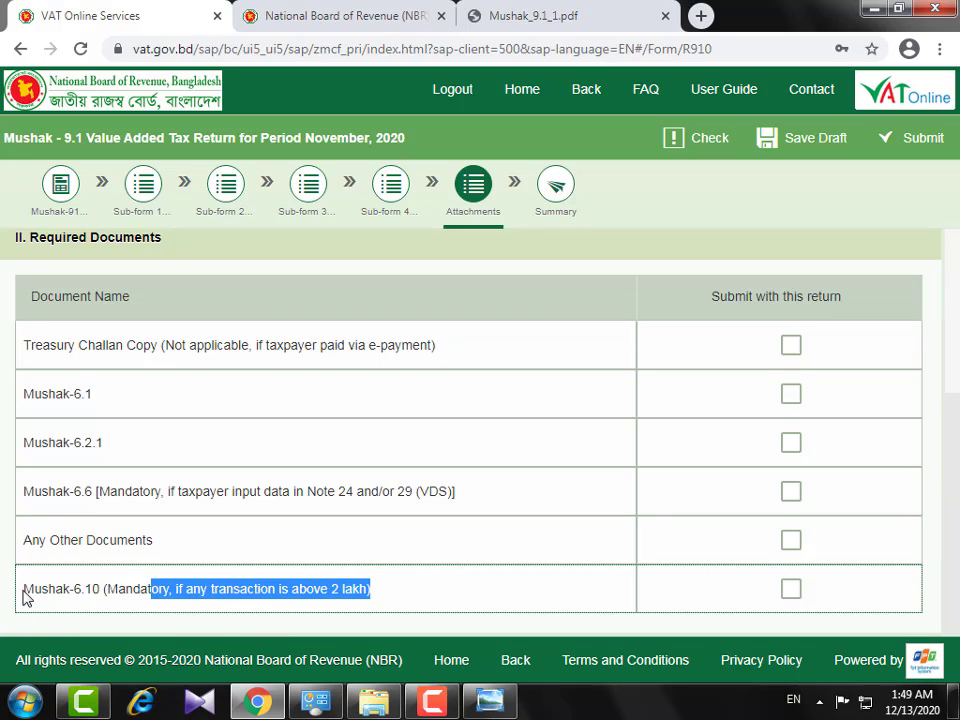
drag(83, 589, 338, 588)
drag(27, 493, 184, 482)
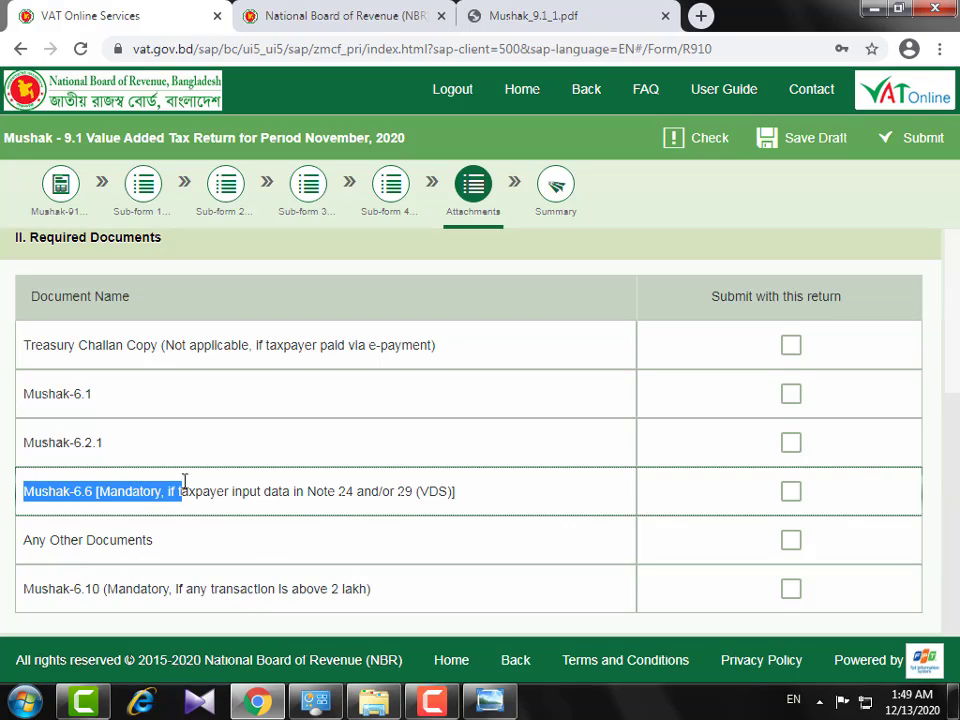
click(379, 484)
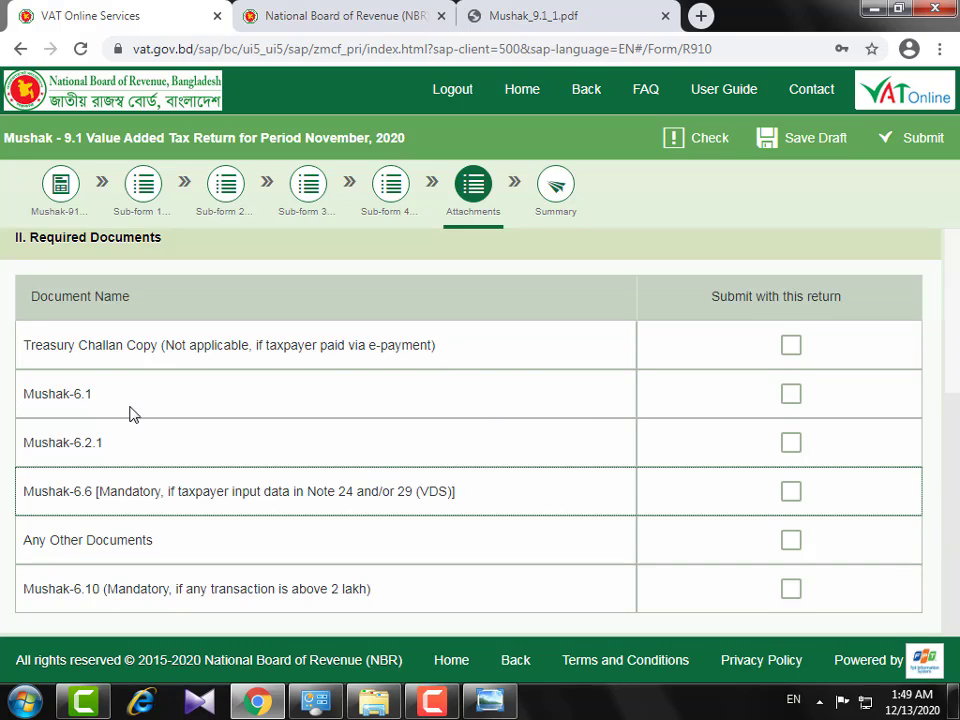
Mark Treasury Challan Copy, Mushak-6.6, Any Other Documents and Mushak-6.10 as submitted with this return
click(791, 347)
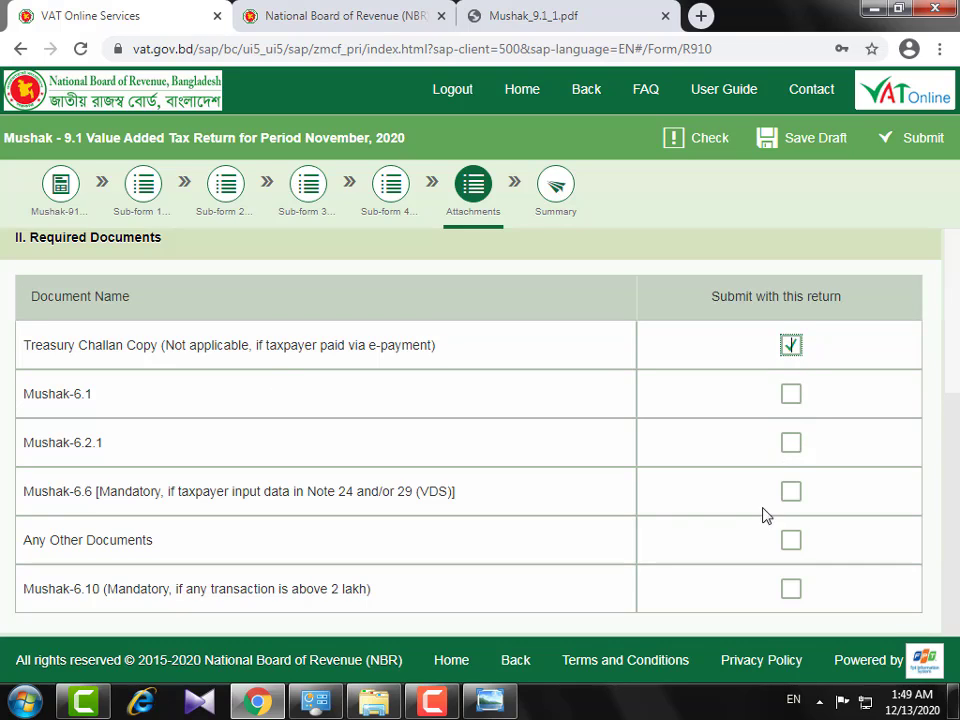
click(791, 491)
click(791, 540)
click(793, 596)
scroll(679, 549, up, 3)
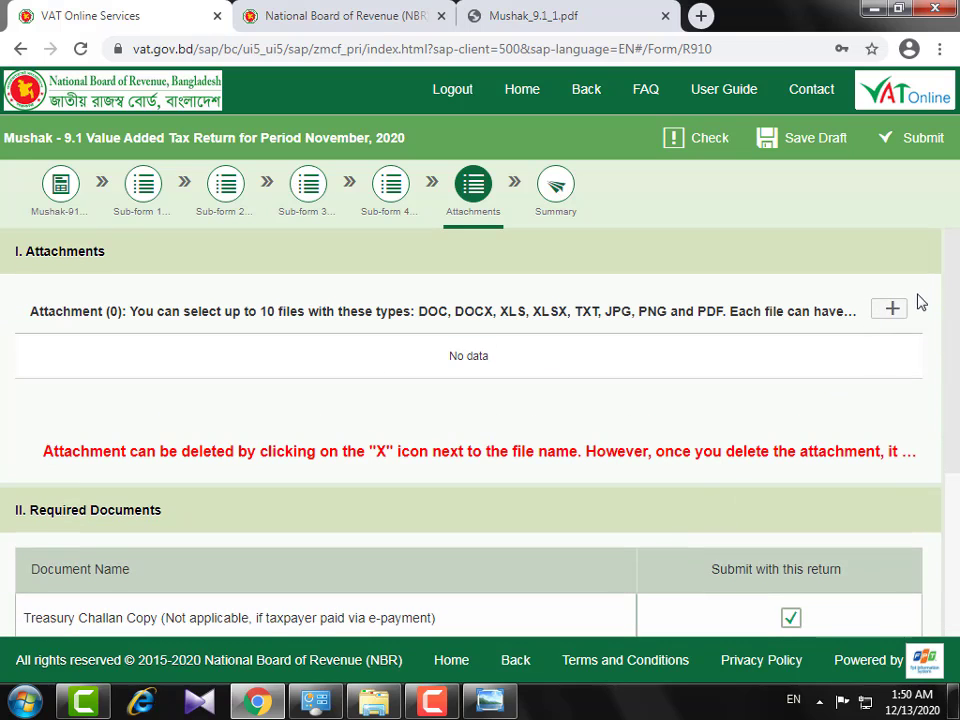
Attach Musak 6.6.jpg and Mushak (1).jpg from the lalvaidocument folder to the return
click(891, 309)
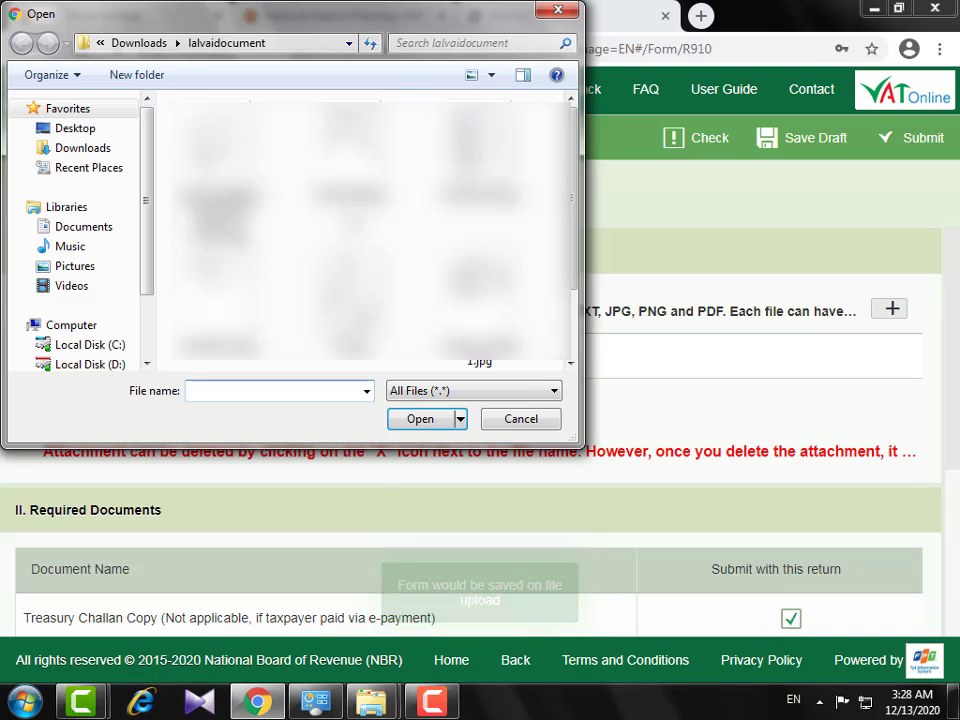
click(343, 140)
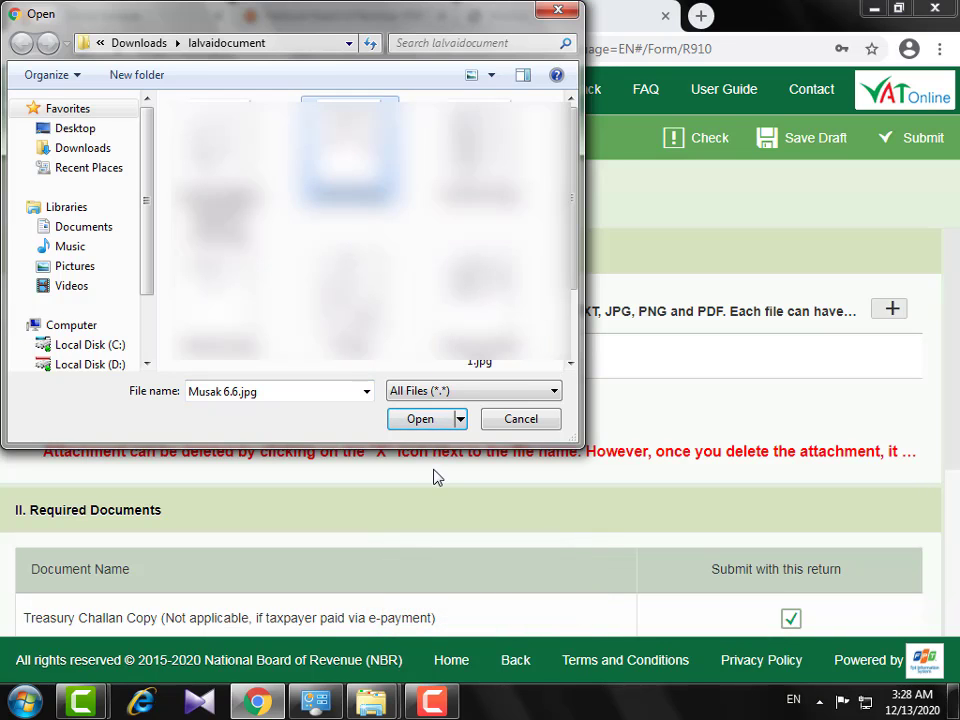
click(422, 421)
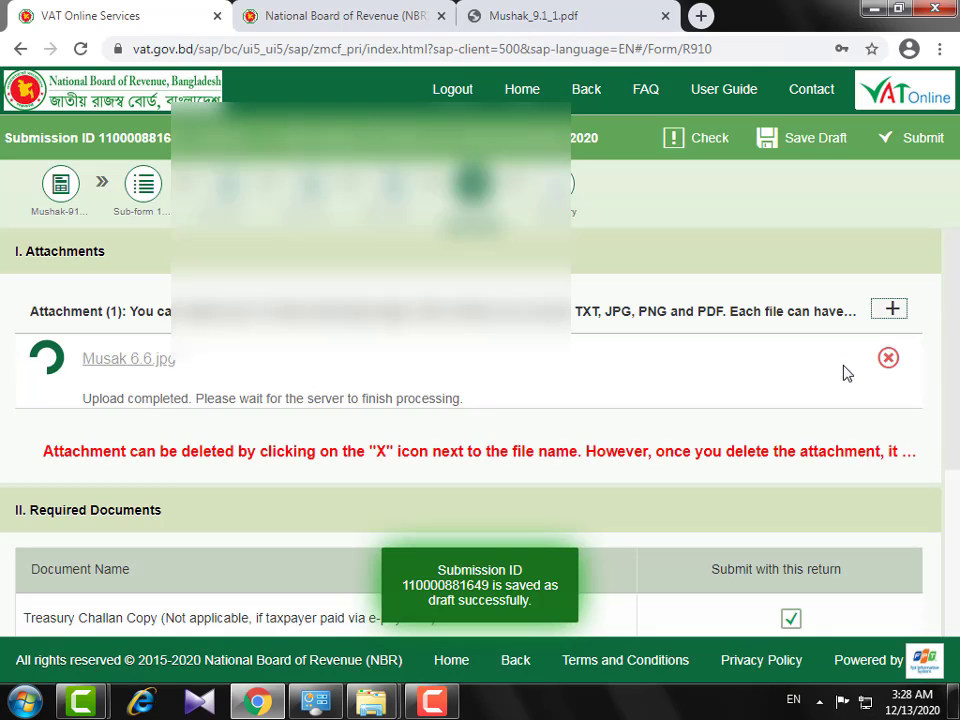
click(890, 309)
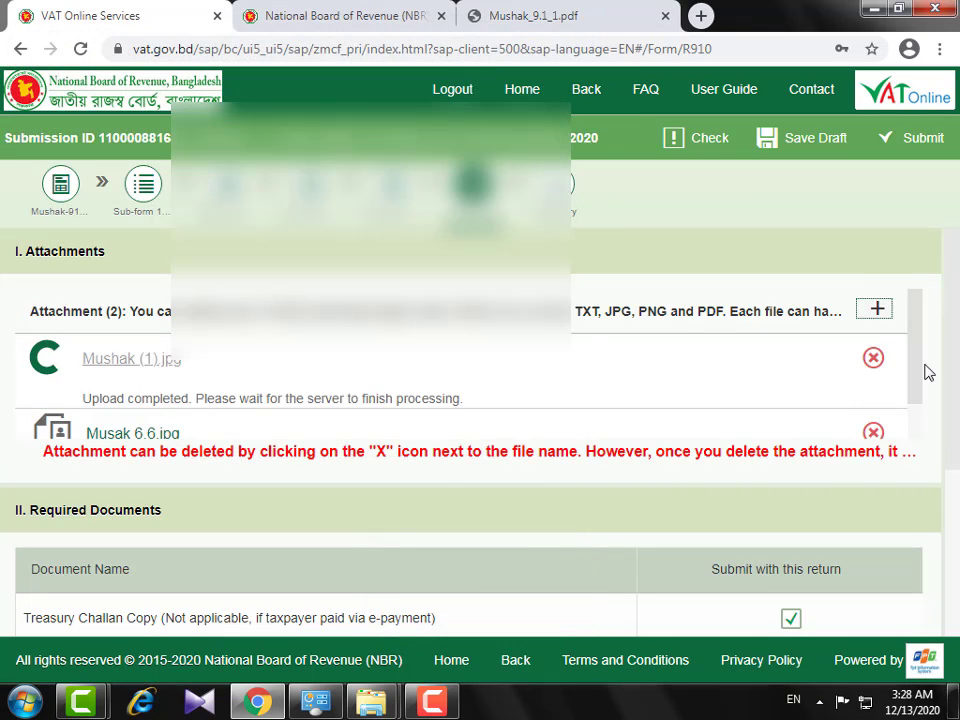
Attach three more supporting files from the lalvaidocument folder, the last of them treasury challan 2.jpg
click(876, 309)
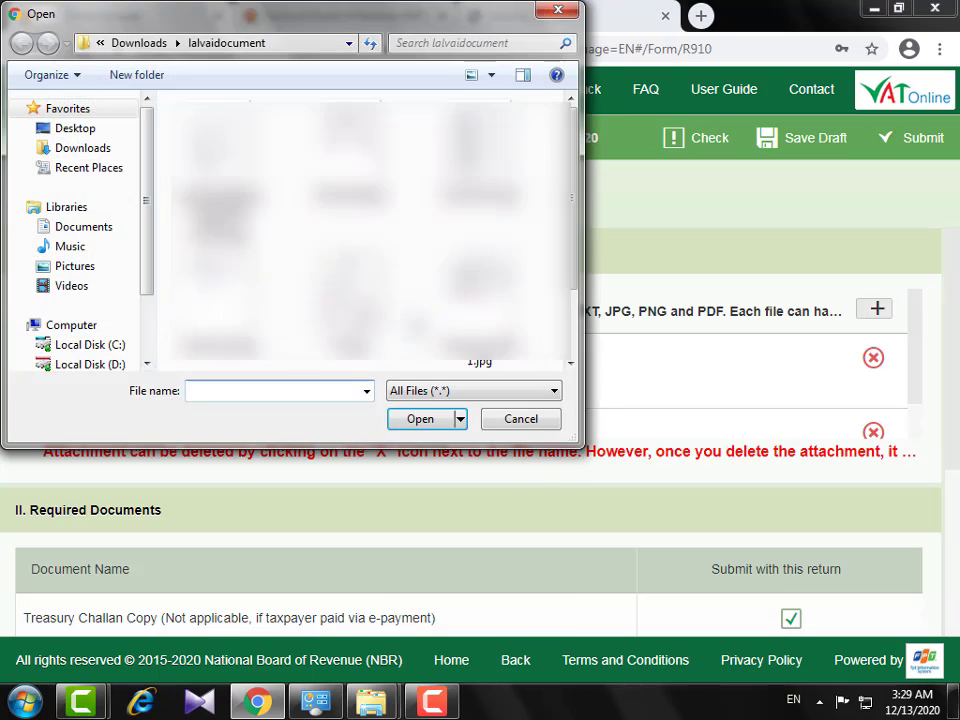
double_click(167, 227)
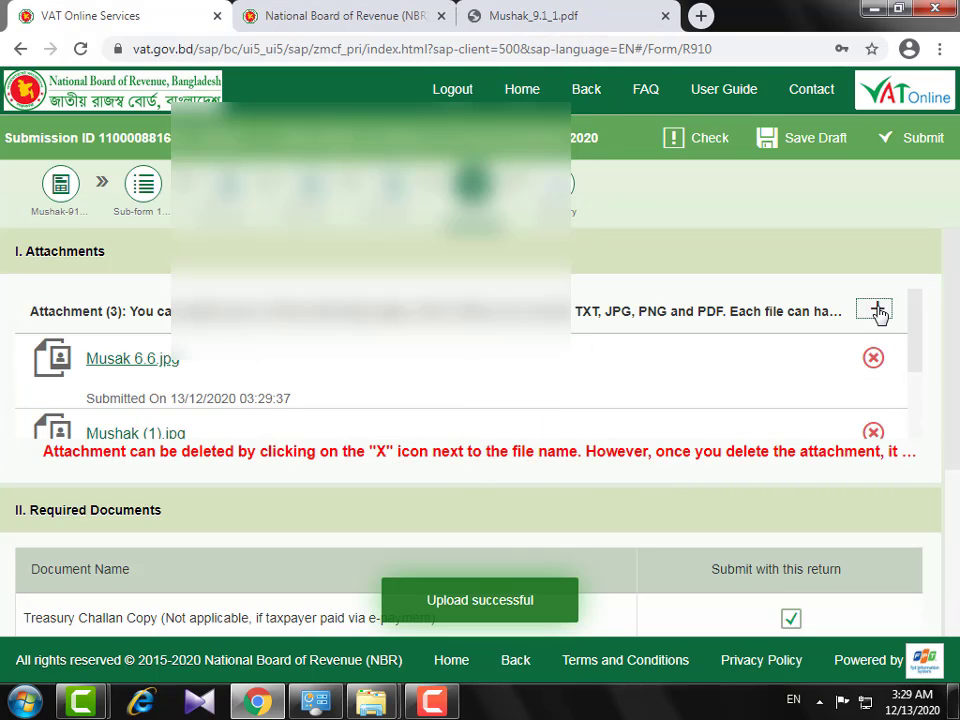
click(880, 310)
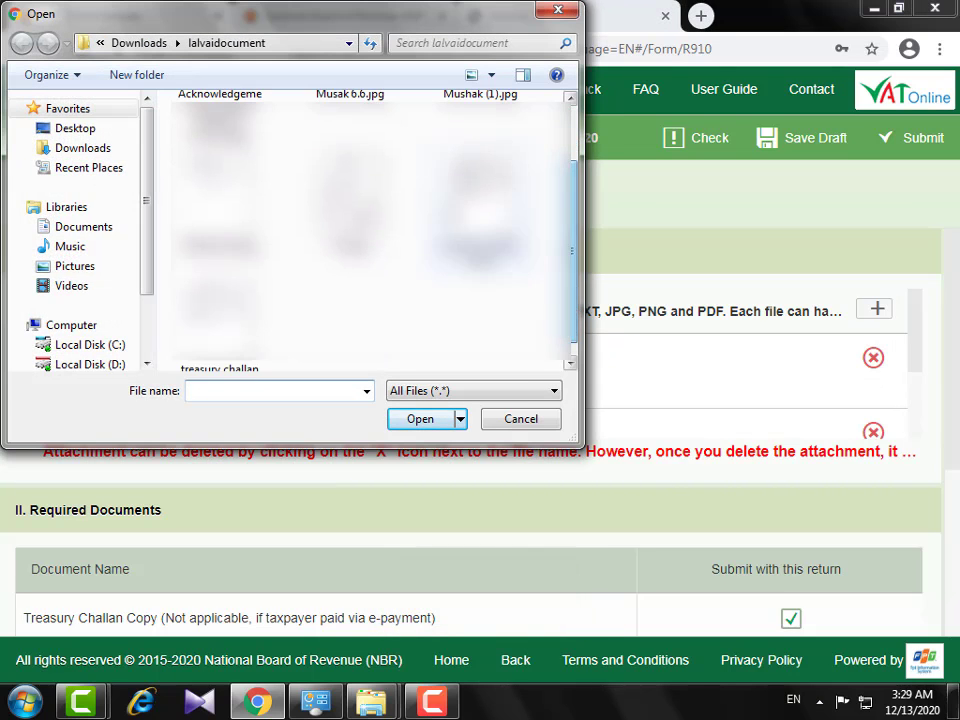
click(214, 335)
click(420, 419)
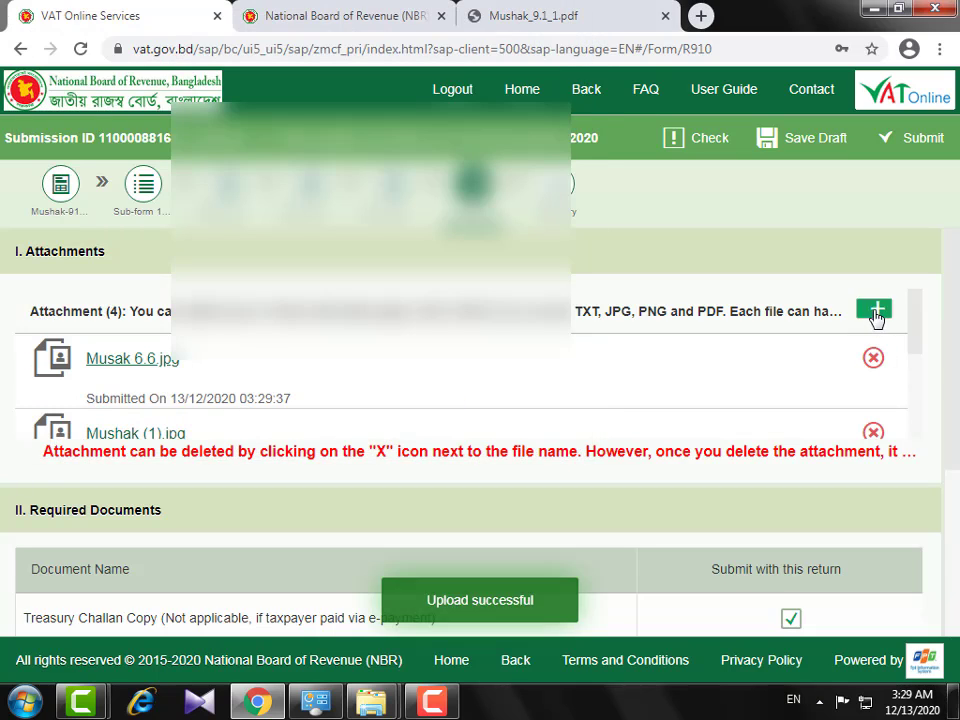
click(876, 310)
click(214, 362)
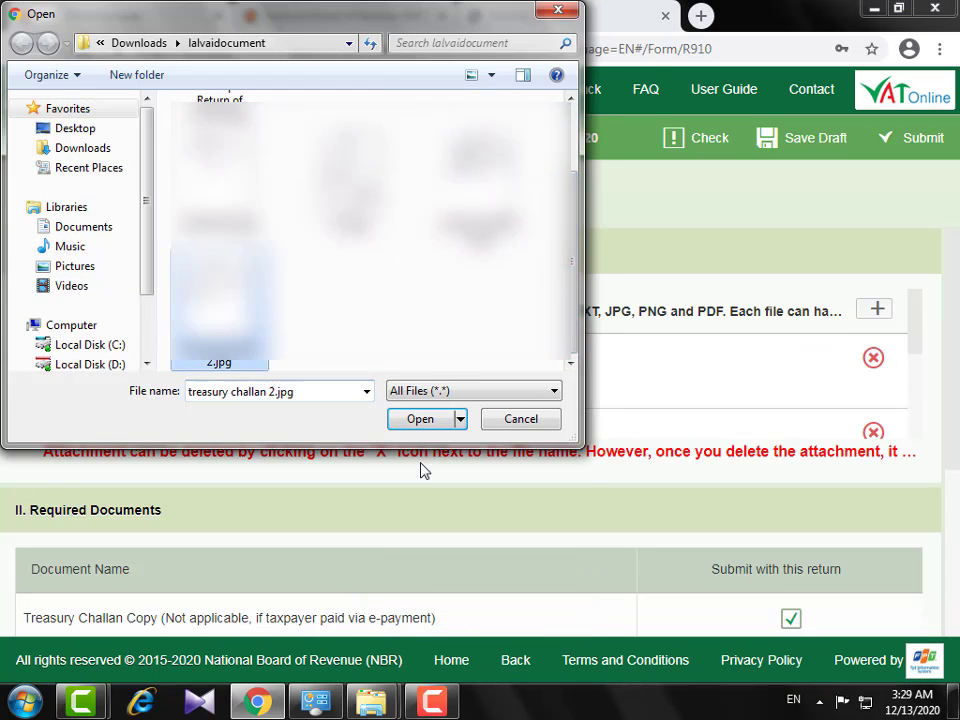
click(420, 419)
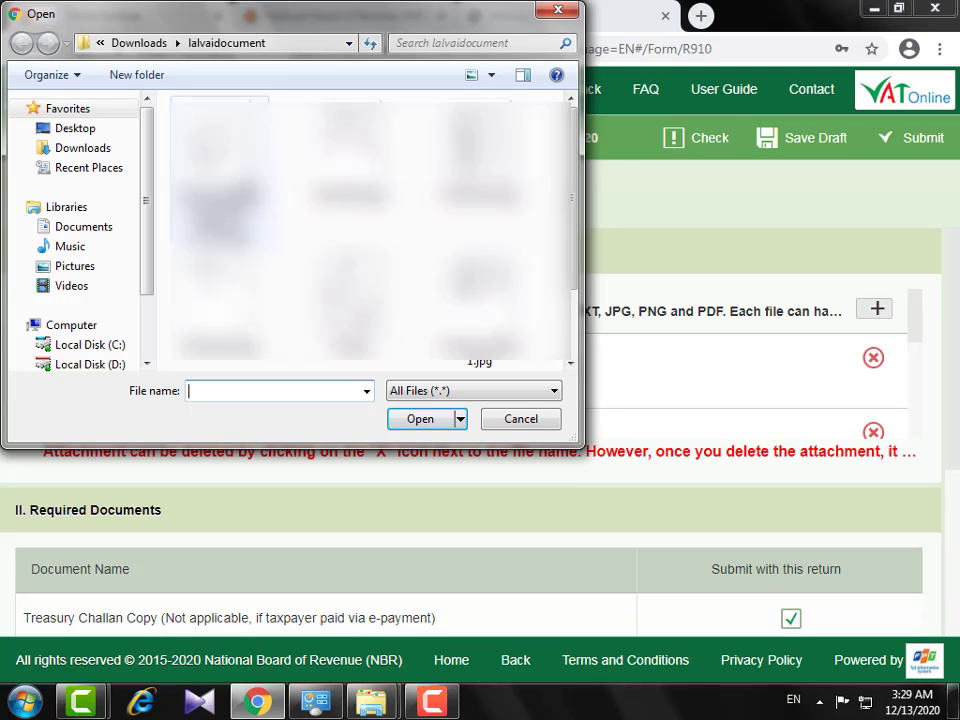
Attach the return's acknowledgement receipt file and Tin.jpg from the lalvaidocument folder
click(219, 170)
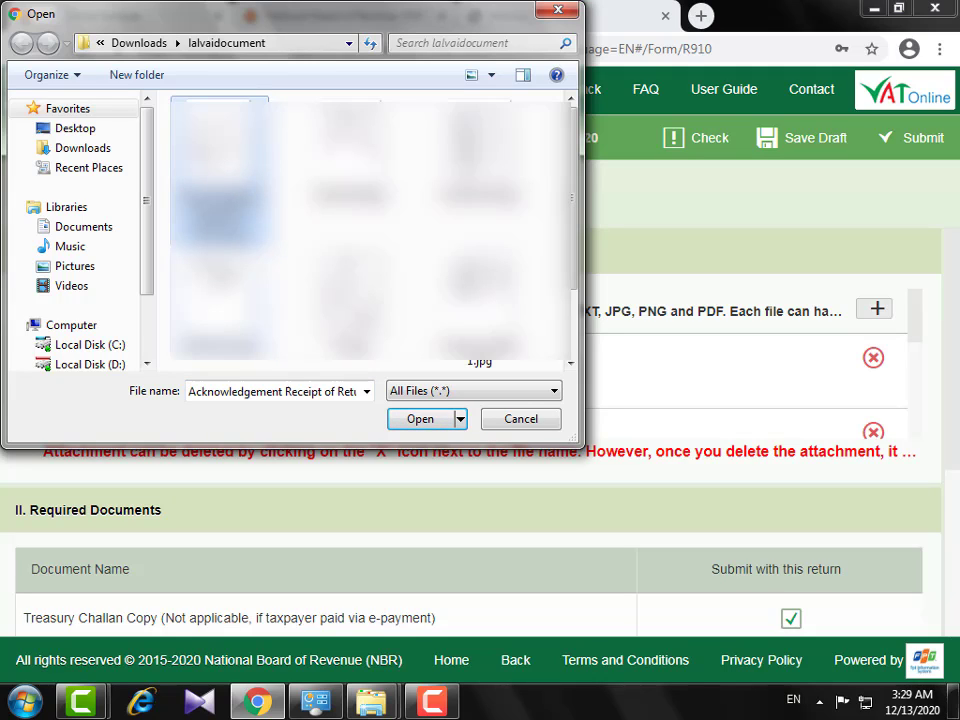
click(421, 419)
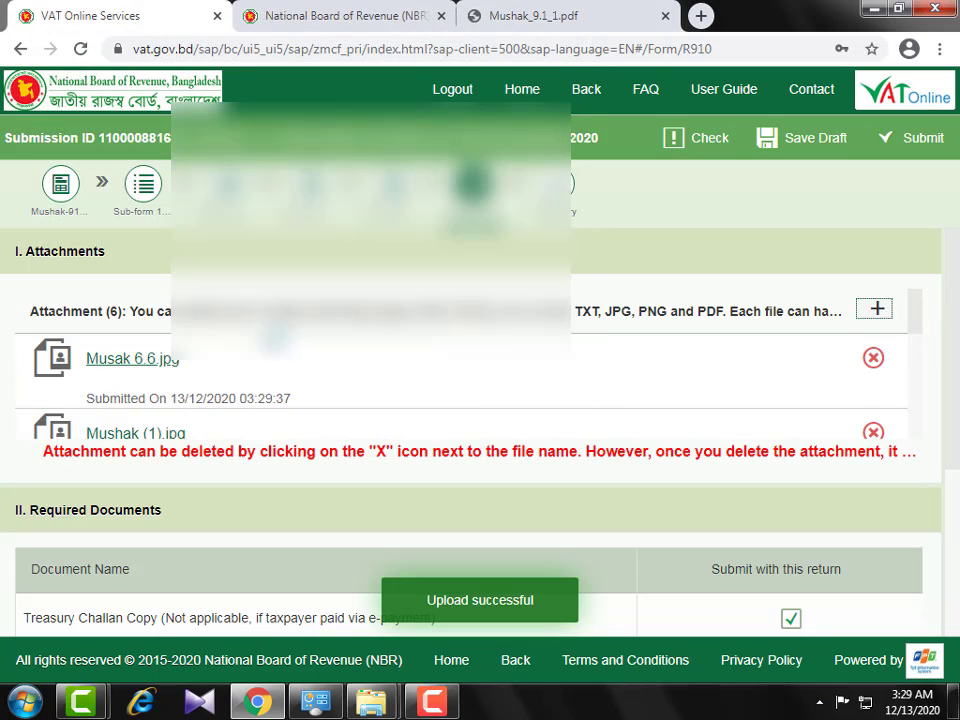
click(877, 308)
click(346, 300)
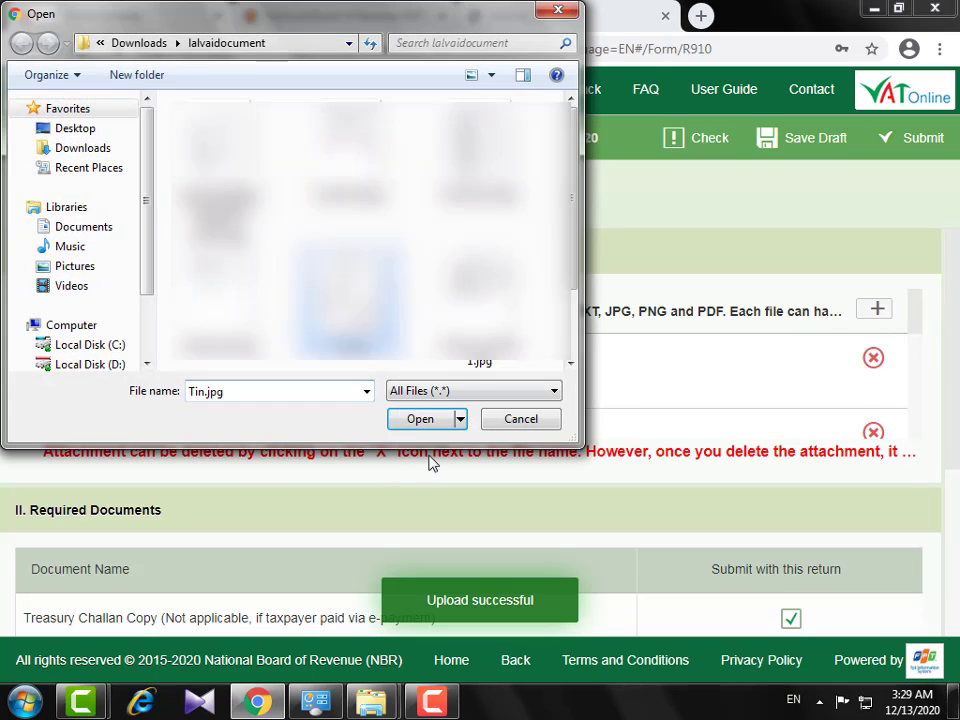
click(421, 419)
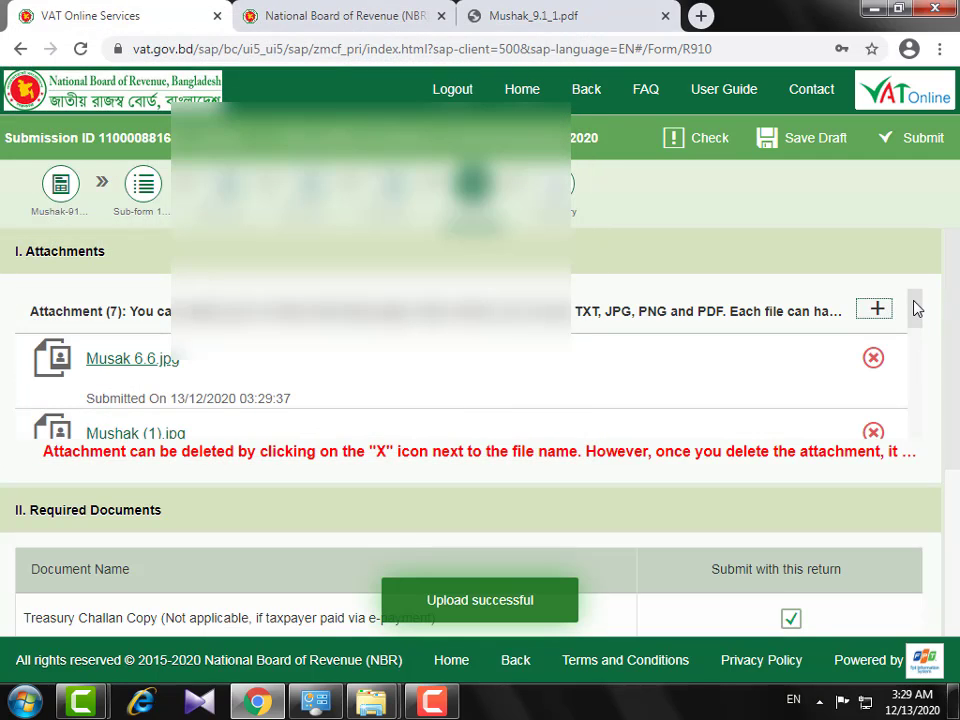
Check the uploaded attachments and the marked required documents, and minimize the browser window
drag(917, 306, 917, 407)
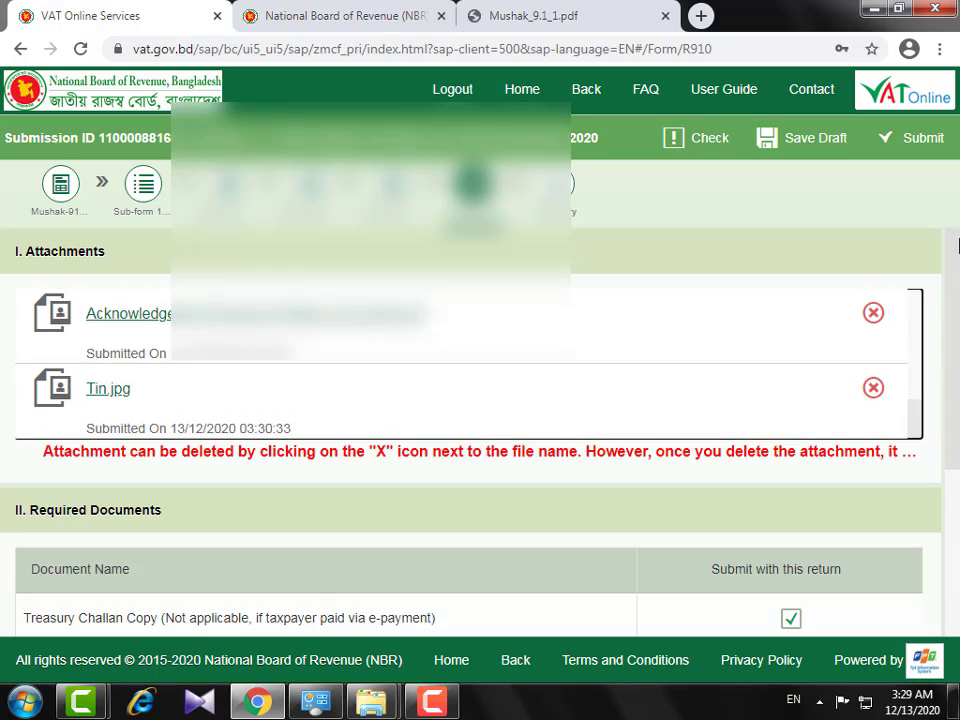
scroll(952, 357, down, 1)
mouse_move(952, 357)
mouse_down()
mouse_move(949, 568)
mouse_move(955, 265)
mouse_move(950, 345)
mouse_up()
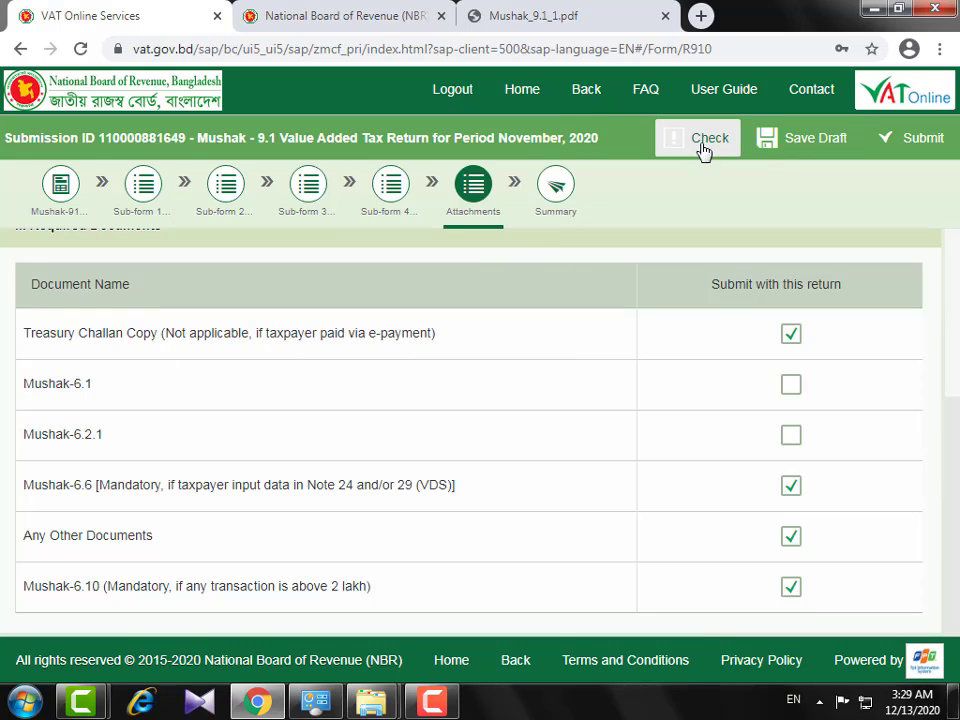
click(905, 150)
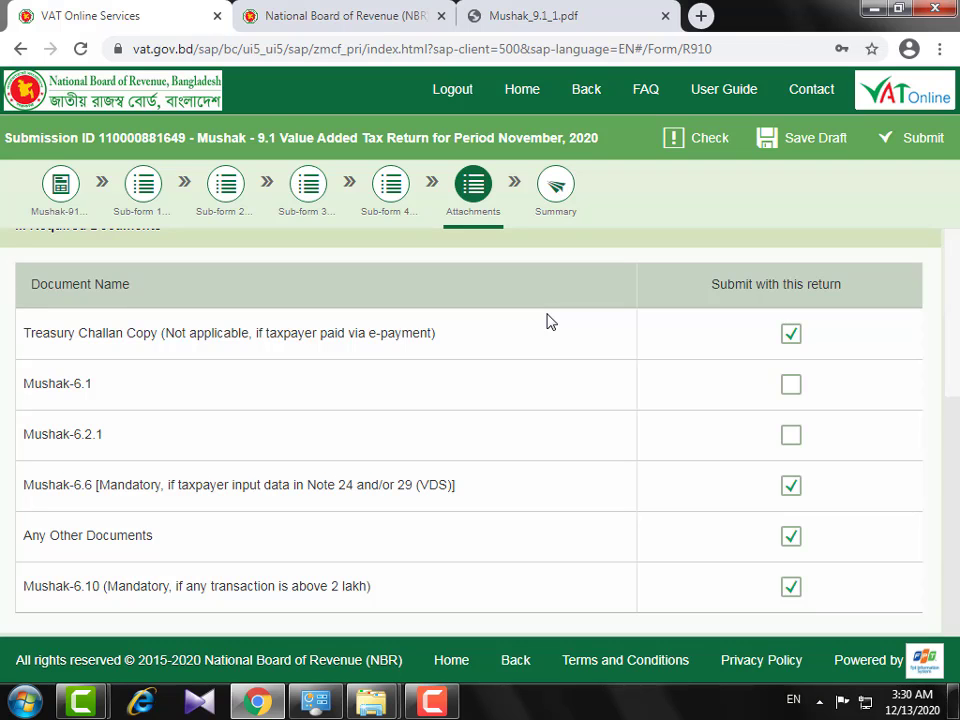
click(872, 8)
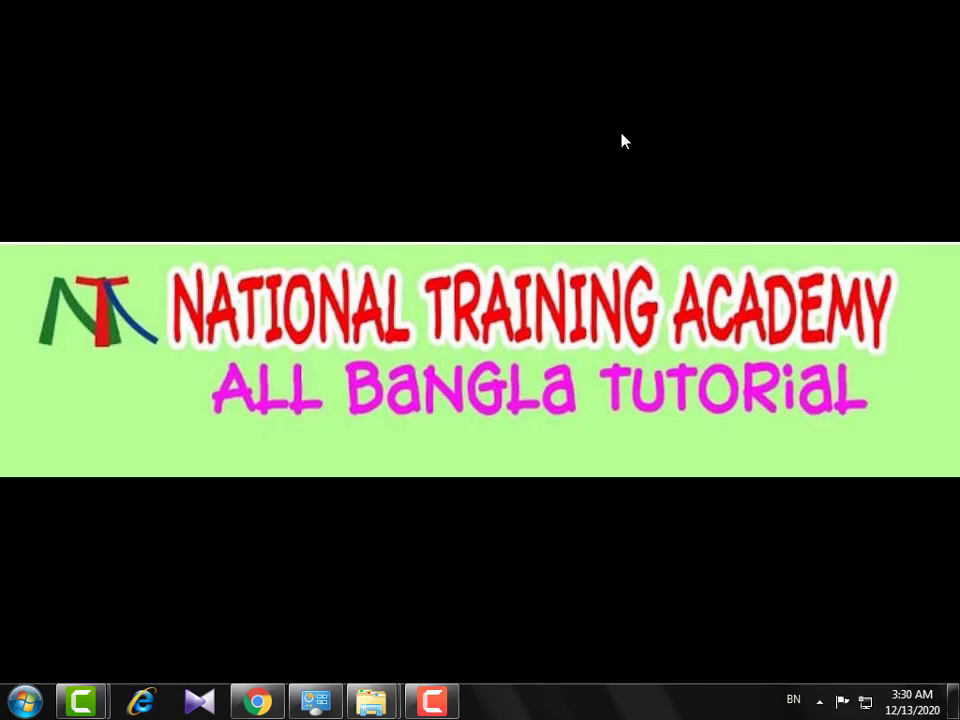